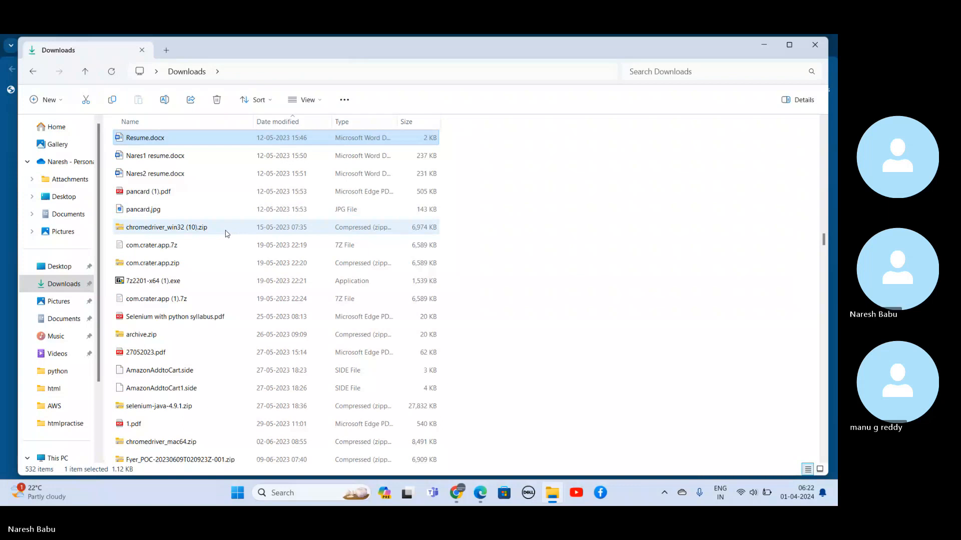
pyautogui.scroll(-20, 229, 326)
pyautogui.click(229, 447)
pyautogui.doubleClick(229, 447)
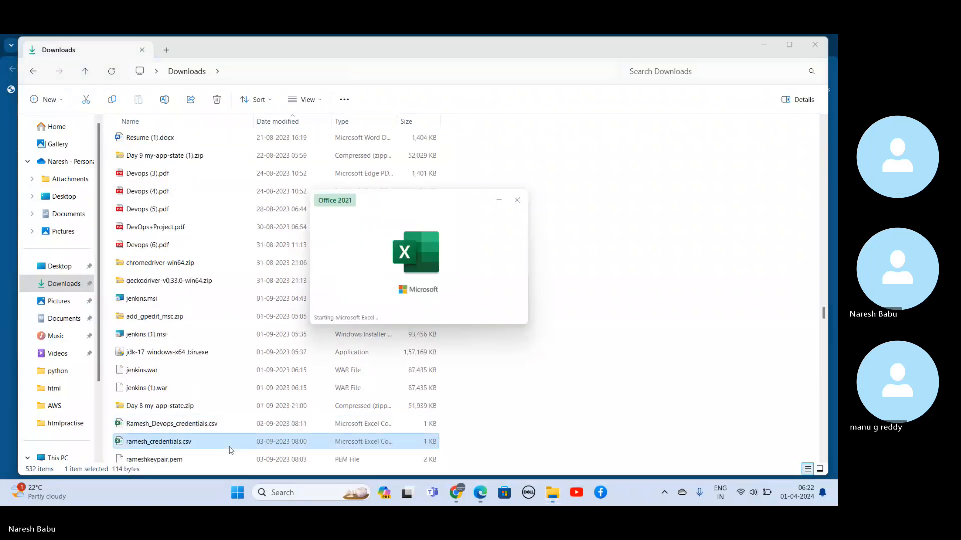
# - Switch to the Skype call in Chrome and send the chat message "r understand soi can go demo", mentioning the participant who has not replied
pyautogui.moveTo(453, 495)
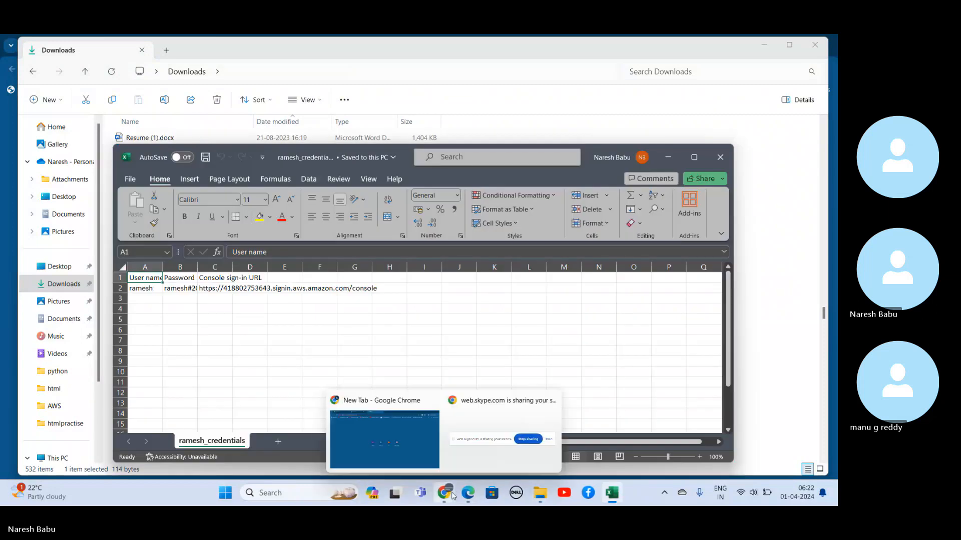
pyautogui.click(428, 450)
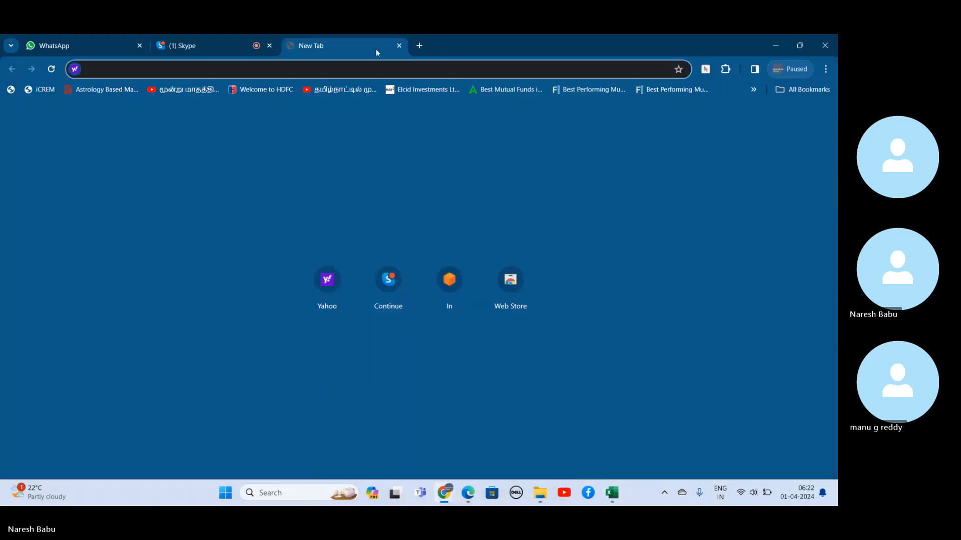
pyautogui.click(213, 36)
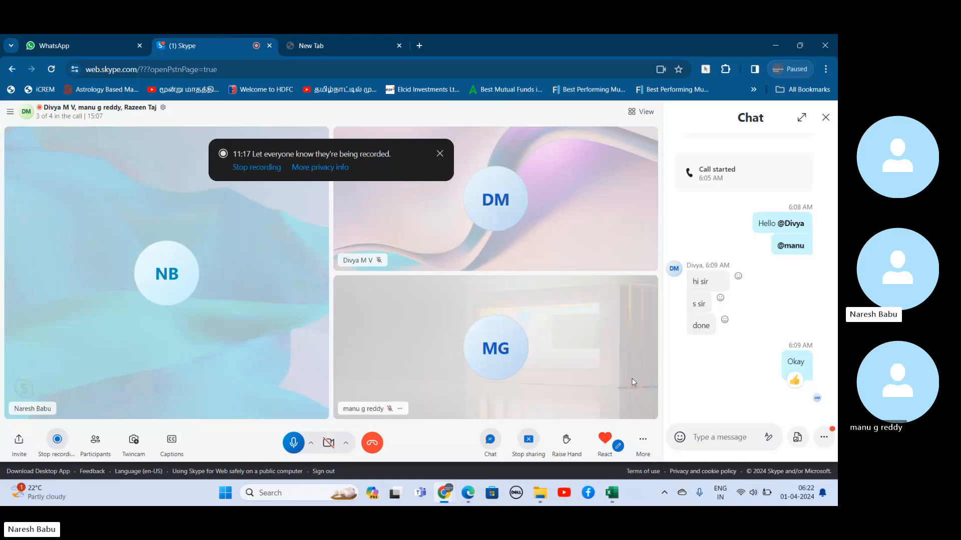
pyautogui.click(723, 438)
pyautogui.write('@man')
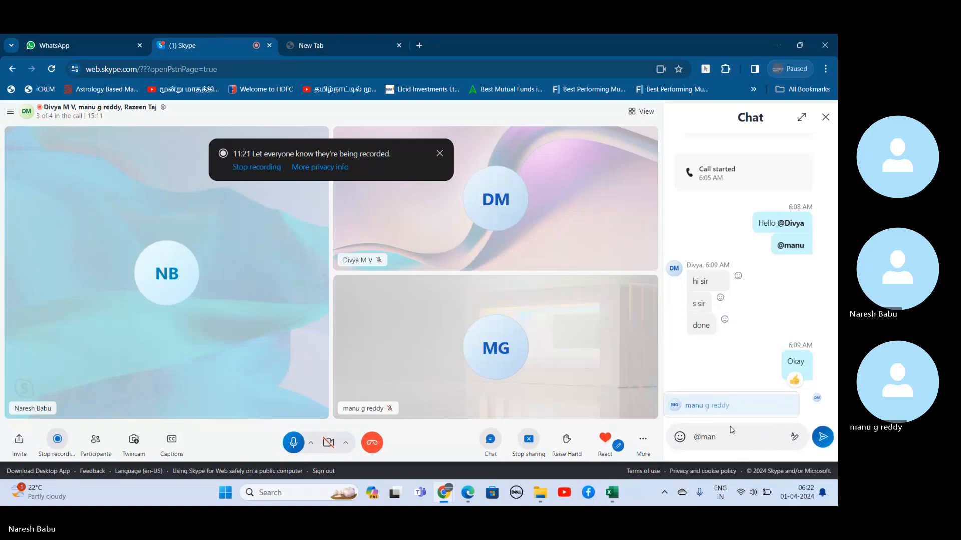
pyautogui.click(740, 415)
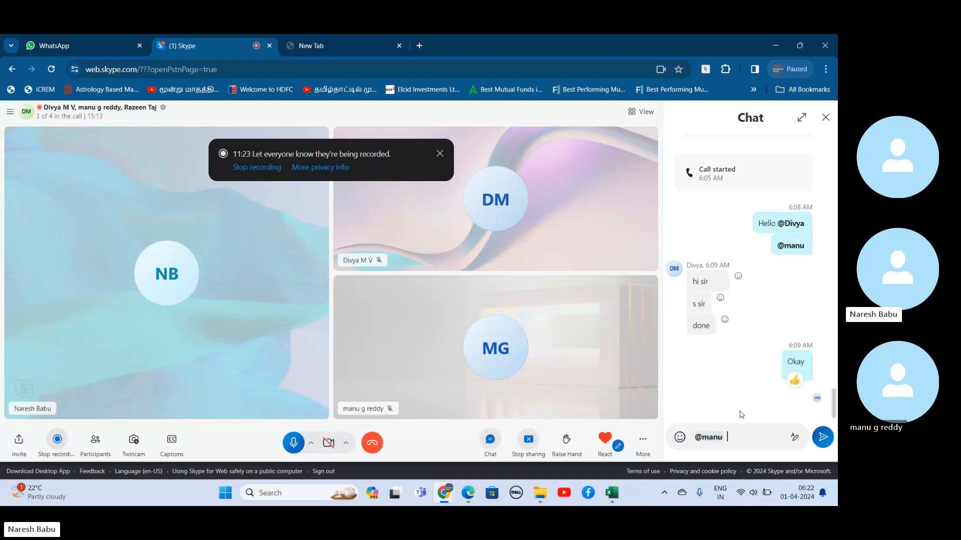
pyautogui.write('r understand soi')
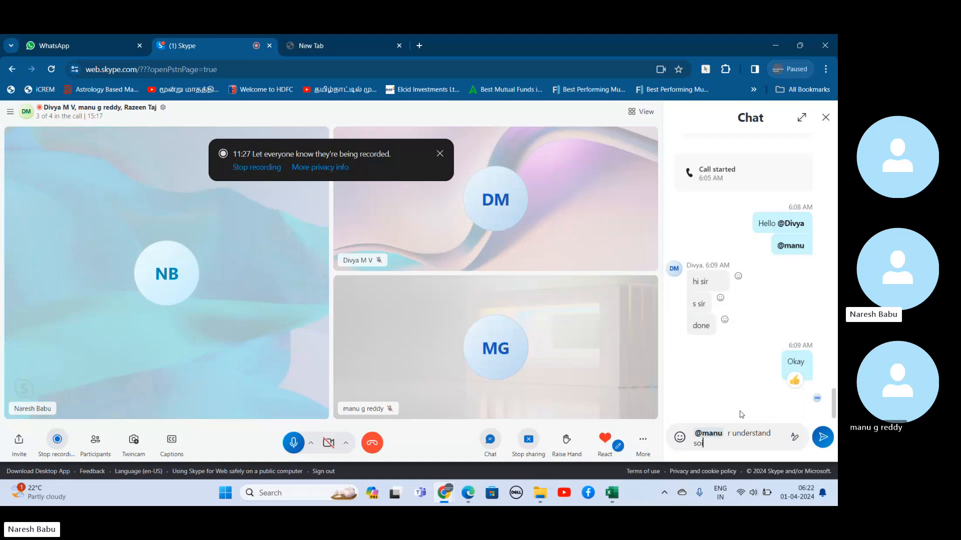
pyautogui.write(' can go demo')
pyautogui.press('Return')
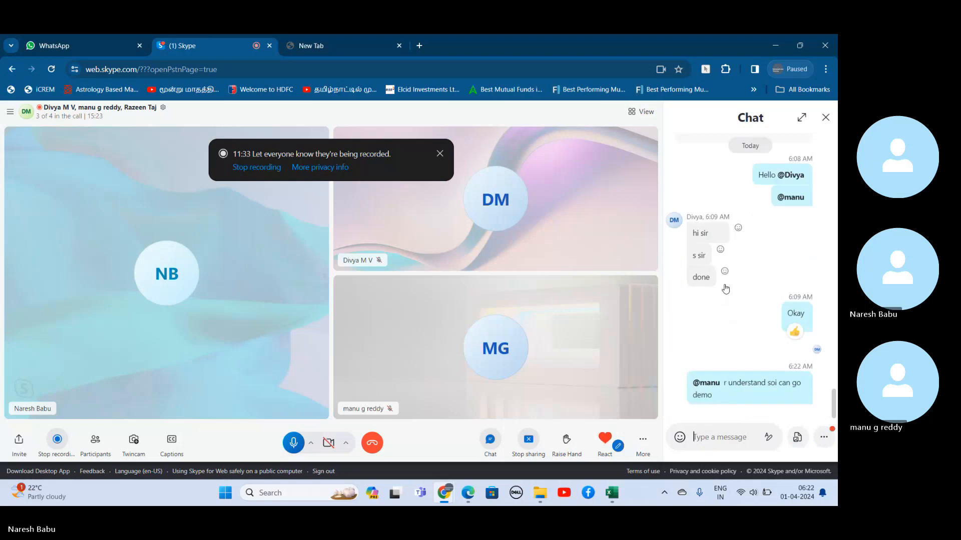
# - Return to the credentials workbook in Excel, maximize it, and copy the full console sign-in URL from cell C2
pyautogui.click(773, 46)
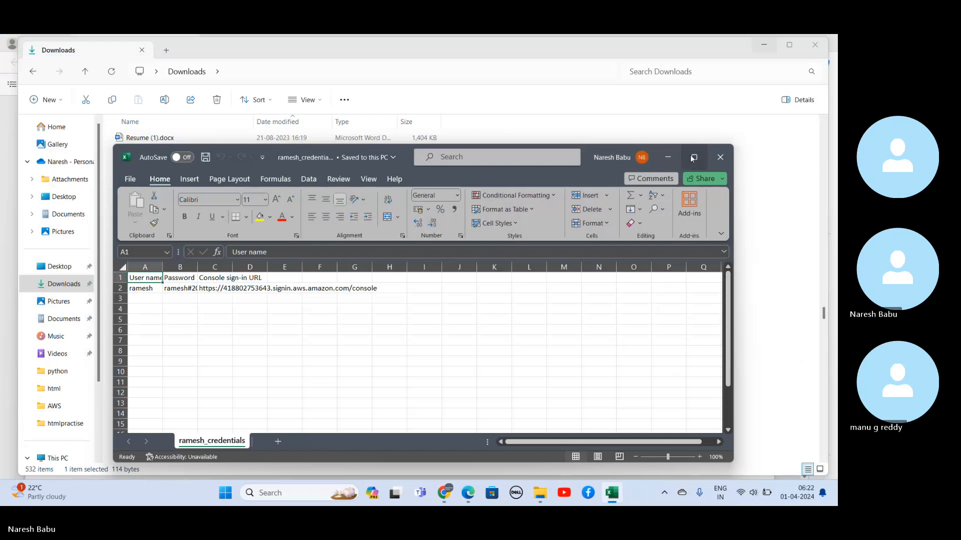
pyautogui.click(693, 158)
pyautogui.click(103, 180)
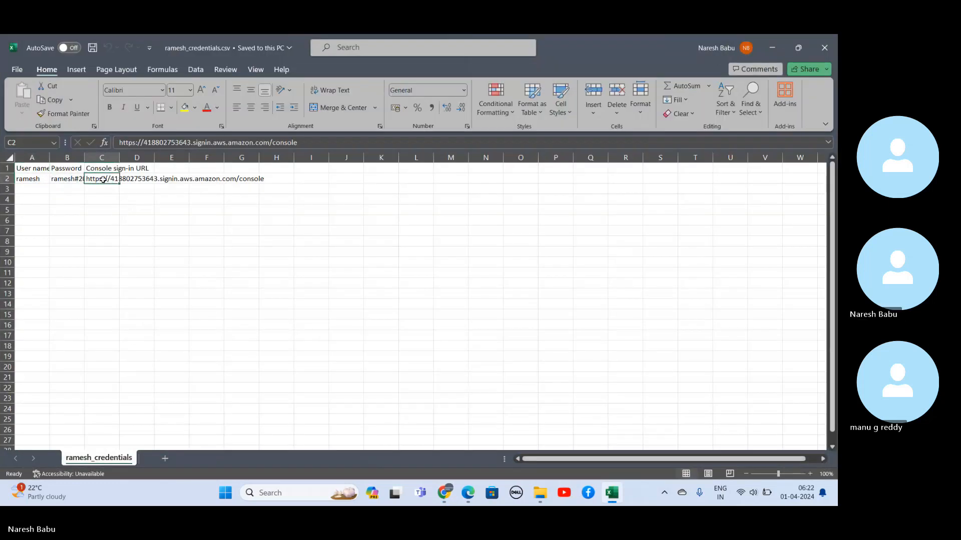
pyautogui.moveTo(325, 145); pyautogui.dragTo(105, 143)
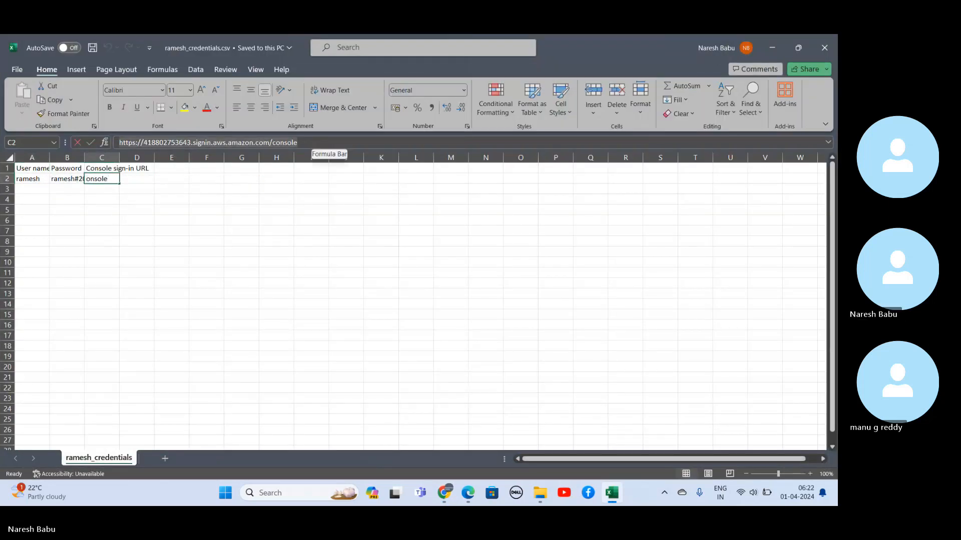
pyautogui.click(300, 143)
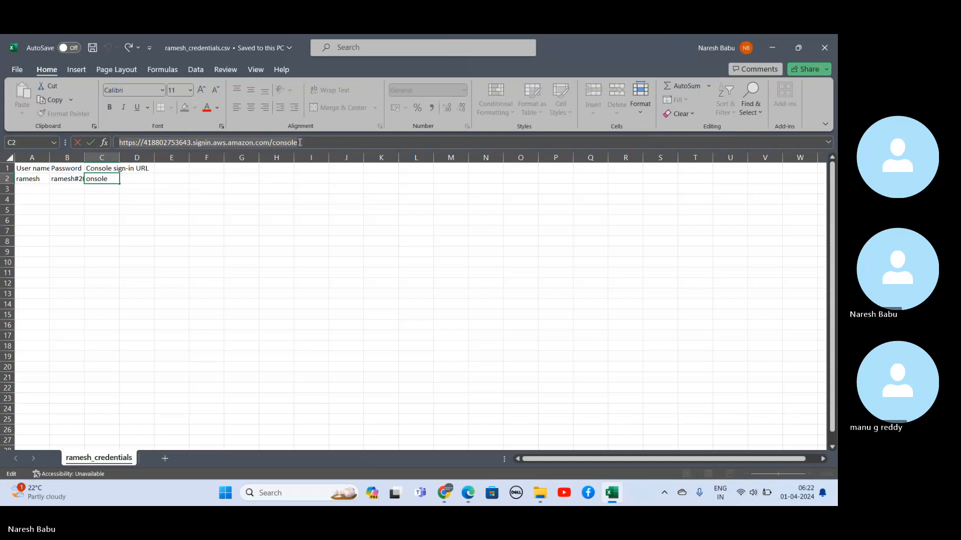
pyautogui.moveTo(301, 143); pyautogui.dragTo(115, 140)
pyautogui.hotkey('ctrl', 'c')
# - Switch to Chrome's empty new tab and load the copied AWS console sign-in URL
pyautogui.moveTo(444, 493)
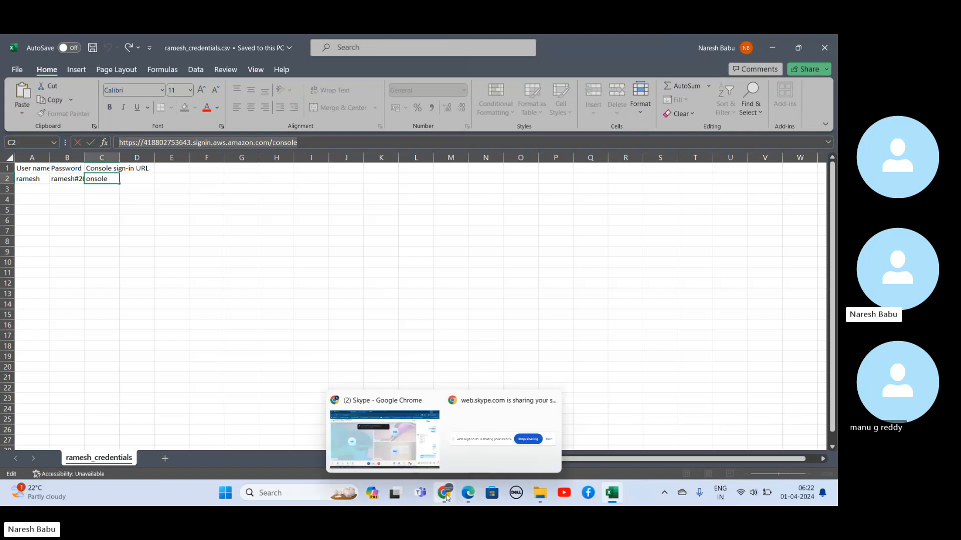
pyautogui.click(399, 409)
pyautogui.click(337, 36)
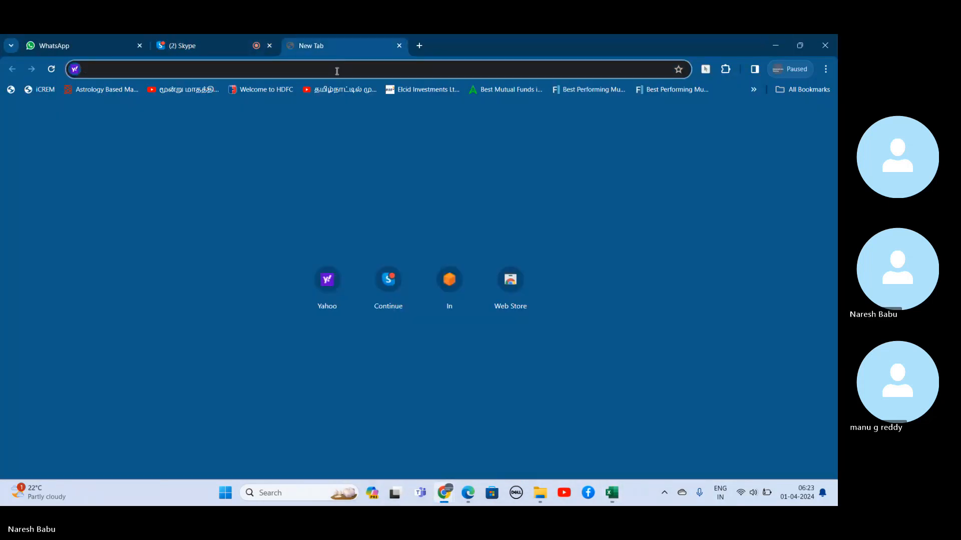
pyautogui.hotkey('ctrl', 'v')
pyautogui.press('Return')
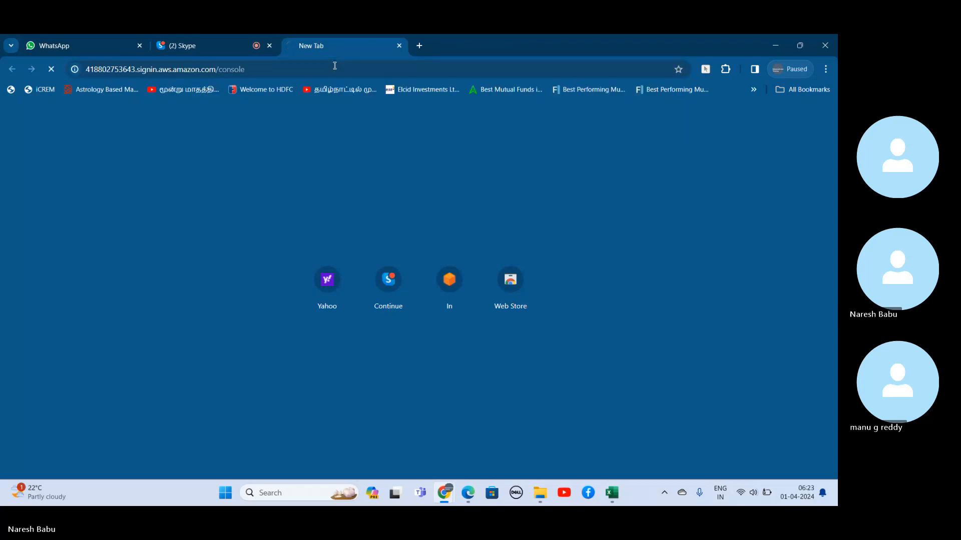
# - Send the message "u r clear about ASG?" in the Skype call chat
pyautogui.click(217, 38)
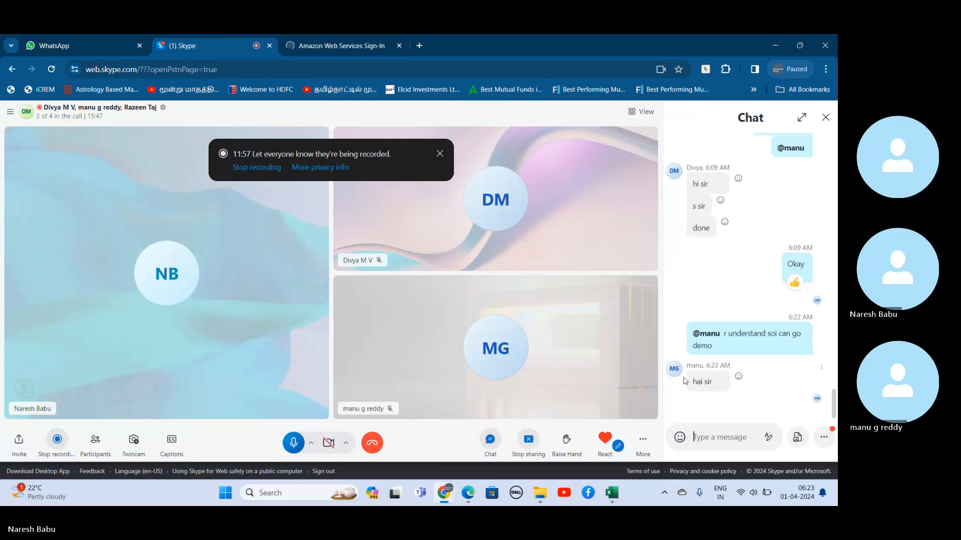
pyautogui.click(716, 436)
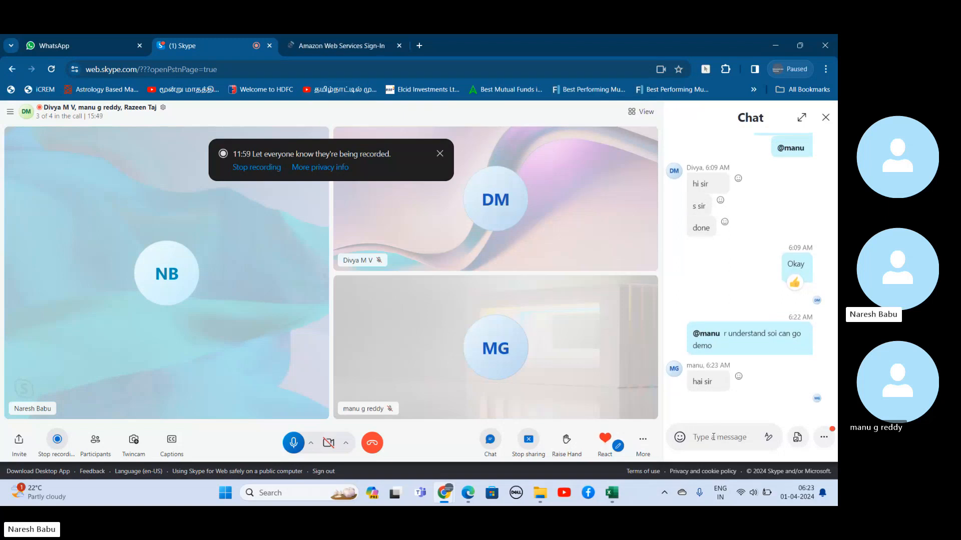
pyautogui.write('u r c')
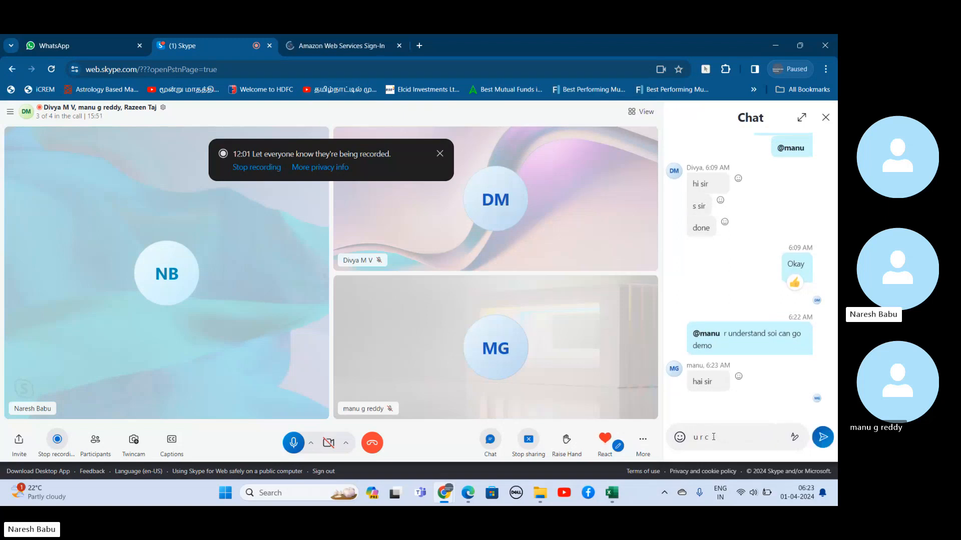
pyautogui.write('lear b')
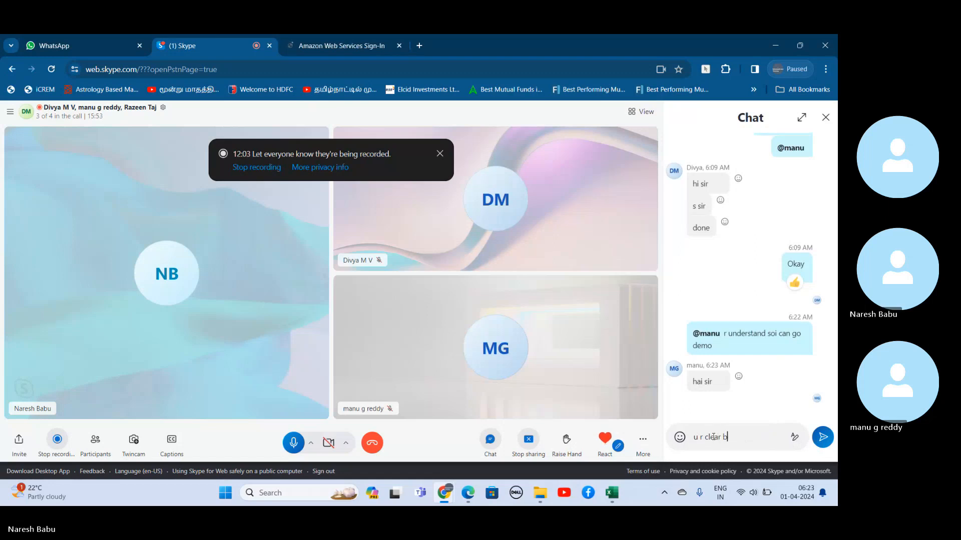
pyautogui.write('out ASG')
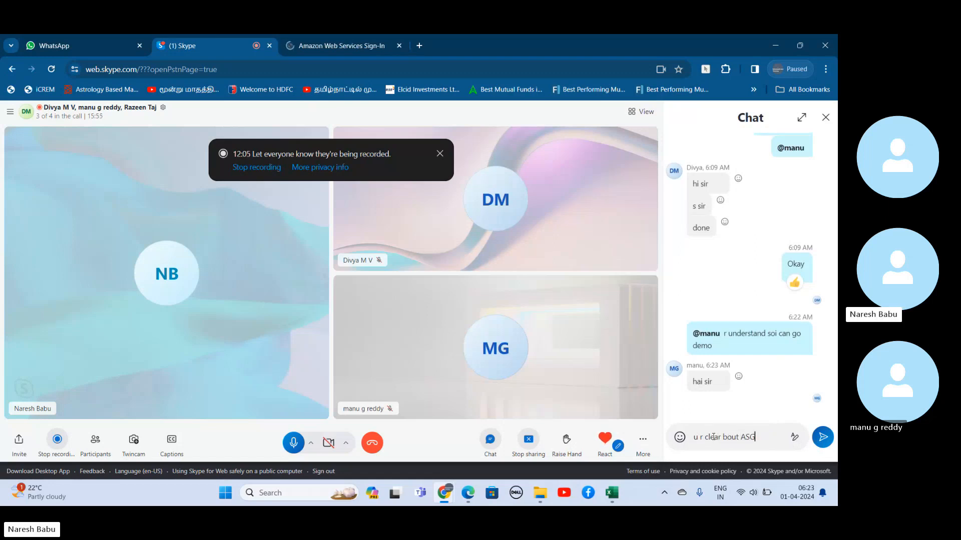
pyautogui.write('?')
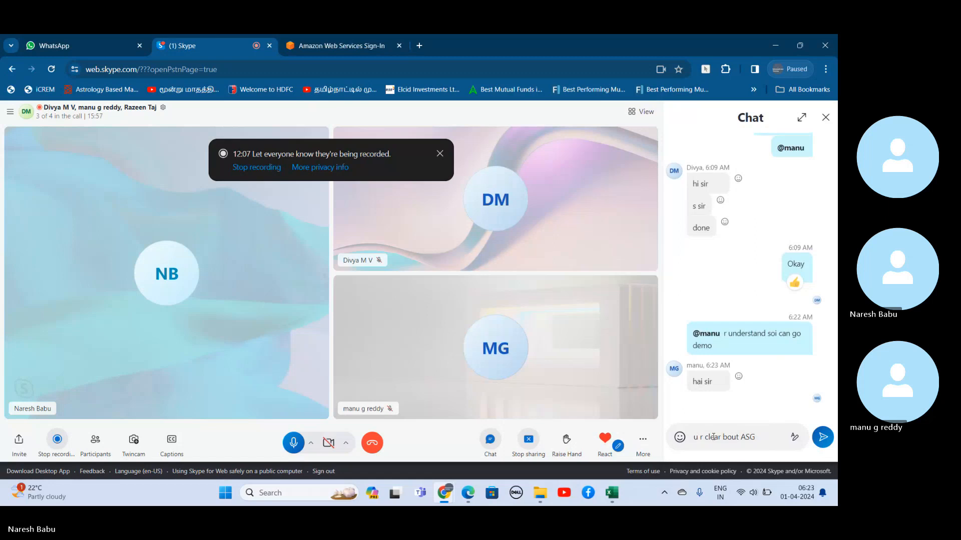
pyautogui.hotkey('ctrl', 'Left')
pyautogui.hotkey('ctrl', 'Left')
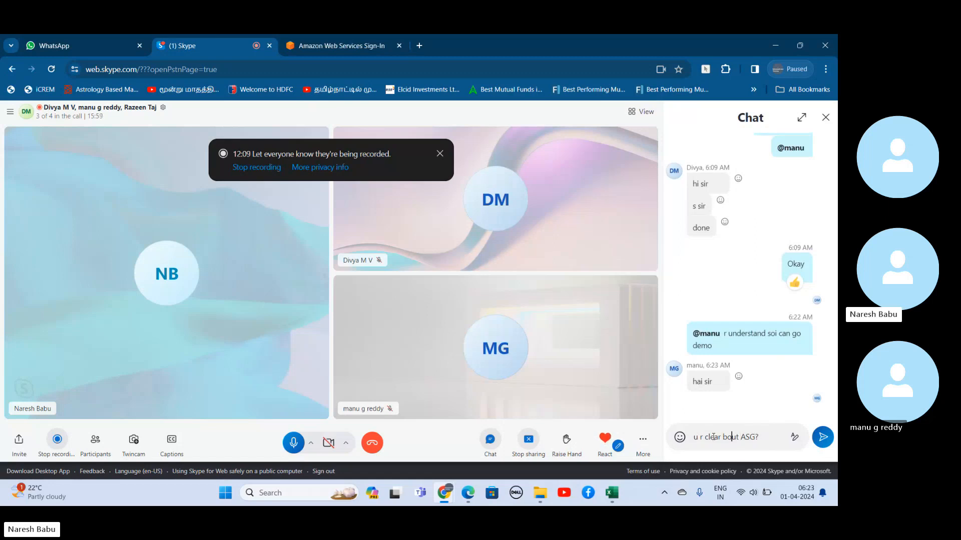
pyautogui.write('a')
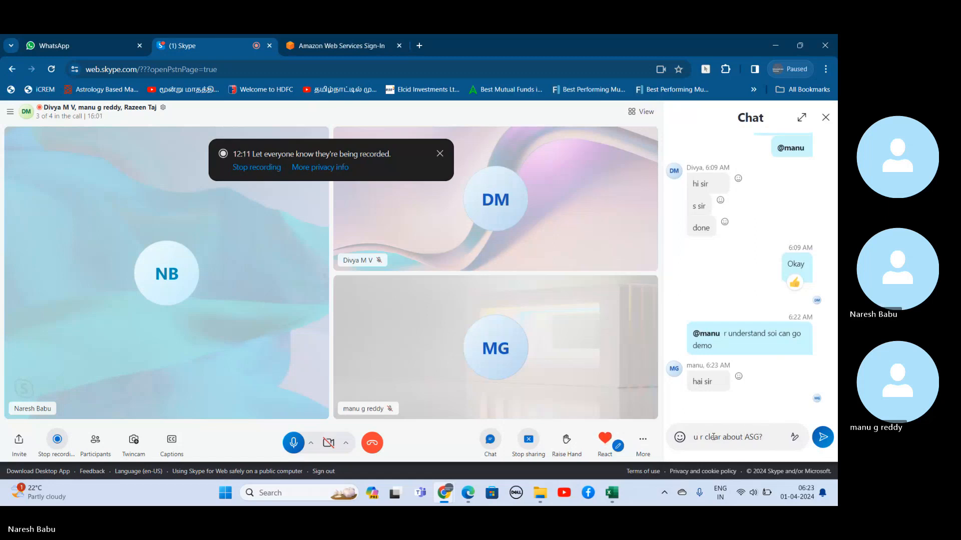
pyautogui.press('Return')
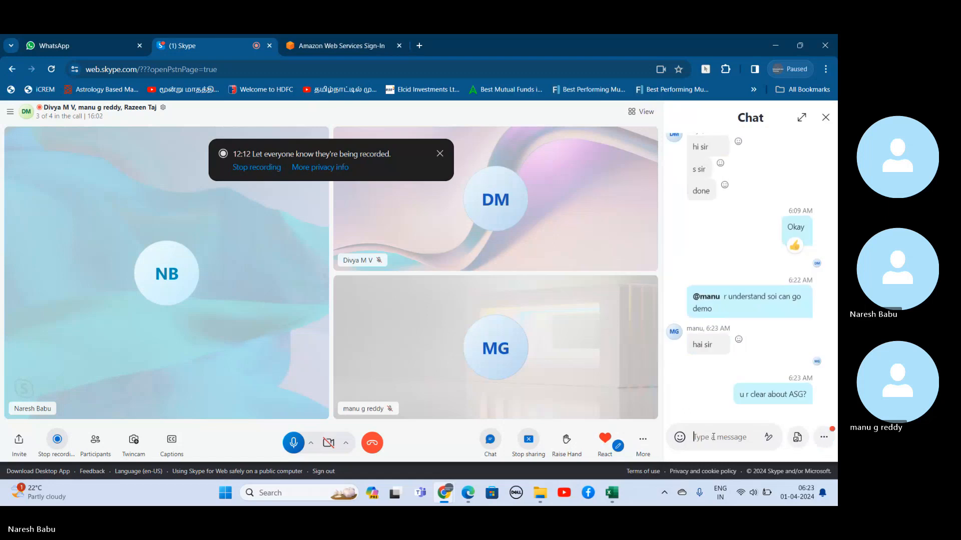
# - Sign in to AWS as the IAM user with the user name and password from the credentials file, with Remember this account enabled
pyautogui.click(384, 43)
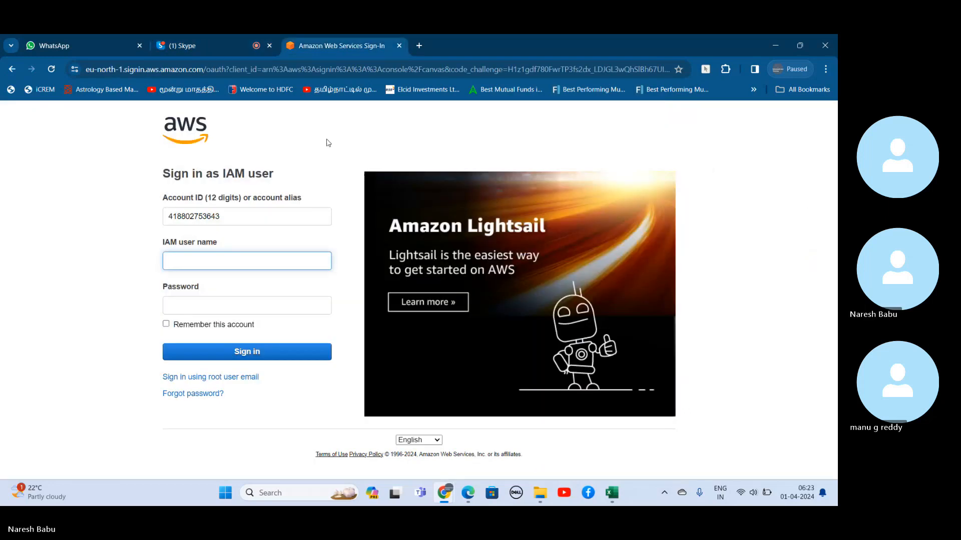
pyautogui.click(256, 257)
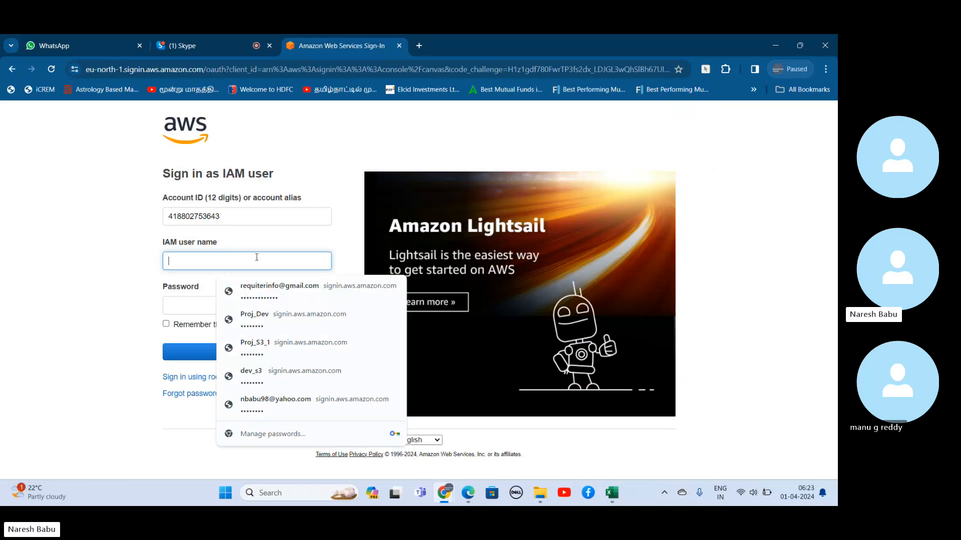
pyautogui.write('ramesh')
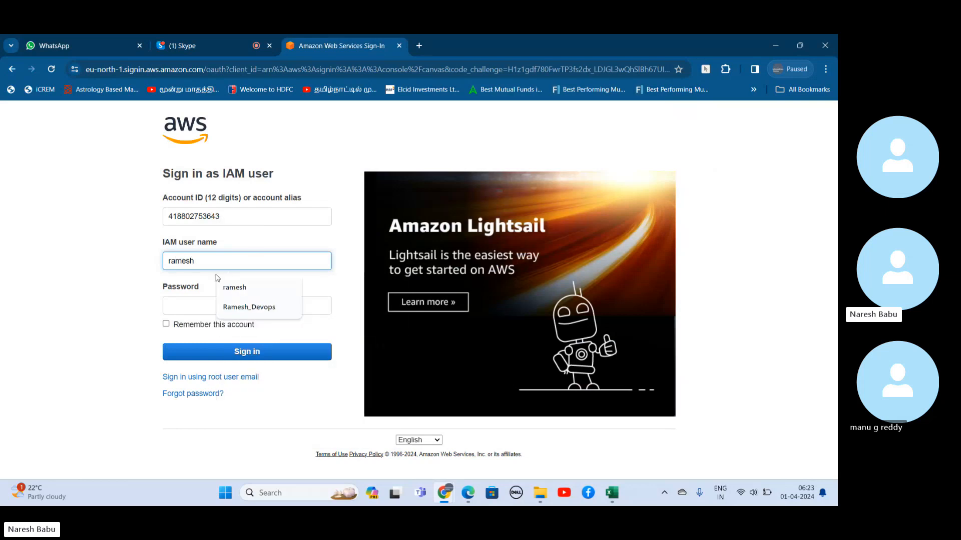
pyautogui.click(194, 302)
pyautogui.write('***')
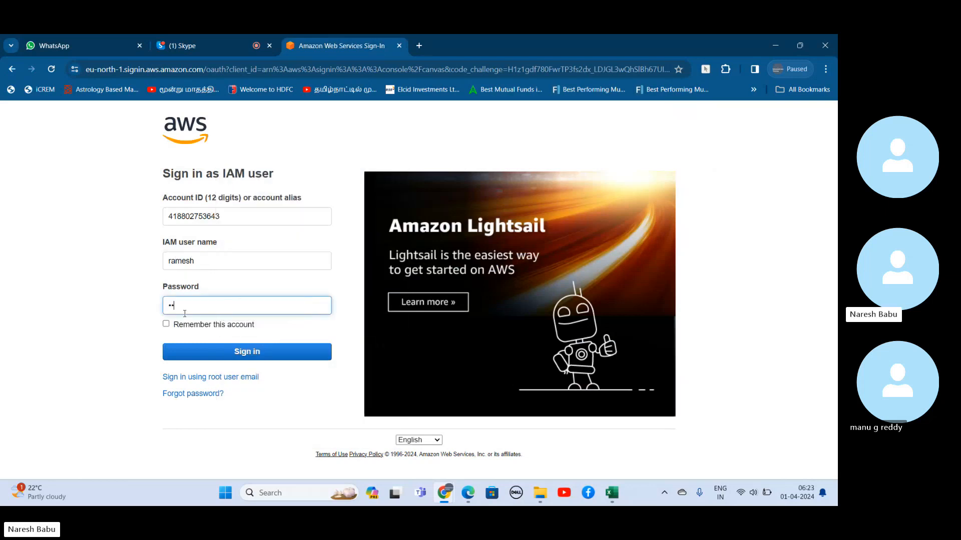
pyautogui.write('********')
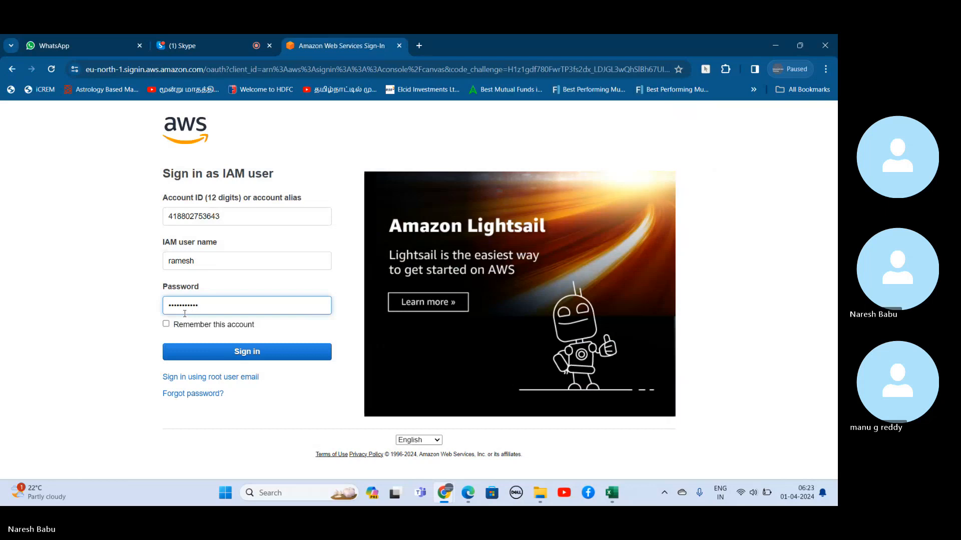
pyautogui.click(168, 324)
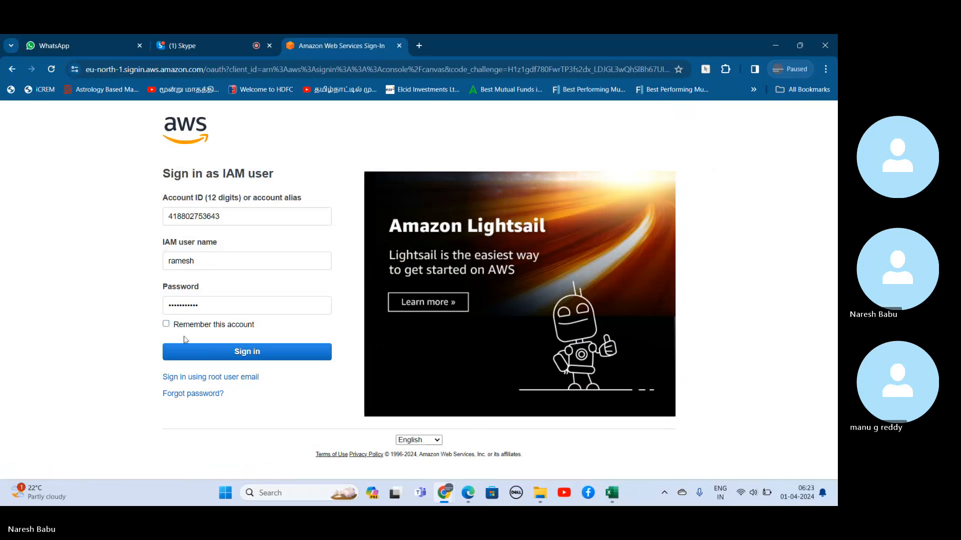
pyautogui.click(166, 324)
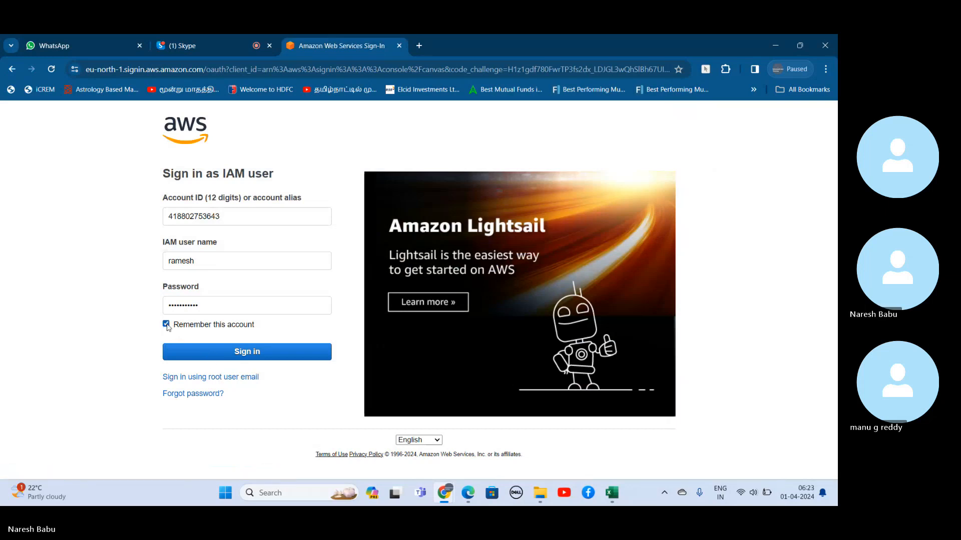
pyautogui.click(196, 353)
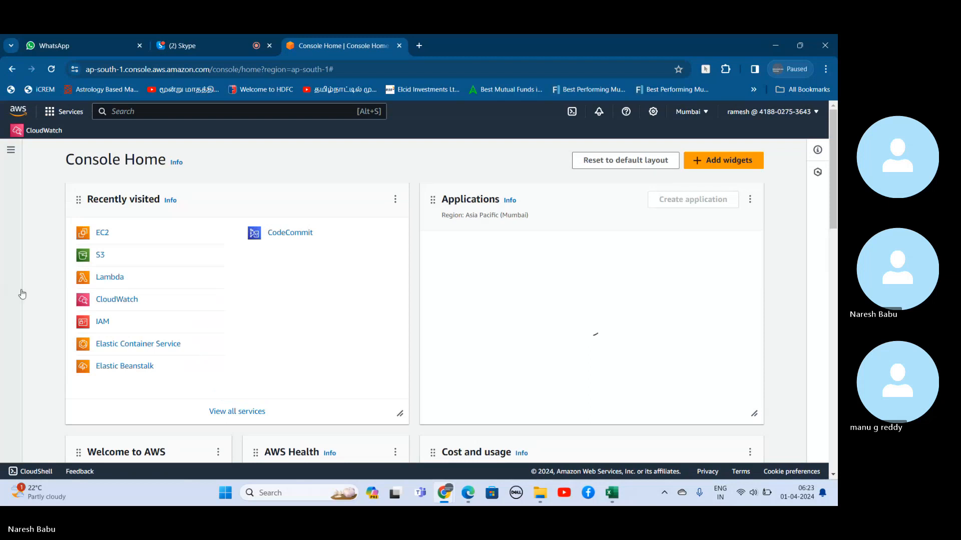
# - Check the Skype chat for replies, and open the All services page of the AWS console
pyautogui.click(172, 34)
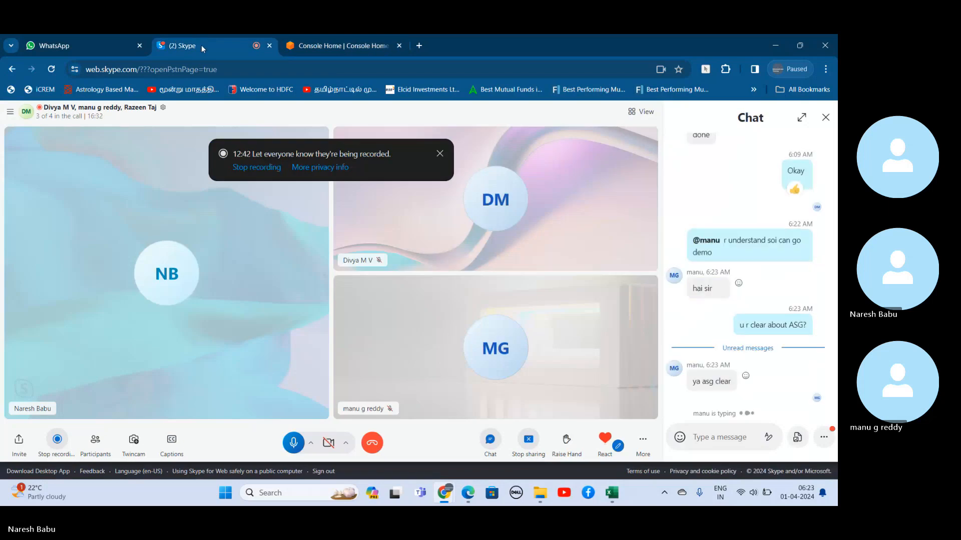
pyautogui.click(328, 36)
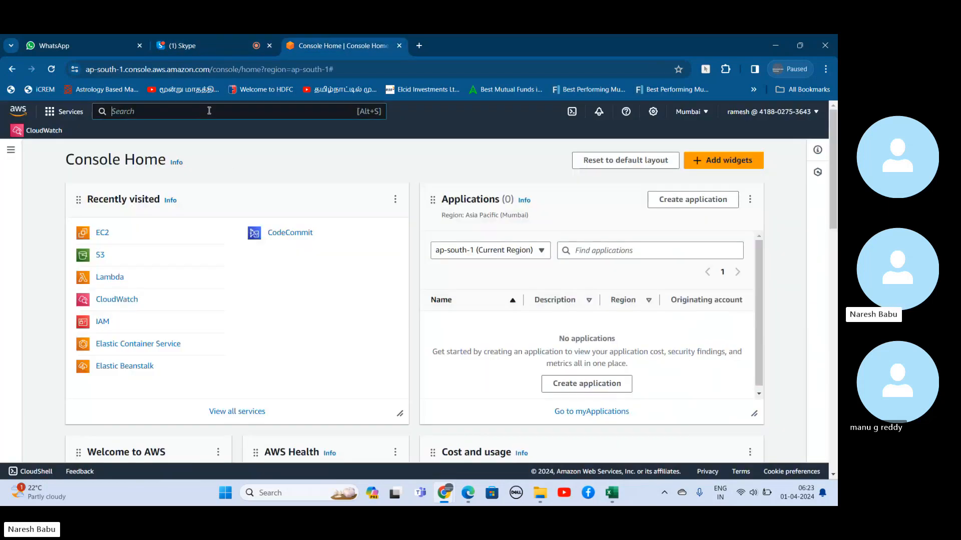
pyautogui.click(20, 149)
pyautogui.click(41, 207)
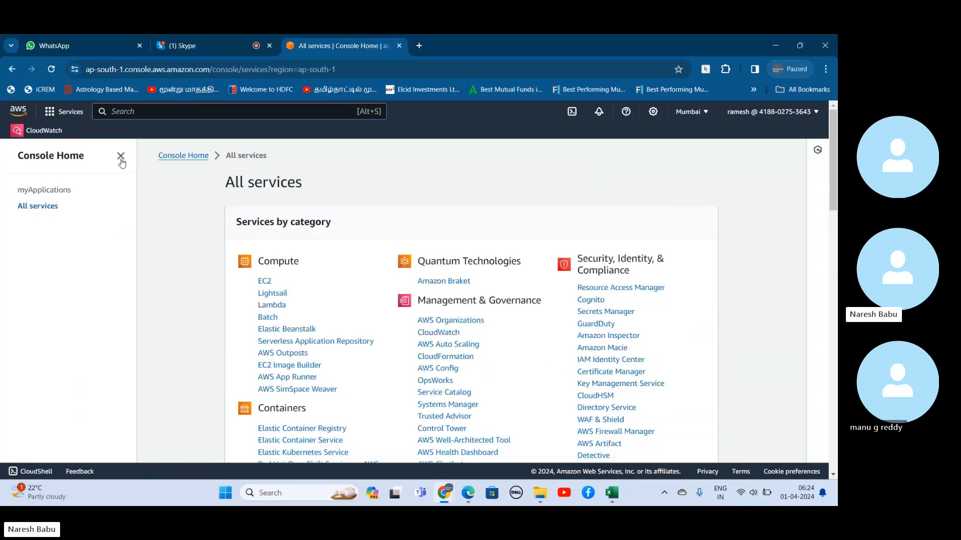
# - Search the AWS console for "asg" and open the Auto Scaling groups feature of EC2
pyautogui.click(80, 109)
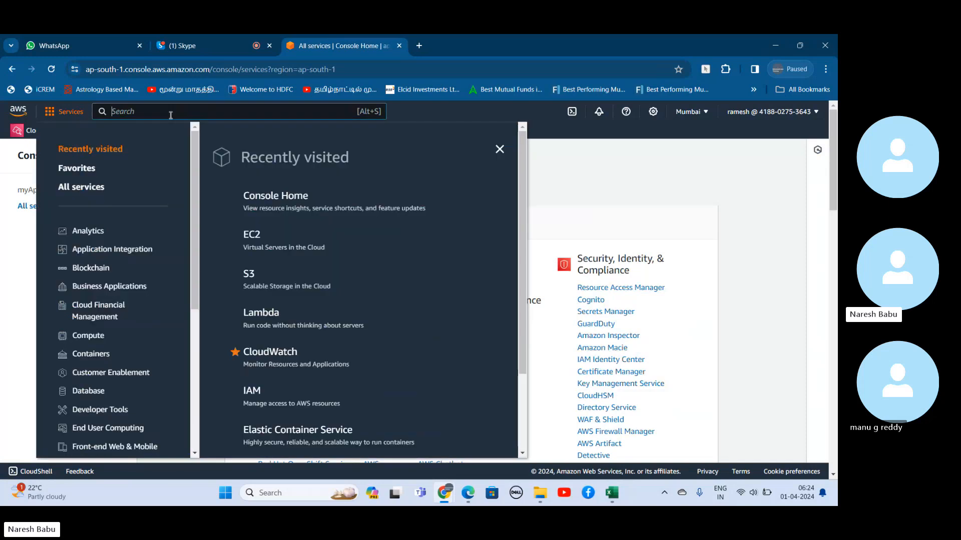
pyautogui.press('Escape')
pyautogui.write('asC')
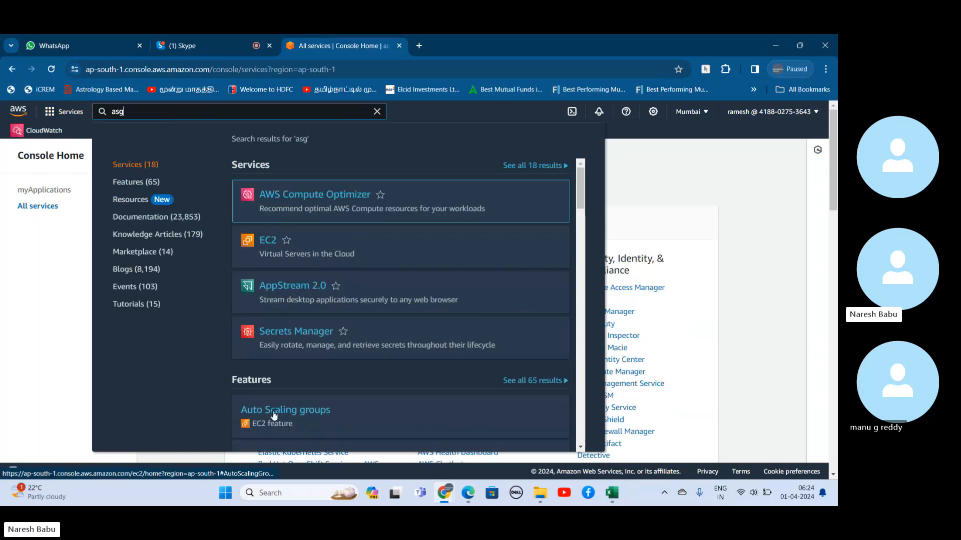
pyautogui.click(276, 411)
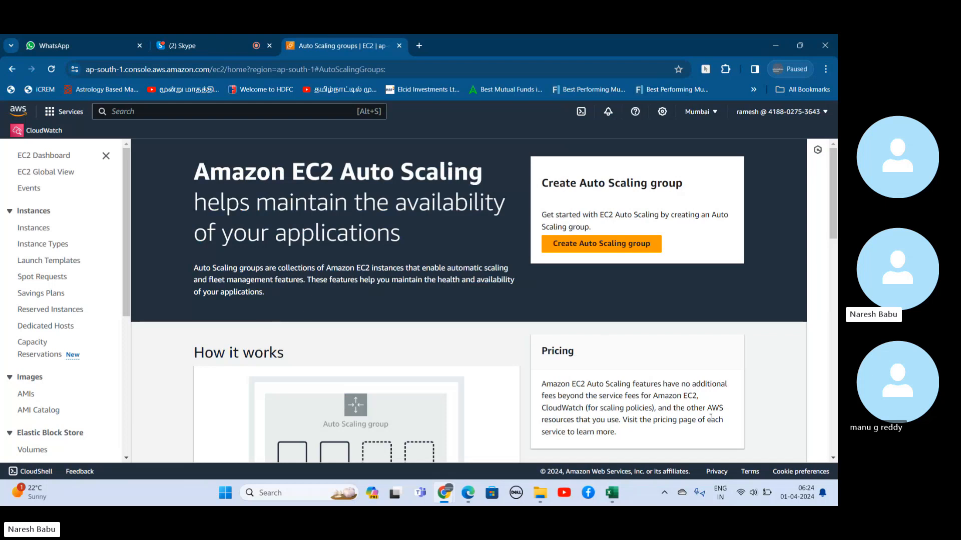
# - Look over the How it works diagram for EC2 Auto Scaling, and start creating an Auto Scaling group
pyautogui.click(832, 459)
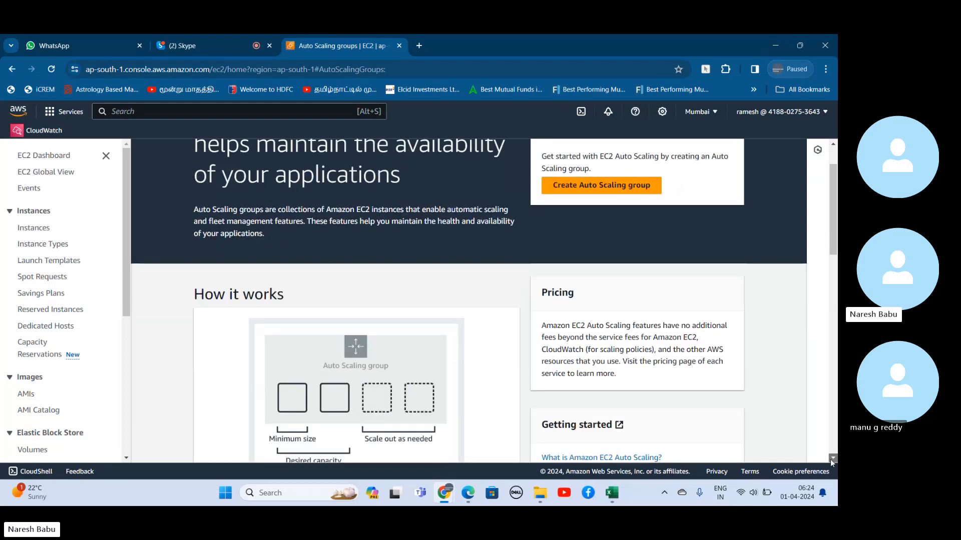
pyautogui.click(832, 459)
pyautogui.click(833, 459)
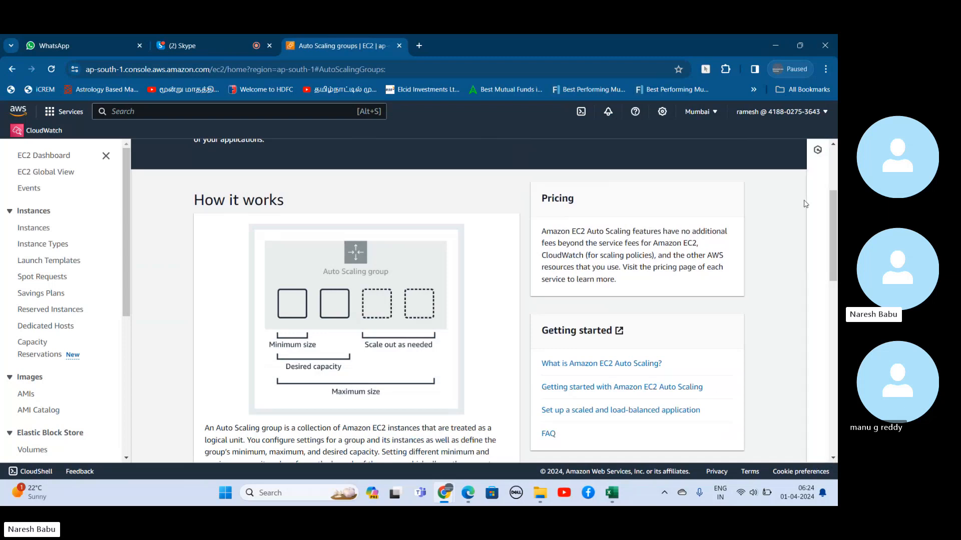
pyautogui.scroll(3, 651, 246)
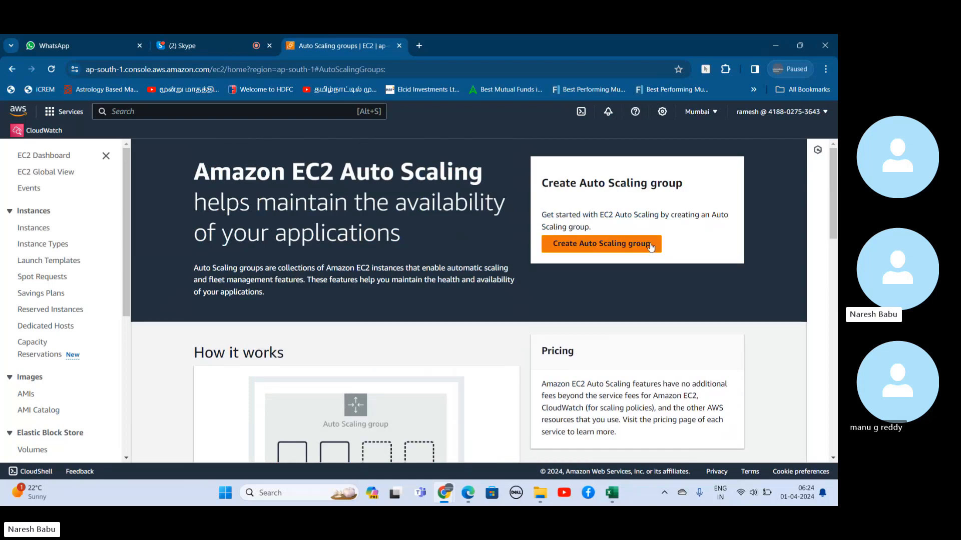
pyautogui.click(650, 245)
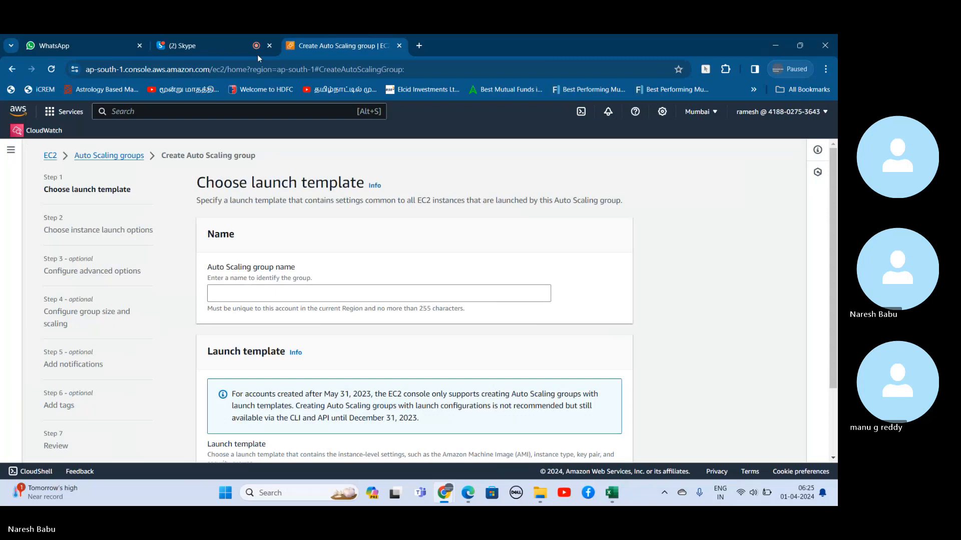
pyautogui.click(215, 44)
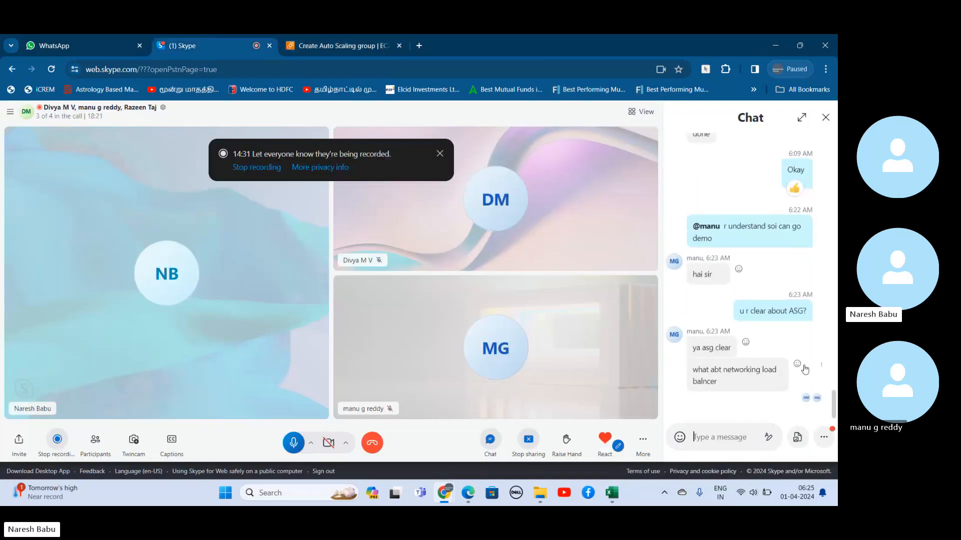
pyautogui.click(821, 364)
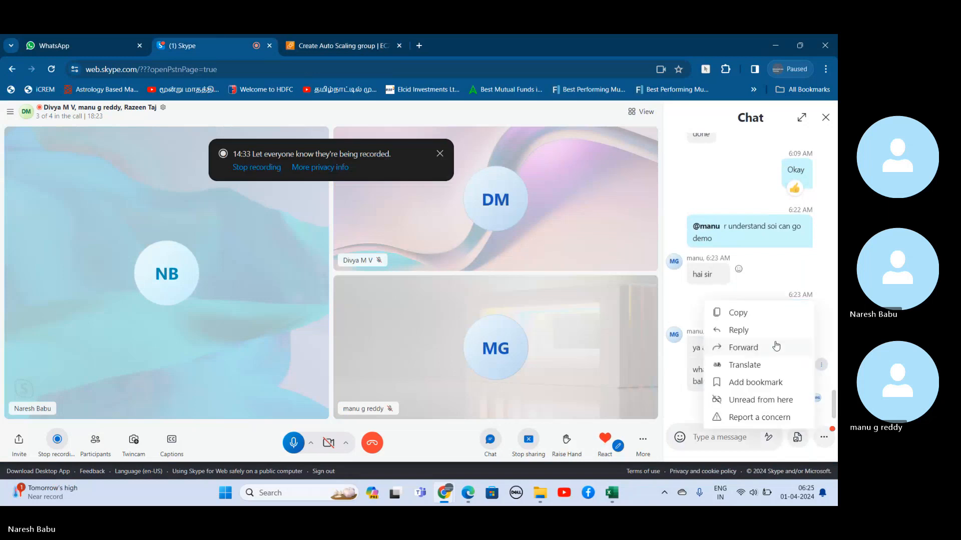
pyautogui.click(760, 331)
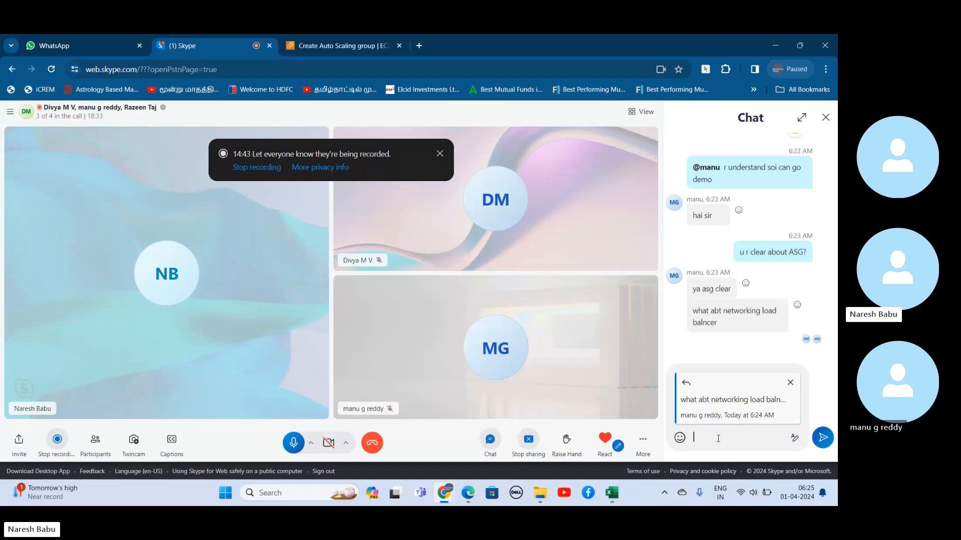
pyautogui.click(790, 382)
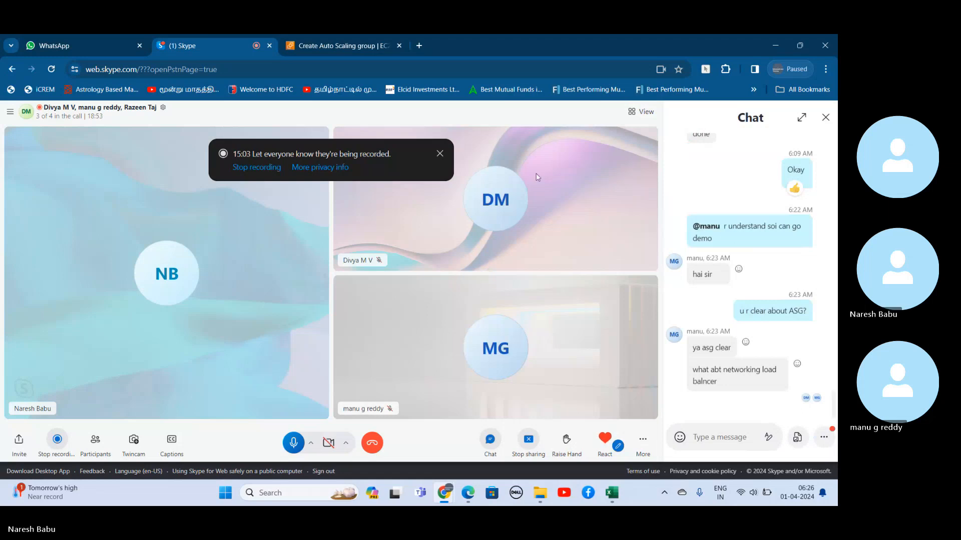
pyautogui.click(333, 48)
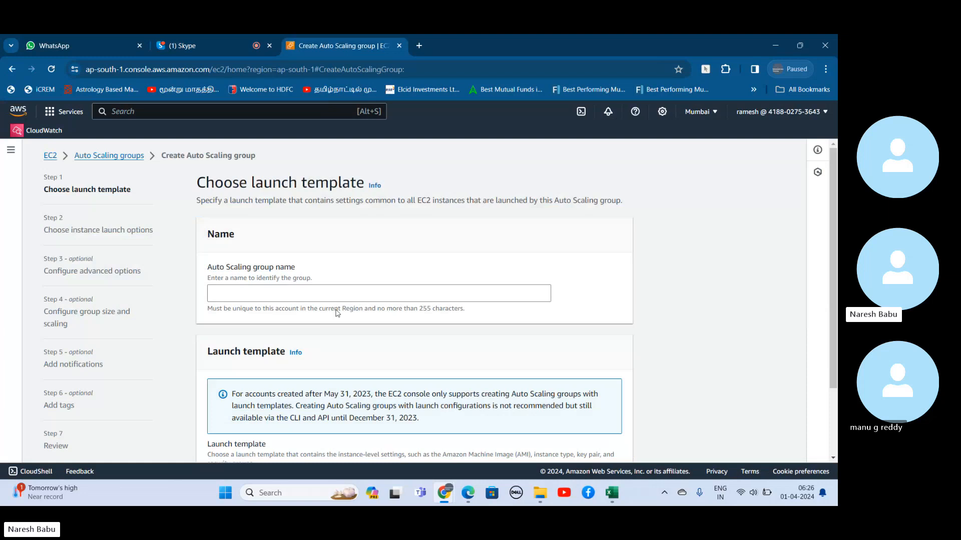
# - Enter ASGGroup as the Auto Scaling group name
pyautogui.click(342, 296)
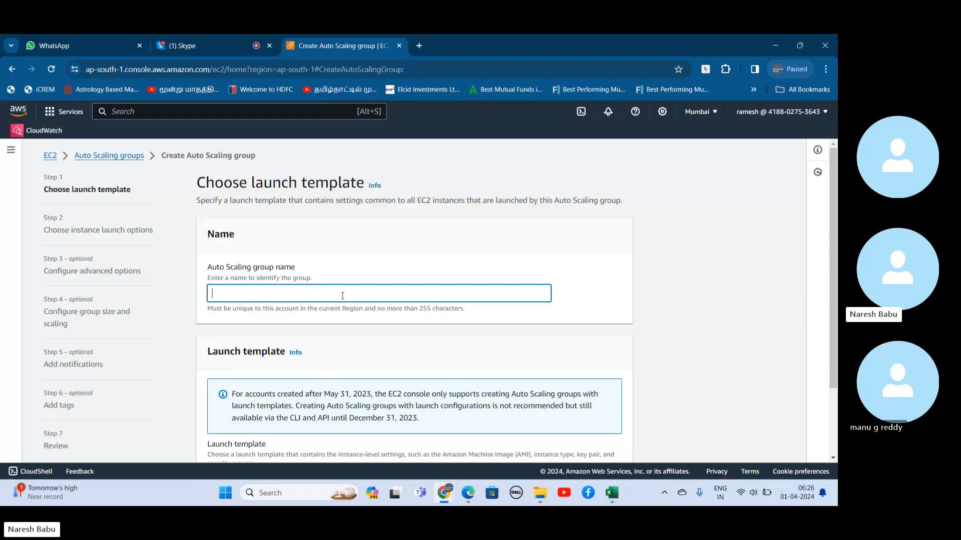
pyautogui.write('ASG')
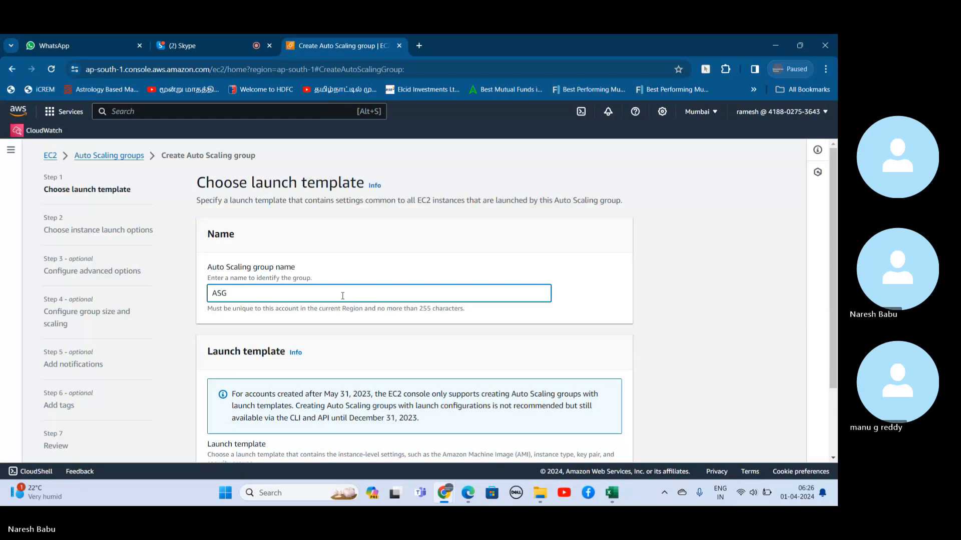
pyautogui.write('Group')
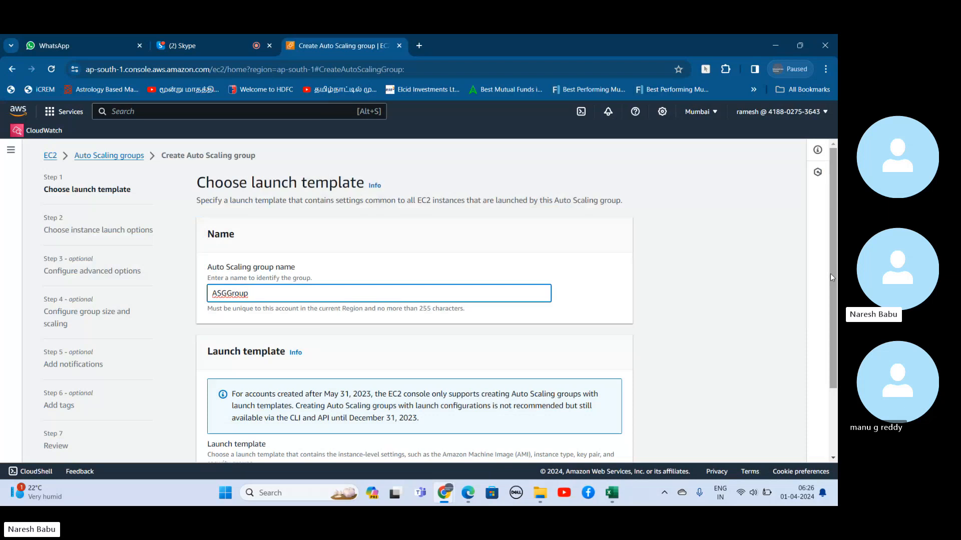
# - Choose MyTemplate as the launch template, keep its default version, and continue to the instance launch options
pyautogui.moveTo(831, 276); pyautogui.dragTo(830, 343)
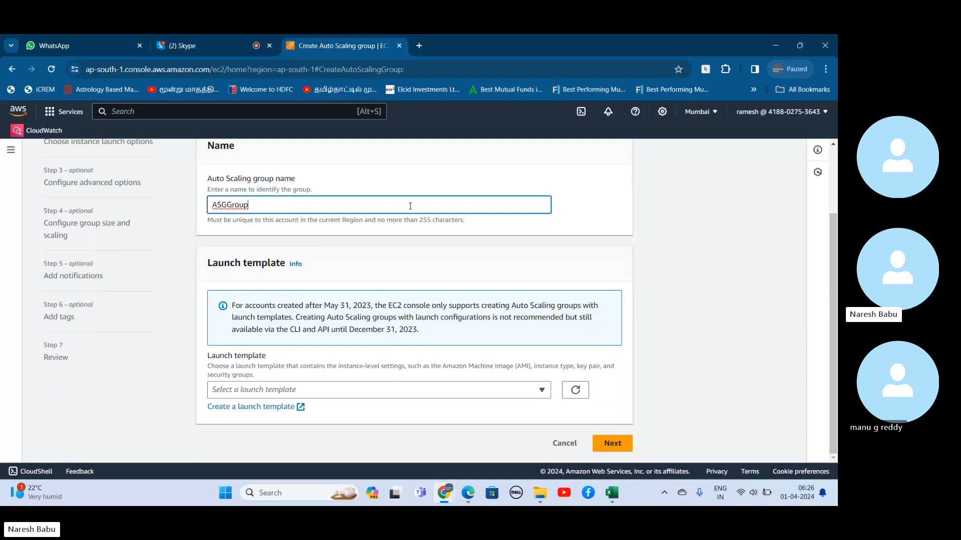
pyautogui.click(433, 398)
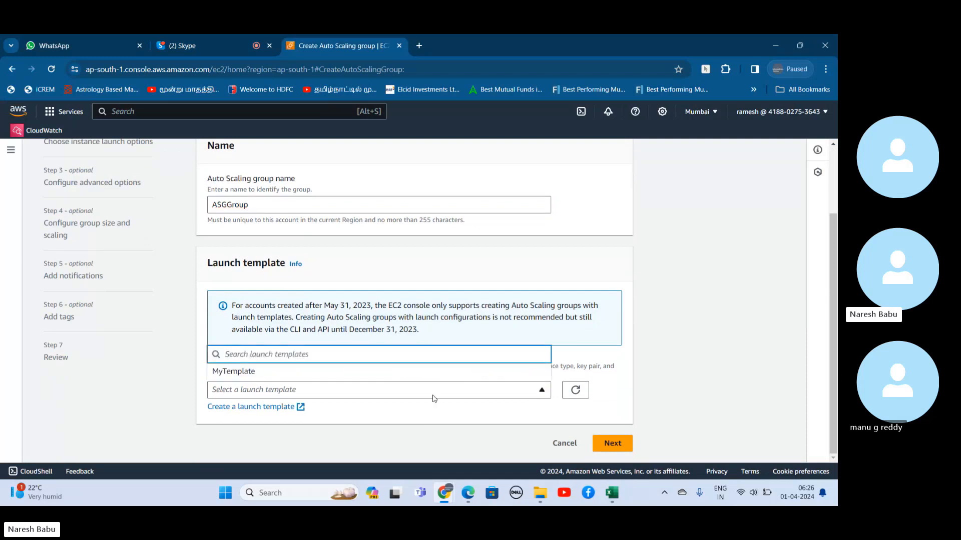
pyautogui.click(395, 375)
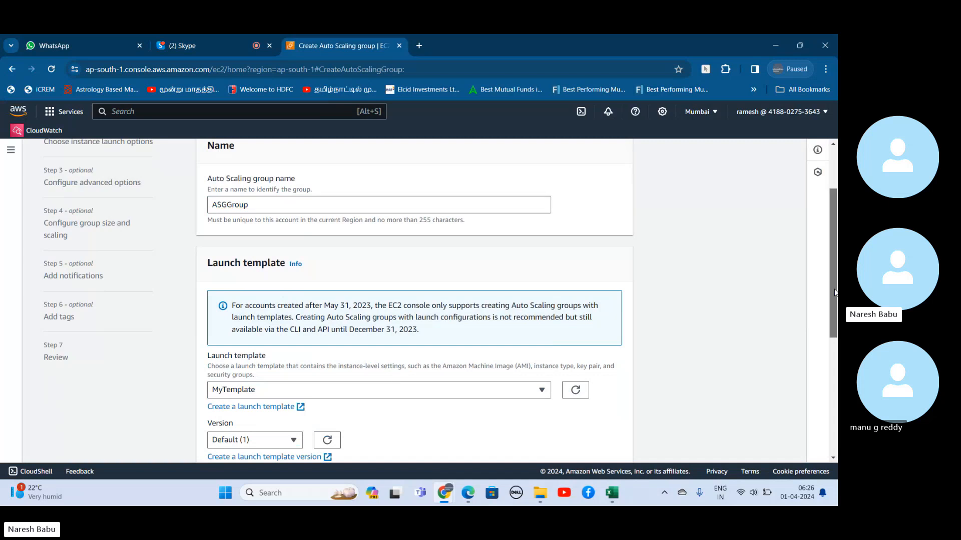
pyautogui.moveTo(835, 290); pyautogui.dragTo(829, 434)
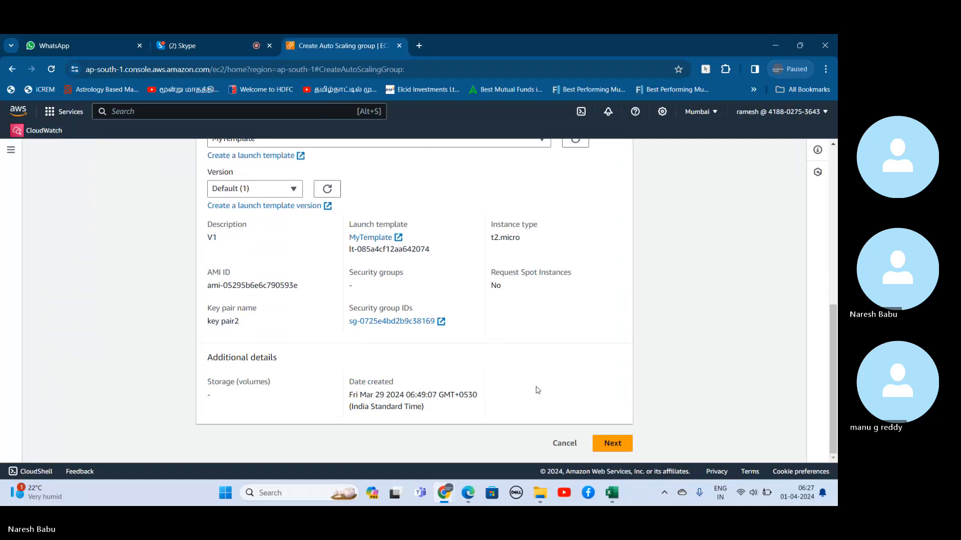
pyautogui.click(611, 444)
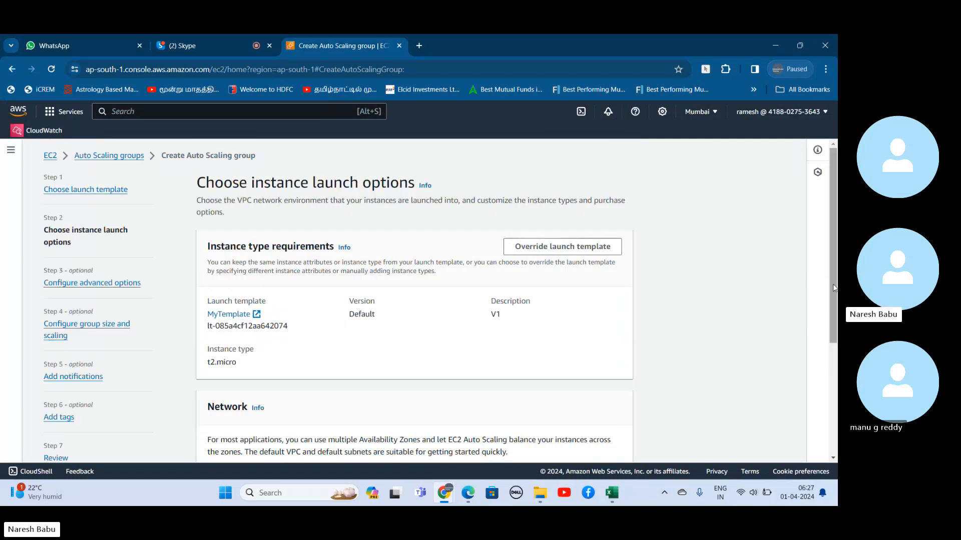
# - Select the ap-south-1a, ap-south-1b and ap-south-1c subnets in the default VPC, and continue to the advanced options
pyautogui.moveTo(833, 285); pyautogui.dragTo(837, 427)
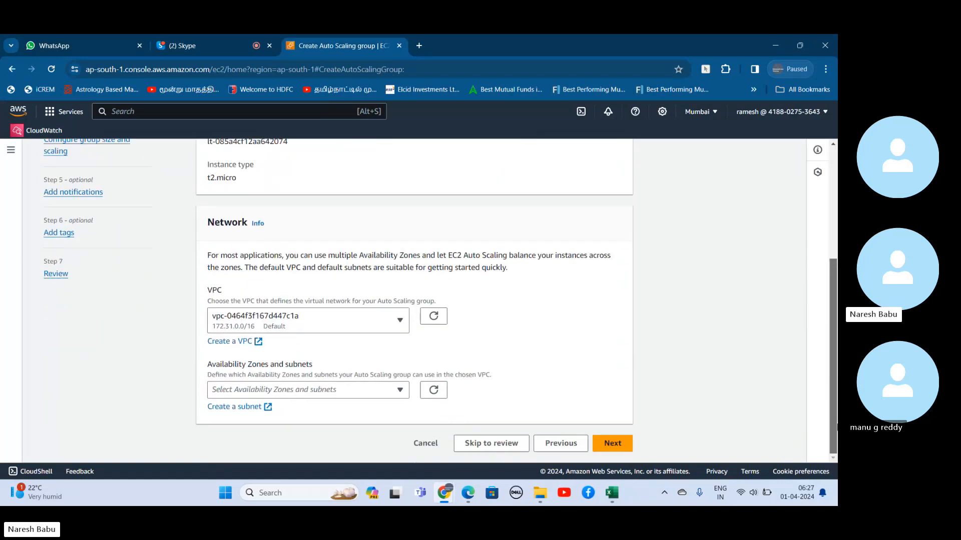
pyautogui.click(358, 390)
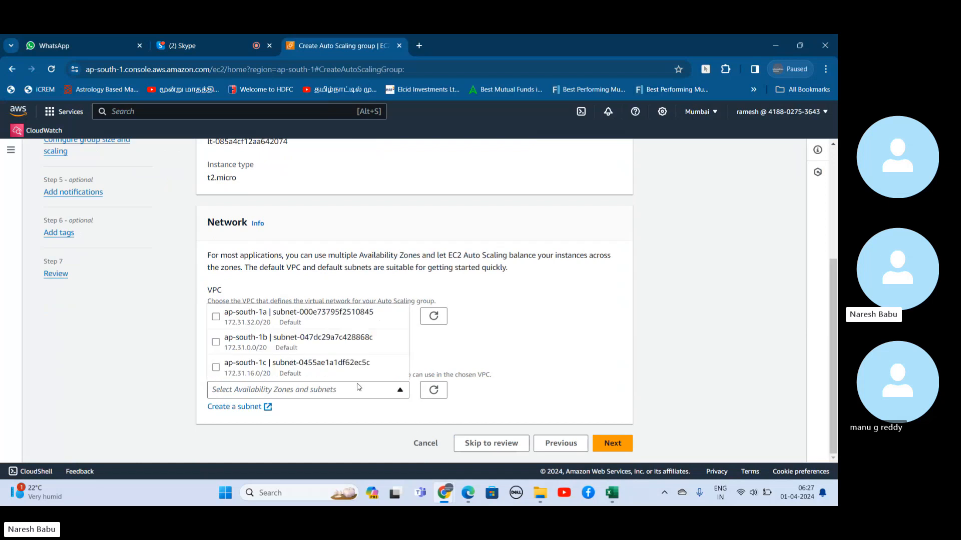
pyautogui.click(245, 313)
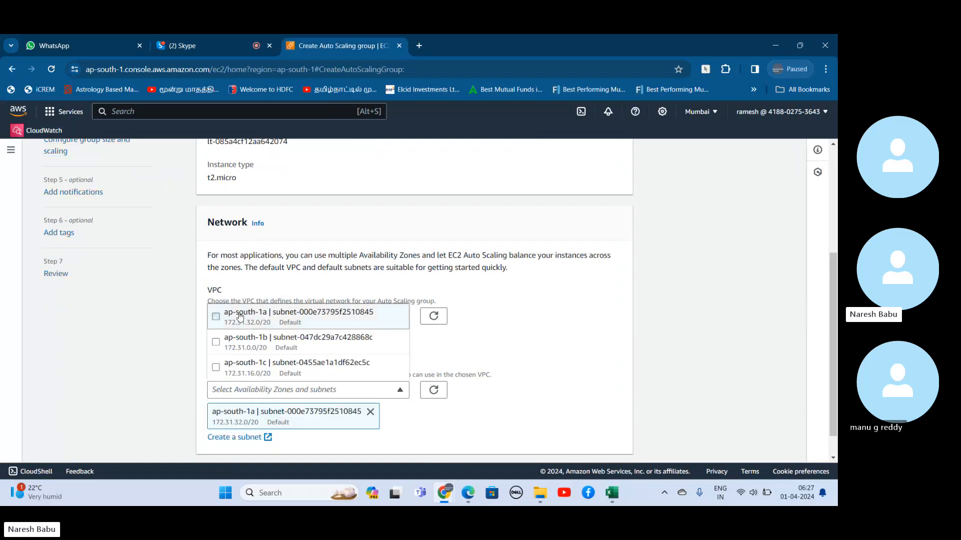
pyautogui.click(242, 352)
pyautogui.click(242, 368)
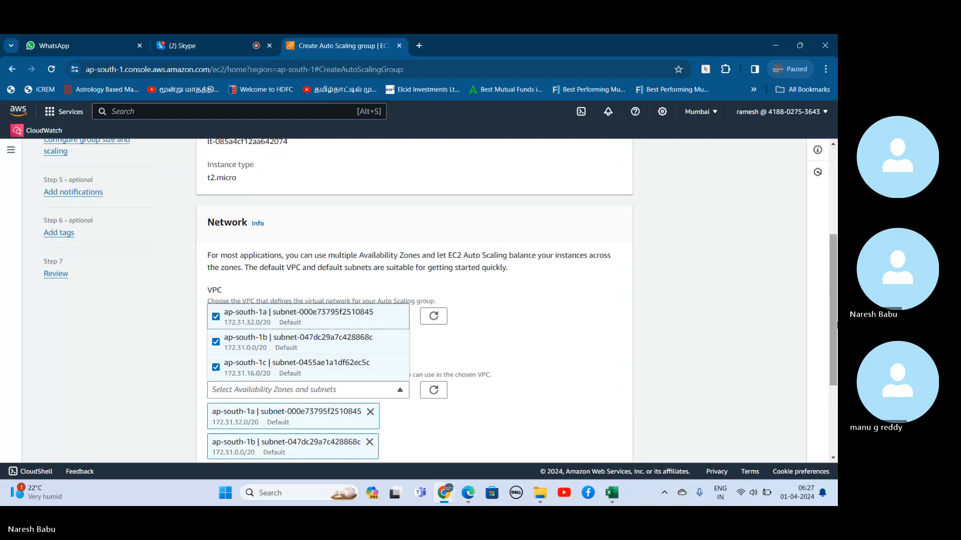
pyautogui.moveTo(834, 317); pyautogui.dragTo(833, 385)
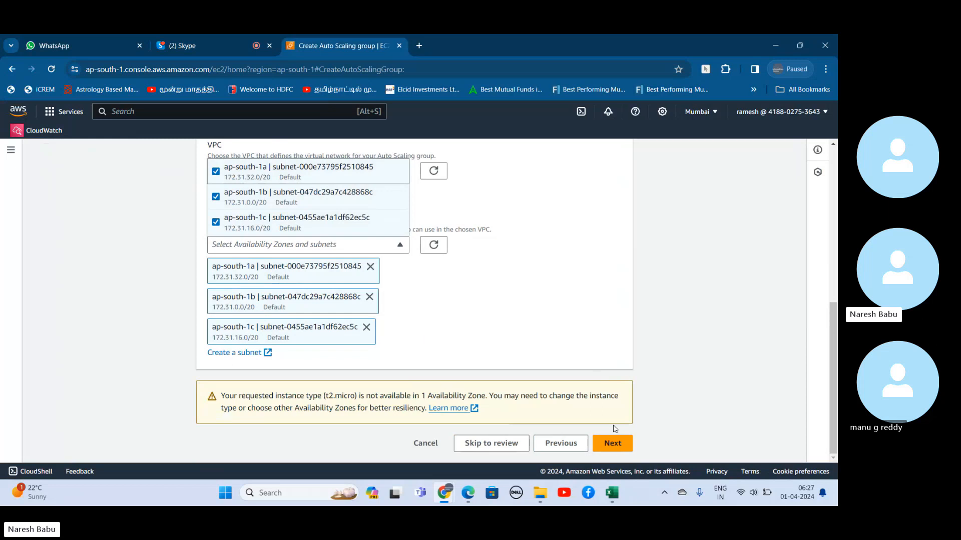
pyautogui.click(617, 449)
pyautogui.click(617, 447)
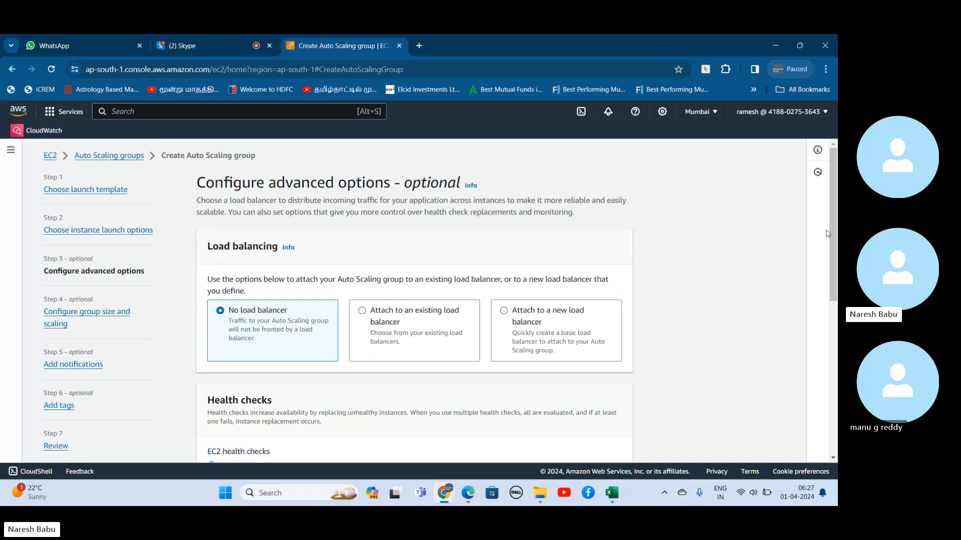
# - Keep the default load balancing, health check and additional settings, and continue to group size and scaling
pyautogui.moveTo(833, 243); pyautogui.dragTo(837, 281)
pyautogui.scroll(-3, 474, 303)
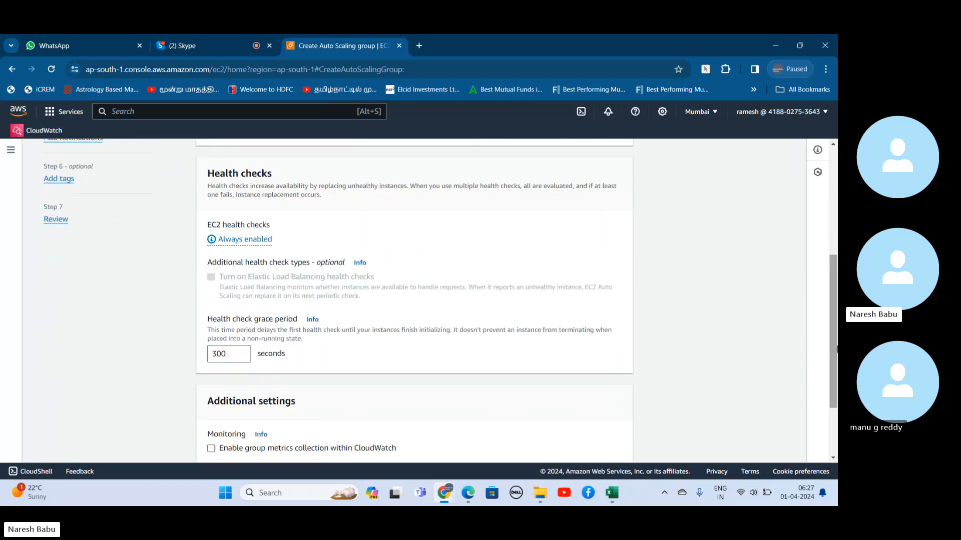
pyautogui.click(232, 354)
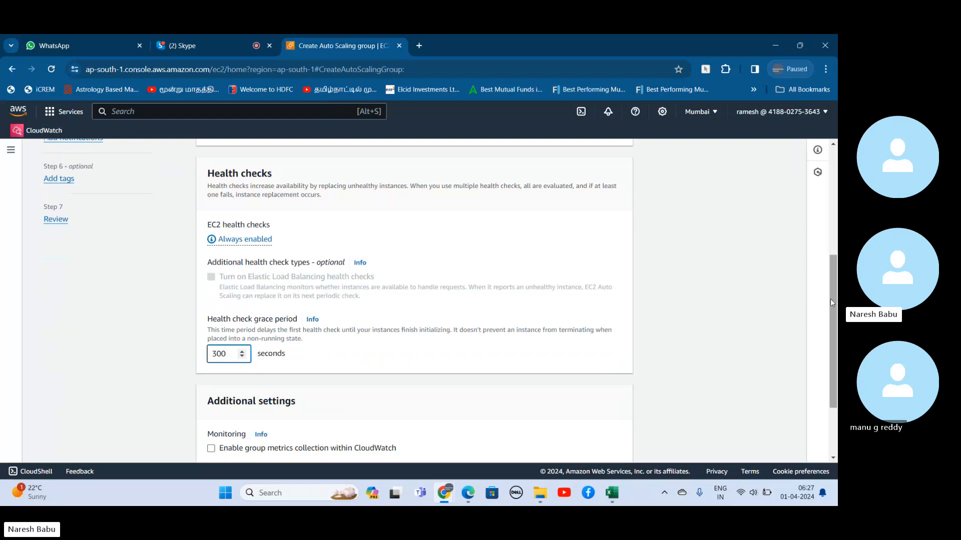
pyautogui.moveTo(830, 303); pyautogui.dragTo(830, 348)
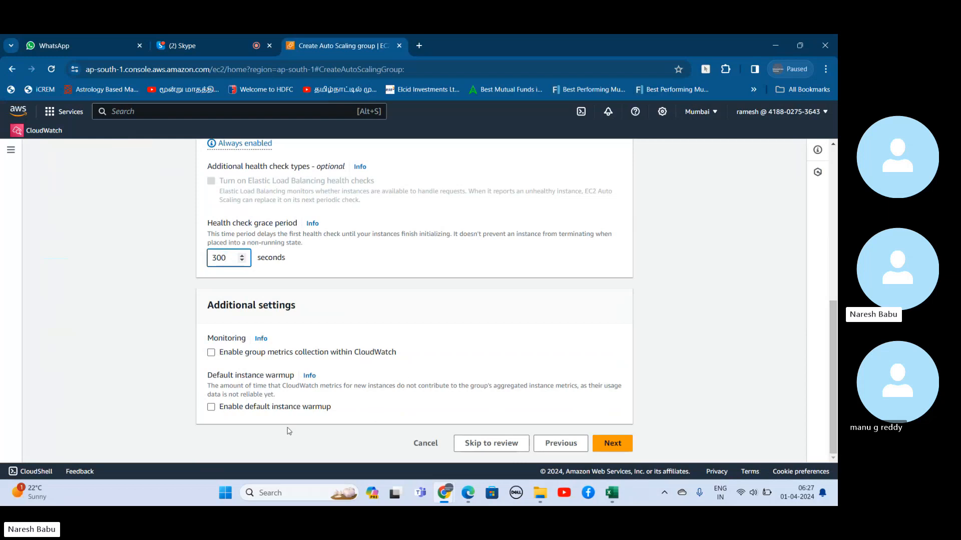
pyautogui.click(613, 444)
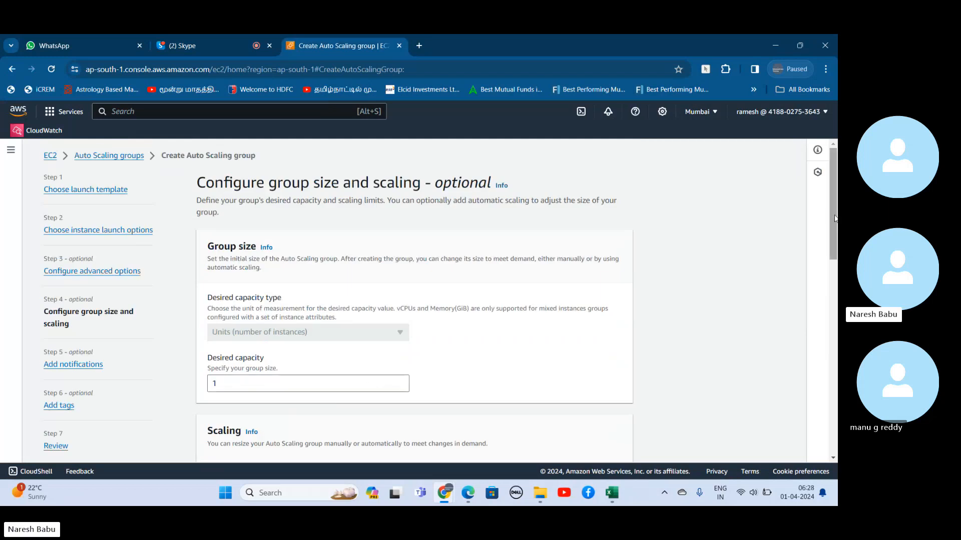
# - Set the group's desired capacity to 2 and its max desired capacity to 3
pyautogui.moveTo(834, 219); pyautogui.dragTo(835, 258)
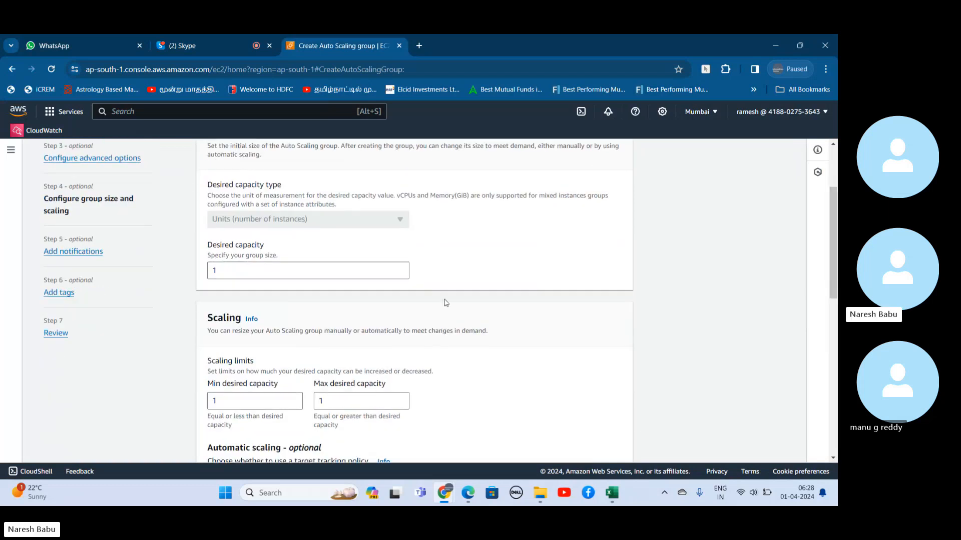
pyautogui.click(271, 274)
pyautogui.press('BackSpace')
pyautogui.write('2')
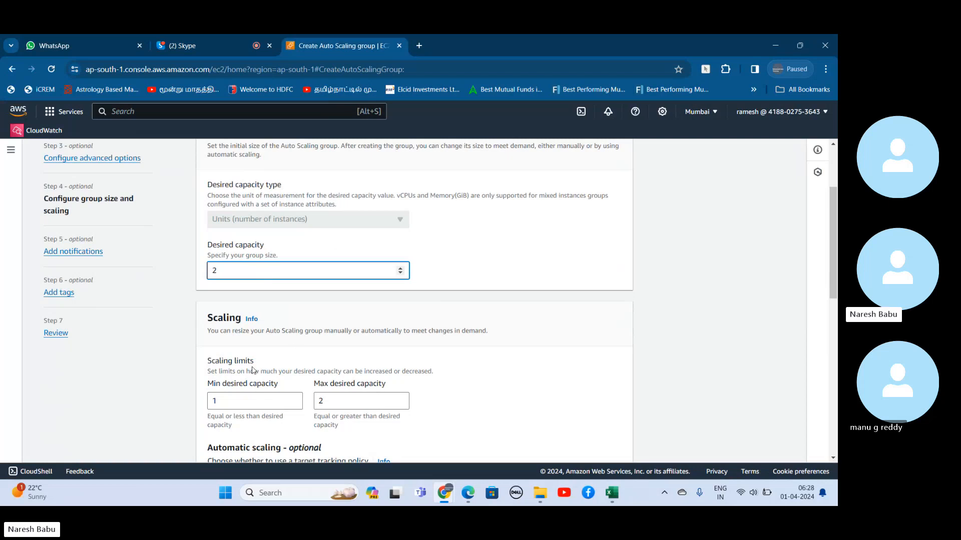
pyautogui.click(331, 402)
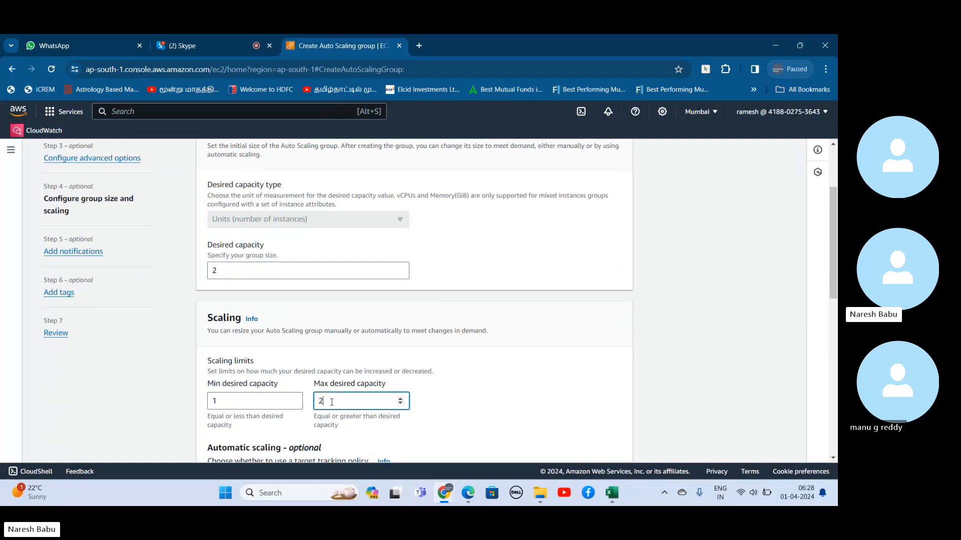
pyautogui.press('BackSpace')
pyautogui.write('3')
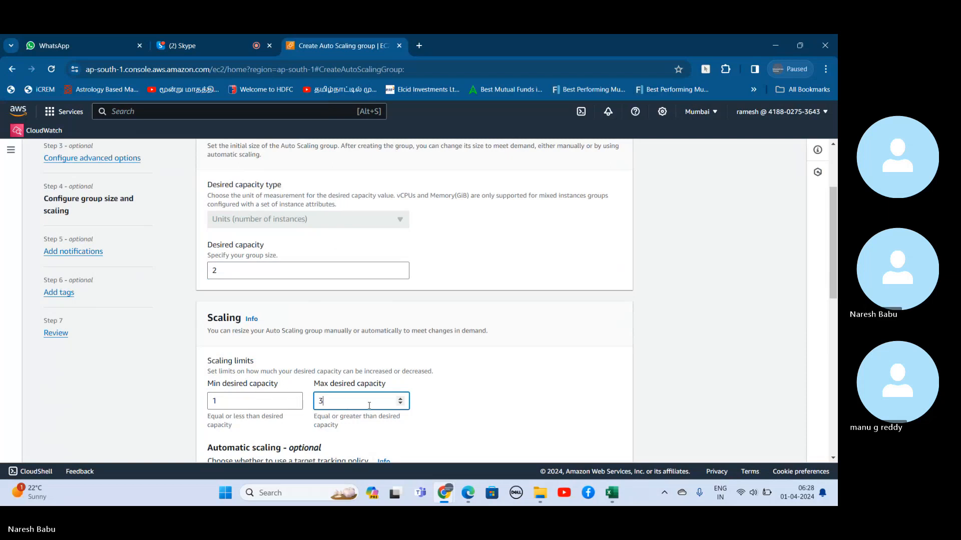
pyautogui.click(829, 458)
pyautogui.click(829, 458)
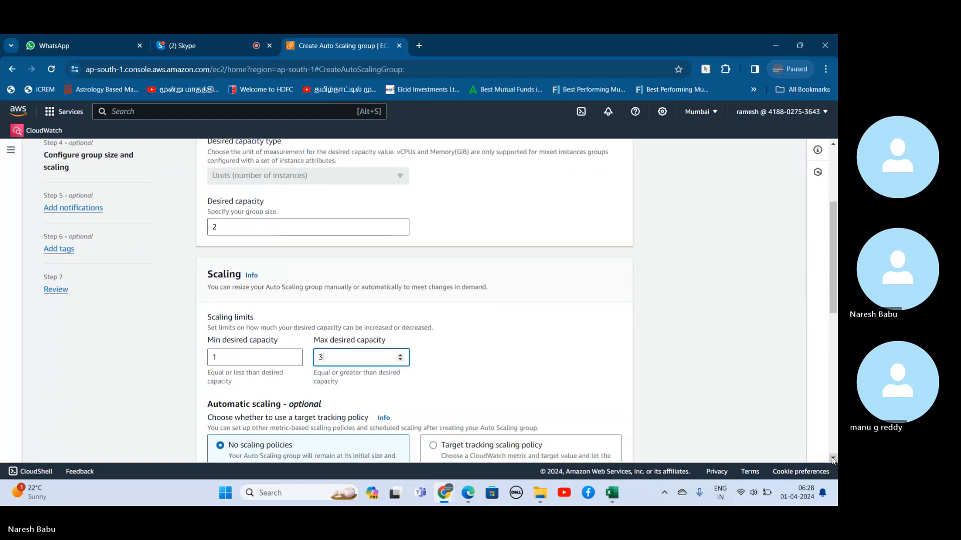
# - Check the Skype call chat for new participant messages, and return to the Auto Scaling group setup in the AWS console
pyautogui.click(174, 49)
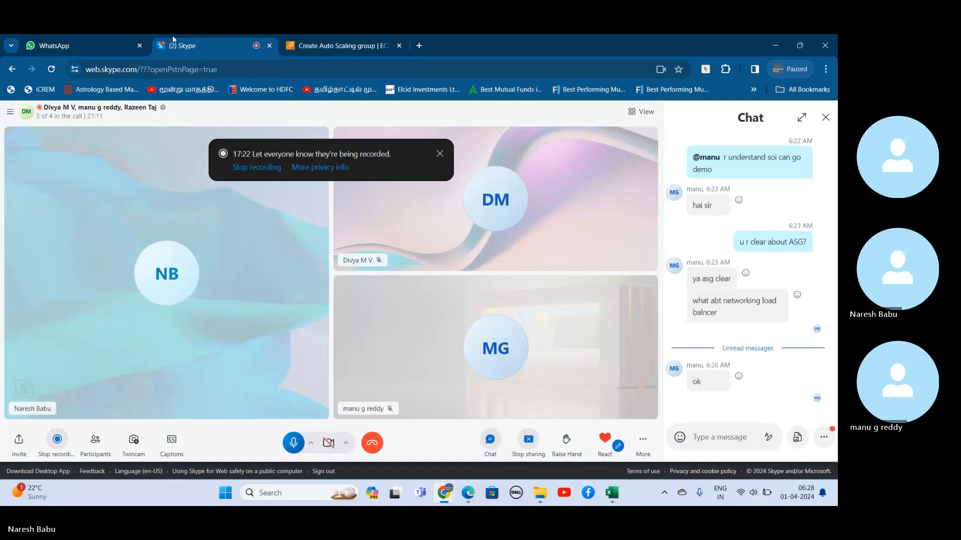
pyautogui.click(321, 41)
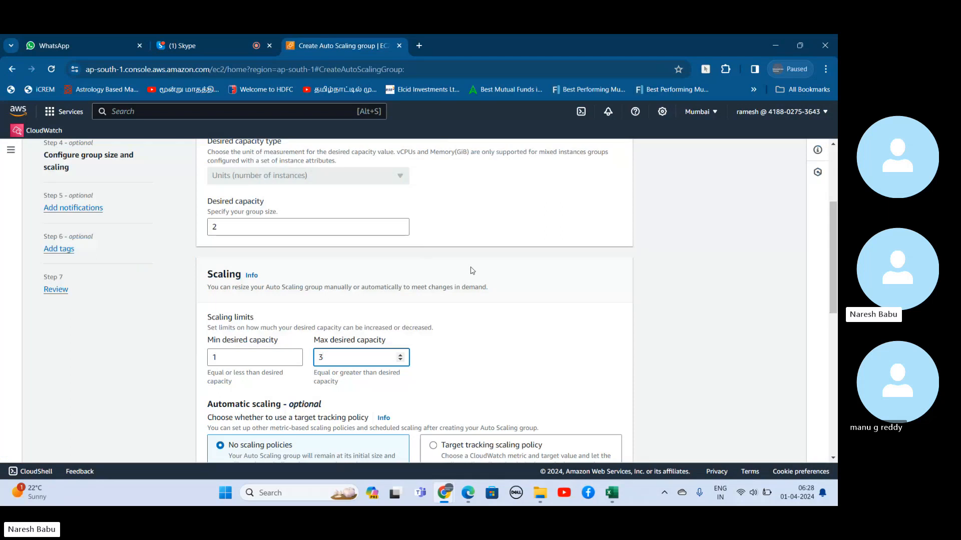
pyautogui.click(833, 144)
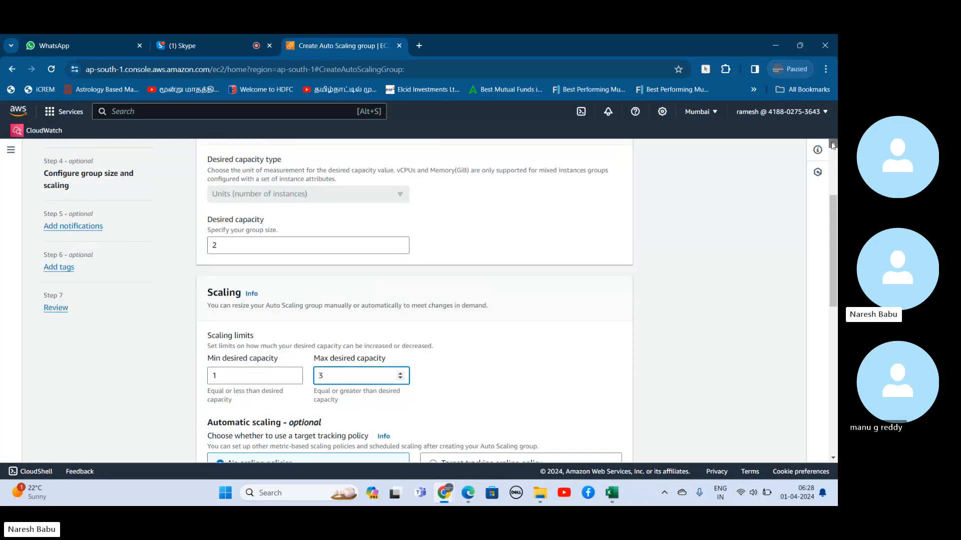
pyautogui.click(197, 36)
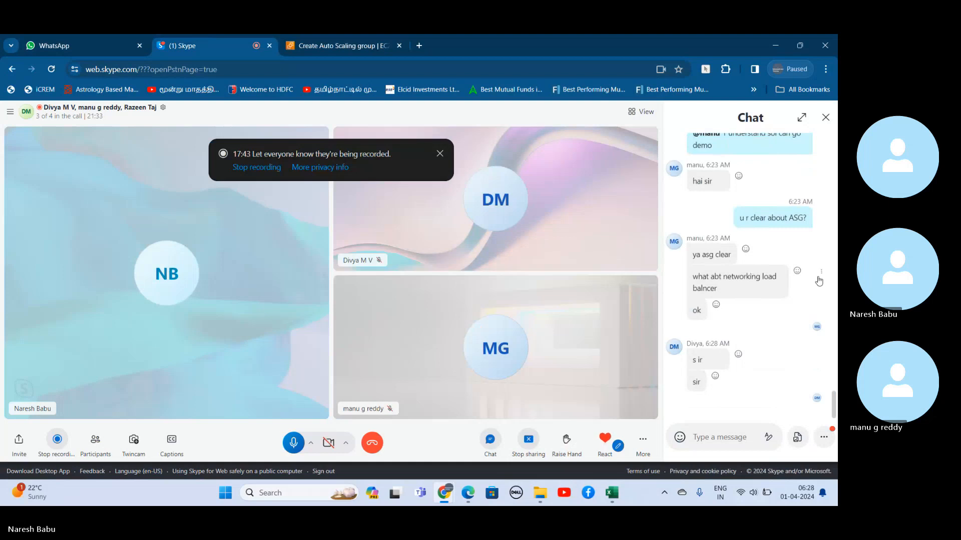
pyautogui.click(823, 278)
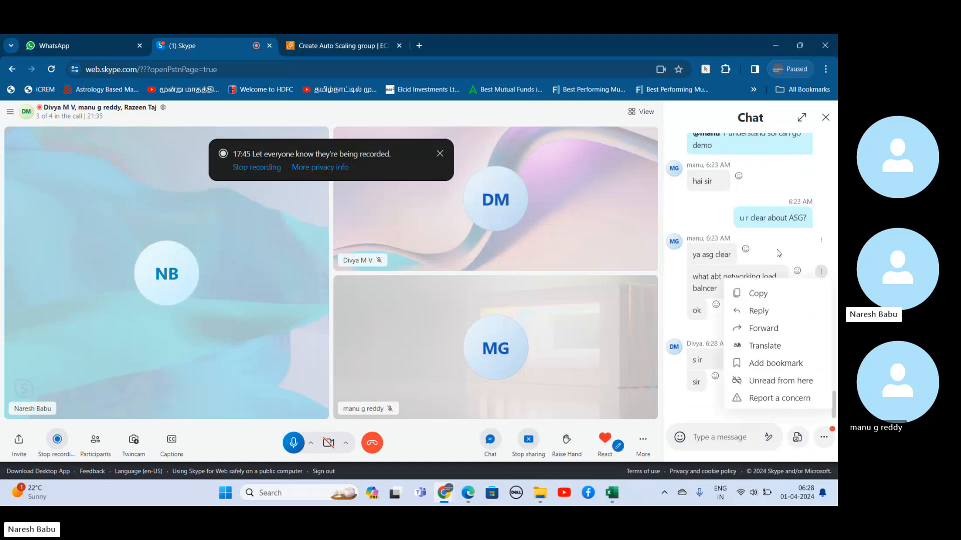
pyautogui.click(725, 282)
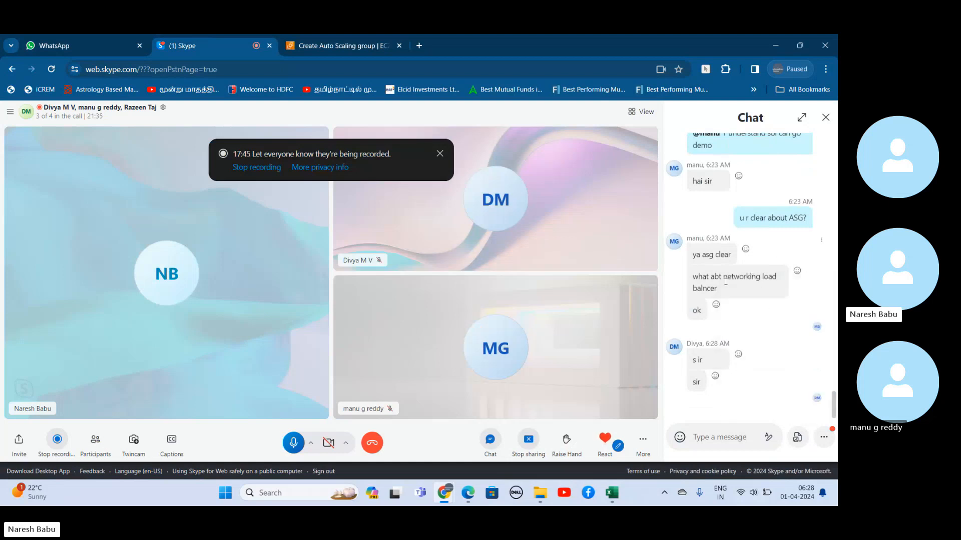
pyautogui.click(344, 47)
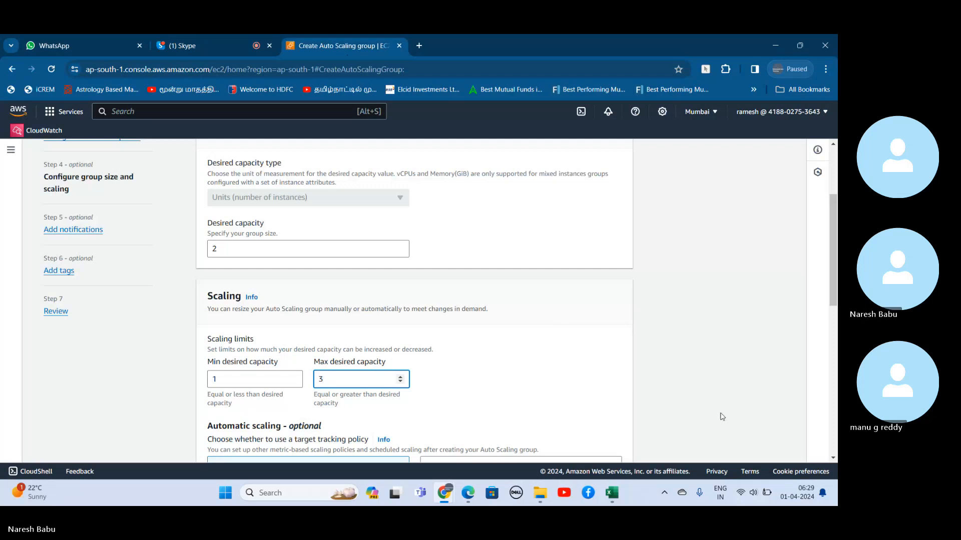
# - Keep No scaling policies, the No policy replacement behavior and scale-in protection off, and continue to the review without adding notifications or tags
pyautogui.scroll(-2, 833, 456)
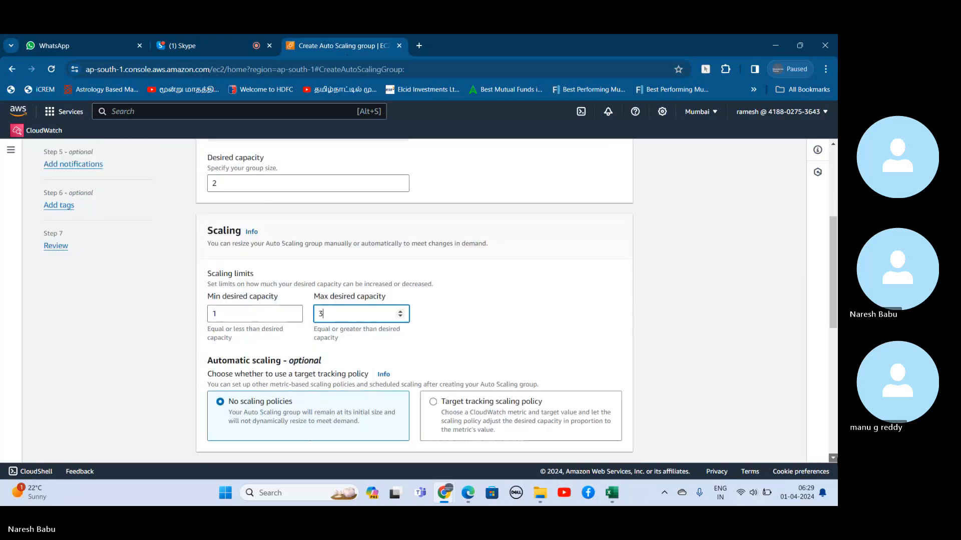
pyautogui.scroll(-3, 440, 300)
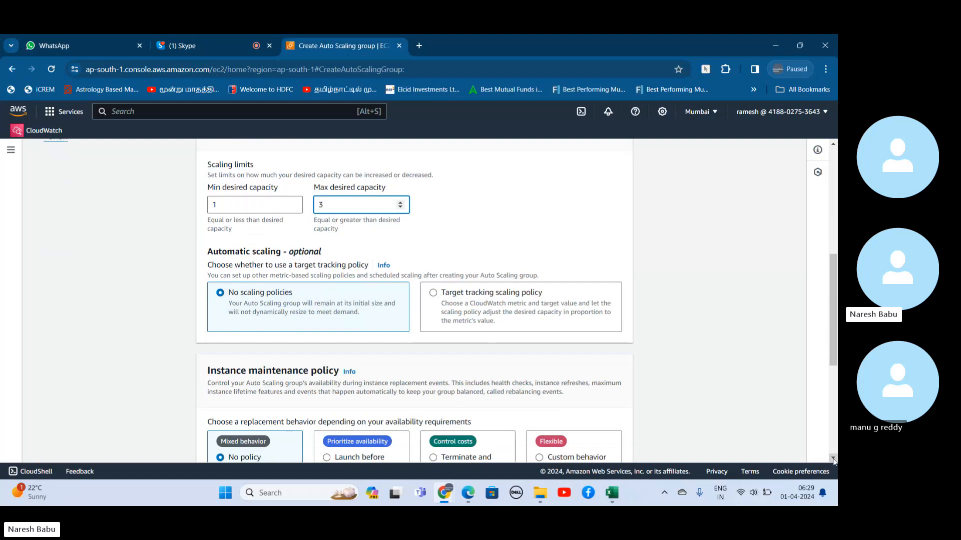
pyautogui.scroll(-4, 832, 458)
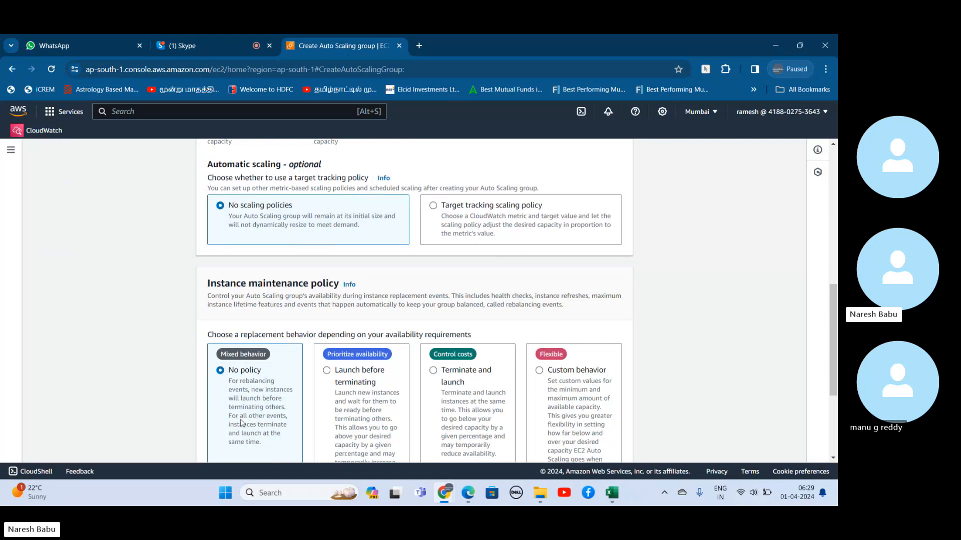
pyautogui.click(832, 458)
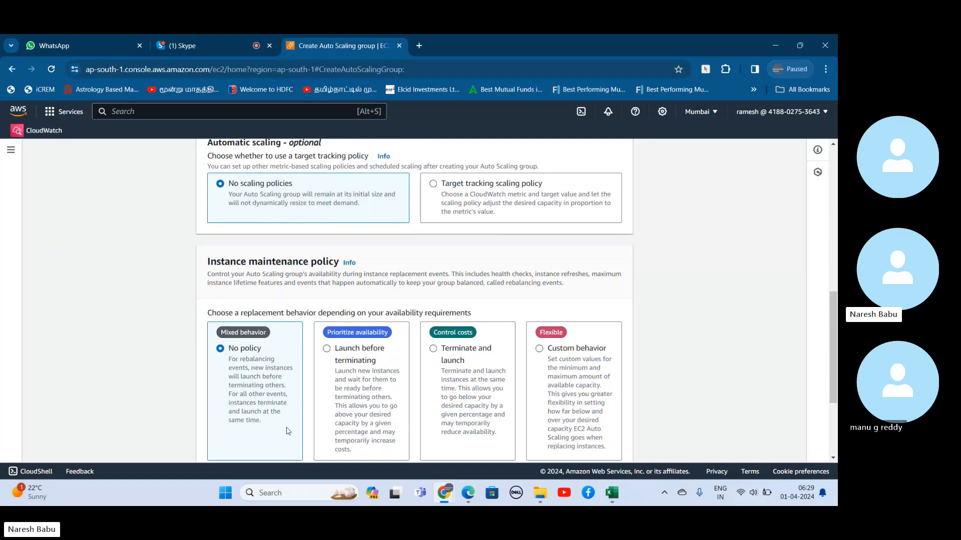
pyautogui.click(833, 458)
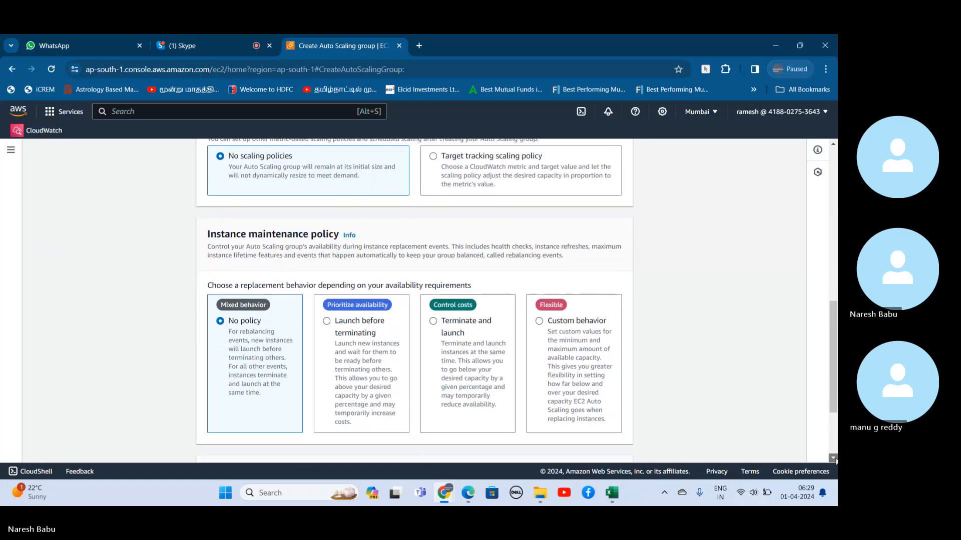
pyautogui.scroll(-3, 834, 460)
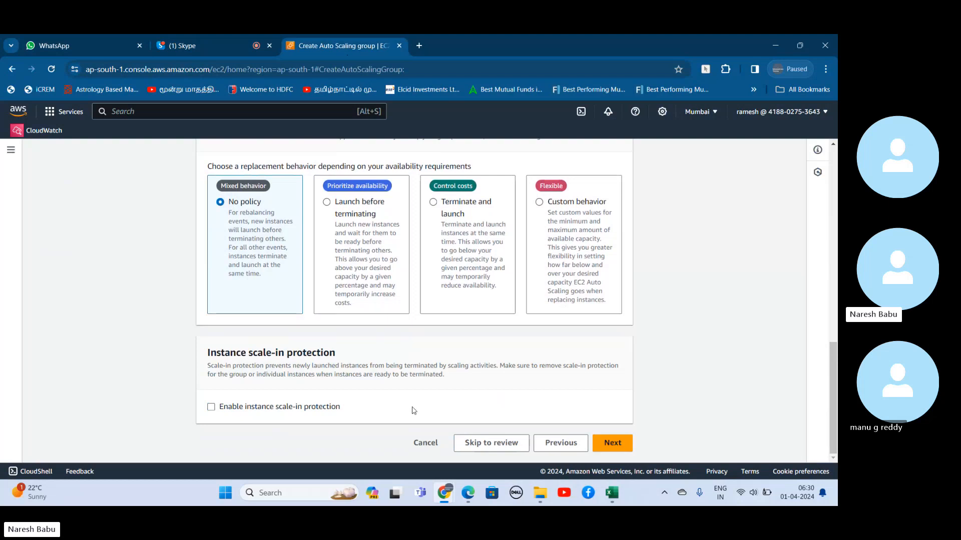
pyautogui.click(612, 443)
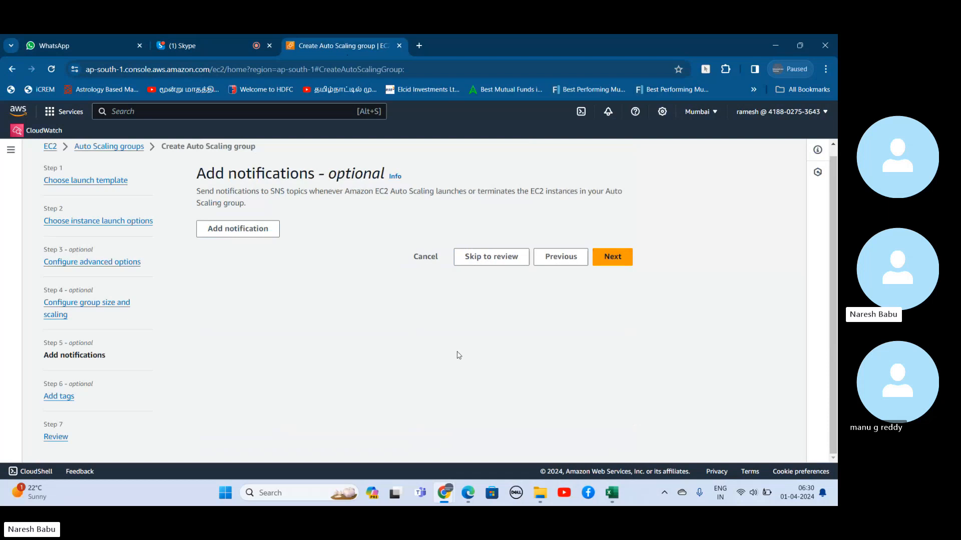
pyautogui.click(612, 258)
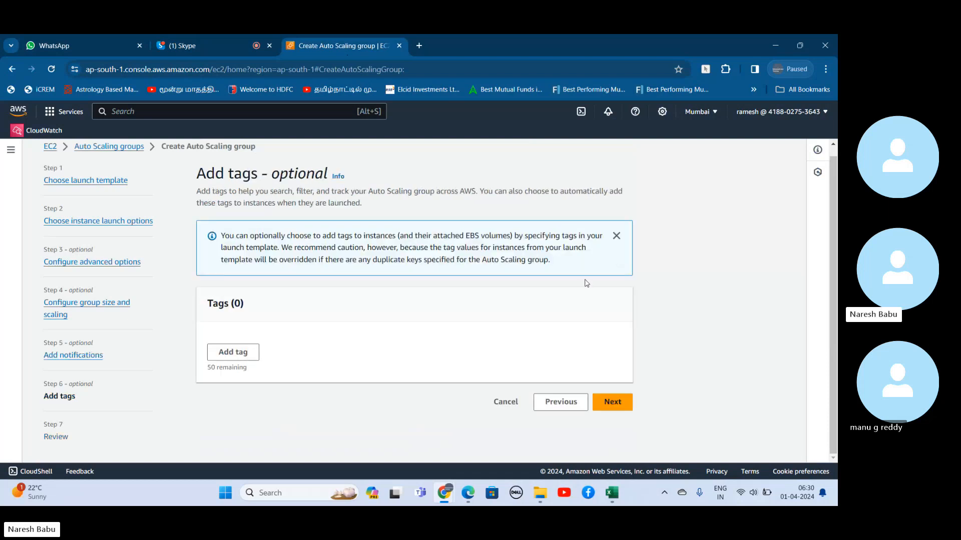
pyautogui.click(608, 409)
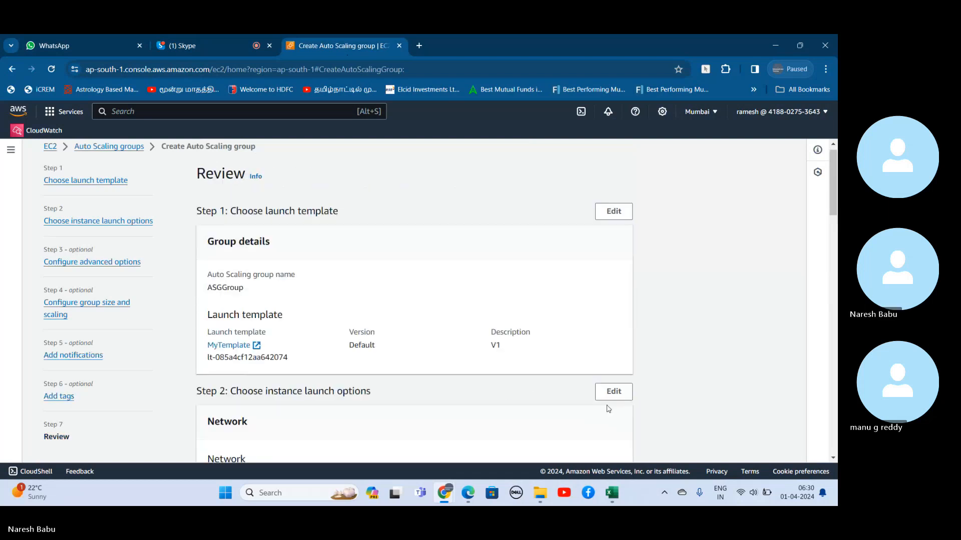
# - Review the ASGGroup configuration, including its group size and scaling limits, and create the Auto Scaling group
pyautogui.scroll(-10, 830, 447)
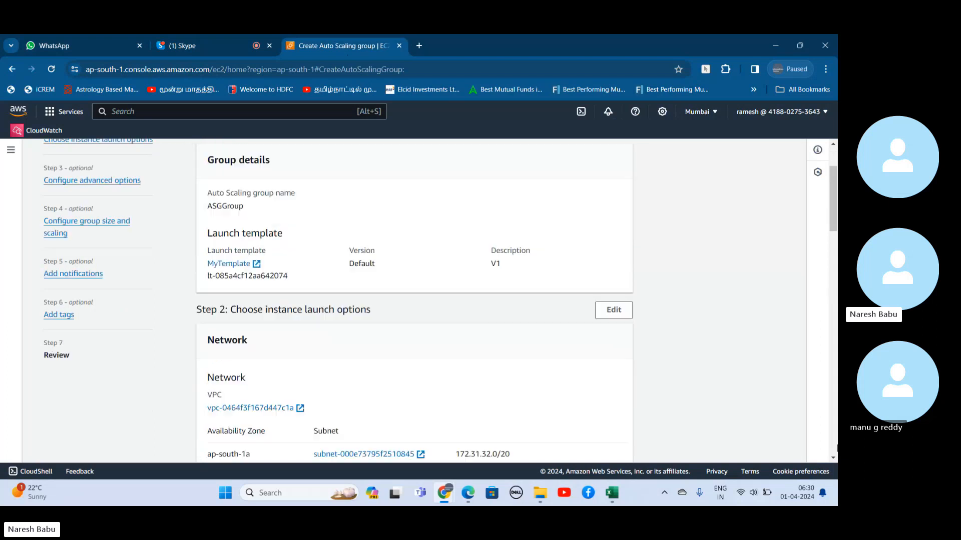
pyautogui.scroll(-12, 826, 446)
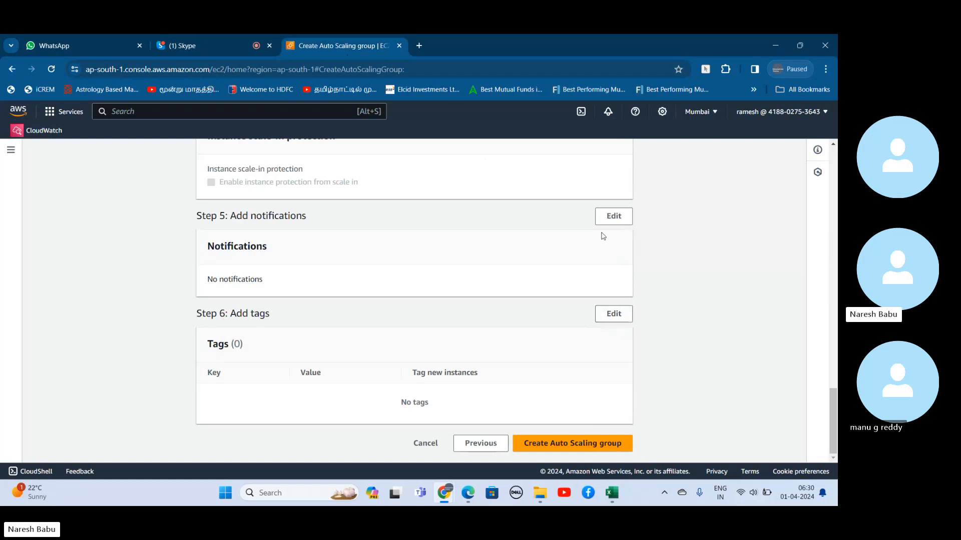
pyautogui.scroll(3, 833, 151)
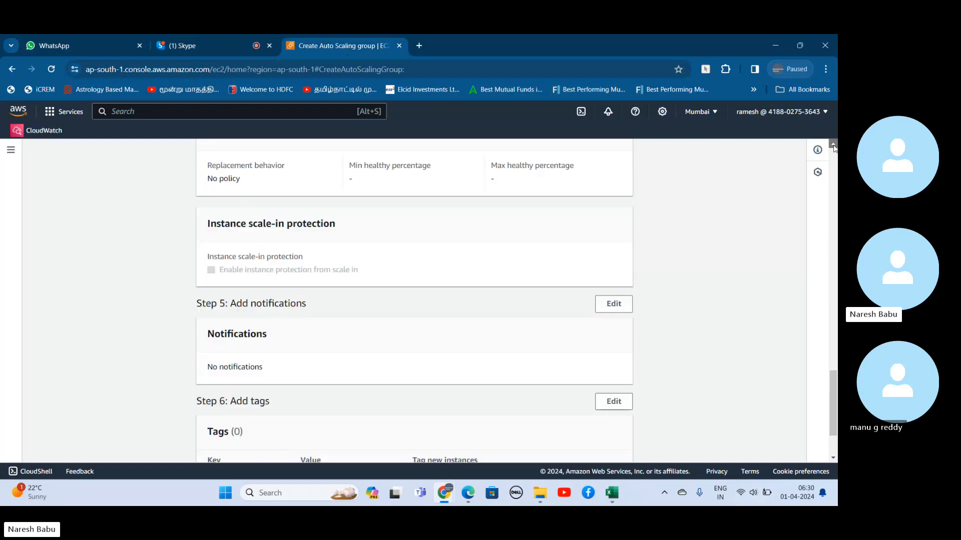
pyautogui.scroll(3, 834, 148)
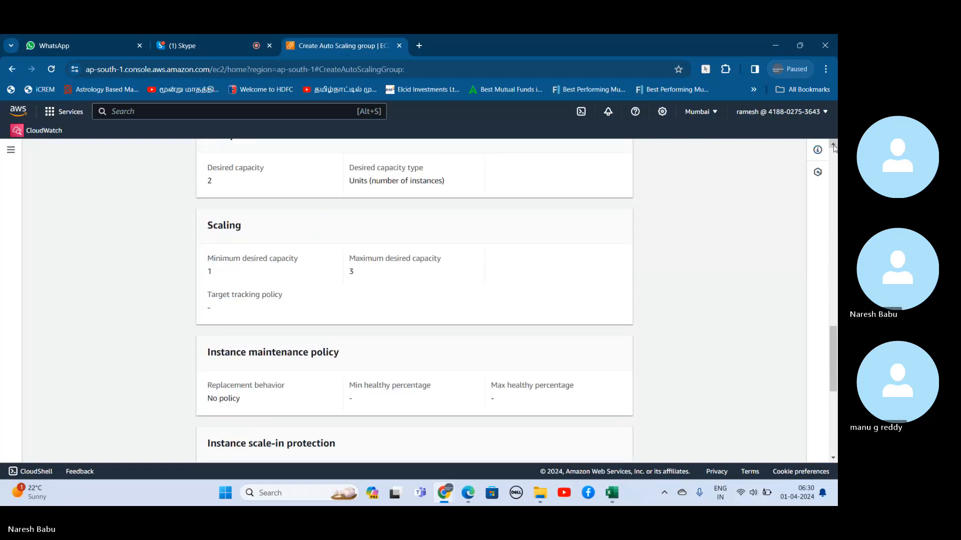
pyautogui.scroll(3, 833, 148)
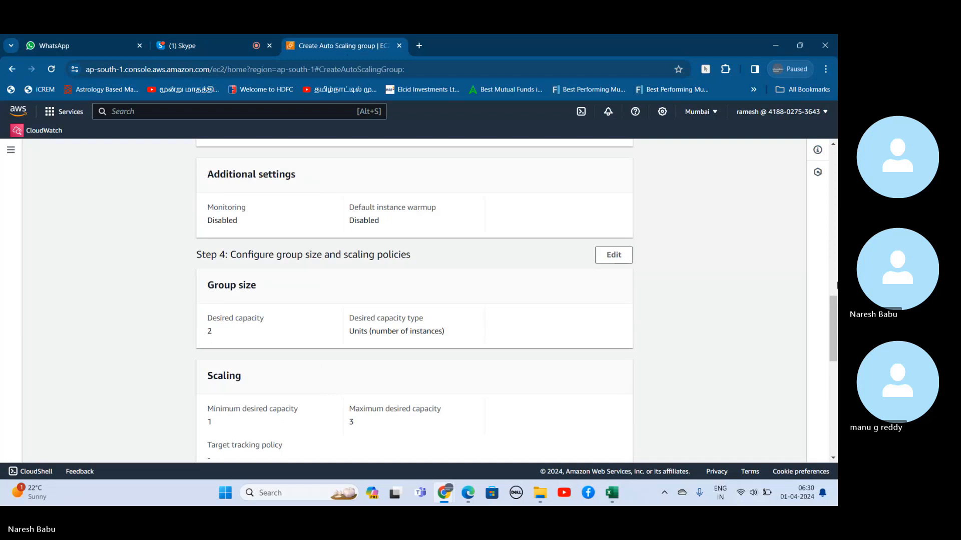
pyautogui.scroll(-9, 833, 448)
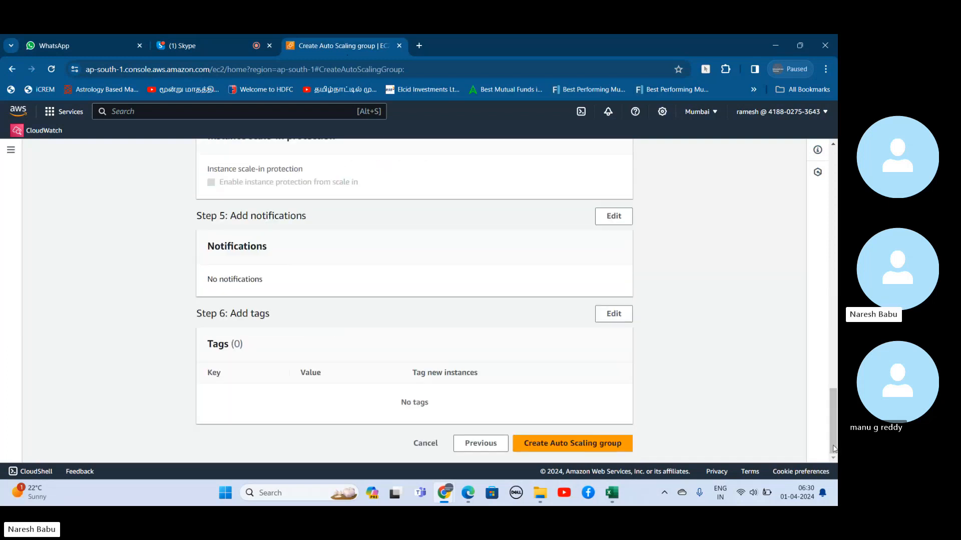
pyautogui.click(615, 441)
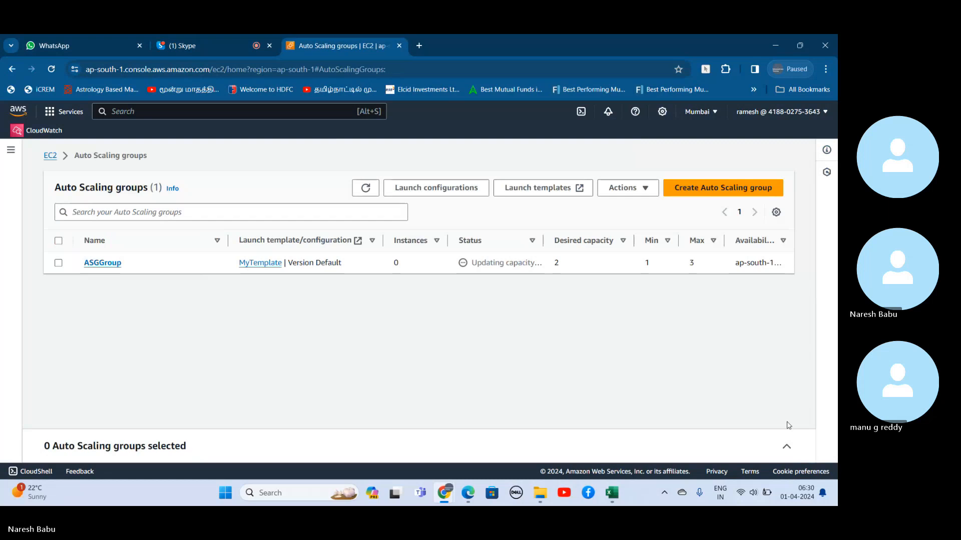
# - Select ASGGroup in the group list, enlarge its details pane, and examine its group details and launch template information
pyautogui.click(787, 445)
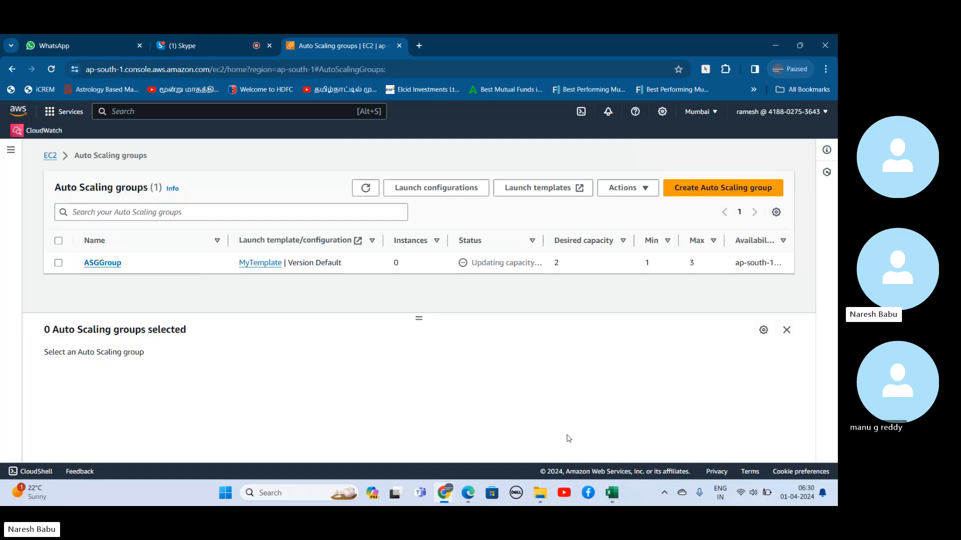
pyautogui.click(59, 264)
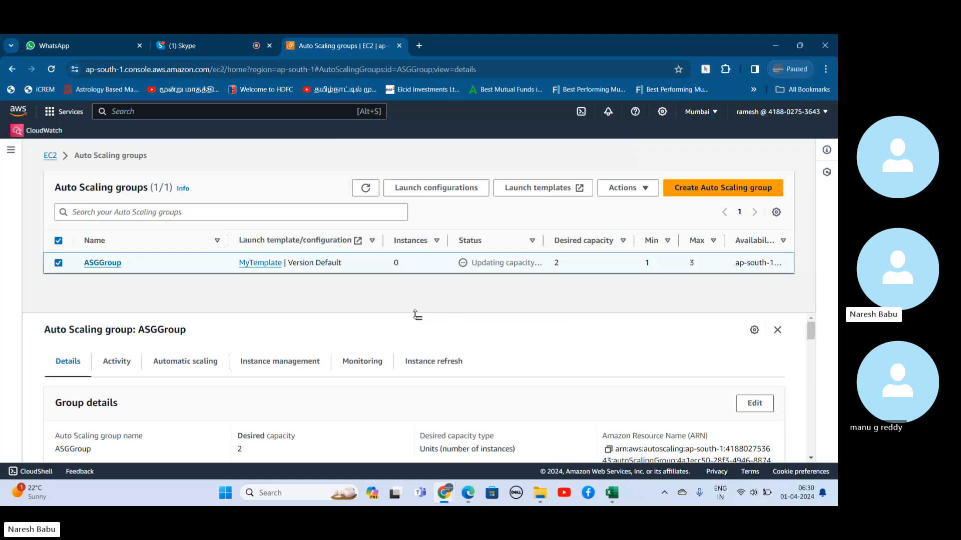
pyautogui.moveTo(417, 314); pyautogui.dragTo(414, 277)
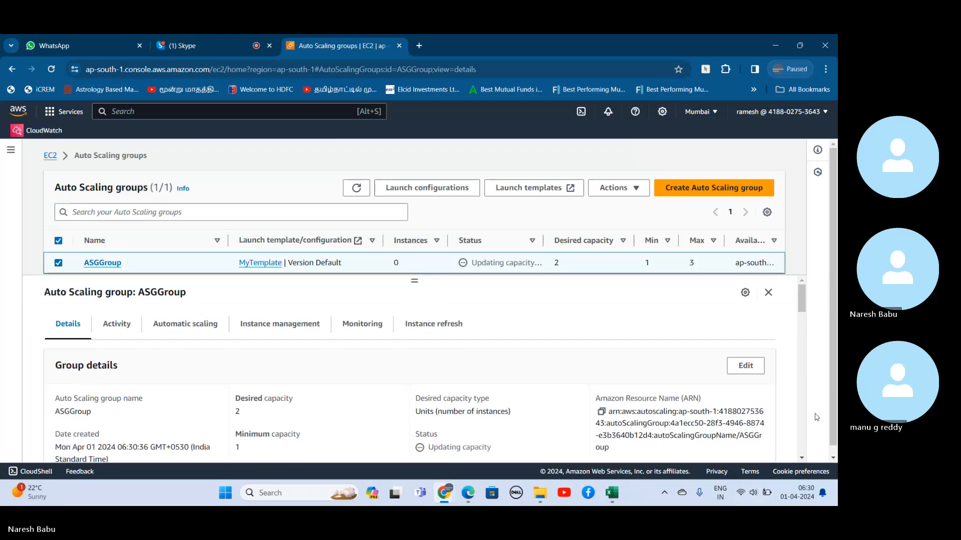
pyautogui.click(801, 458)
pyautogui.scroll(-5, 801, 458)
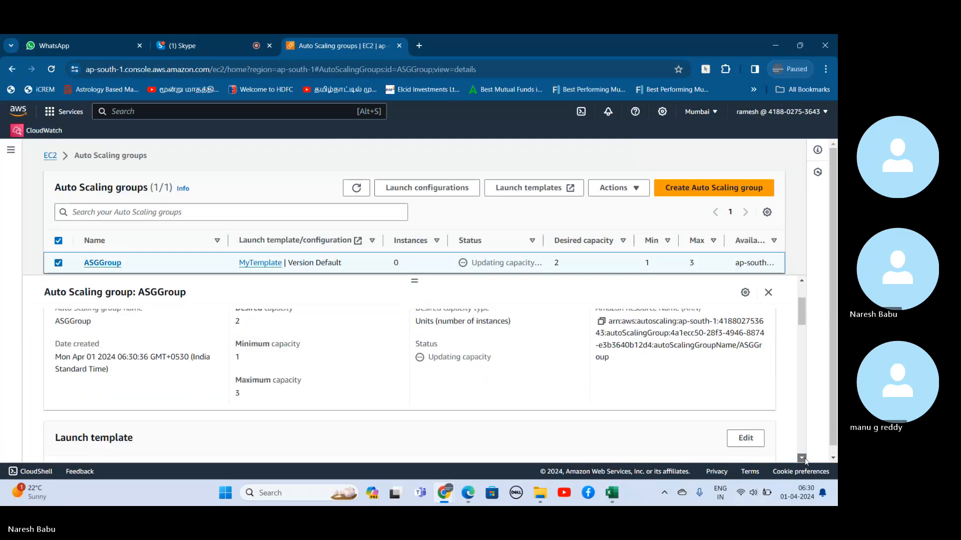
pyautogui.click(803, 459)
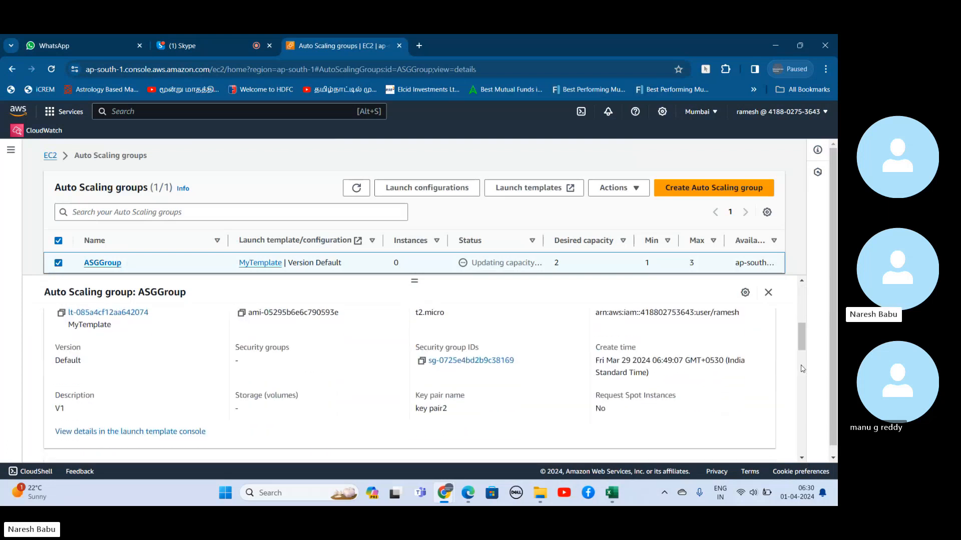
pyautogui.click(801, 301)
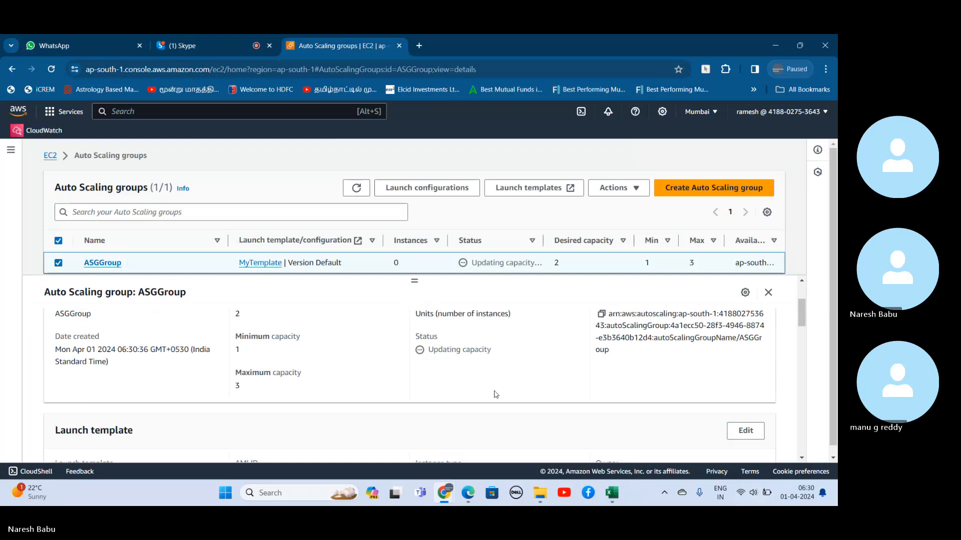
pyautogui.tripleClick(805, 282)
pyautogui.click(483, 334)
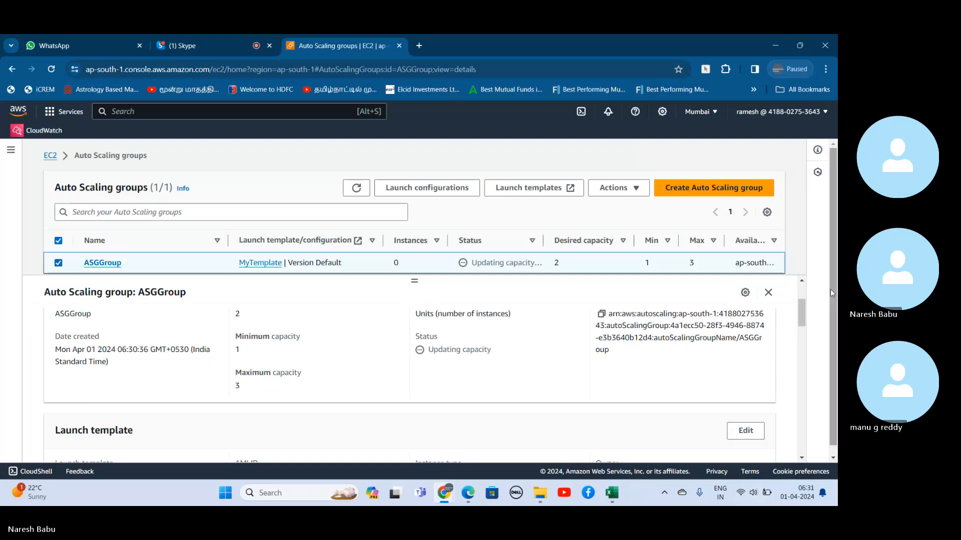
pyautogui.scroll(2, 172, 340)
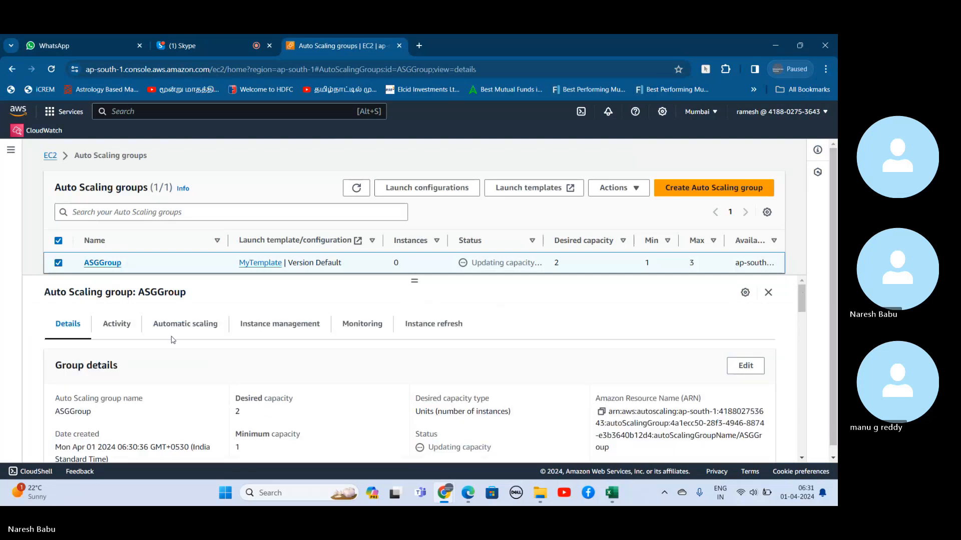
# - View ASGGroup's activity information, and examine its Auto Scaling monitoring metrics
pyautogui.click(120, 327)
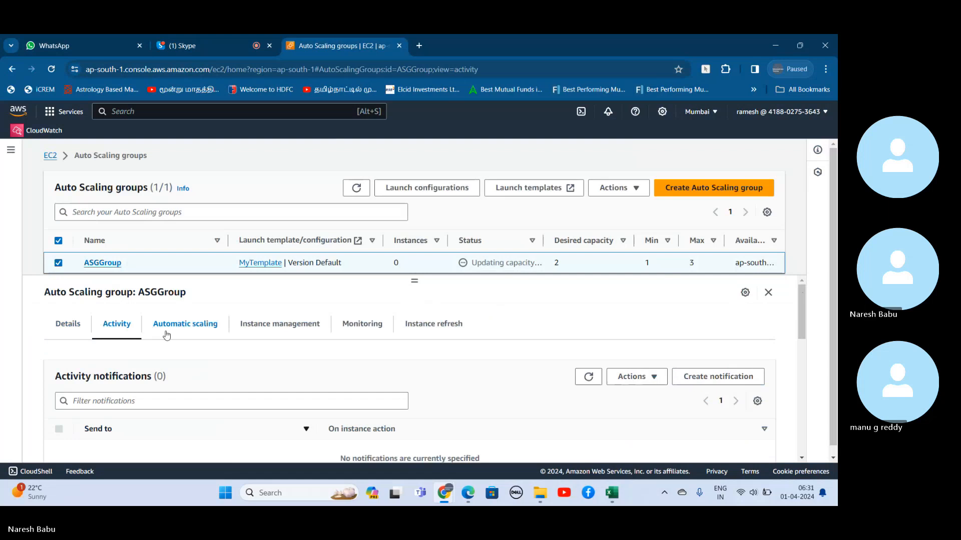
pyautogui.click(362, 324)
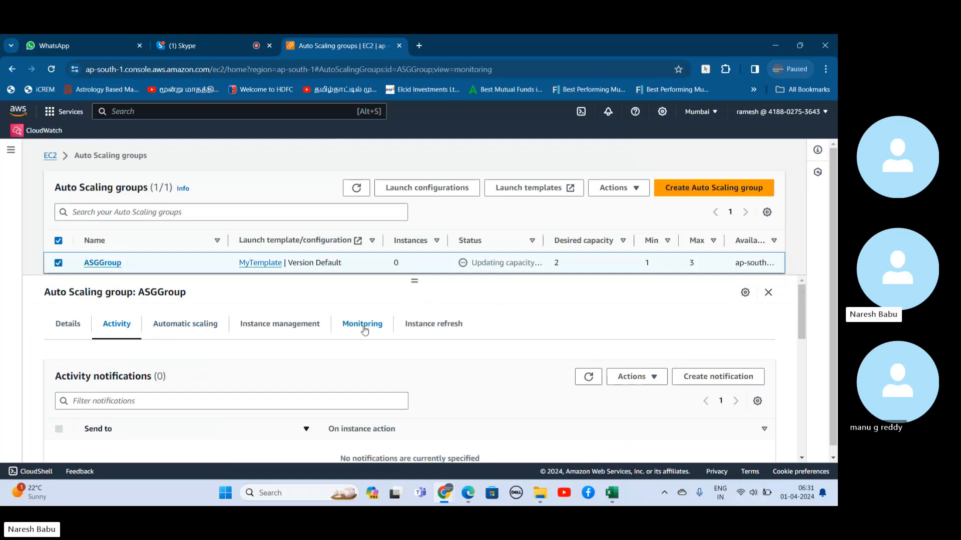
pyautogui.scroll(-2, 715, 435)
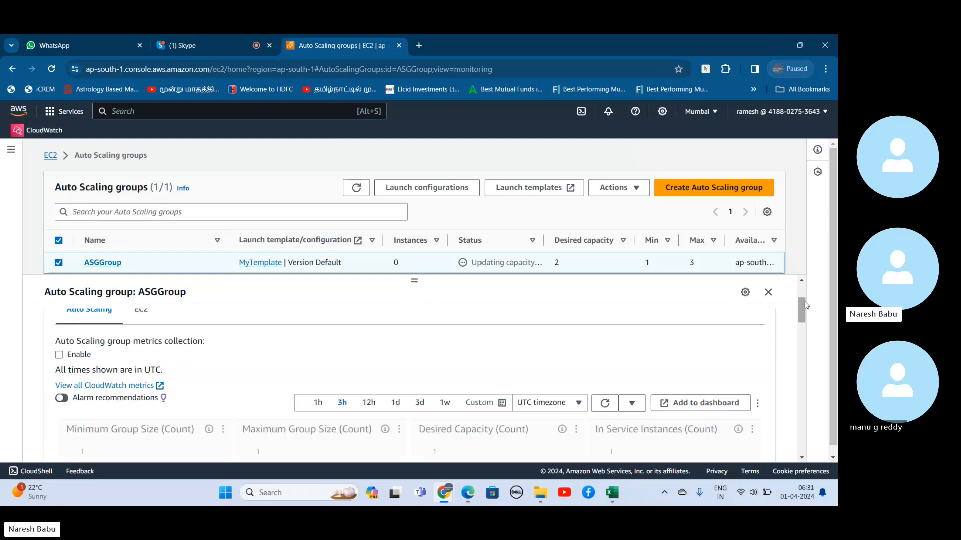
pyautogui.scroll(-3, 802, 454)
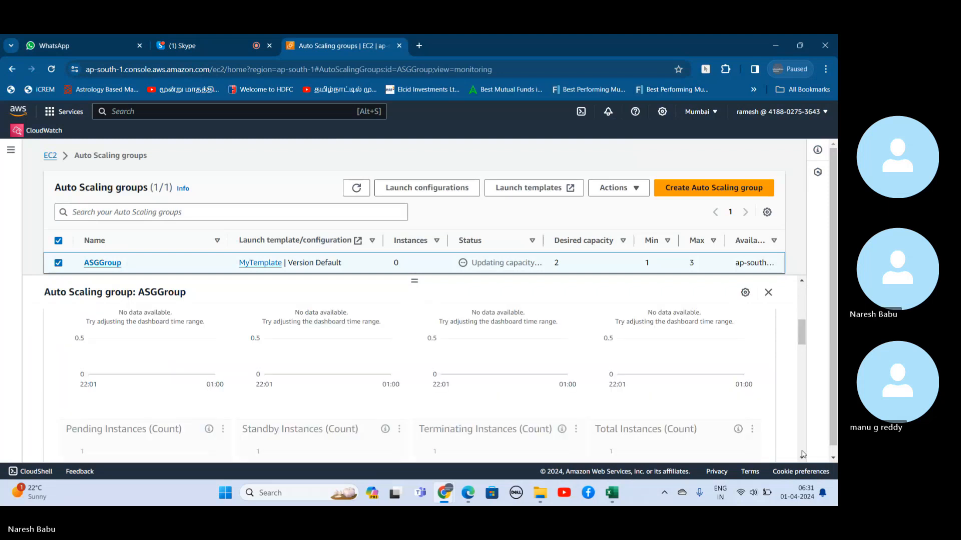
# - Examine ASGGroup's remaining instance count metrics, and refresh the Auto Scaling groups list
pyautogui.scroll(-3, 802, 454)
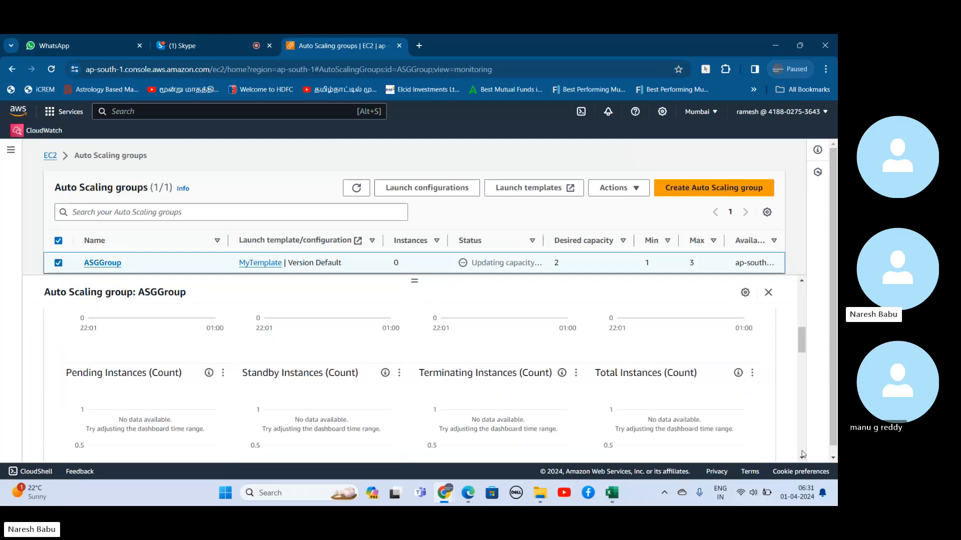
pyautogui.click(804, 309)
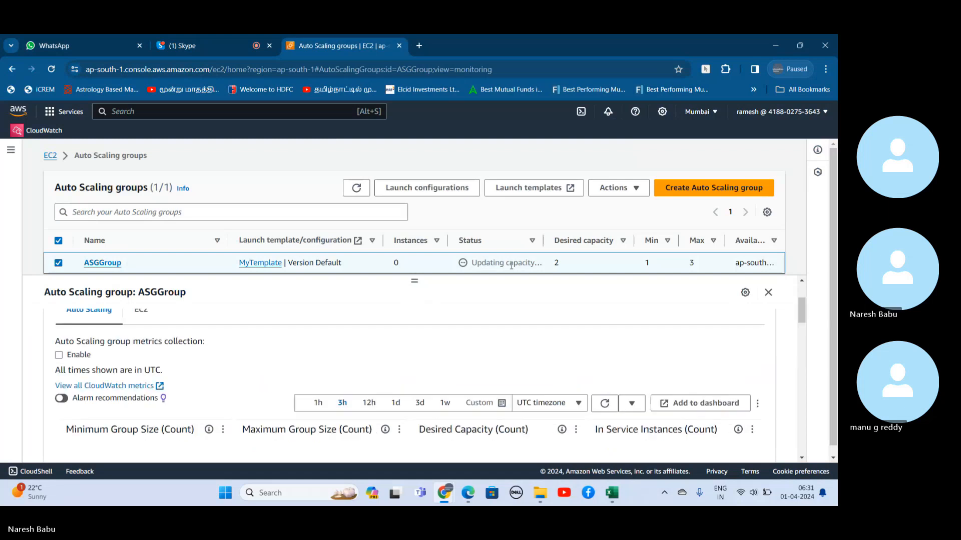
pyautogui.click(356, 188)
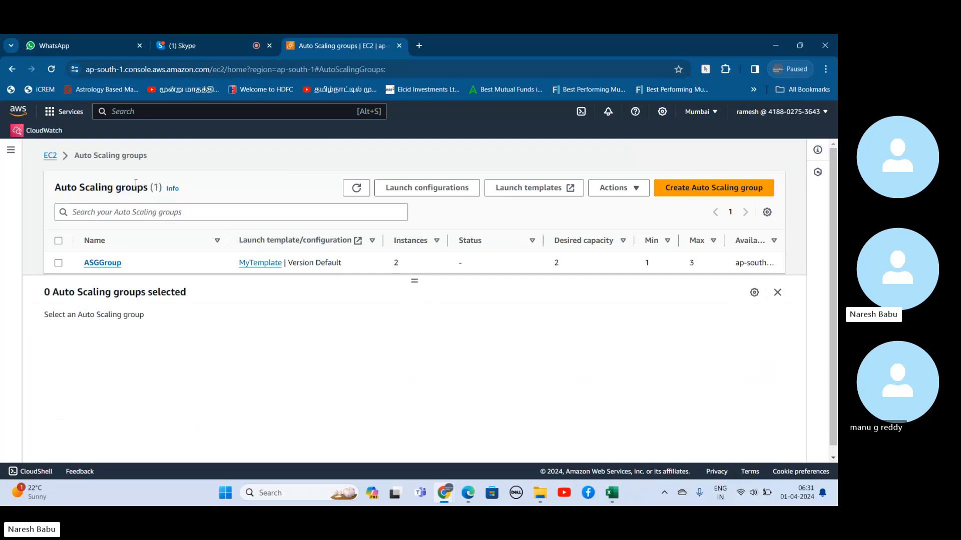
# - Open the list of running instances from the EC2 dashboard, and shrink the instance details pane
pyautogui.click(51, 156)
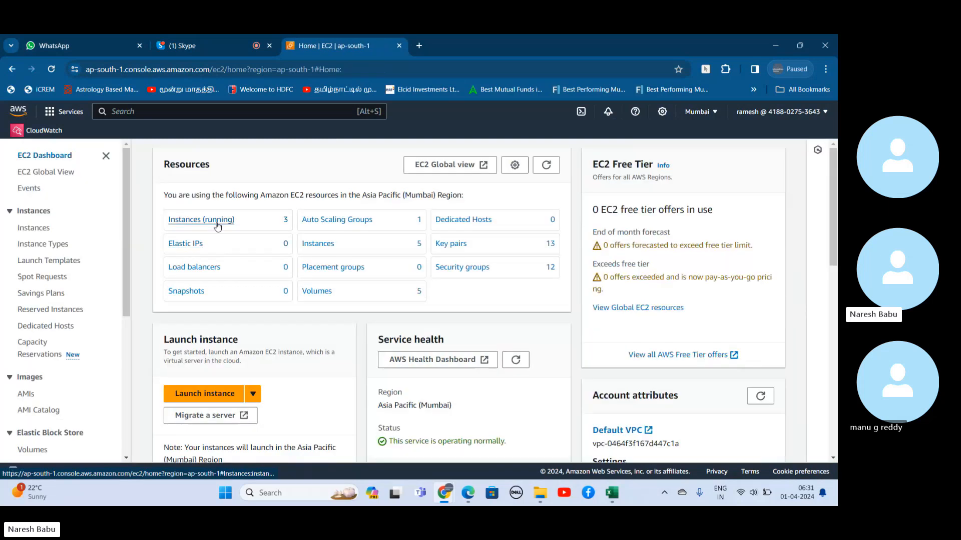
pyautogui.click(219, 224)
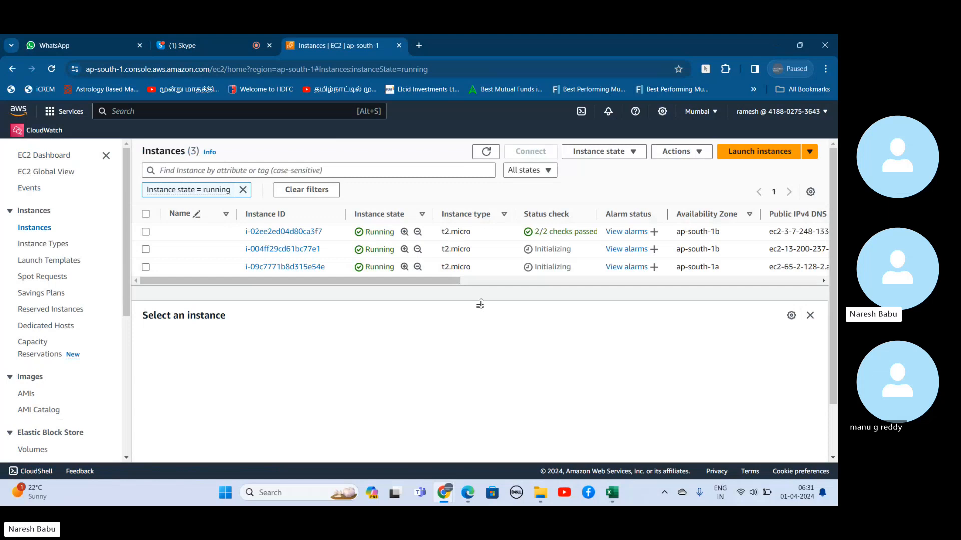
pyautogui.moveTo(480, 304); pyautogui.dragTo(484, 360)
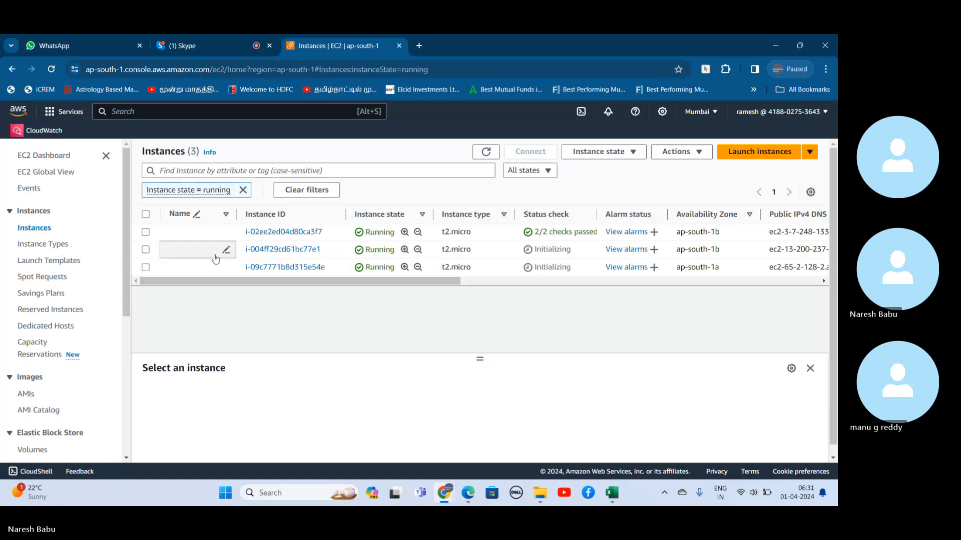
# - Terminate the running instance i-02ee2ed04d80ca3f7 in ap-south-1b
pyautogui.click(152, 232)
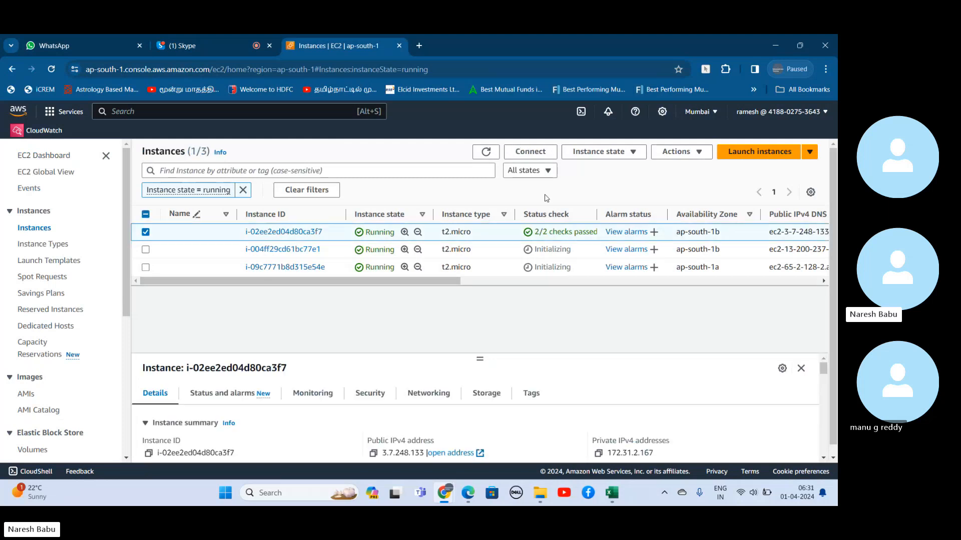
pyautogui.click(577, 159)
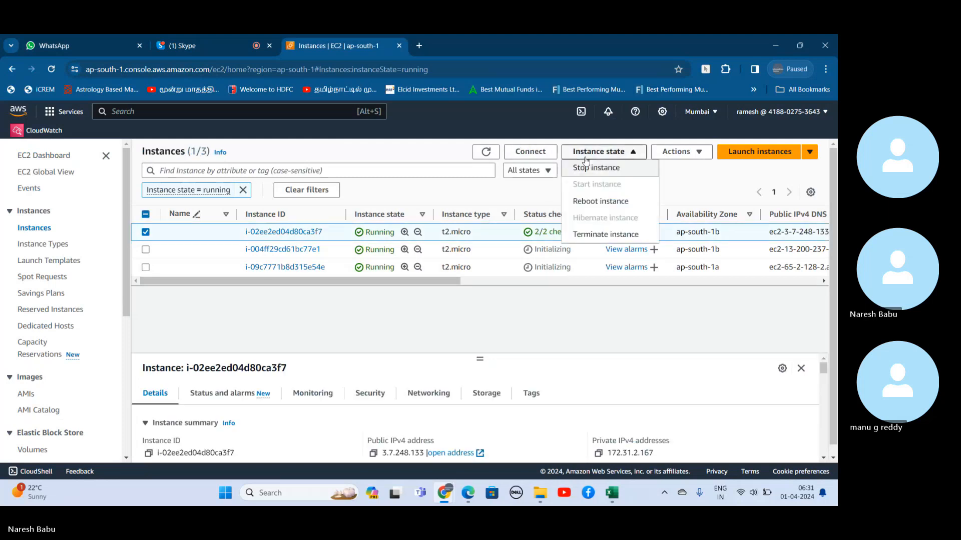
pyautogui.click(596, 235)
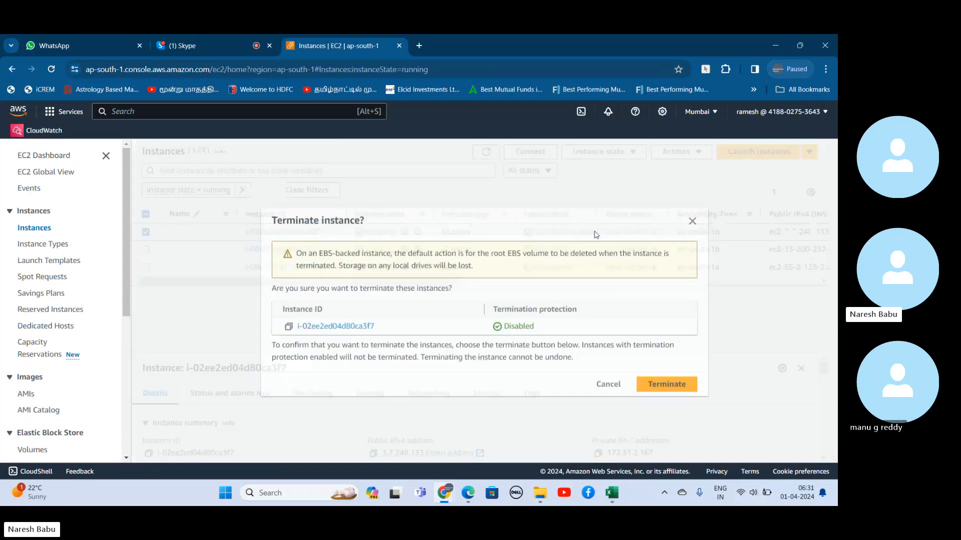
pyautogui.click(660, 386)
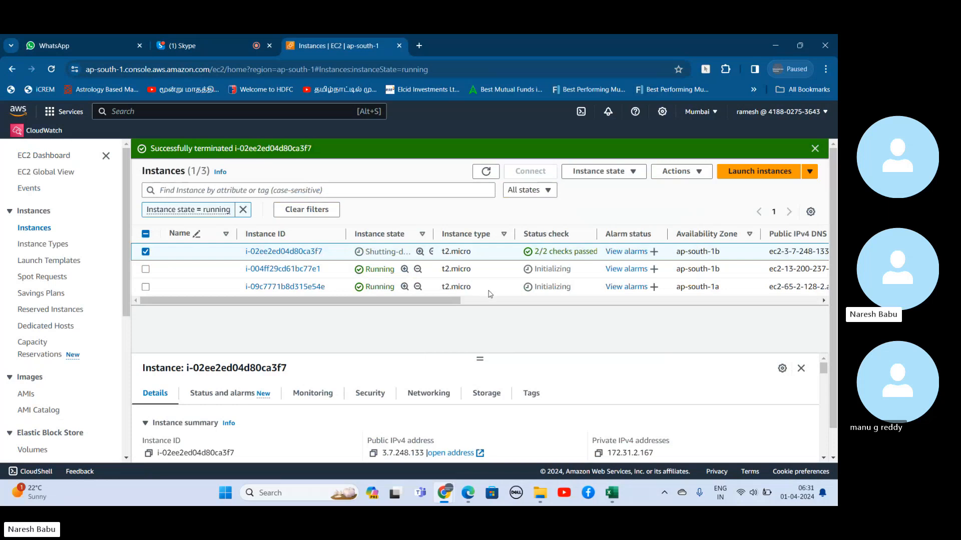
# - Name instance i-004ff29cd61bc77e1 ASG1 and instance i-09c7771b8d315e54e ASG2
pyautogui.click(226, 270)
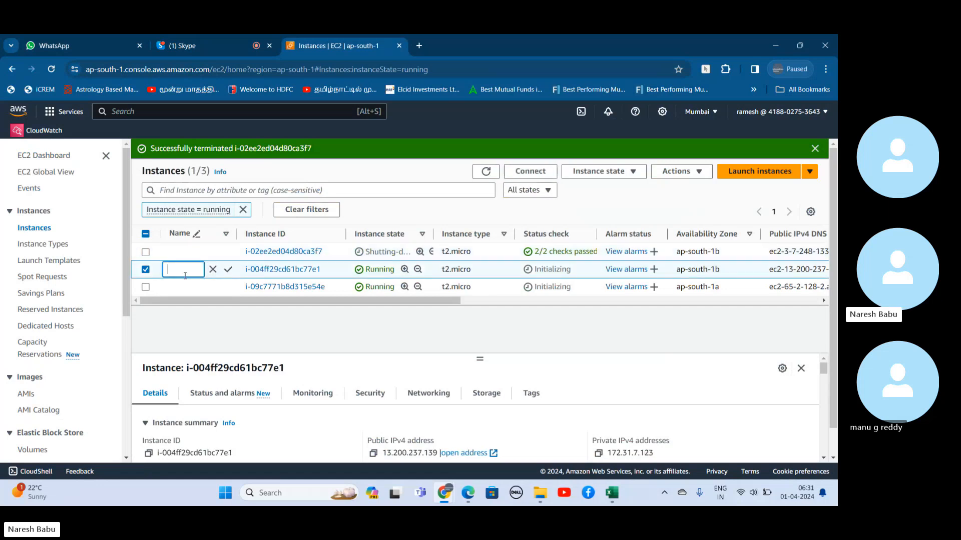
pyautogui.write('ASG1')
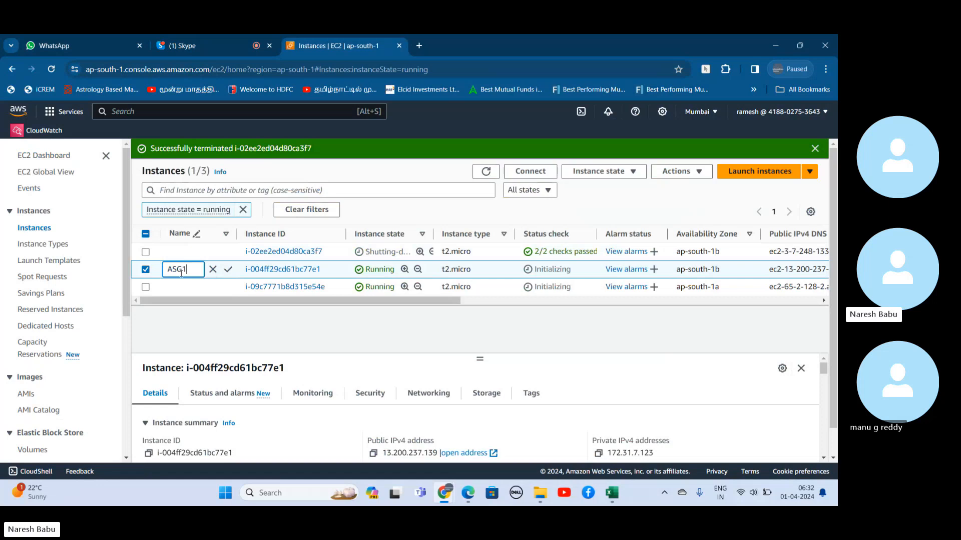
pyautogui.click(228, 275)
pyautogui.click(227, 289)
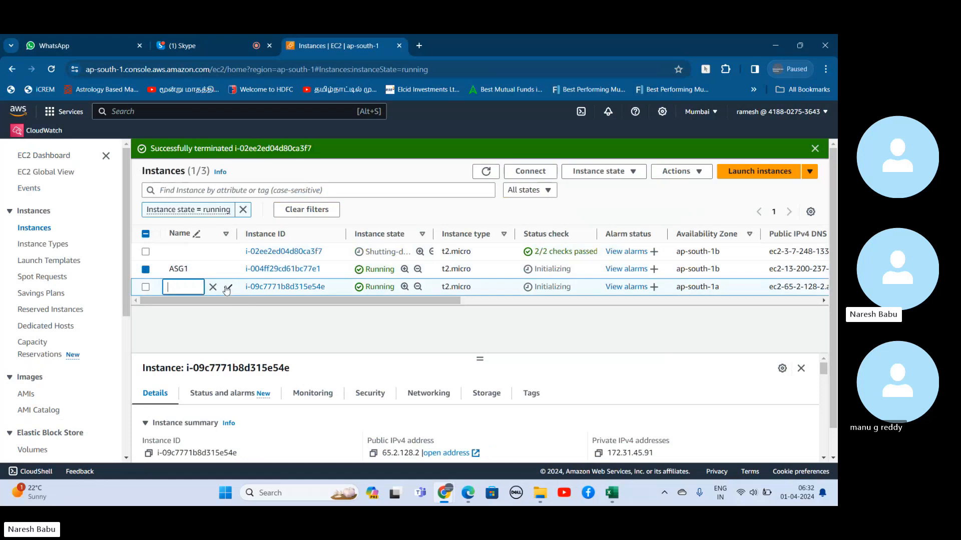
pyautogui.write('ASG2')
pyautogui.click(228, 288)
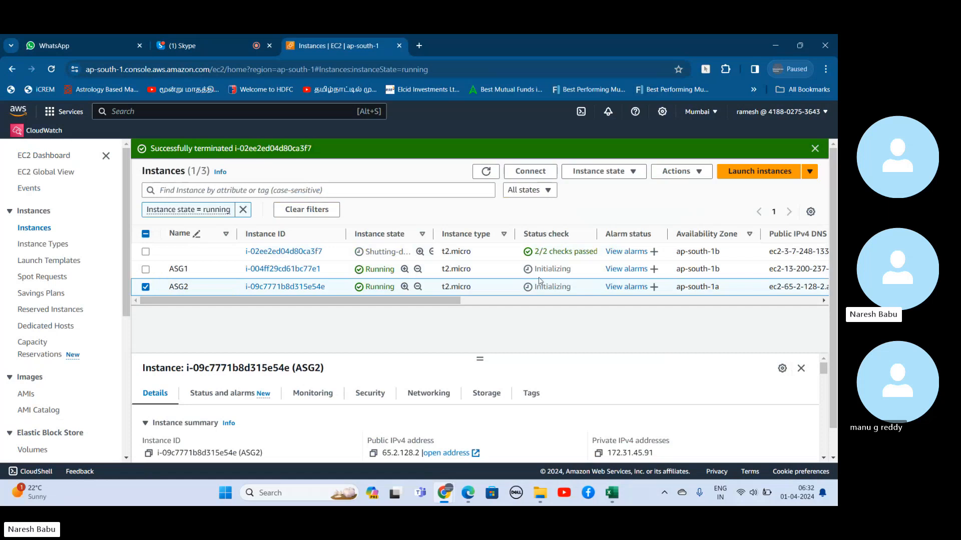
# - Refresh the running instances list to check the instance states after the termination
pyautogui.click(485, 173)
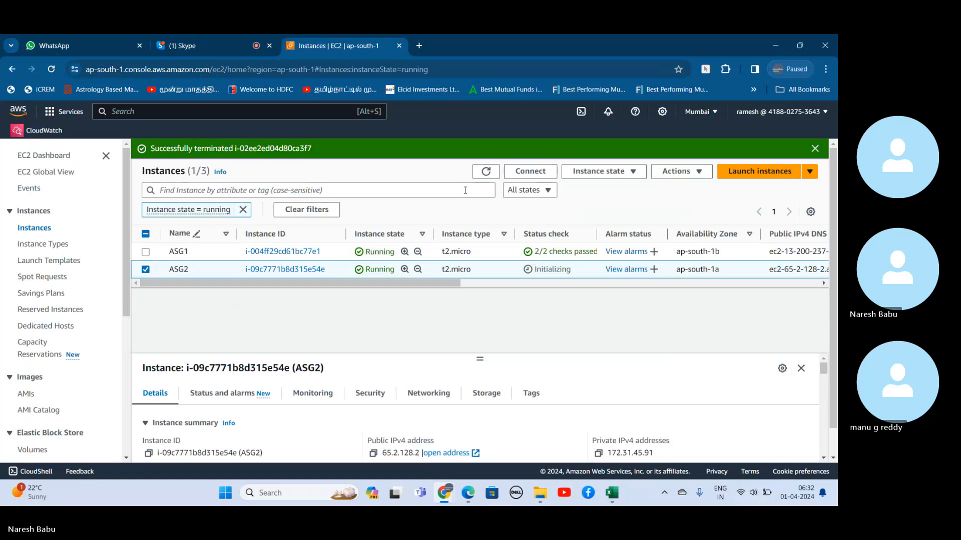
pyautogui.click(487, 174)
pyautogui.click(484, 173)
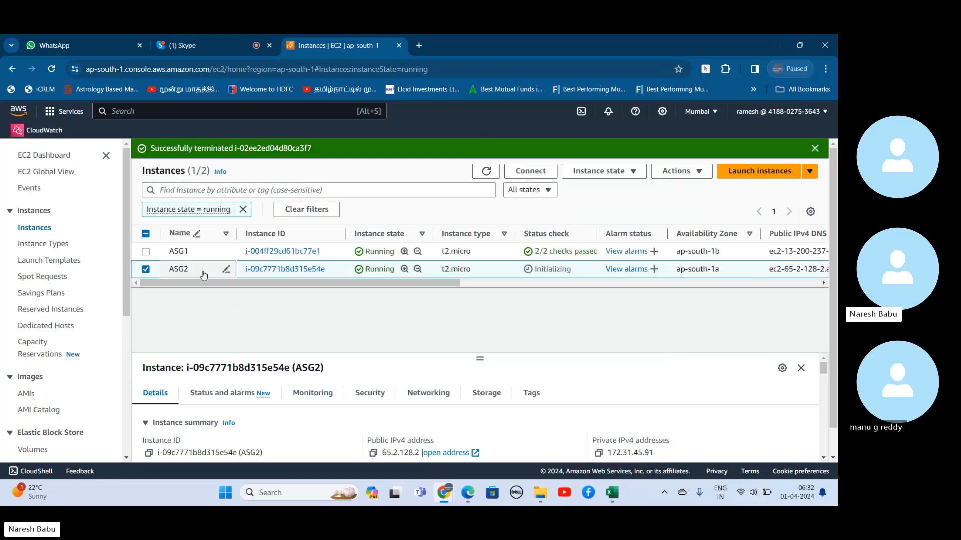
# - Select only the ASG1 instance and terminate it
pyautogui.click(160, 271)
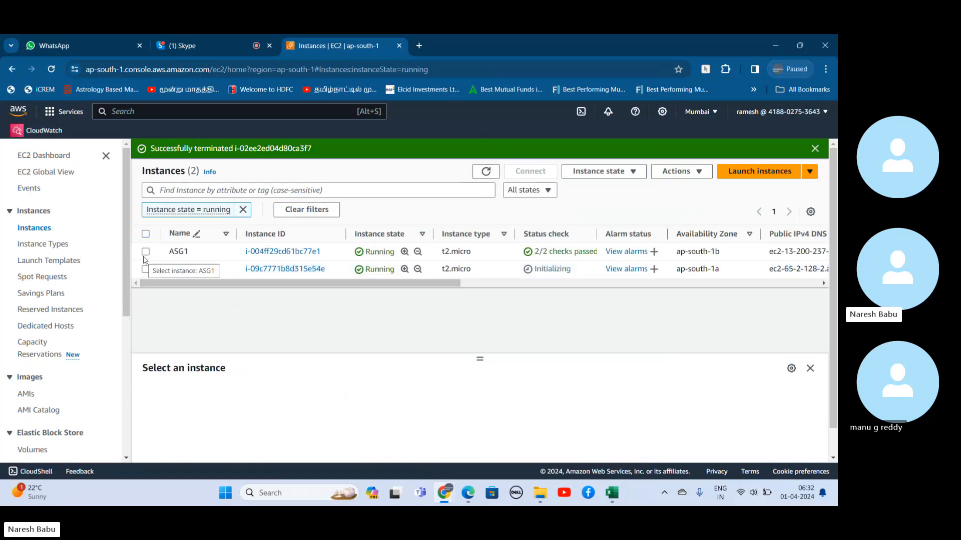
pyautogui.click(145, 251)
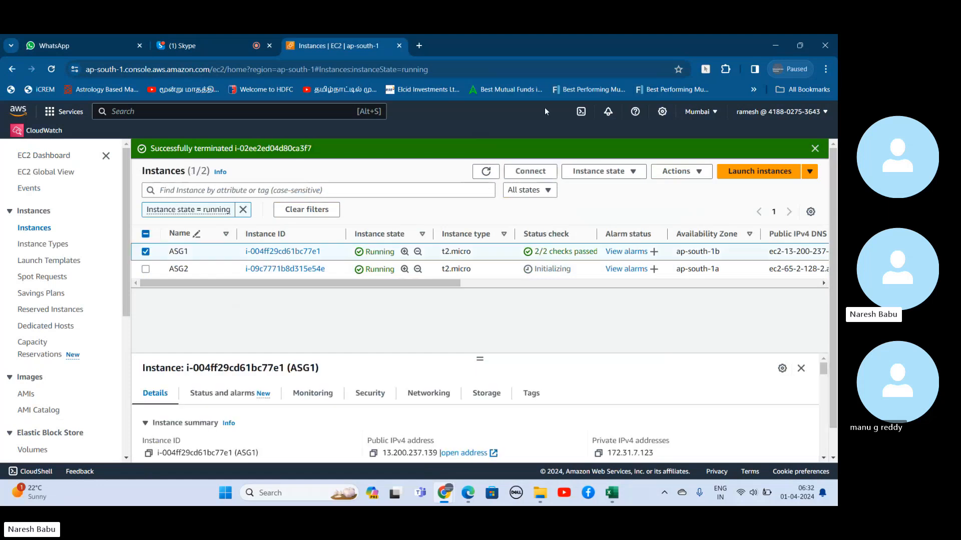
pyautogui.click(593, 170)
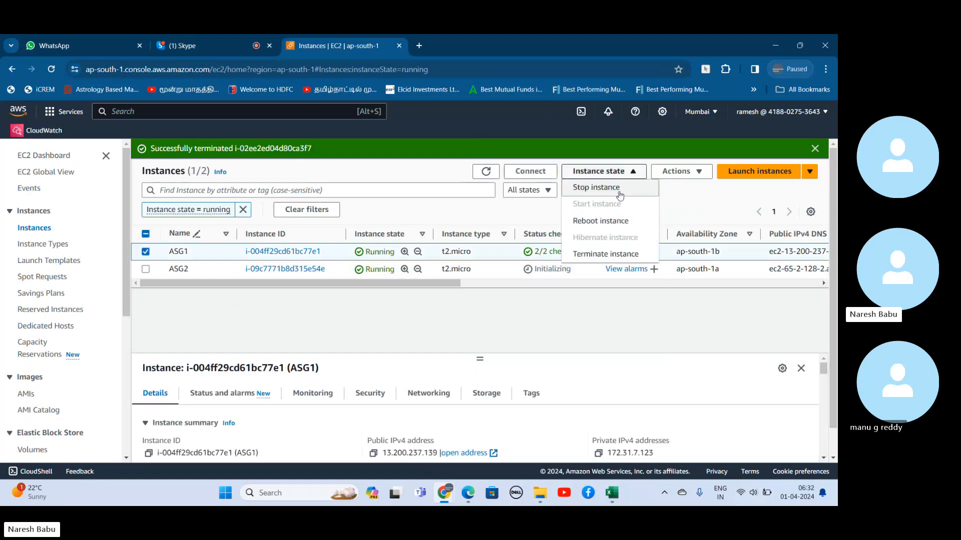
pyautogui.click(610, 253)
pyautogui.click(680, 382)
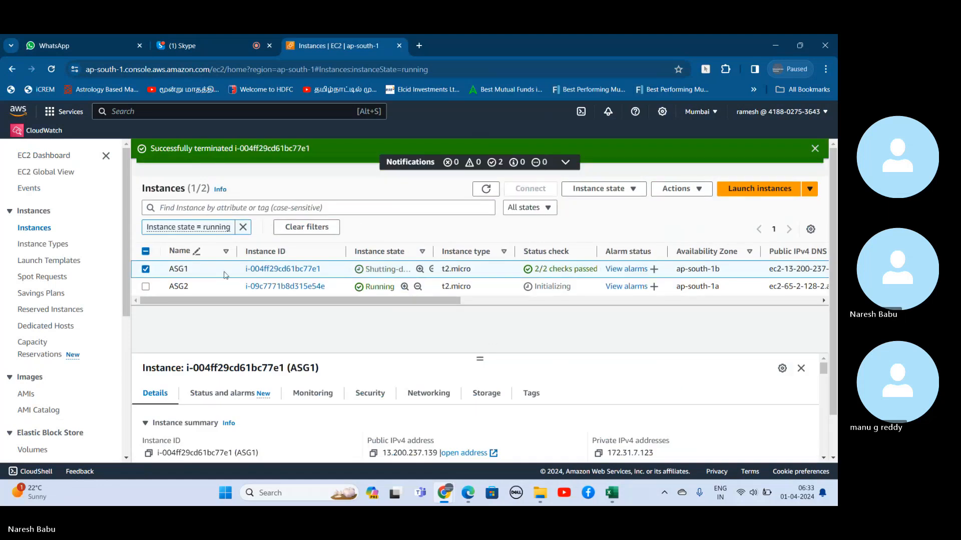
# - Deselect ASG1, refresh the instances list, and remove the running-state filter to list all instances
pyautogui.click(146, 272)
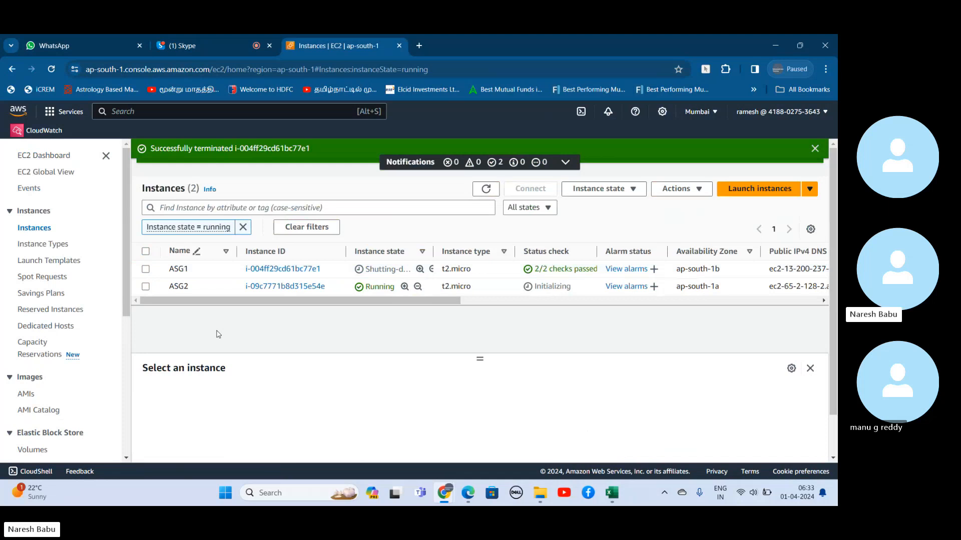
pyautogui.click(486, 190)
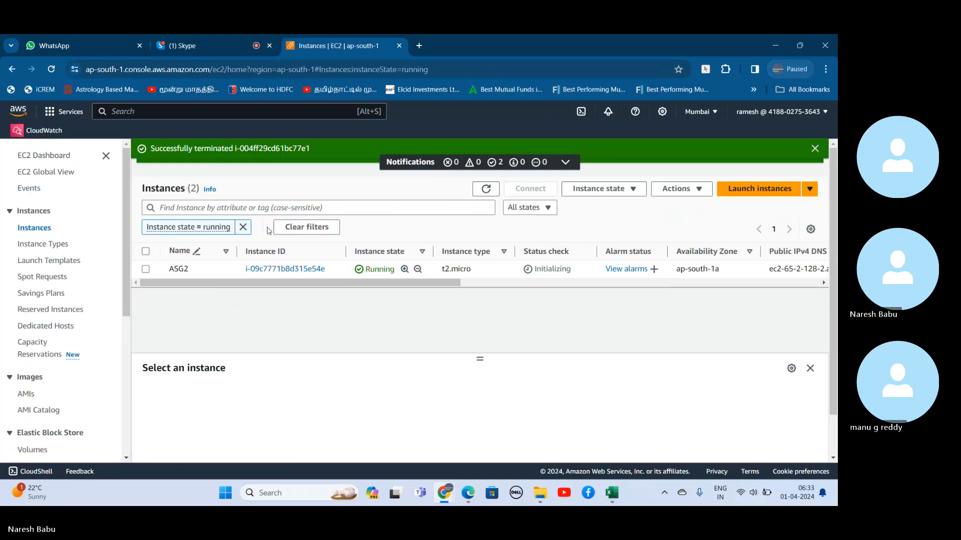
pyautogui.click(243, 227)
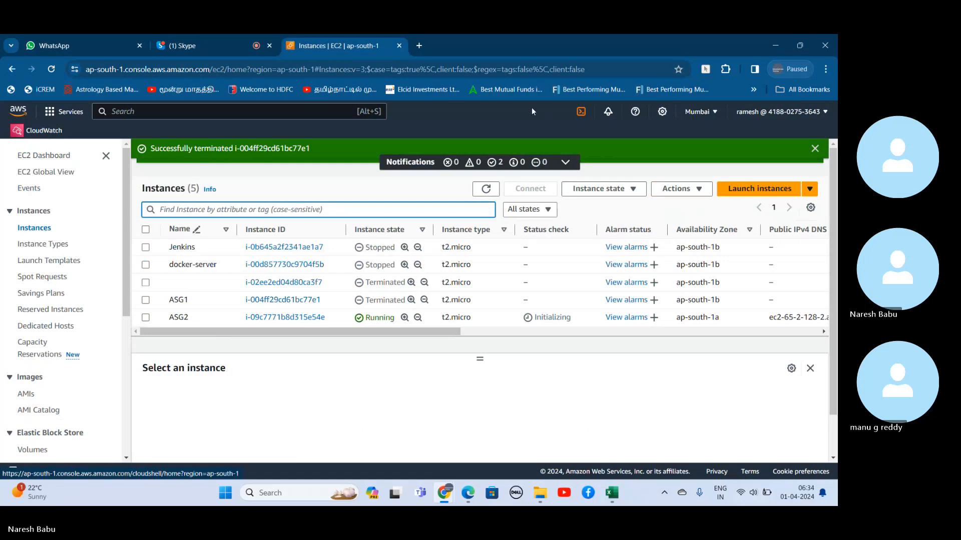
# - Switch to the Skype call, send the chat message "ASG any help share your screen", and mute the microphone
pyautogui.click(184, 36)
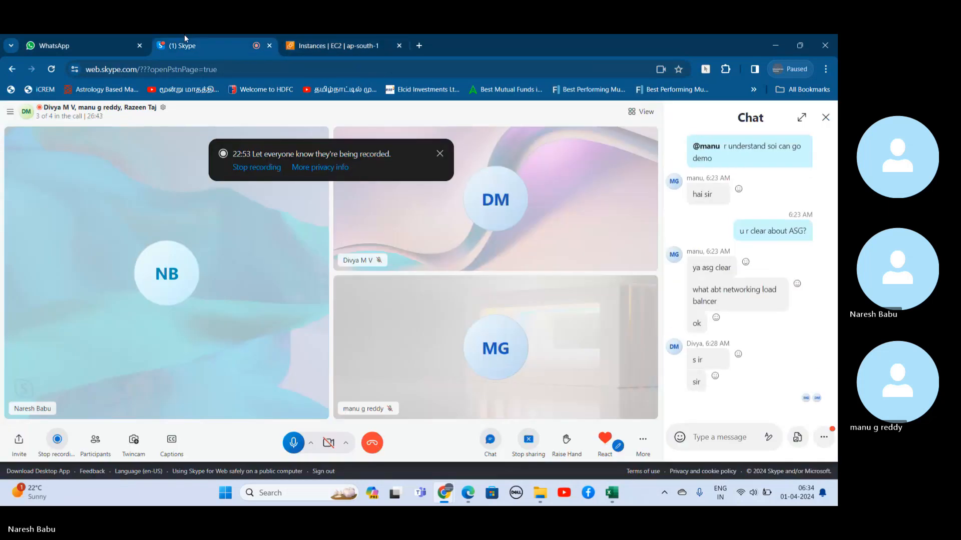
pyautogui.click(775, 48)
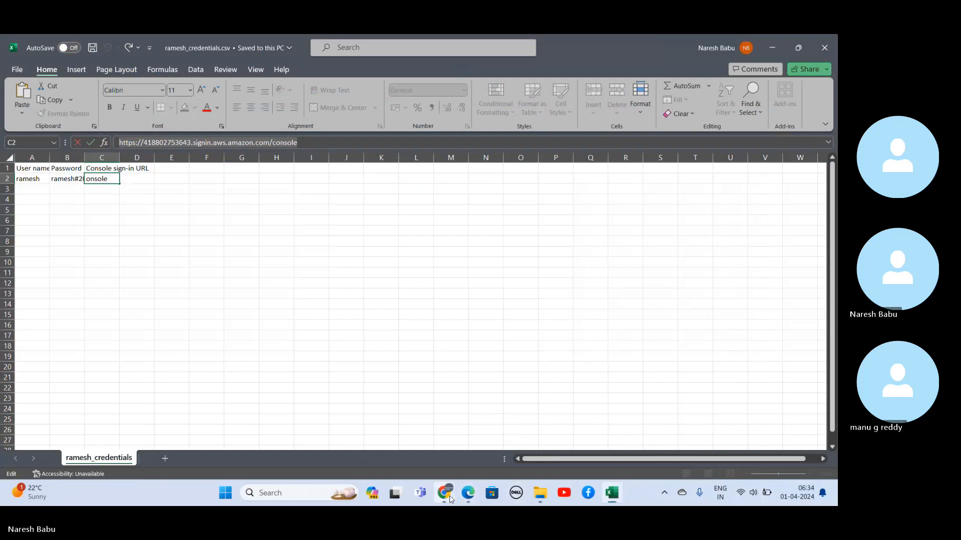
pyautogui.click(386, 435)
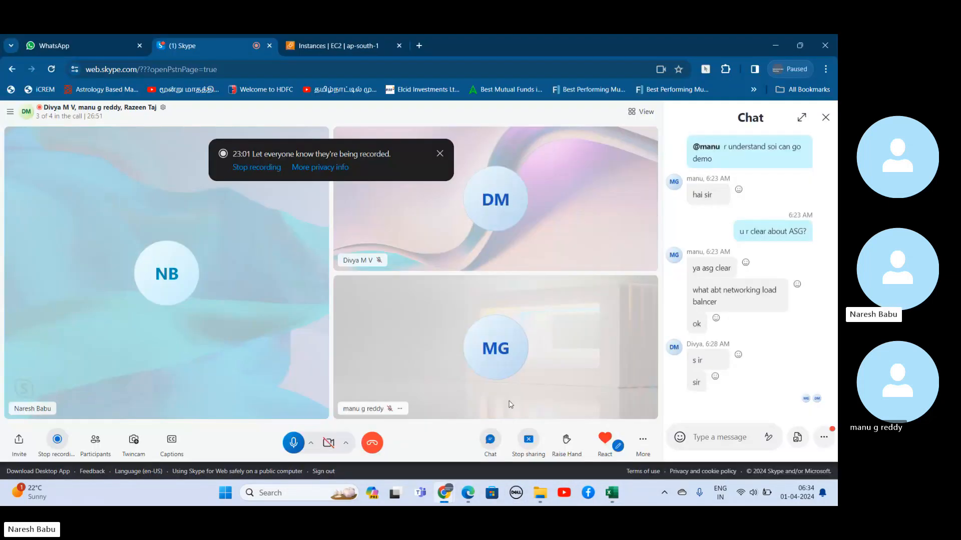
pyautogui.click(729, 437)
pyautogui.write('ASG')
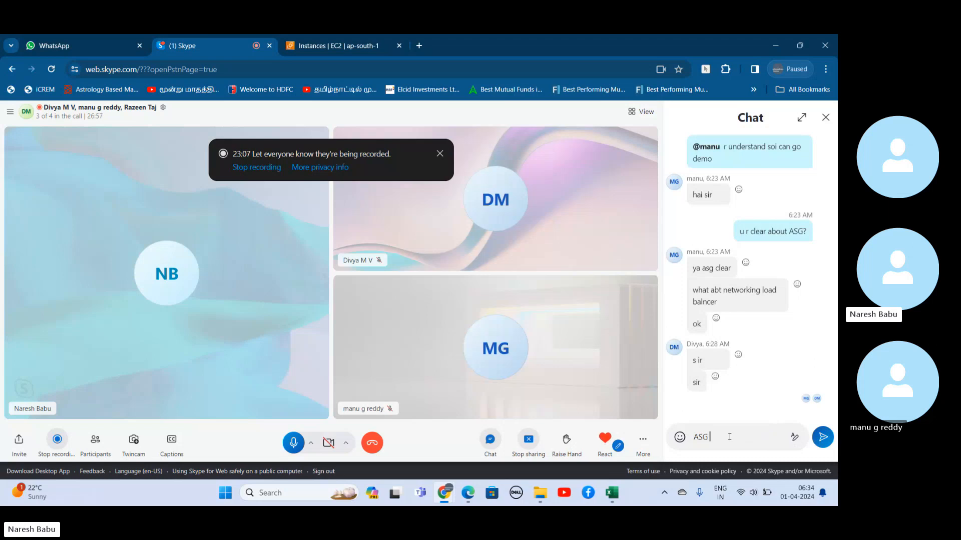
pyautogui.write(' any help share your screen')
pyautogui.press('Return')
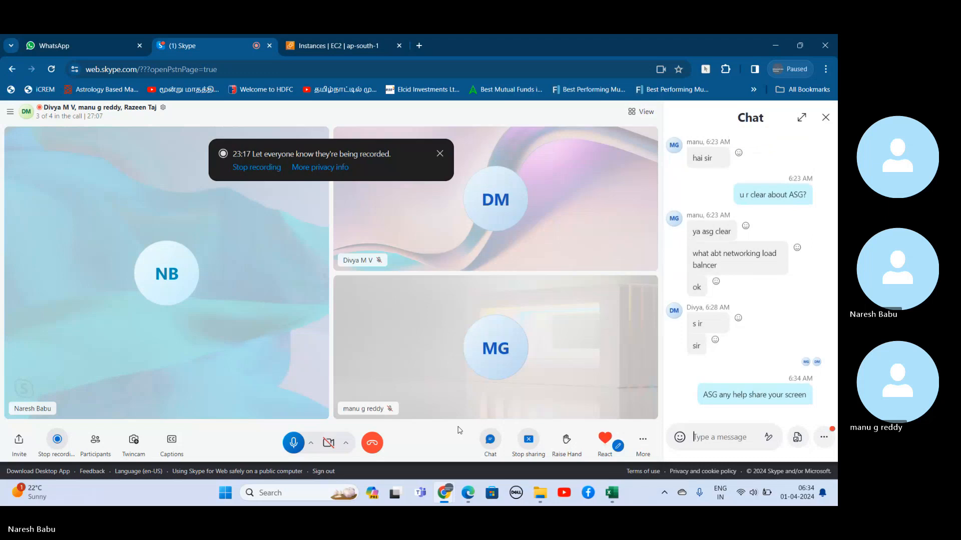
pyautogui.click(292, 443)
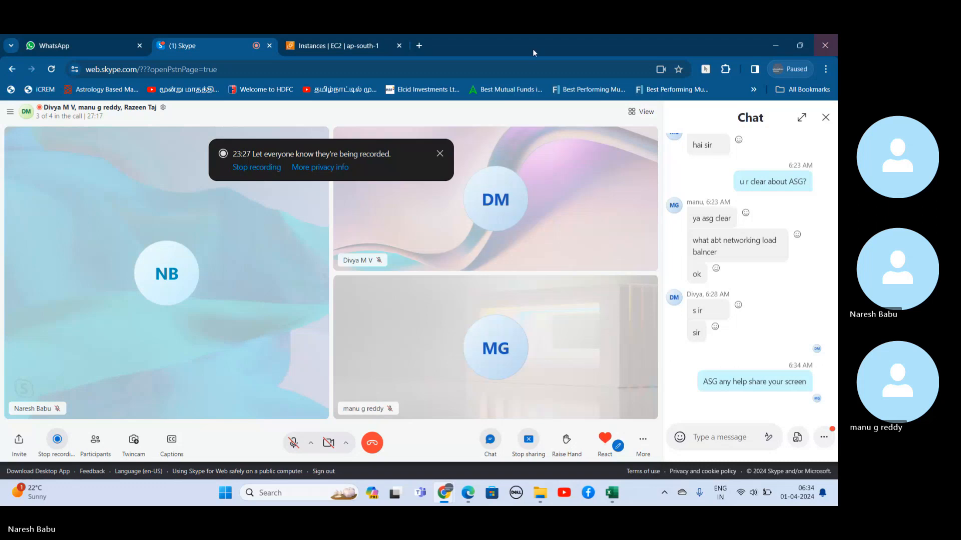
# - Return to the EC2 instances page, refresh the list, and check the state of each instance
pyautogui.click(337, 44)
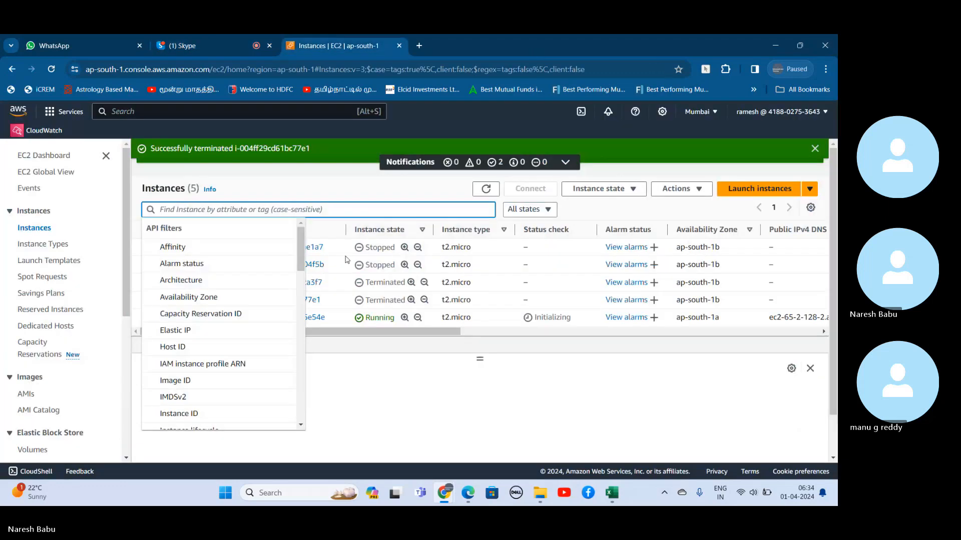
pyautogui.click(336, 177)
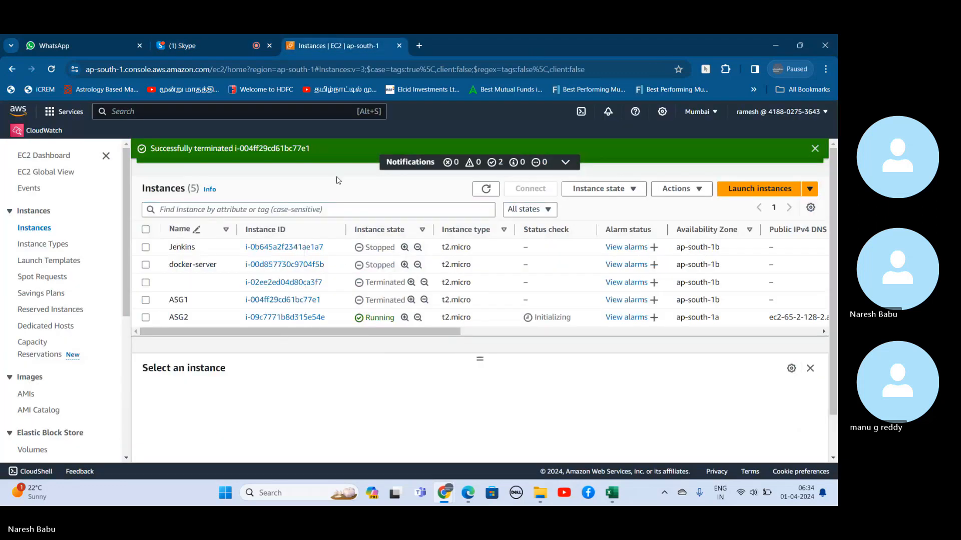
pyautogui.click(479, 195)
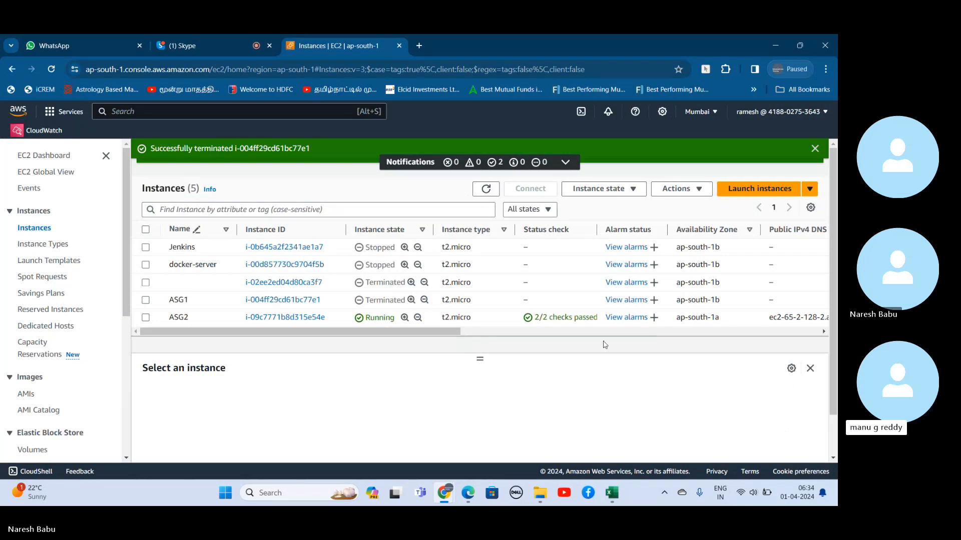
pyautogui.moveTo(433, 331); pyautogui.dragTo(362, 346)
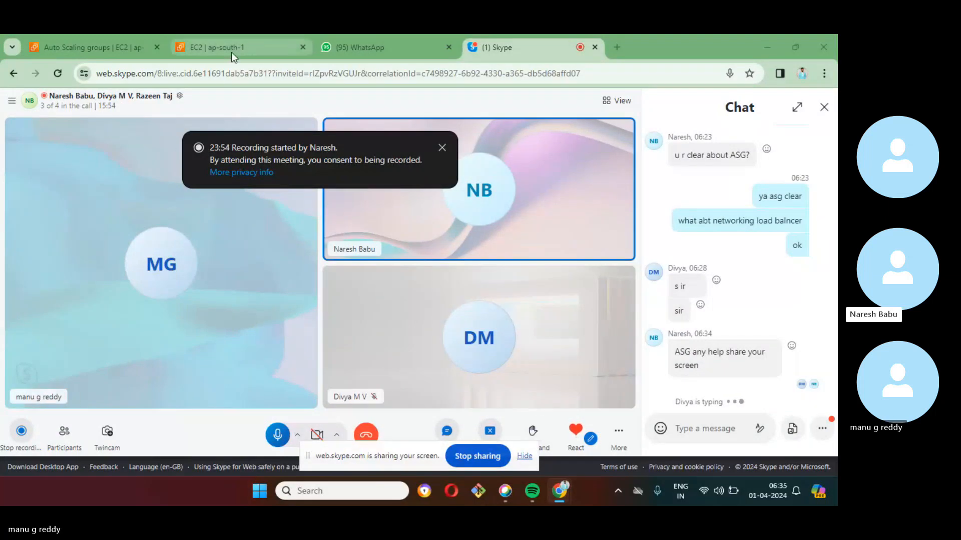
# - Switch to the Auto Scaling groups page on the call participant's shared screen
pyautogui.moveTo(226, 53)
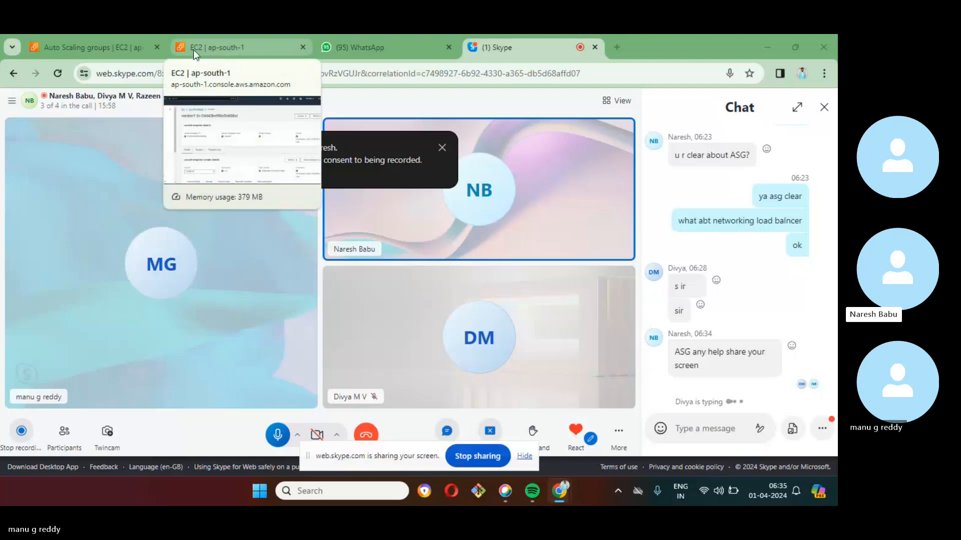
pyautogui.click(76, 43)
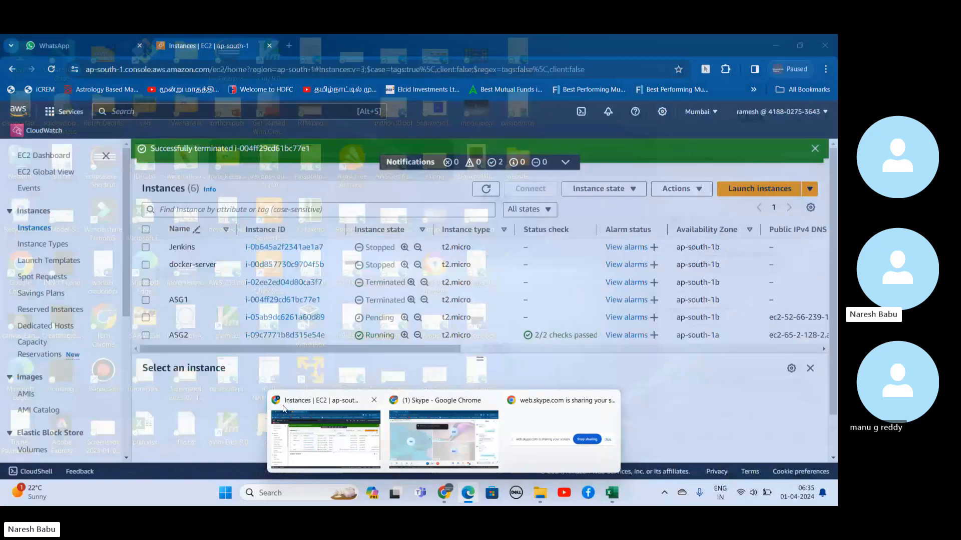
# - Return to the EC2 console window and open the list of Auto Scaling groups
pyautogui.click(311, 412)
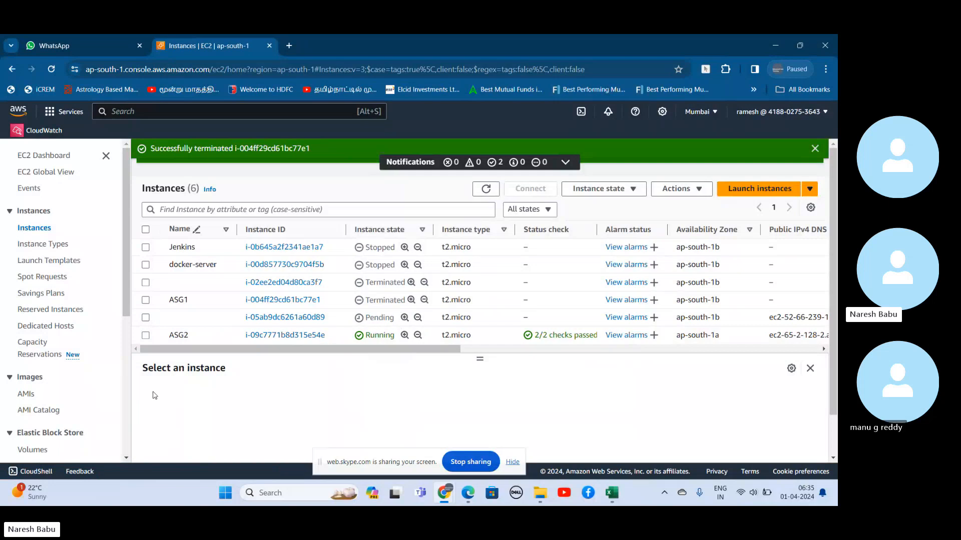
pyautogui.scroll(-5, 129, 445)
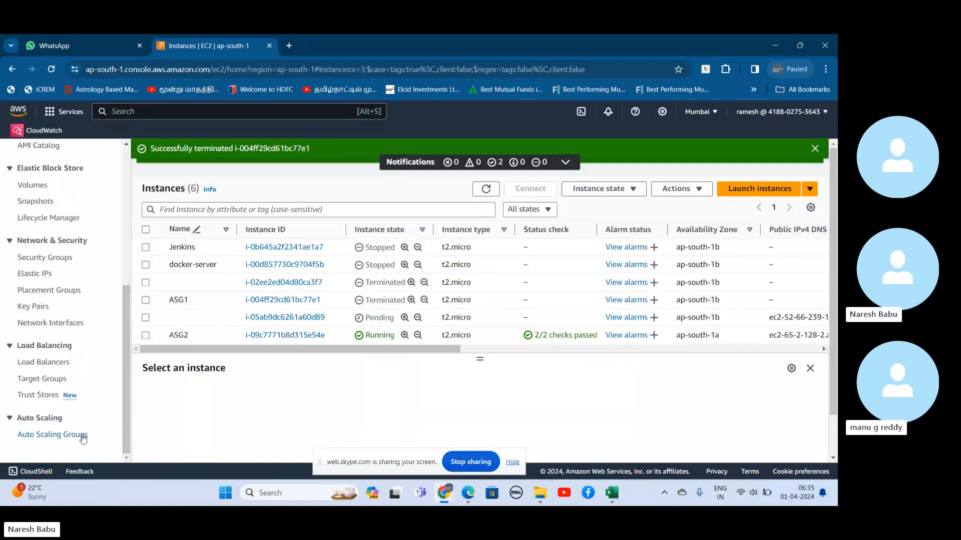
pyautogui.click(78, 435)
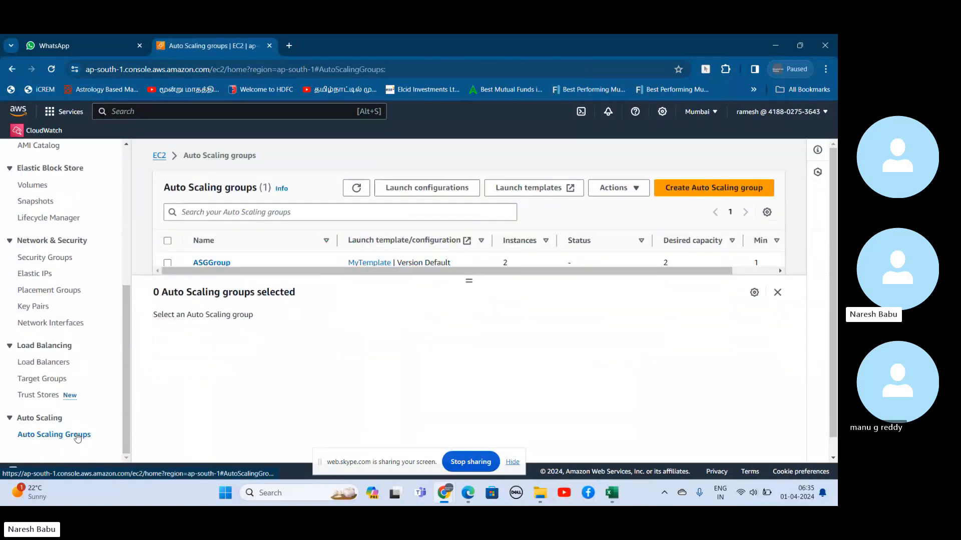
# - Delete the Auto Scaling group ASGGroup, confirming with "delete", and refresh the list of groups
pyautogui.click(167, 262)
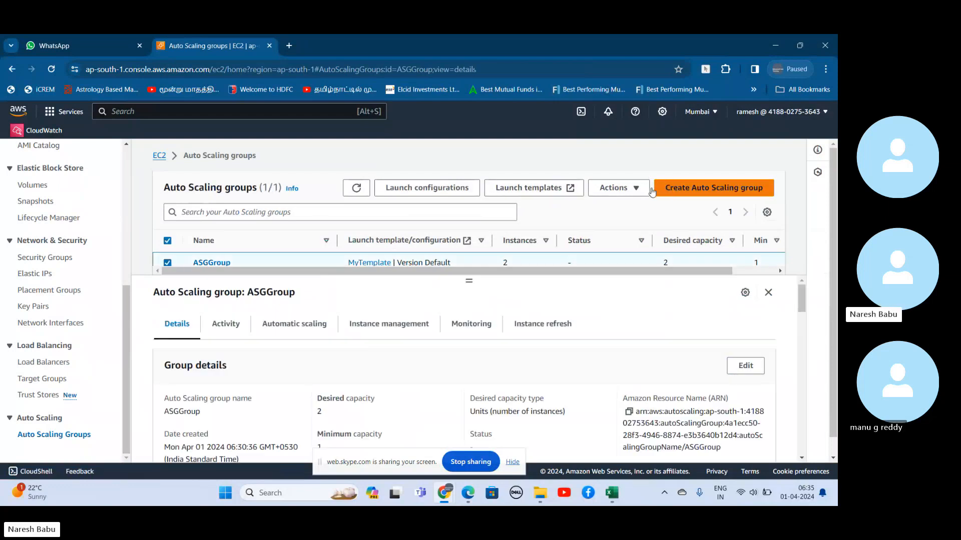
pyautogui.click(619, 189)
pyautogui.click(629, 223)
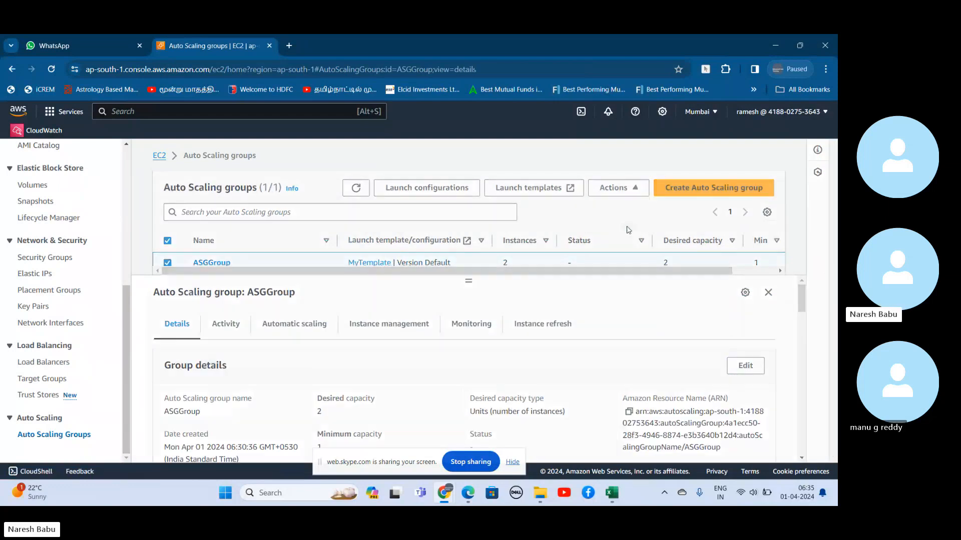
pyautogui.click(595, 376)
pyautogui.write('delete')
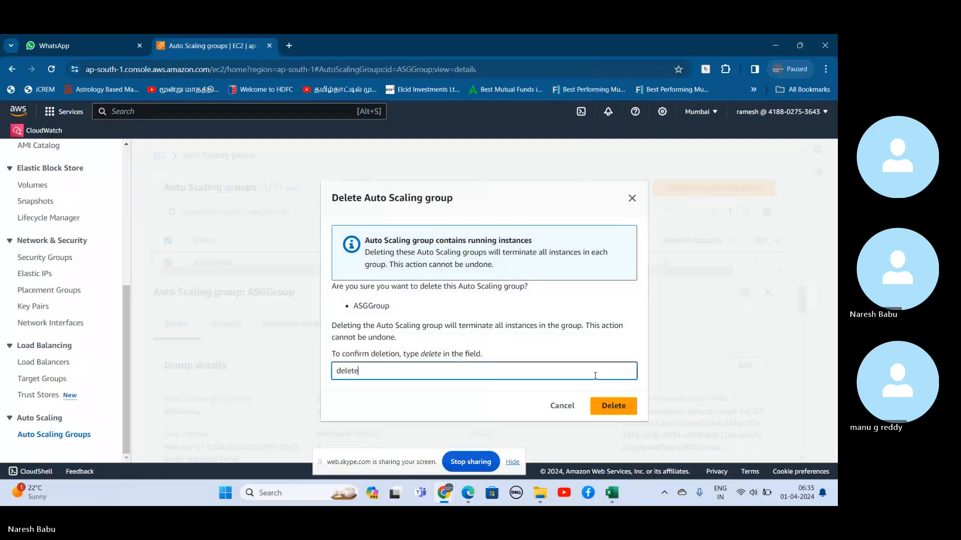
pyautogui.click(614, 407)
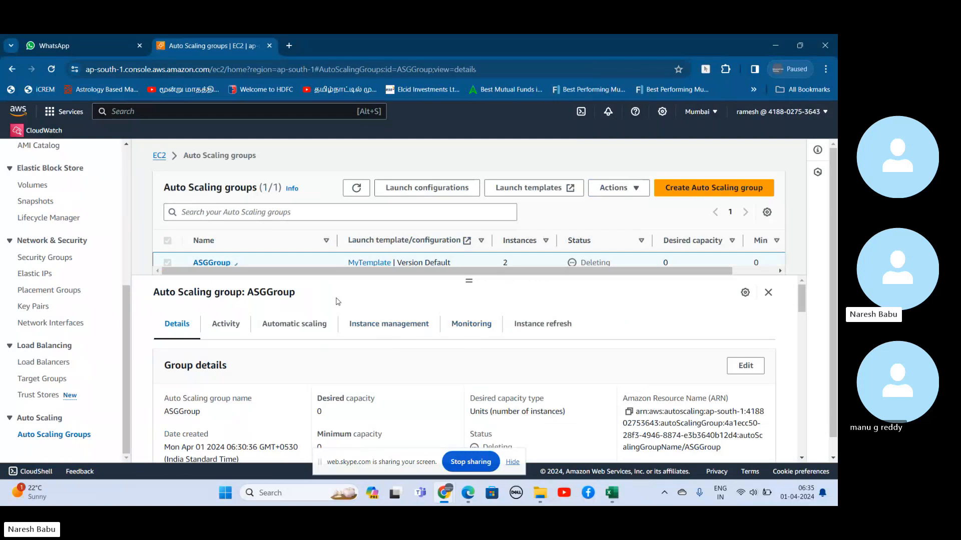
pyautogui.click(357, 189)
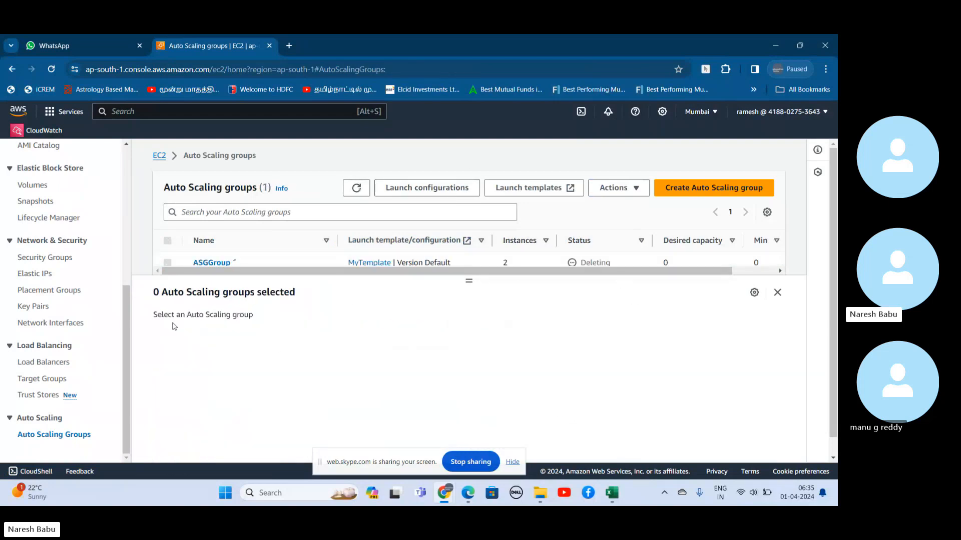
# - Open the running EC2 instances from the dashboard, refresh them, and remove the running-state filter to check every instance's state
pyautogui.scroll(5, 128, 169)
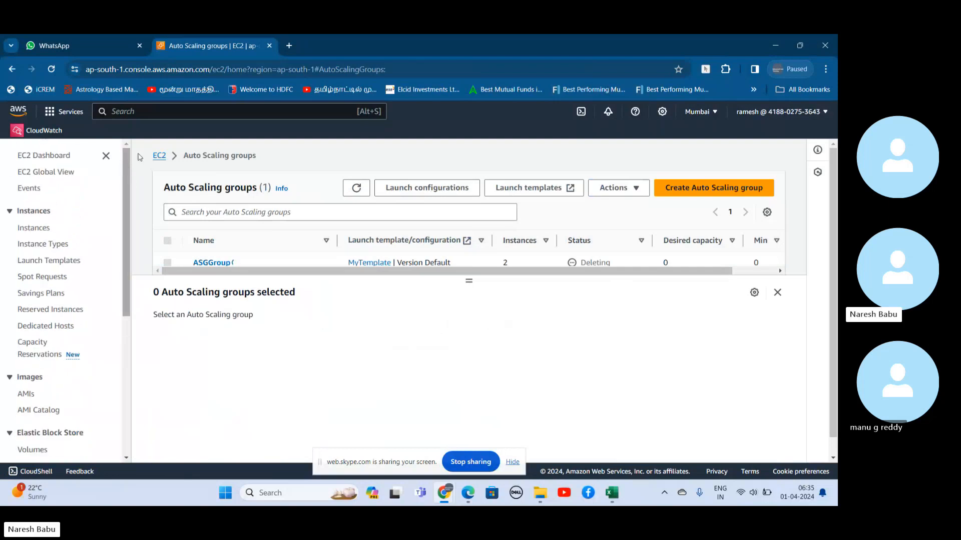
pyautogui.click(160, 157)
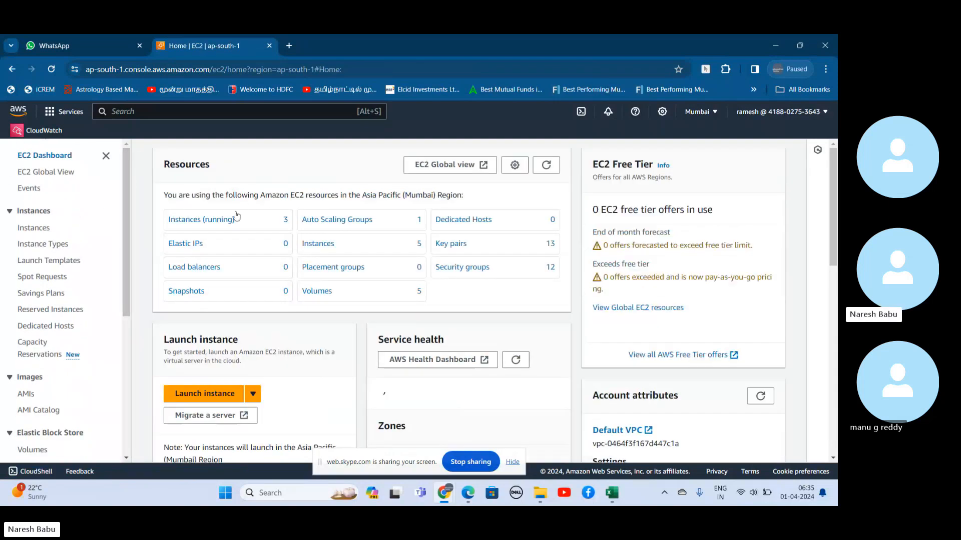
pyautogui.click(230, 220)
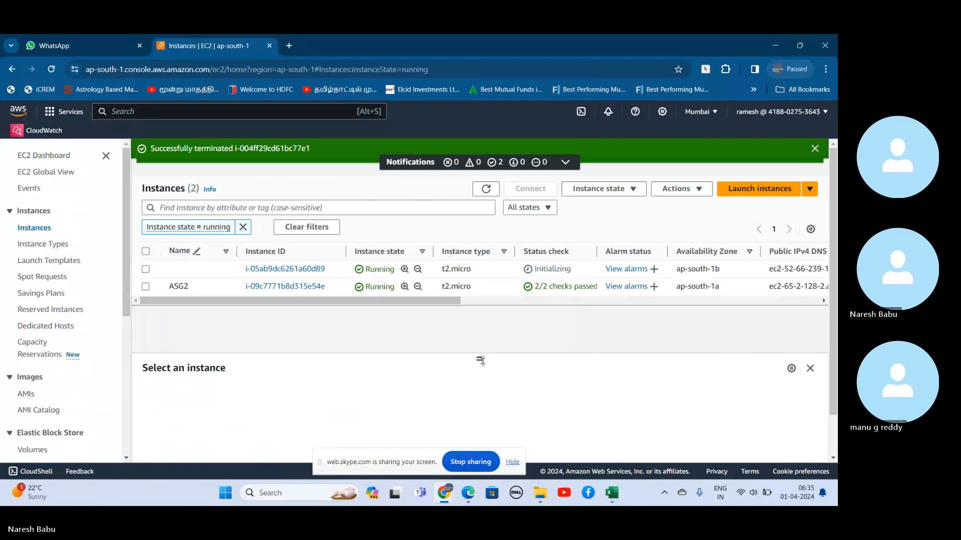
pyautogui.click(486, 189)
pyautogui.click(243, 228)
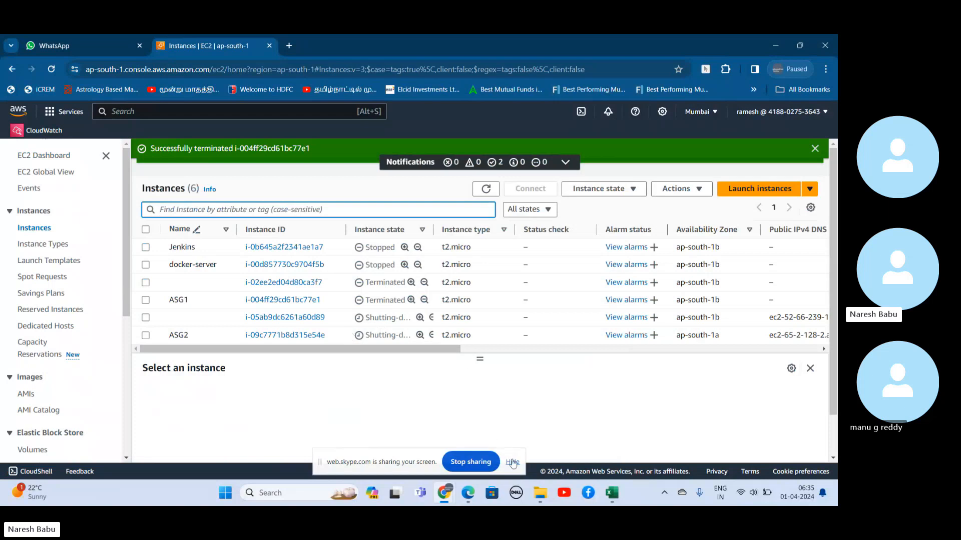
# - Stop sharing the screen and, on the call participant's shared screen, open the list of running EC2 instances
pyautogui.click(484, 467)
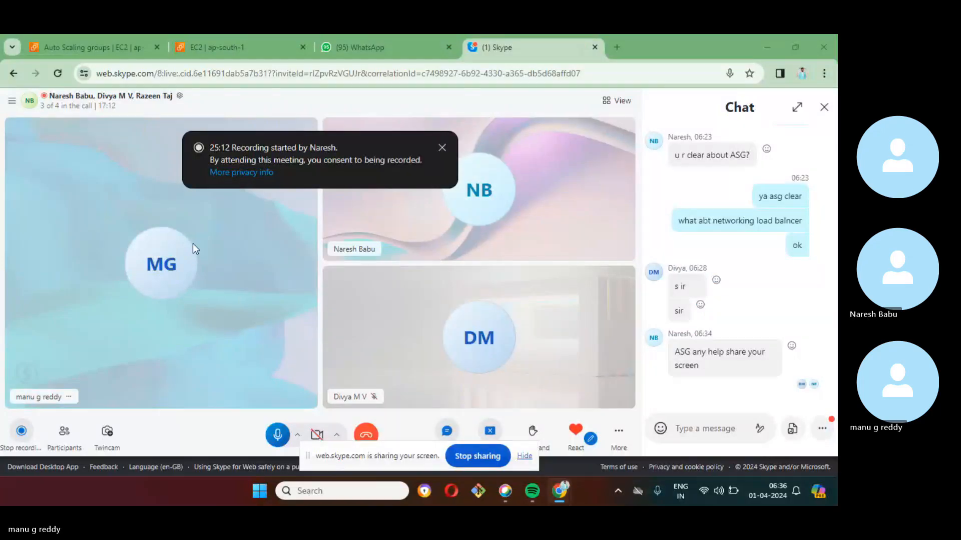
pyautogui.click(108, 52)
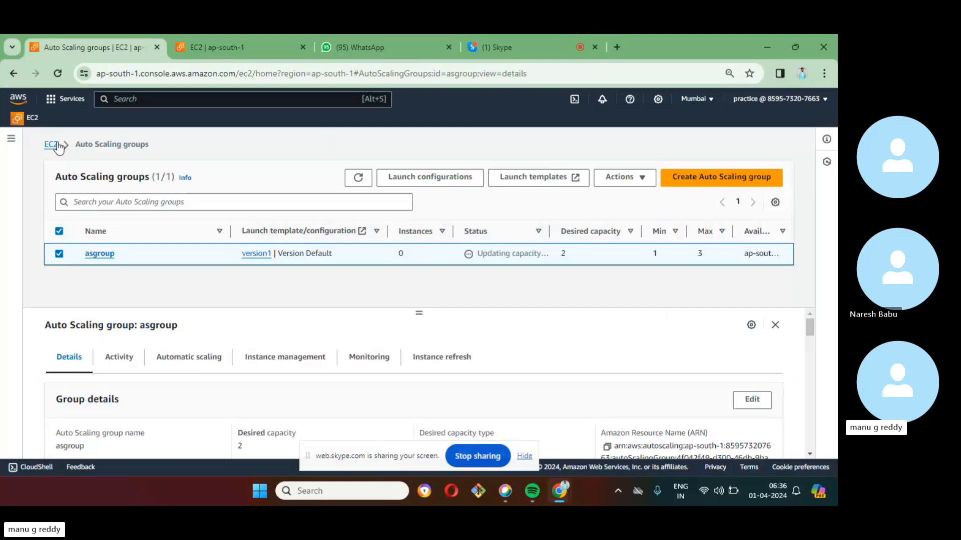
pyautogui.click(49, 145)
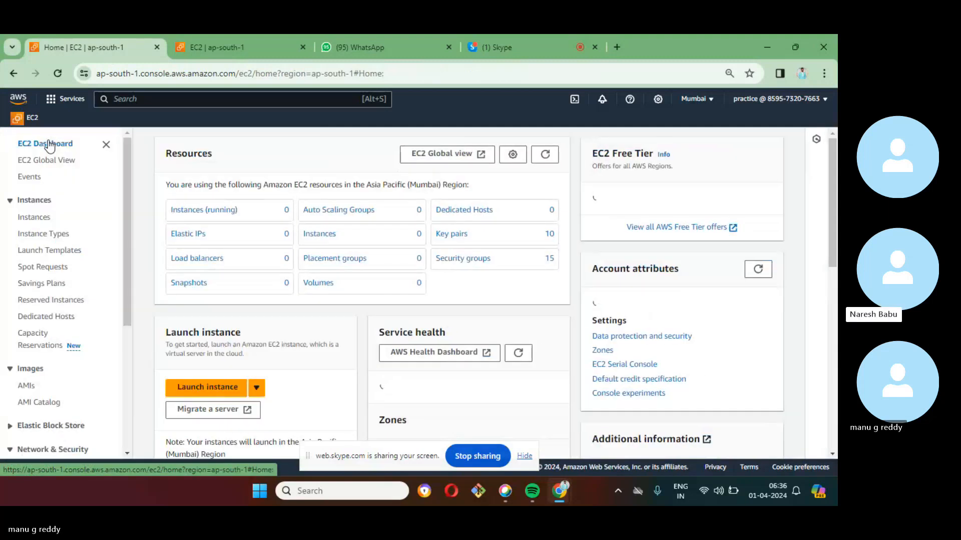
pyautogui.click(236, 214)
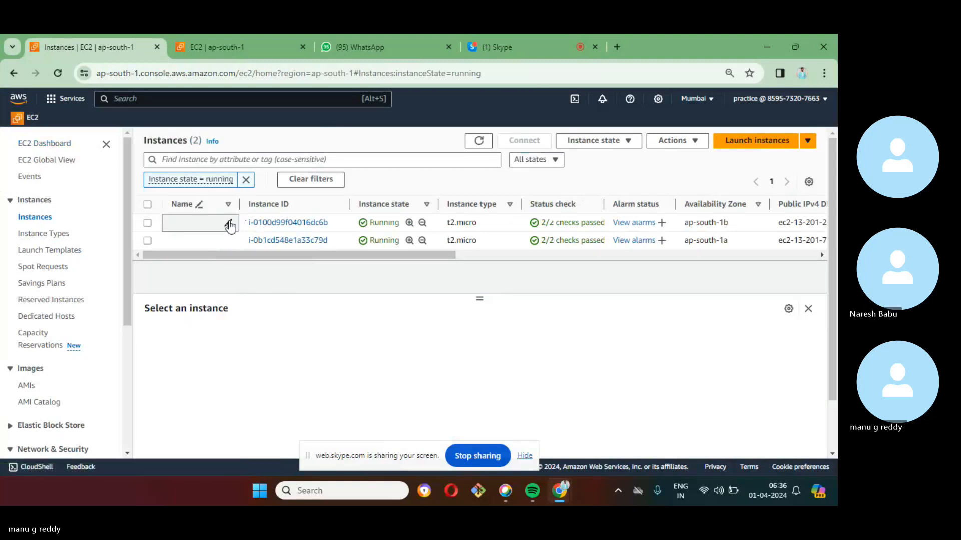
# - Name the running instance in ap-south-1b asg1 and the one in ap-south-1a asg2
pyautogui.click(230, 226)
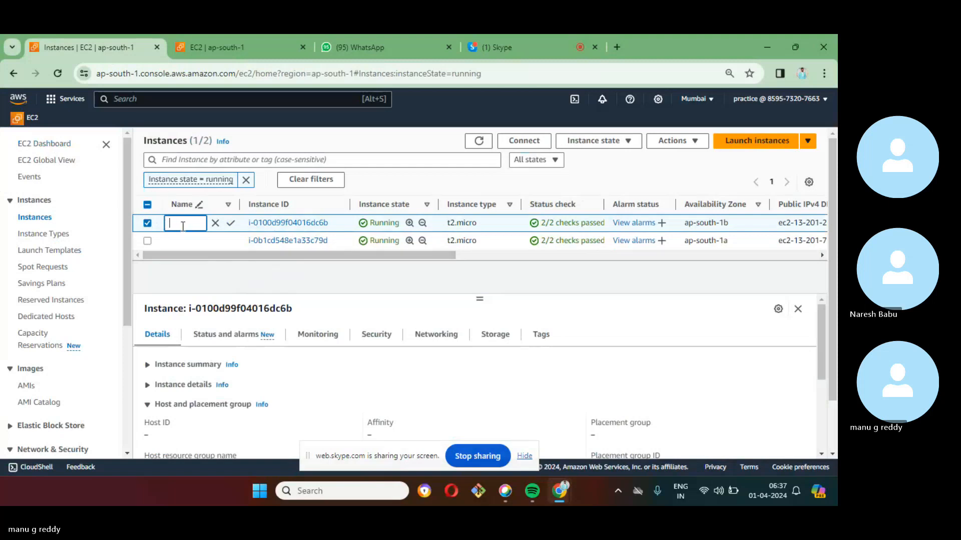
pyautogui.write('asg')
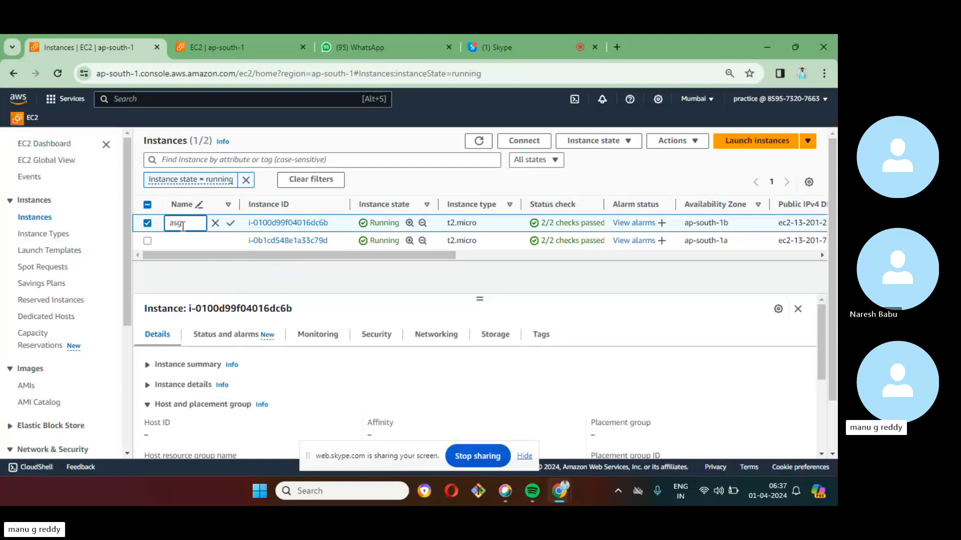
pyautogui.write('1')
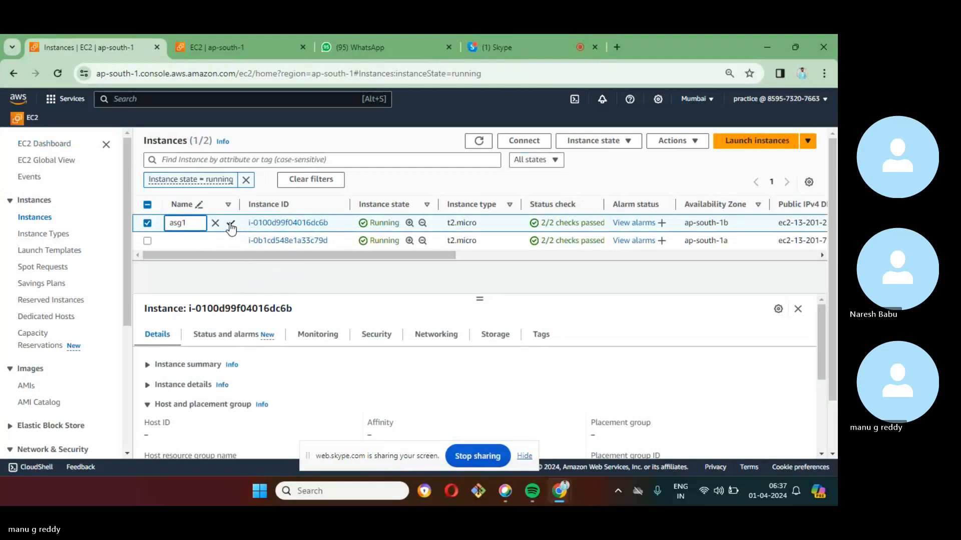
pyautogui.click(231, 224)
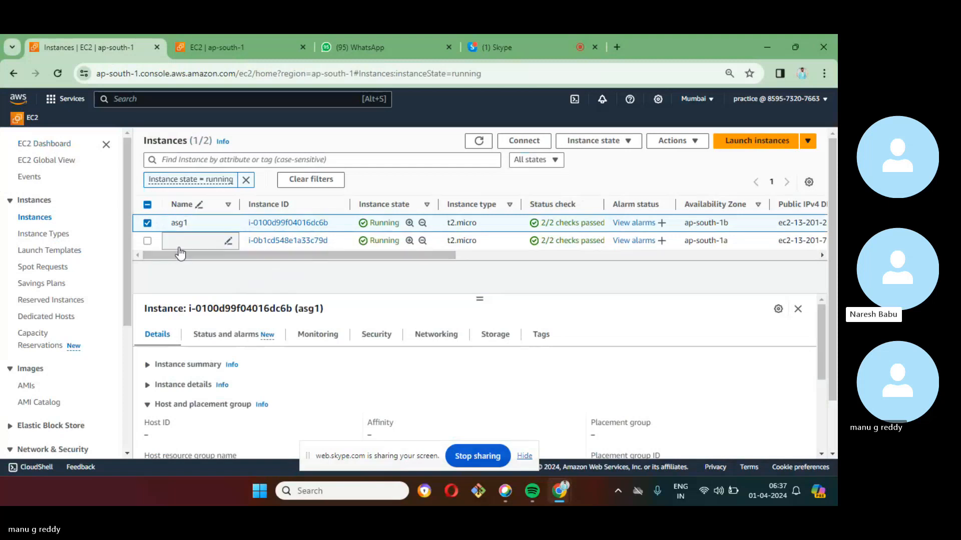
pyautogui.click(180, 246)
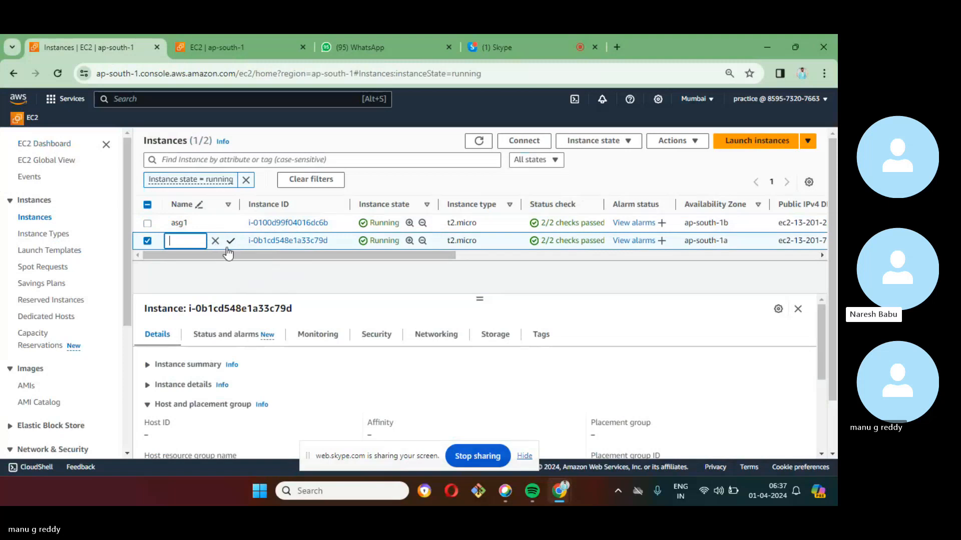
pyautogui.write('asg2')
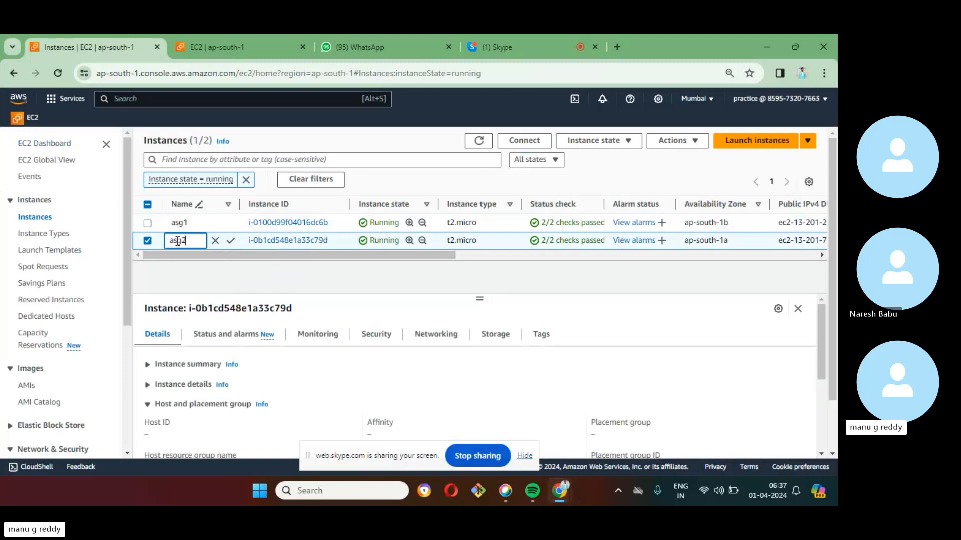
pyautogui.click(230, 241)
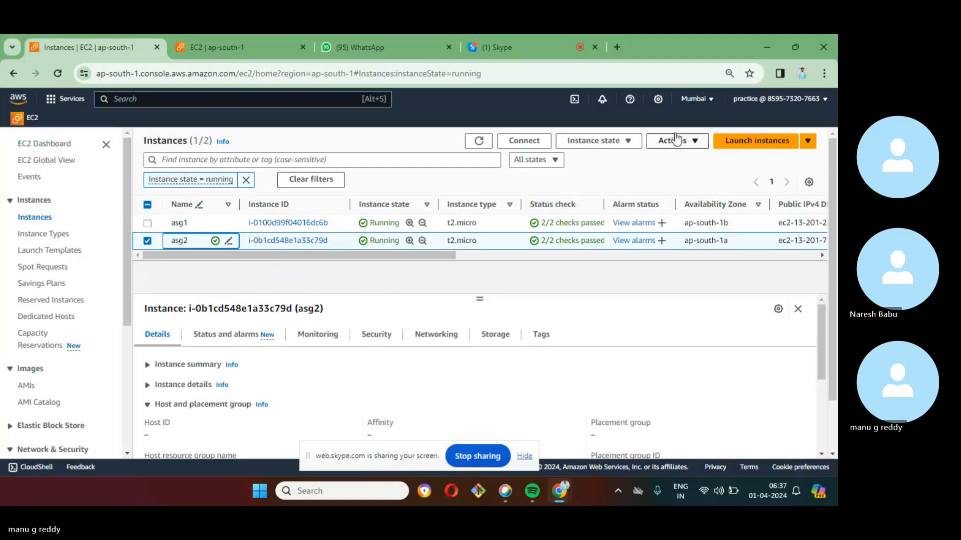
# - Terminate the instance asg2 and refresh the running instances list to check for a replacement
pyautogui.click(592, 144)
pyautogui.click(595, 145)
pyautogui.click(595, 145)
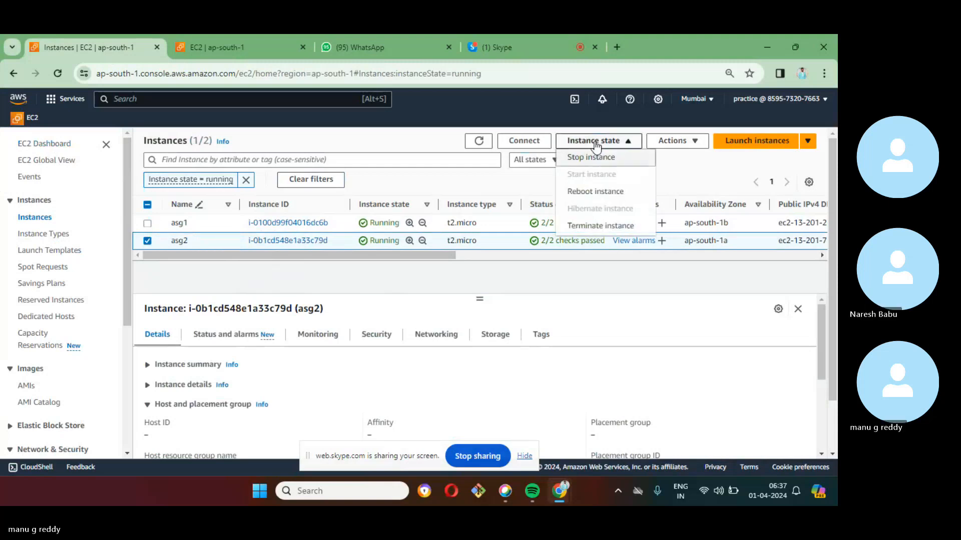
pyautogui.click(611, 227)
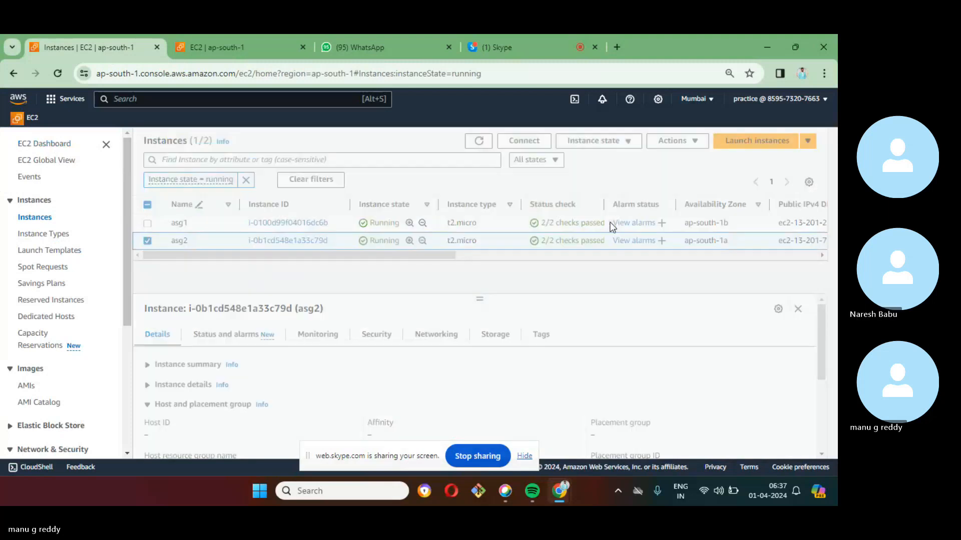
pyautogui.click(684, 378)
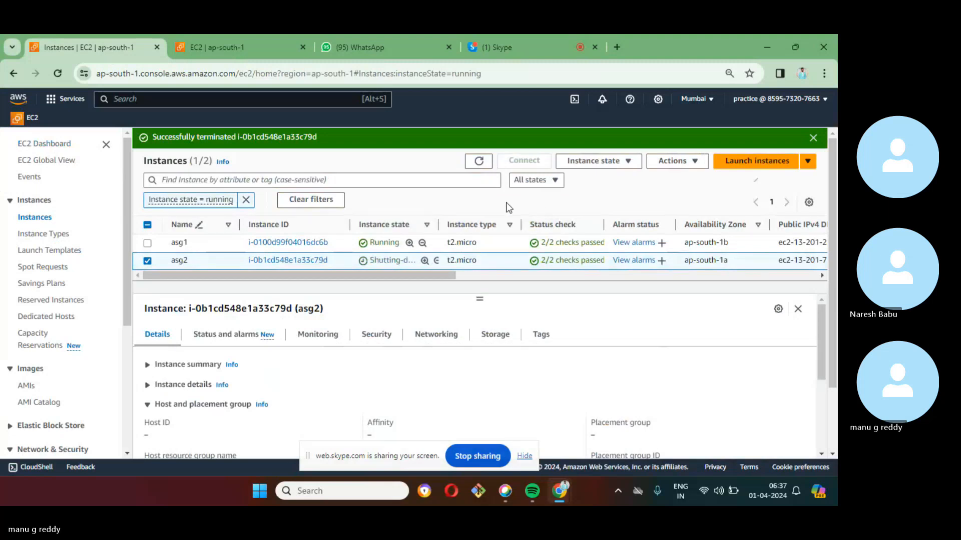
pyautogui.click(479, 162)
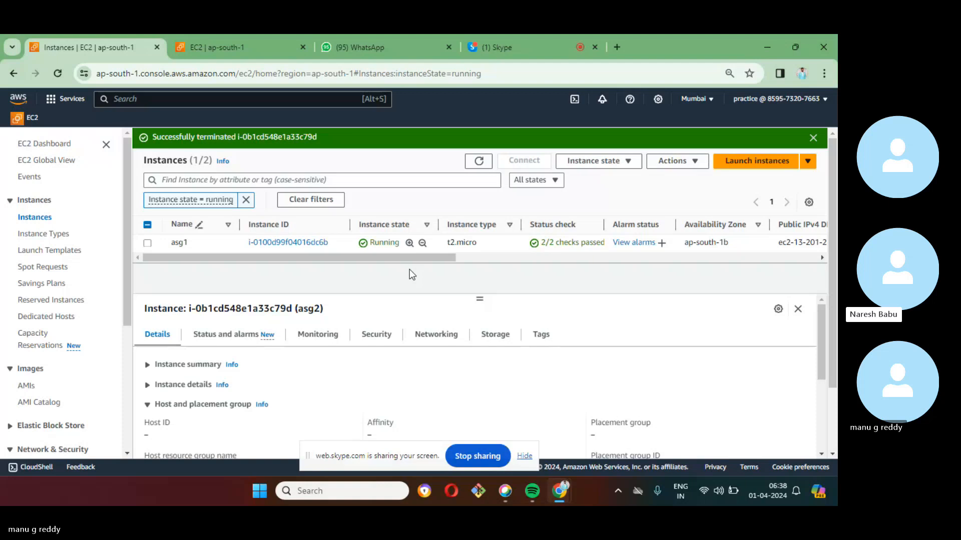
pyautogui.click(480, 161)
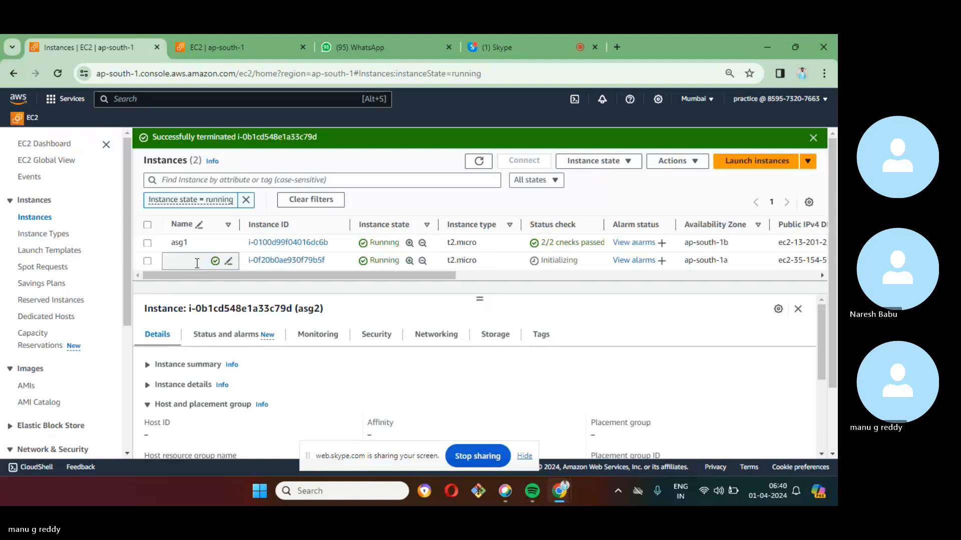
pyautogui.click(197, 263)
pyautogui.write('as3')
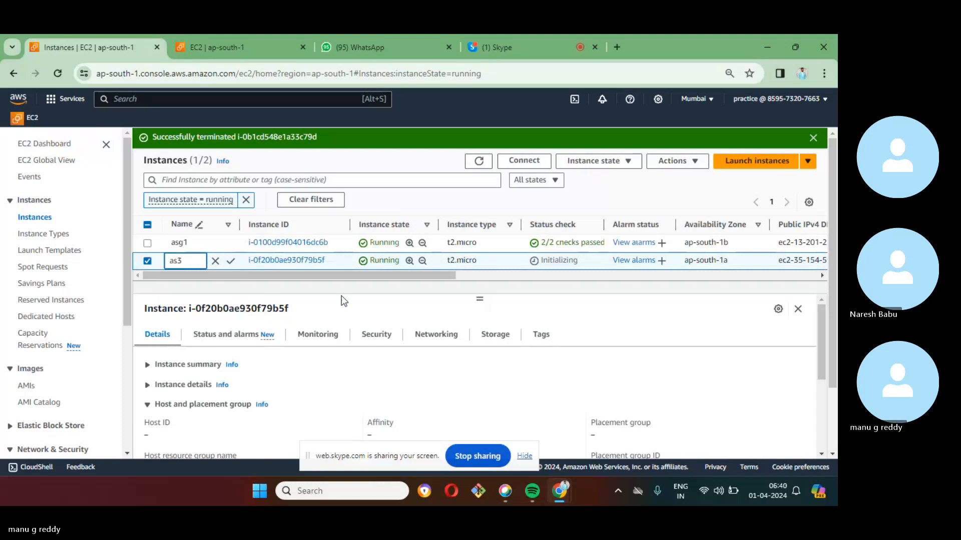
pyautogui.press('Escape')
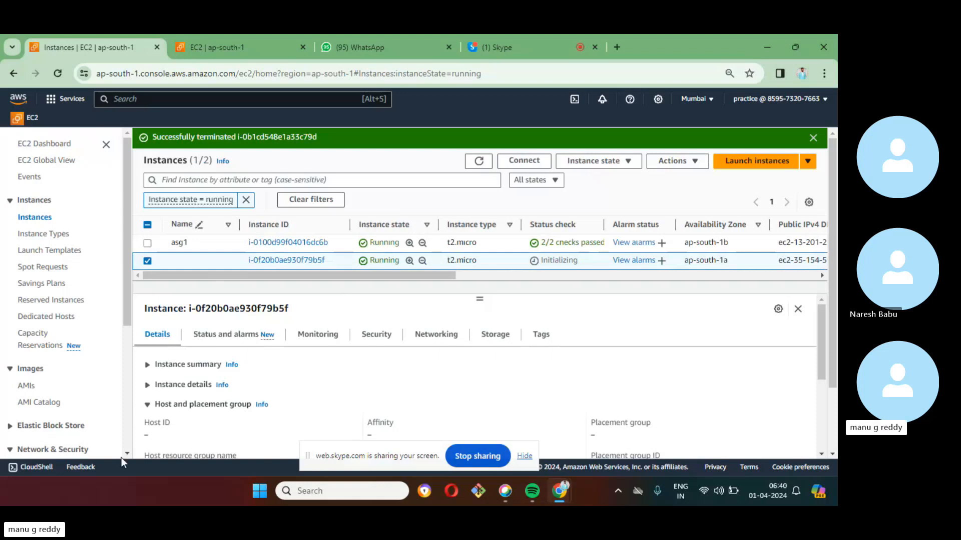
# - Open the list of Auto Scaling groups
pyautogui.scroll(-4, 127, 457)
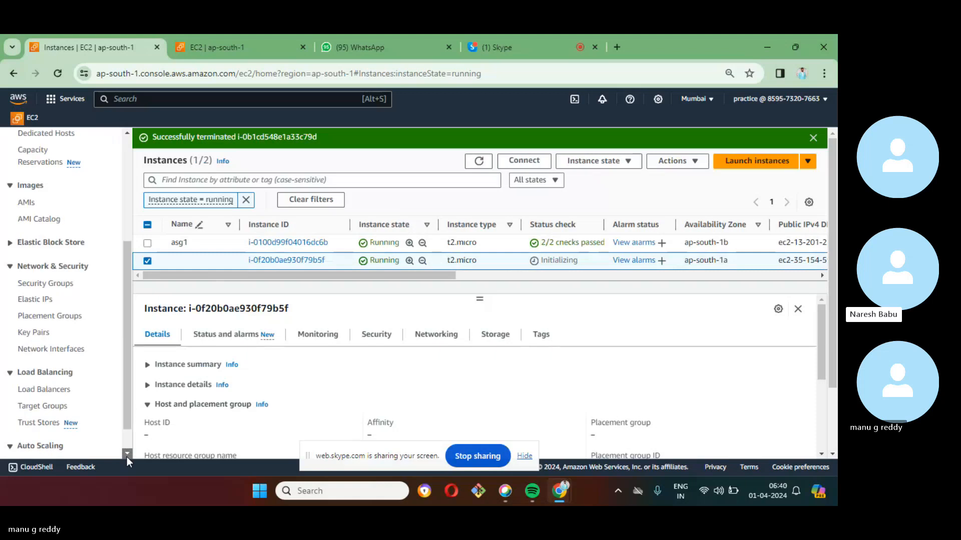
pyautogui.scroll(-1, 127, 457)
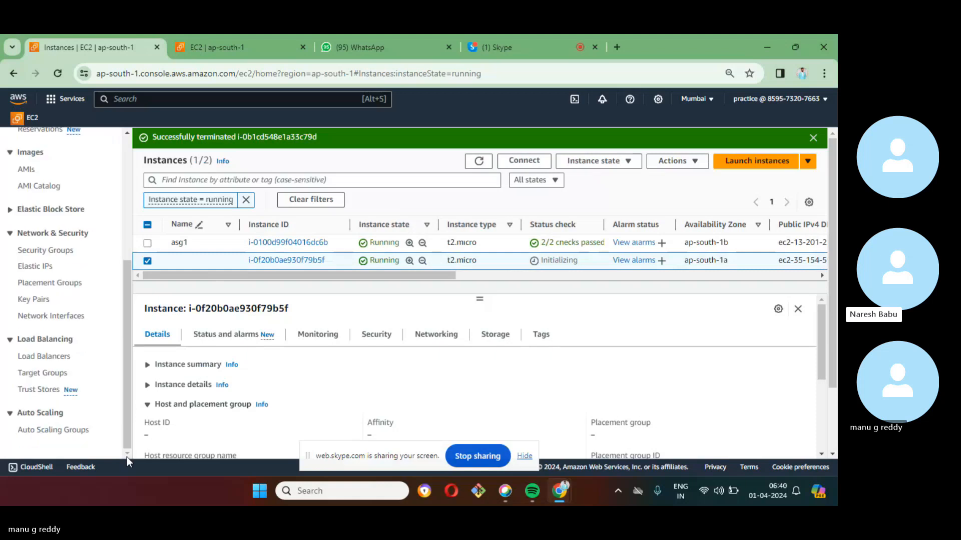
pyautogui.scroll(1, 55, 425)
pyautogui.click(53, 418)
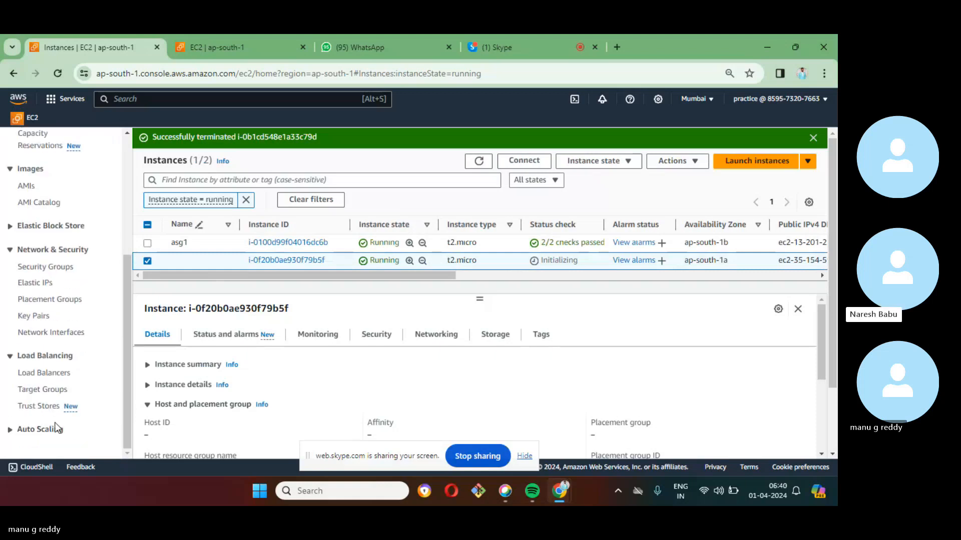
pyautogui.click(57, 428)
pyautogui.click(52, 437)
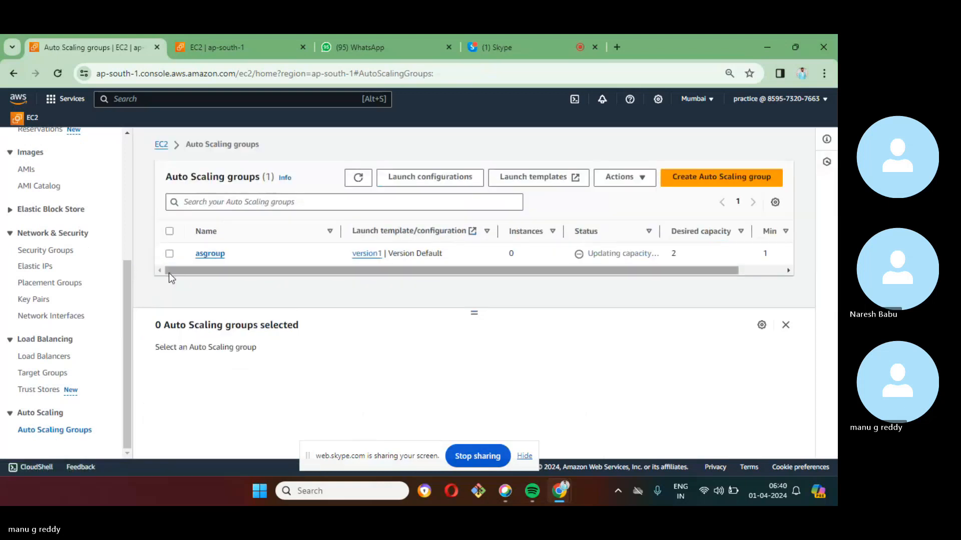
# - Delete the Auto Scaling group asgroup, entering "delete" as the confirmation text
pyautogui.click(170, 255)
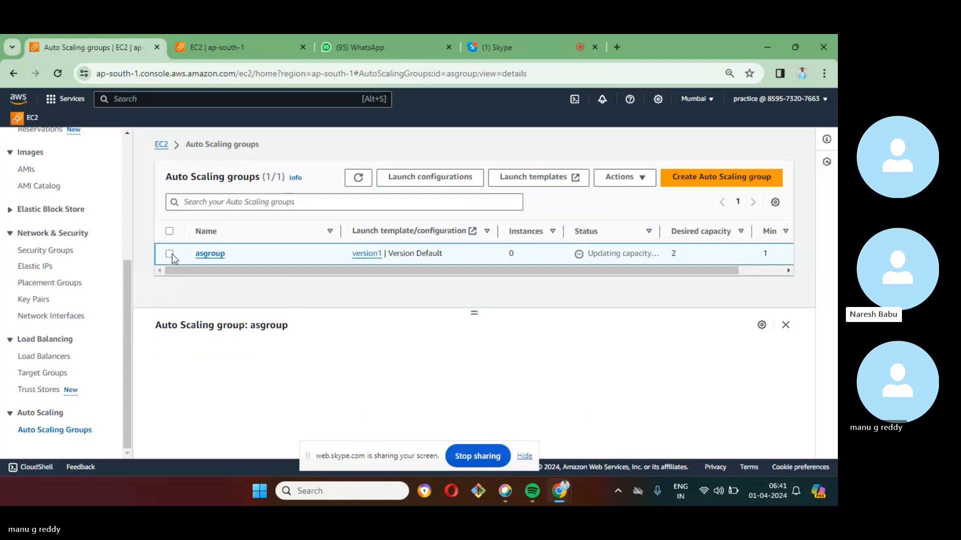
pyautogui.click(645, 177)
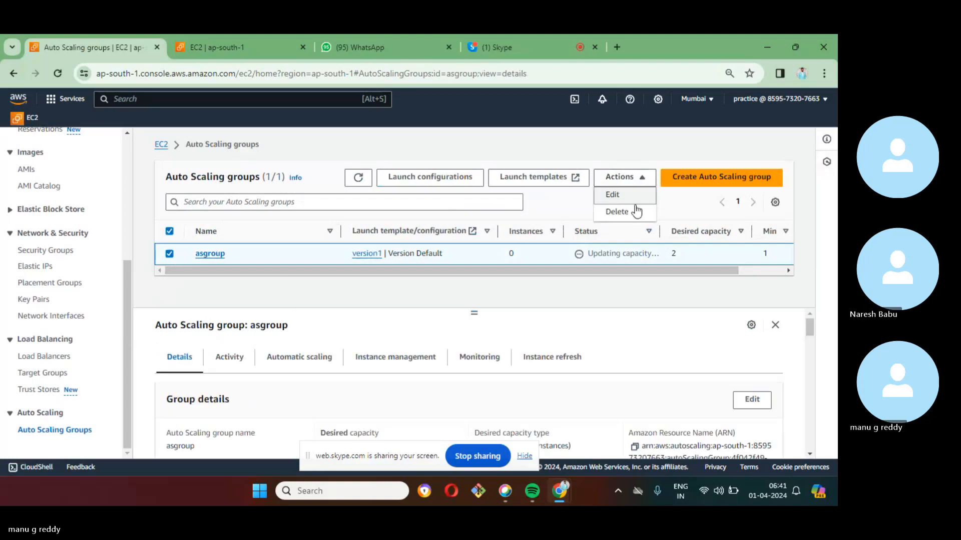
pyautogui.click(617, 212)
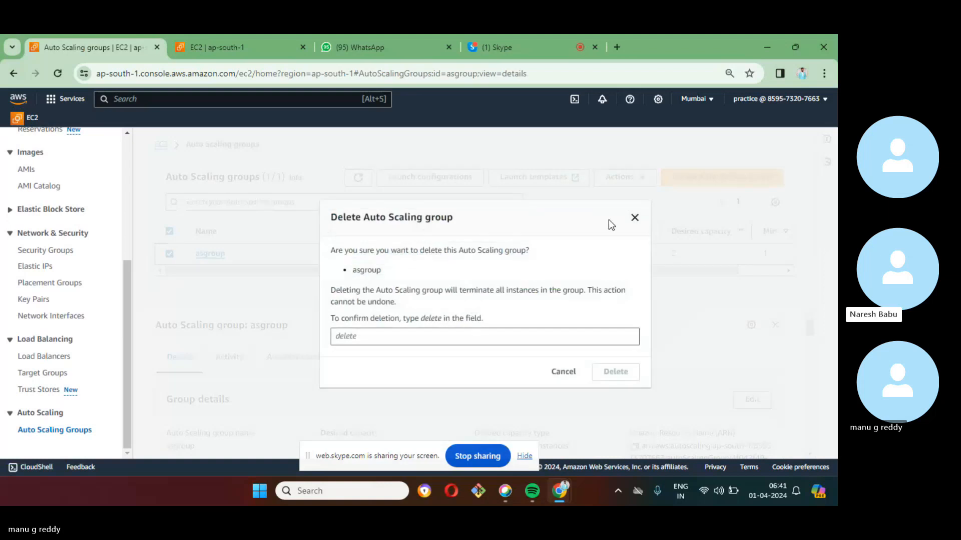
pyautogui.click(455, 340)
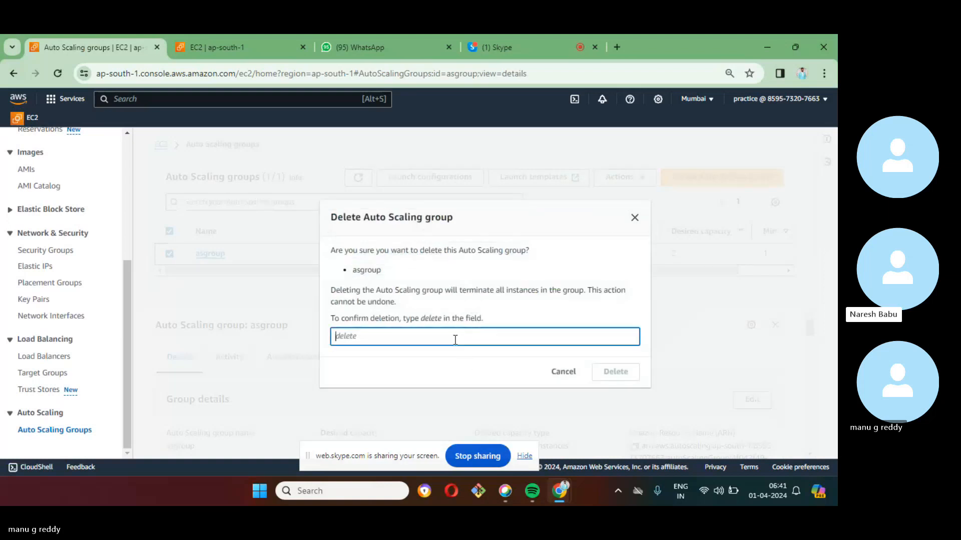
pyautogui.write('del')
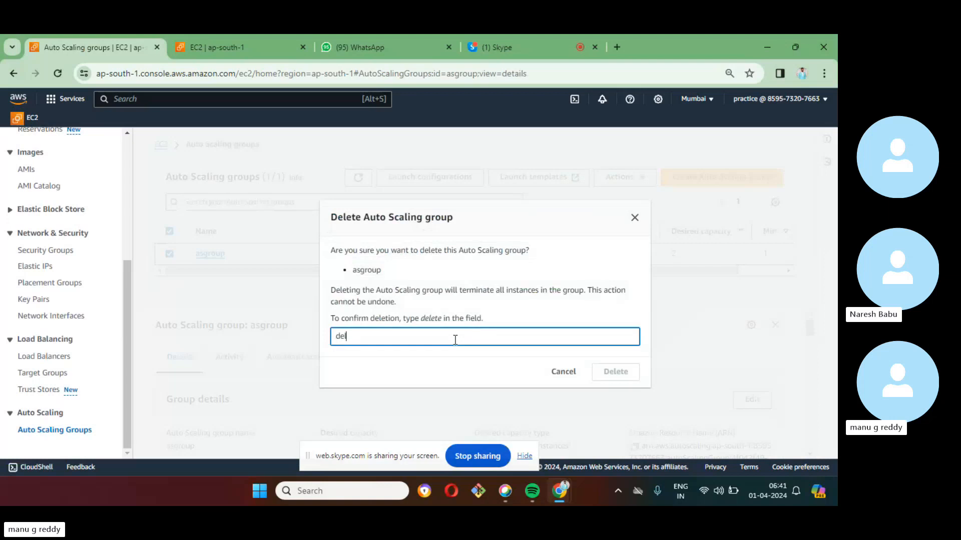
pyautogui.write('ete')
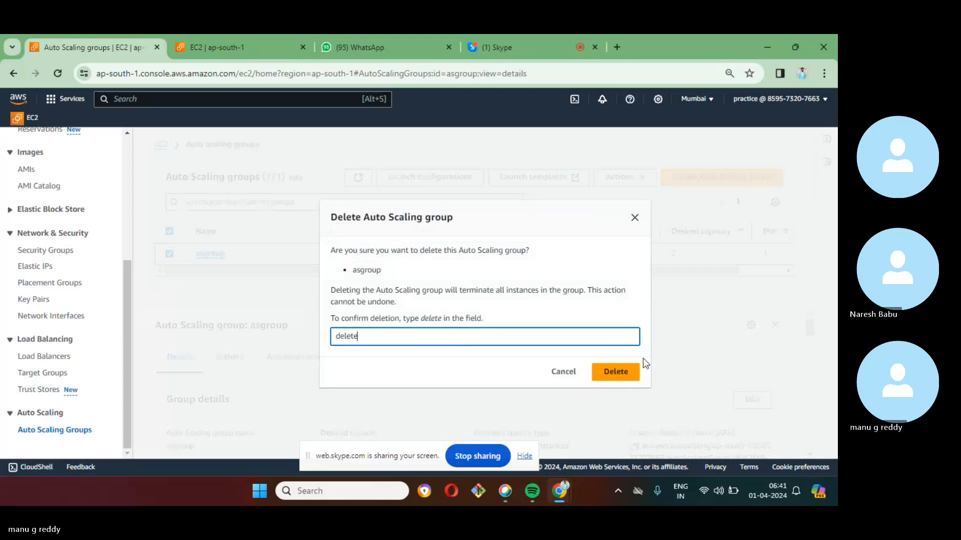
pyautogui.click(636, 369)
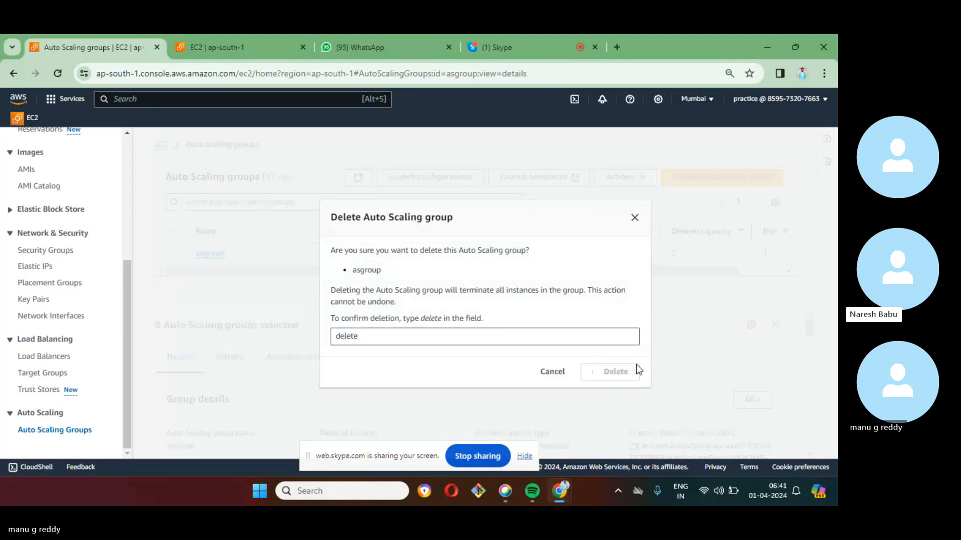
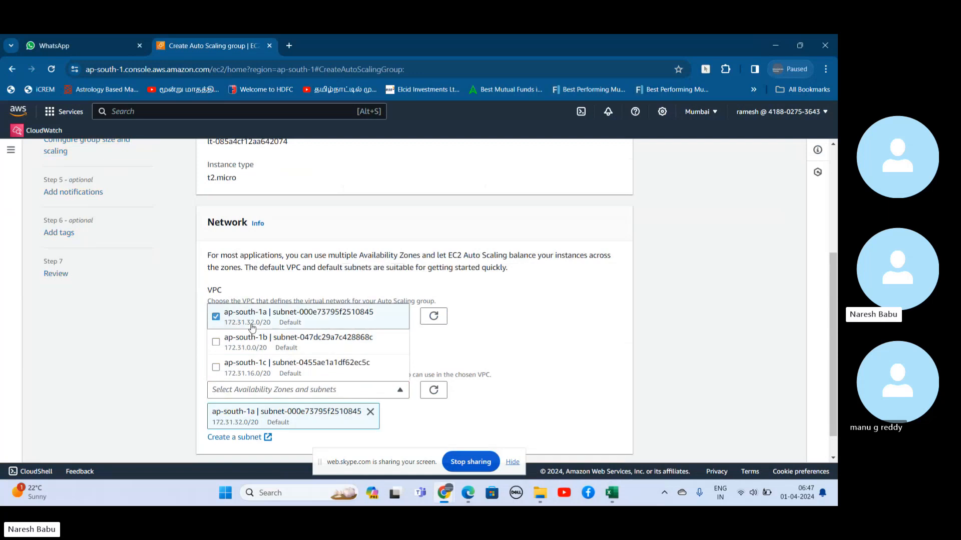
# - Add the ap-south-1b and ap-south-1c subnets to the new group and continue past the advanced options with no load balancer
pyautogui.click(245, 345)
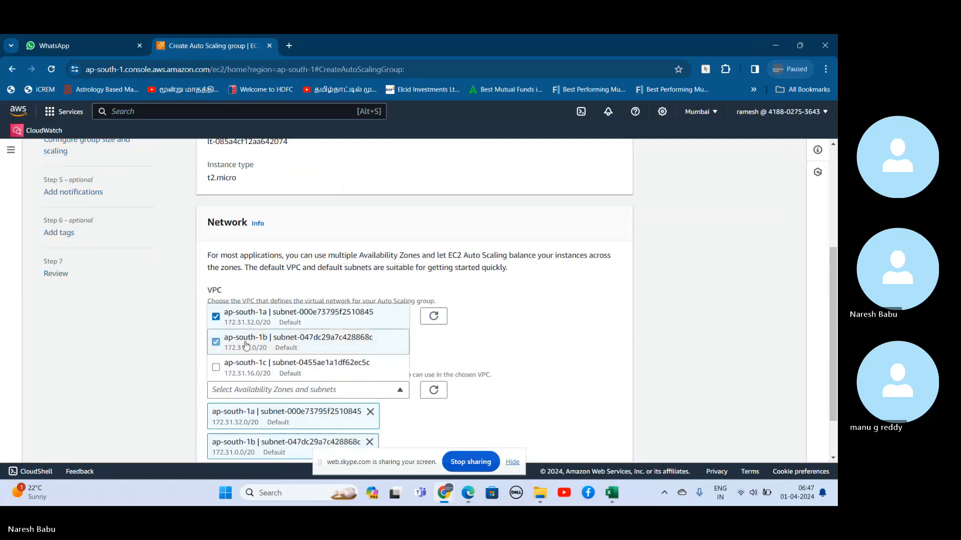
pyautogui.click(241, 366)
pyautogui.click(670, 413)
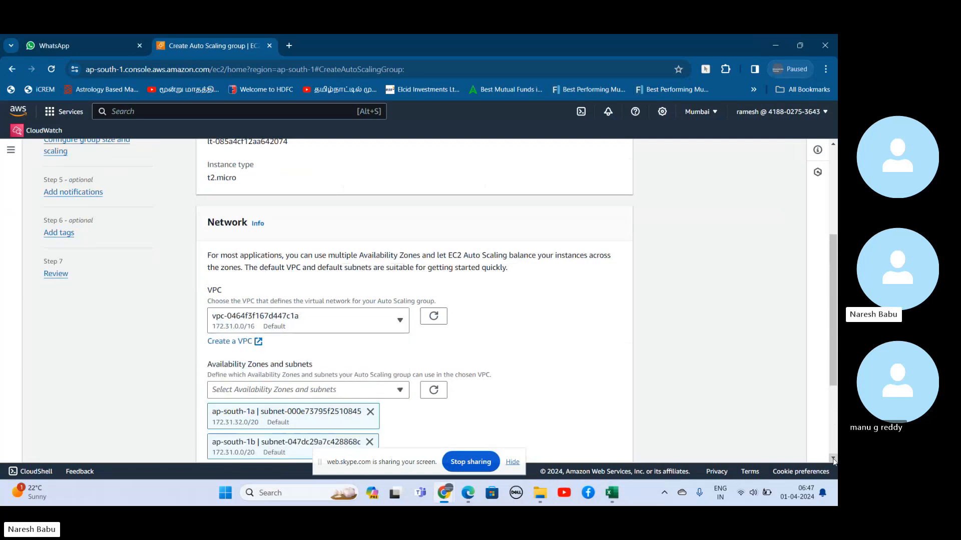
pyautogui.scroll(-3, 657, 448)
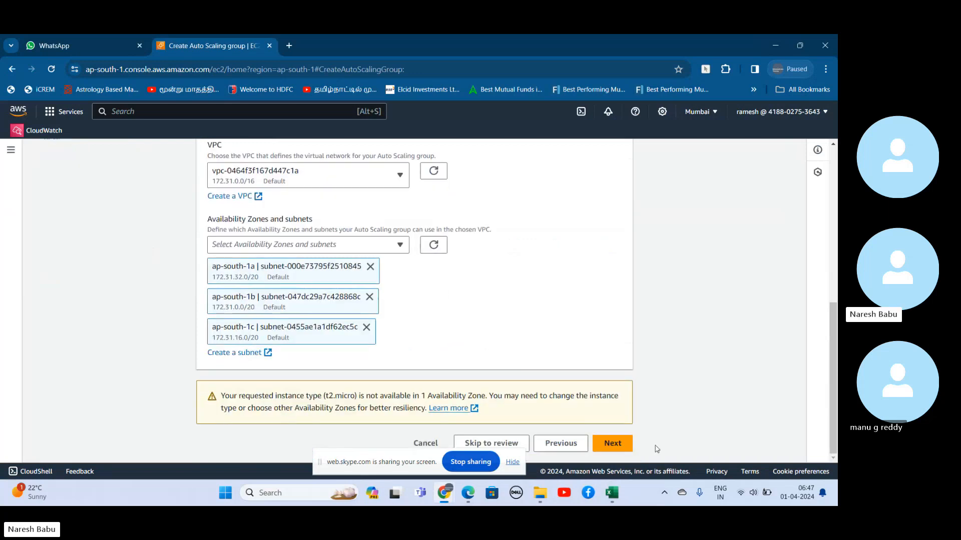
pyautogui.click(625, 449)
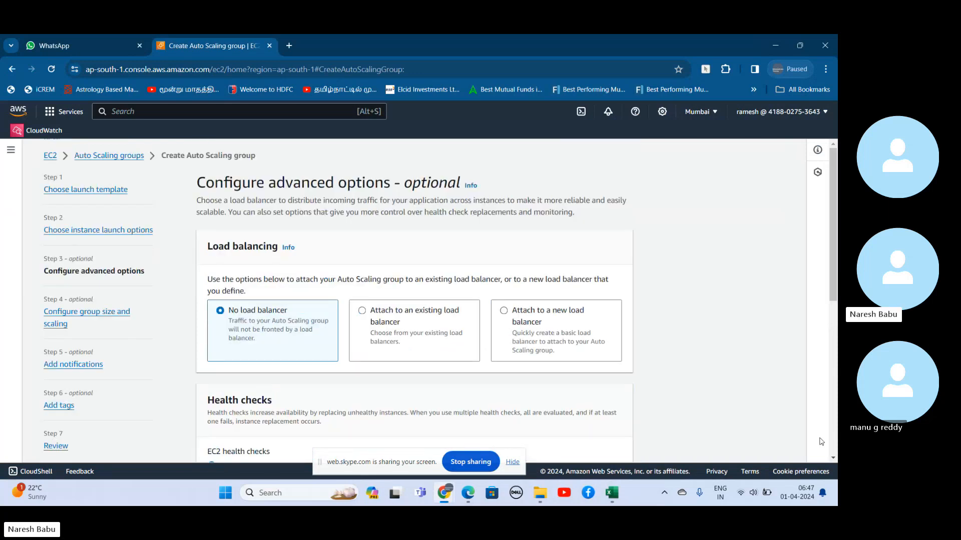
pyautogui.scroll(-6, 518, 340)
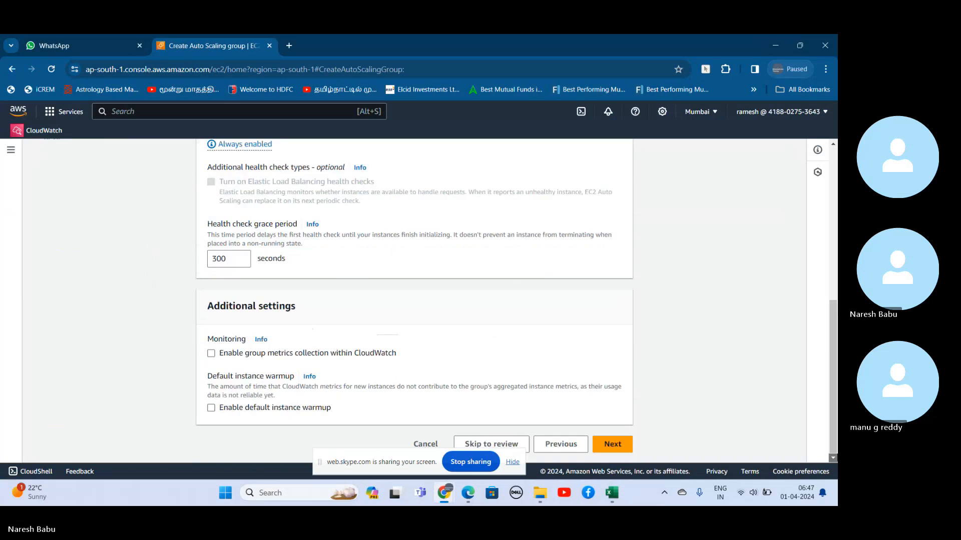
pyautogui.click(614, 436)
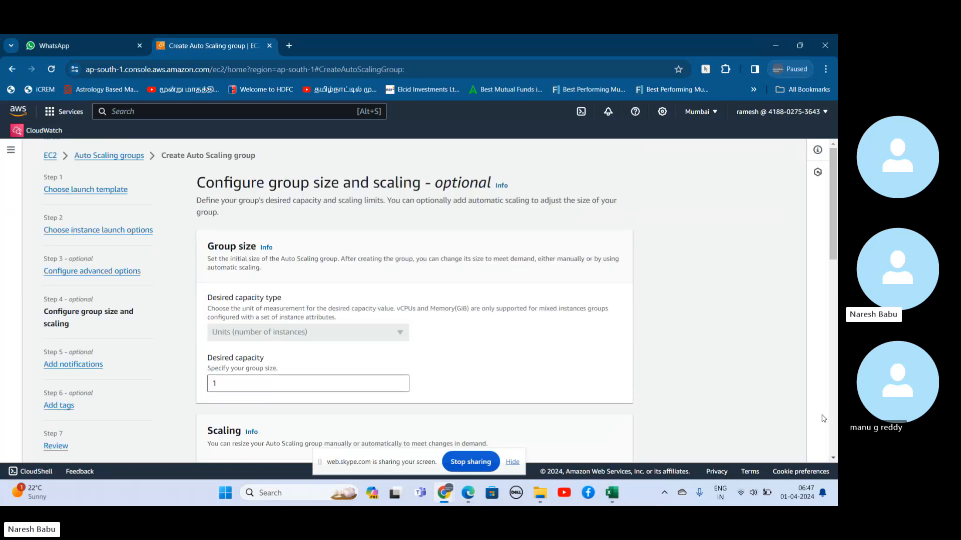
# - Choose a target tracking scaling policy for automatic scaling and keep Average CPU utilization as its metric type
pyautogui.scroll(-6, 517, 354)
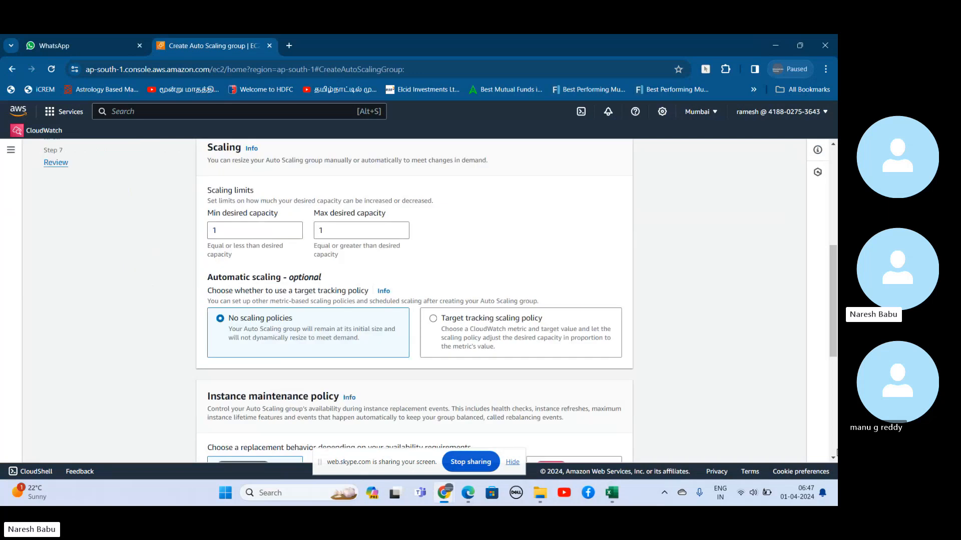
pyautogui.click(518, 322)
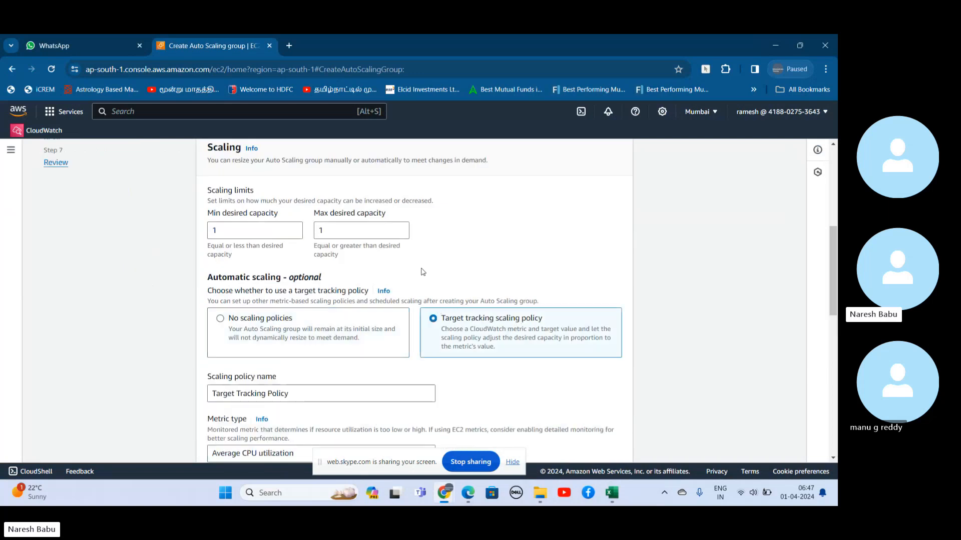
pyautogui.click(833, 458)
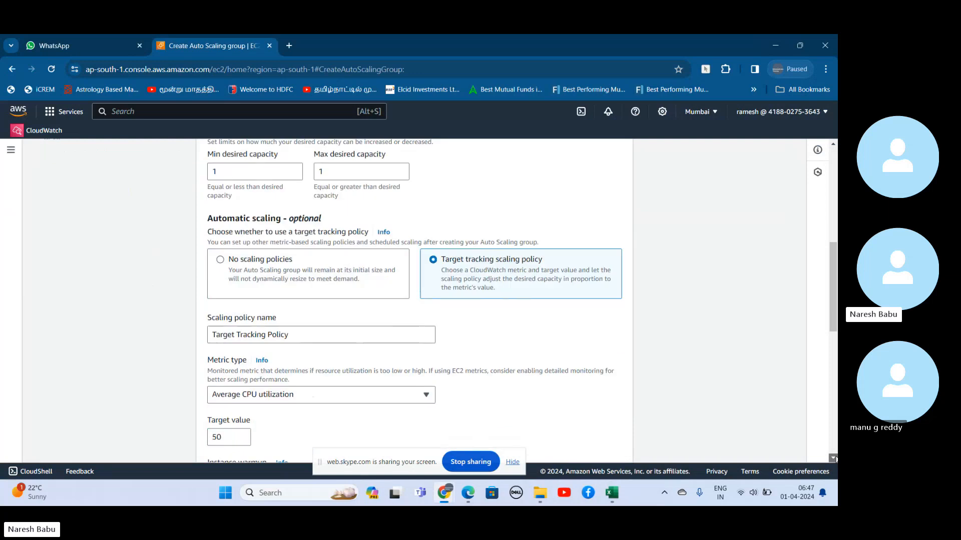
pyautogui.scroll(-1, 833, 457)
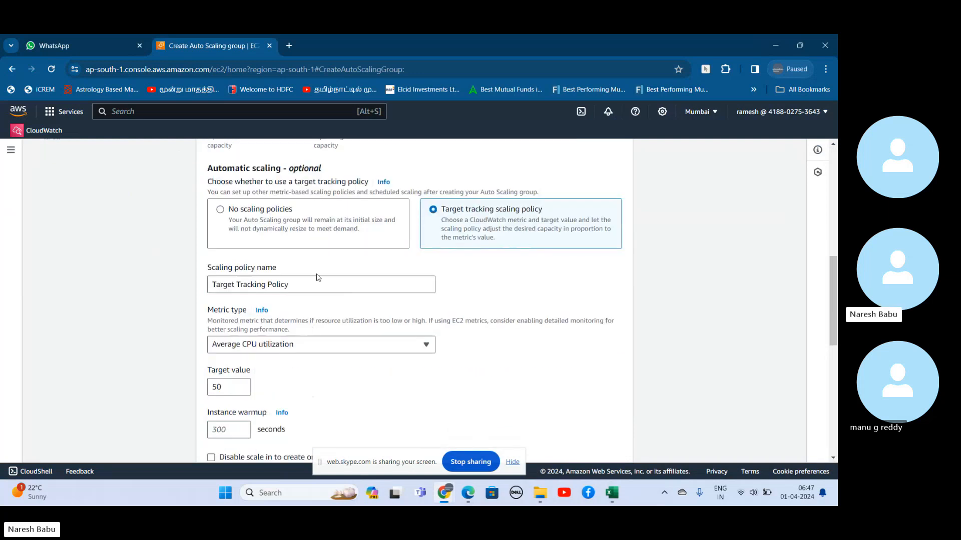
pyautogui.click(297, 288)
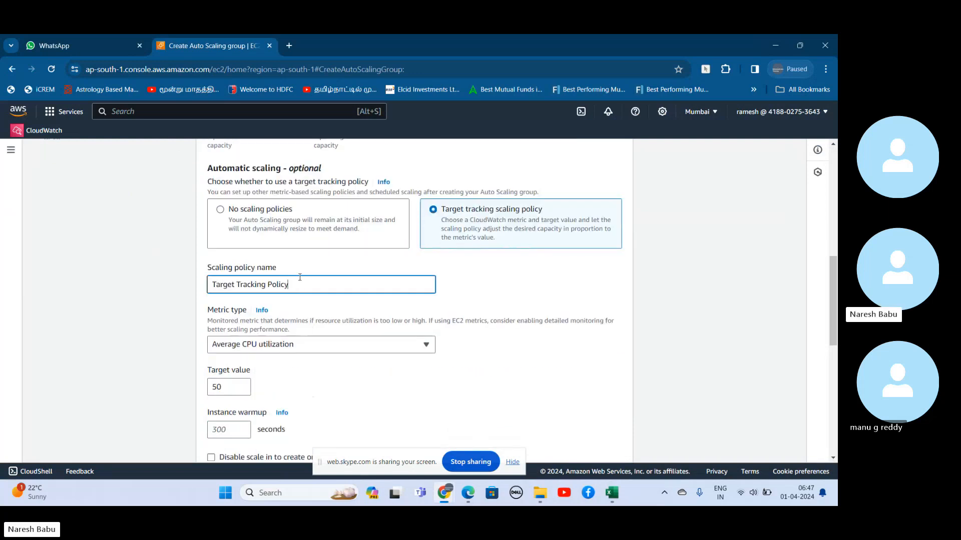
pyautogui.click(340, 343)
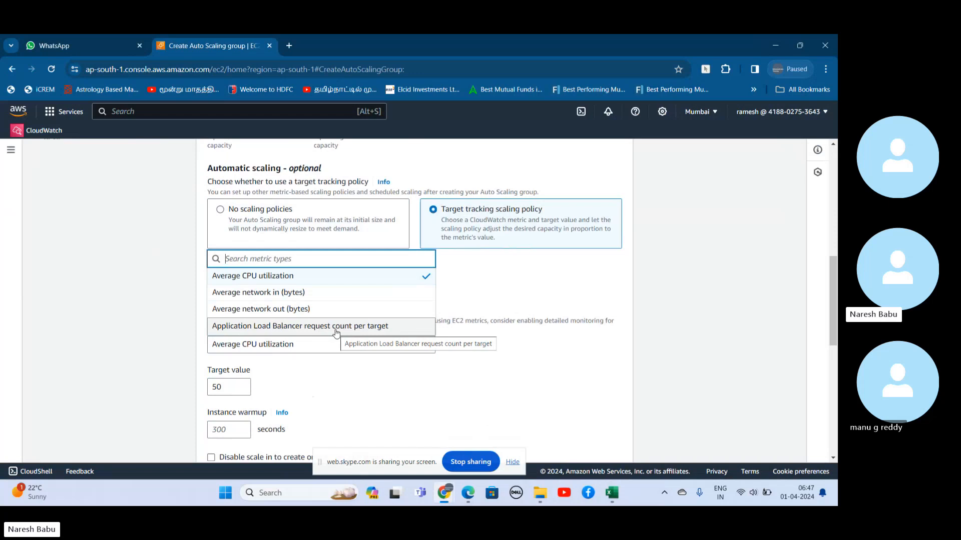
pyautogui.click(320, 386)
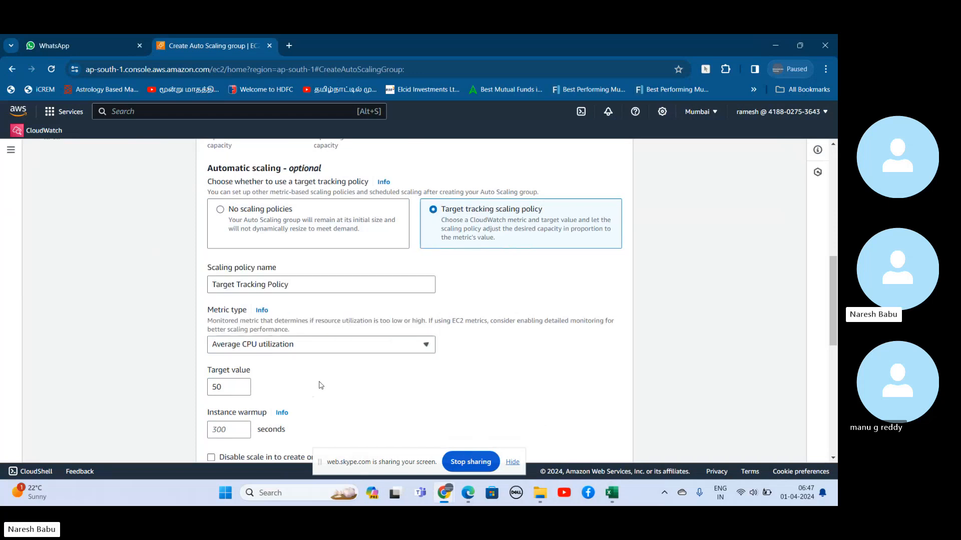
# - Set the scaling policy's target value to 80 and its instance warmup to 150 seconds
pyautogui.click(225, 393)
pyautogui.press('BackSpace')
pyautogui.write('80')
pyautogui.click(254, 433)
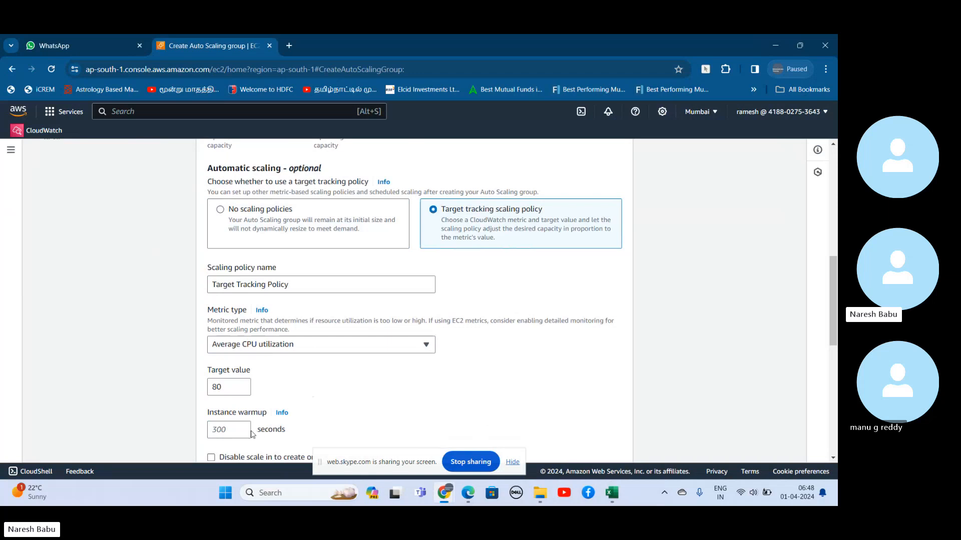
pyautogui.click(226, 431)
pyautogui.write('150')
pyautogui.click(298, 414)
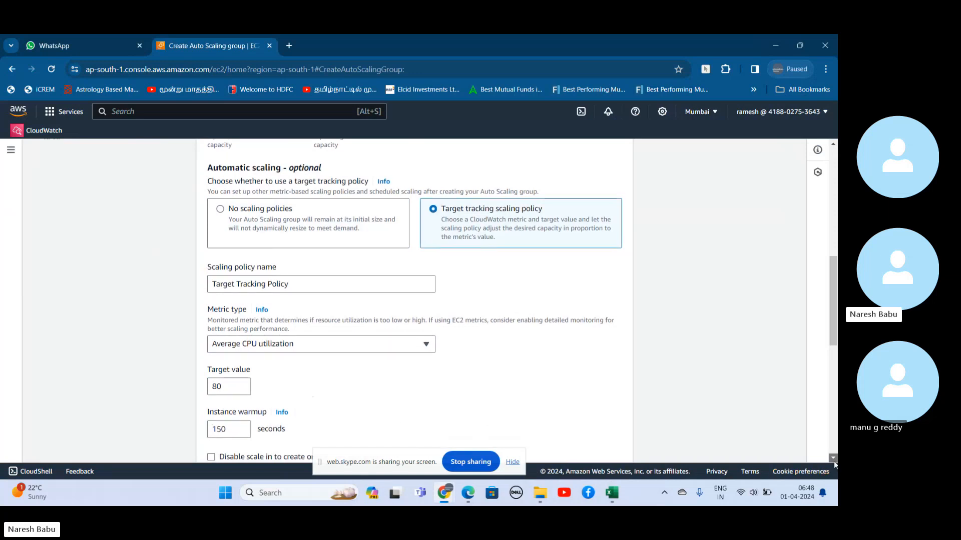
pyautogui.scroll(-3, 834, 460)
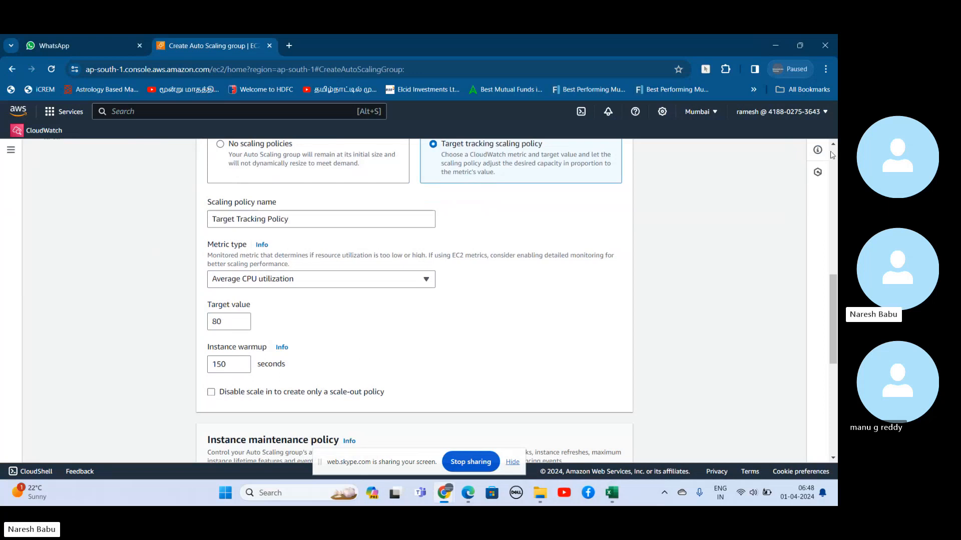
pyautogui.scroll(2, 832, 155)
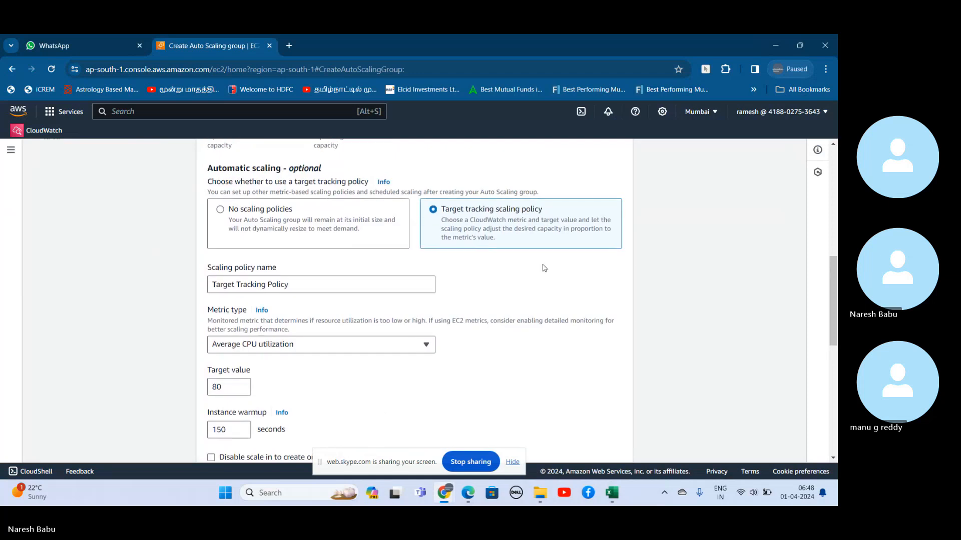
pyautogui.click(832, 457)
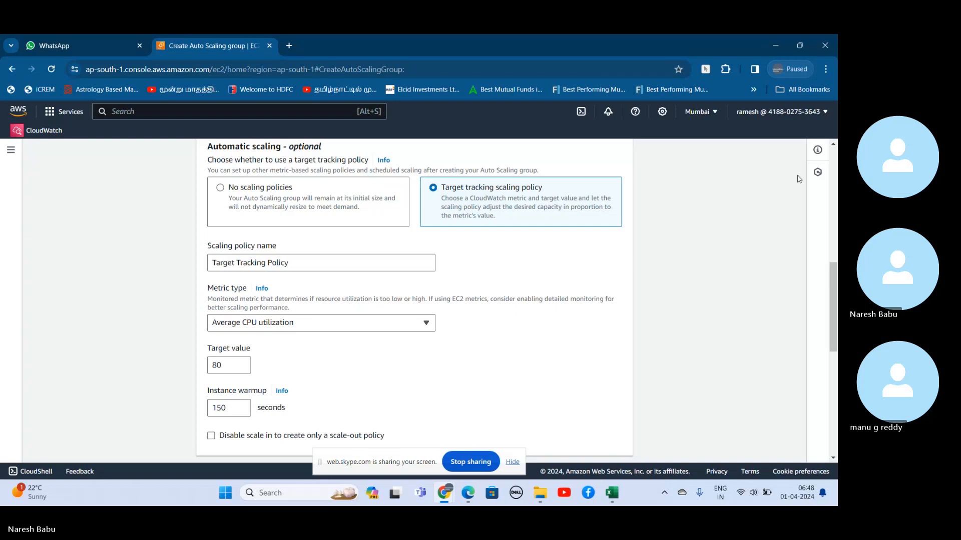
pyautogui.click(832, 145)
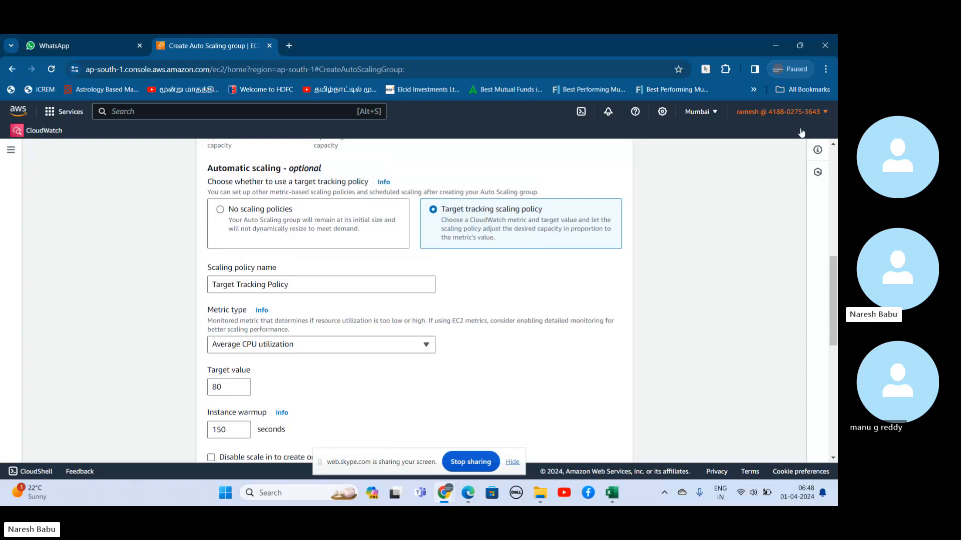
pyautogui.scroll(5, 383, 349)
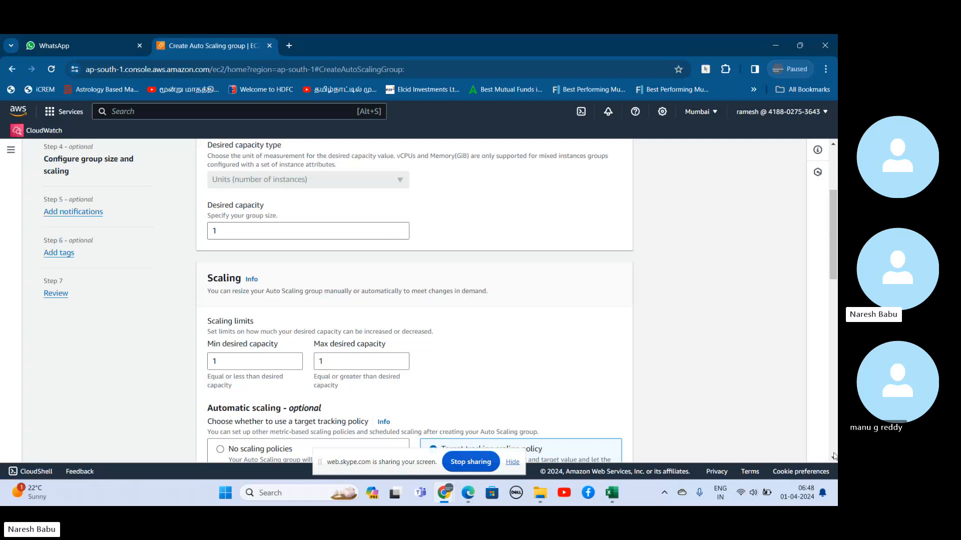
# - Check the computer's overall CPU utilization in Task Manager and close it again
pyautogui.scroll(-5, 833, 457)
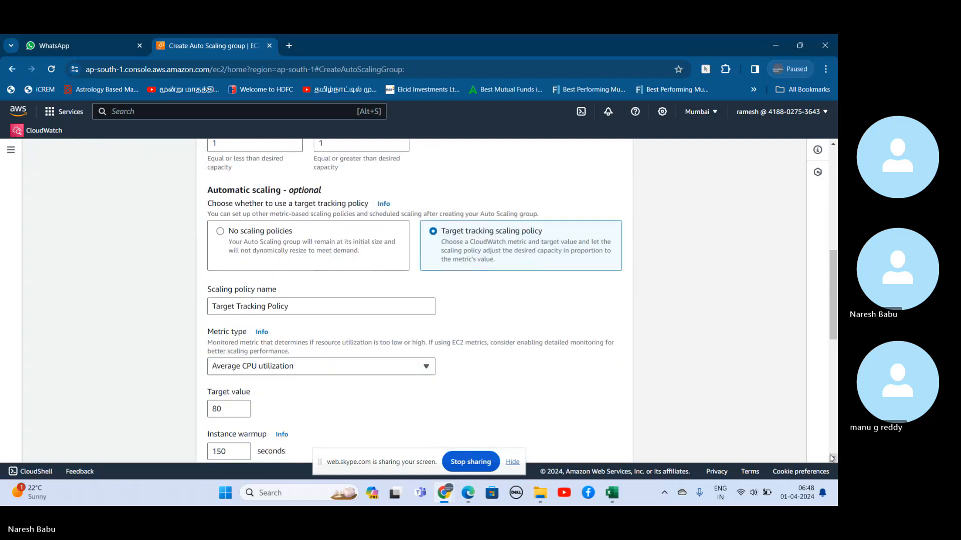
pyautogui.click(831, 457)
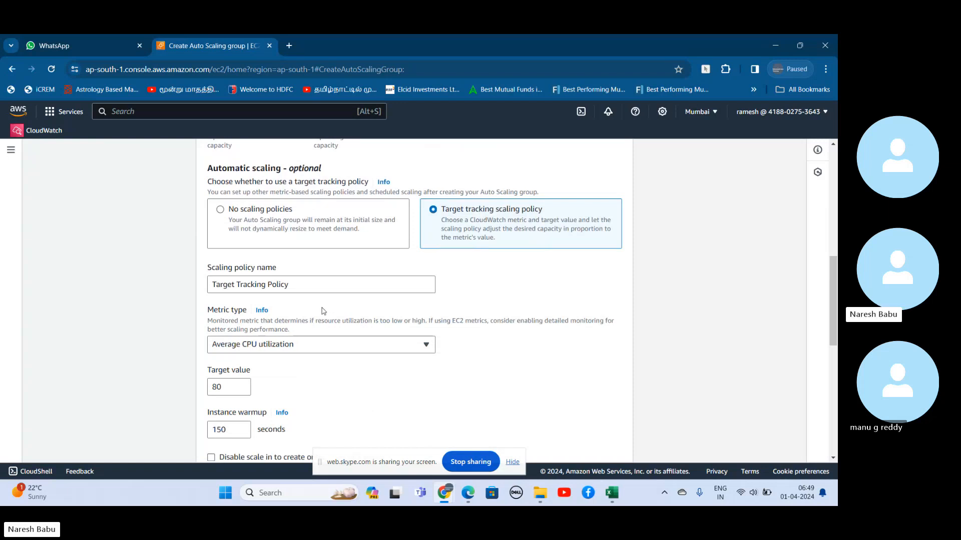
pyautogui.click(291, 280)
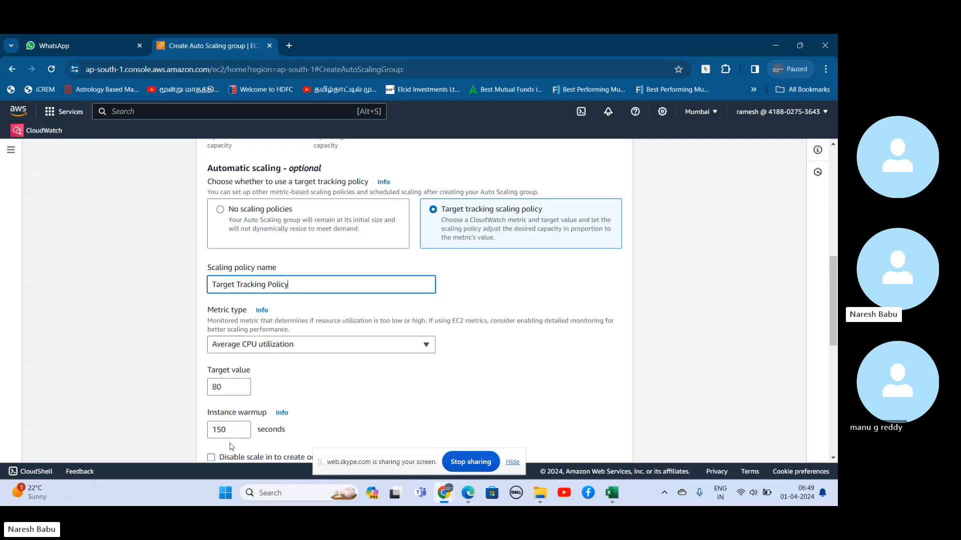
pyautogui.rightClick(158, 498)
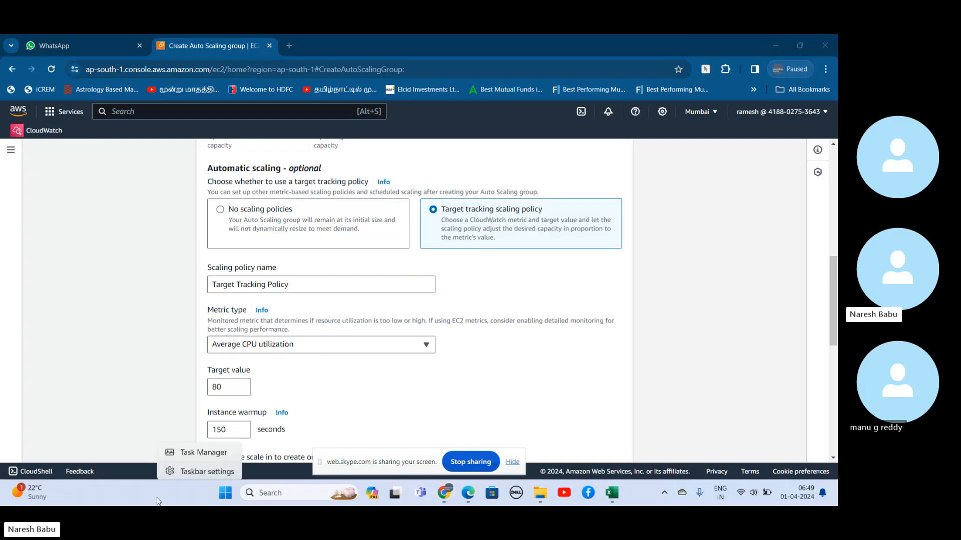
pyautogui.click(198, 455)
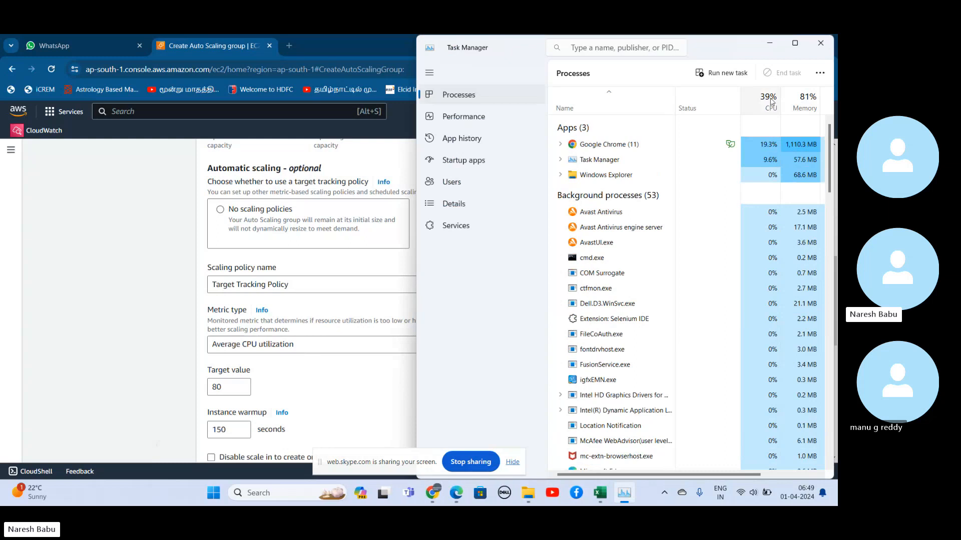
pyautogui.moveTo(744, 50); pyautogui.dragTo(628, 79)
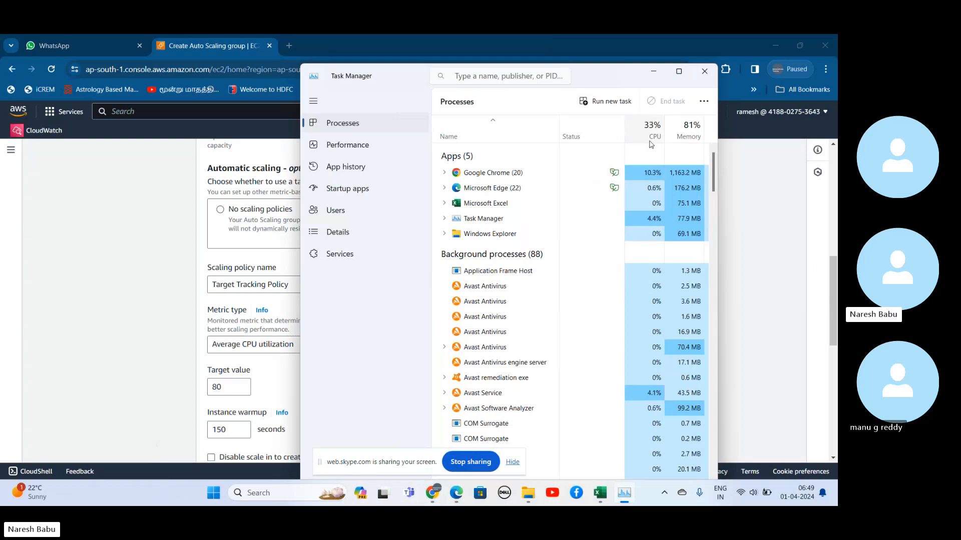
pyautogui.click(707, 73)
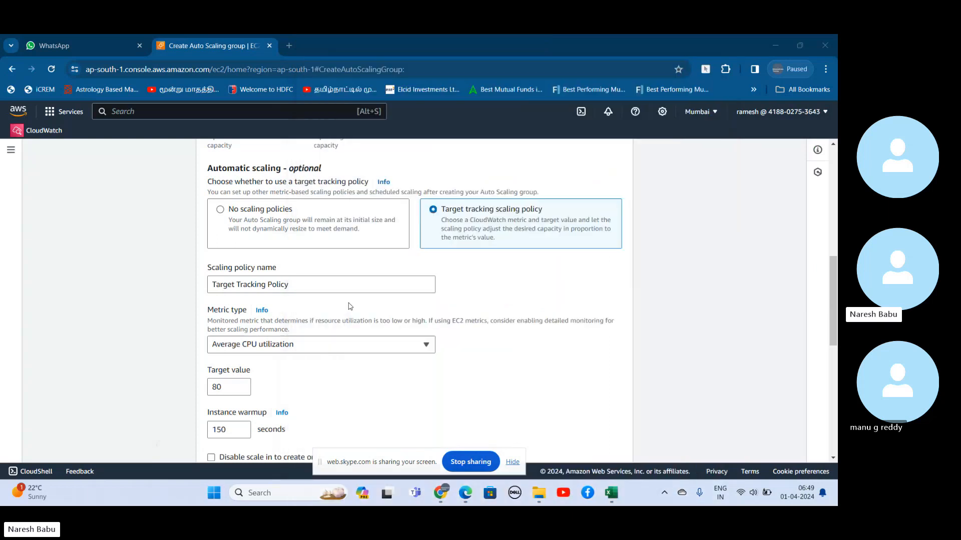
# - Set the Auto Scaling group's desired capacity to 2
pyautogui.click(232, 383)
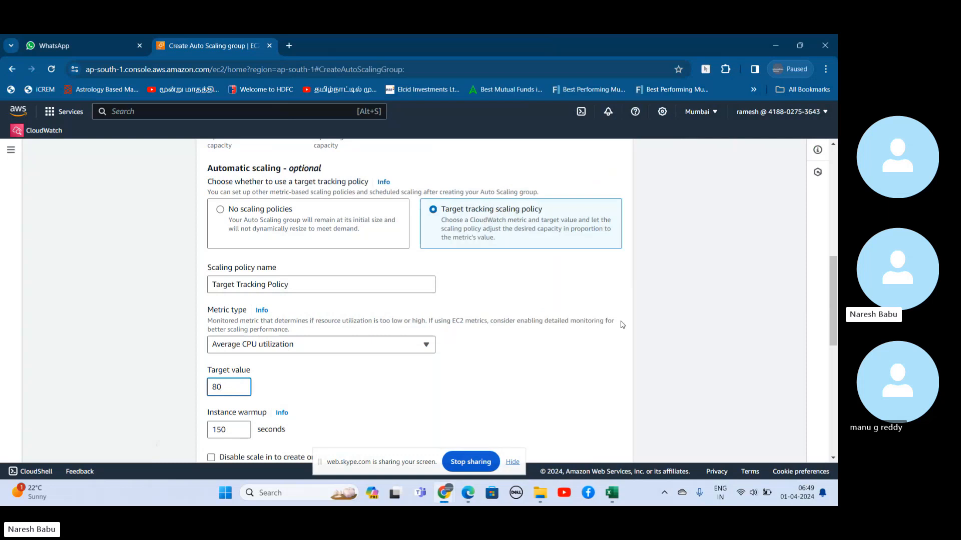
pyautogui.scroll(3, 834, 153)
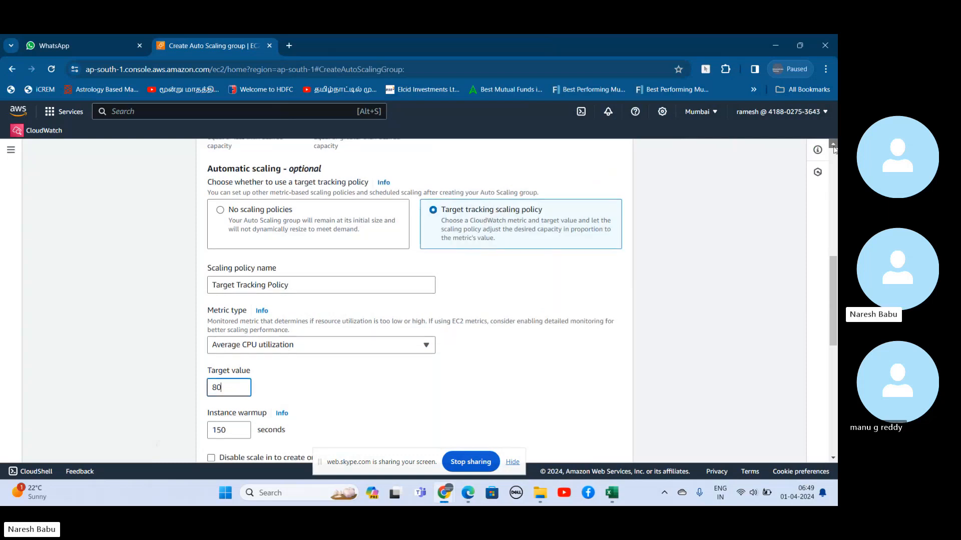
pyautogui.scroll(3, 833, 150)
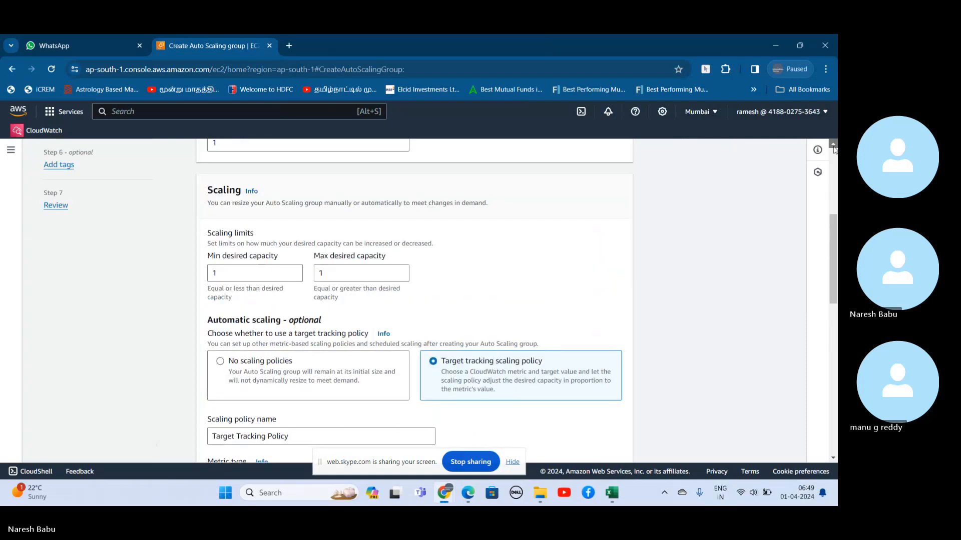
pyautogui.click(376, 181)
pyautogui.press('BackSpace')
pyautogui.write('0')
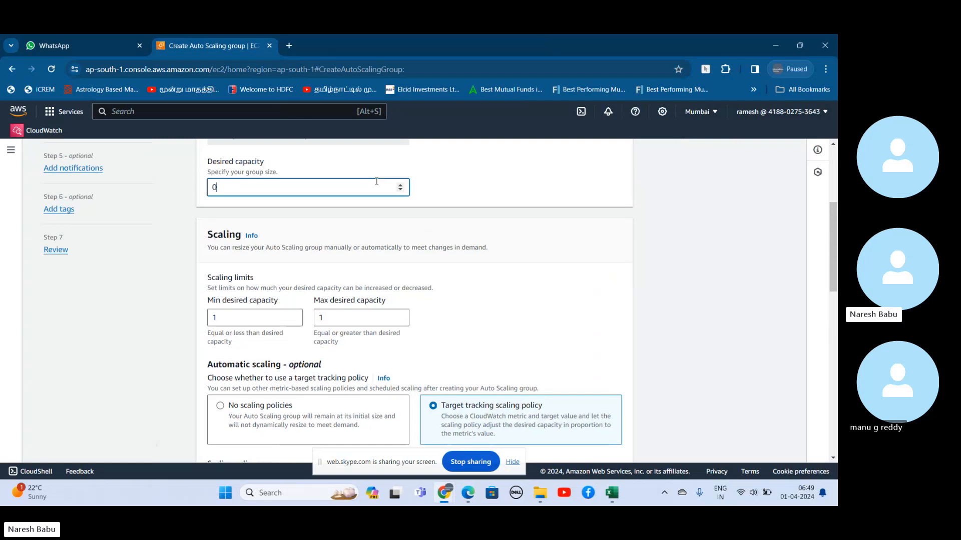
pyautogui.press('BackSpace')
pyautogui.write('2')
# - Set the group's max desired capacity to 5 in the scaling limits
pyautogui.click(377, 325)
pyautogui.press('BackSpace')
pyautogui.write('2')
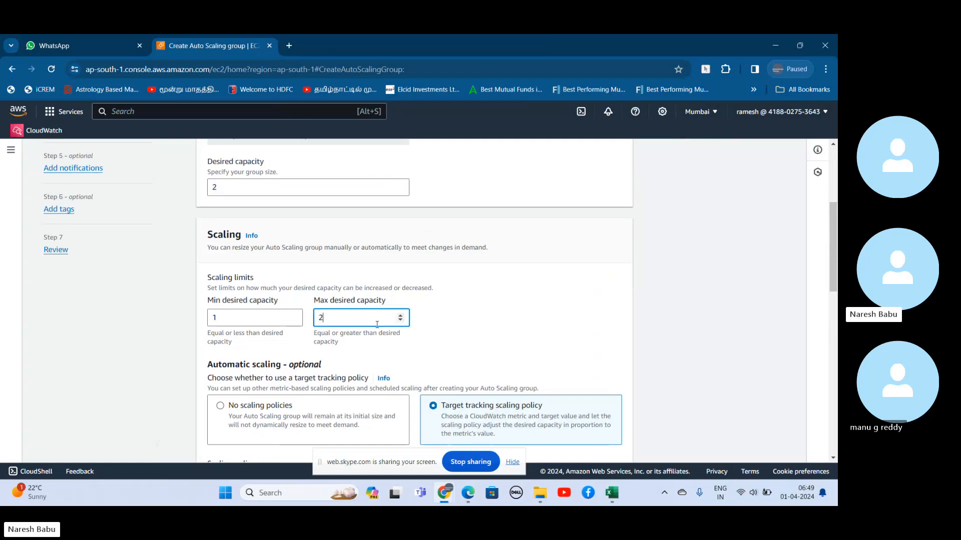
pyautogui.press('BackSpace')
pyautogui.write('5')
# - Set the target value of the Average CPU utilization tracking policy to 50
pyautogui.click(833, 458)
pyautogui.scroll(-3, 358, 358)
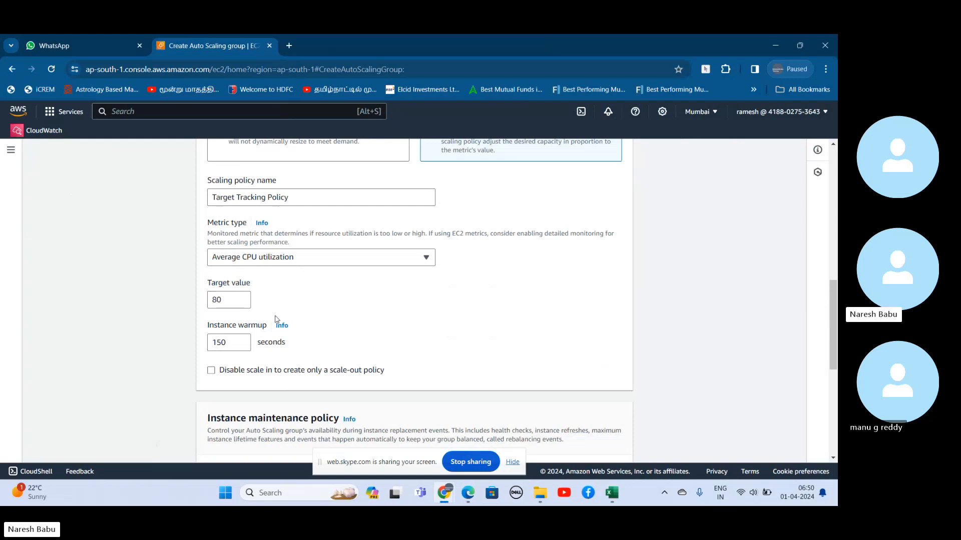
pyautogui.click(223, 298)
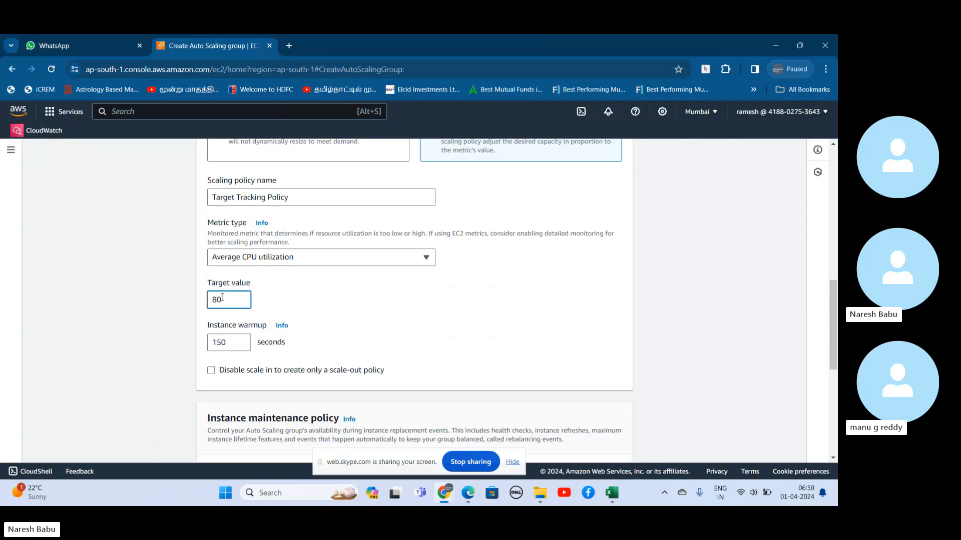
pyautogui.press('BackSpace')
pyautogui.press('BackSpace')
pyautogui.write('6')
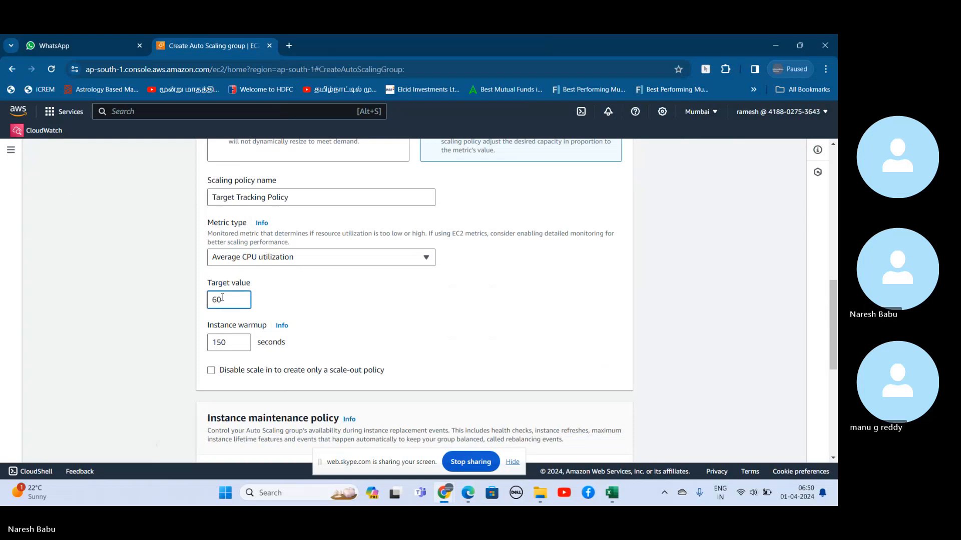
pyautogui.press('BackSpace')
pyautogui.write('8')
pyautogui.press('BackSpace')
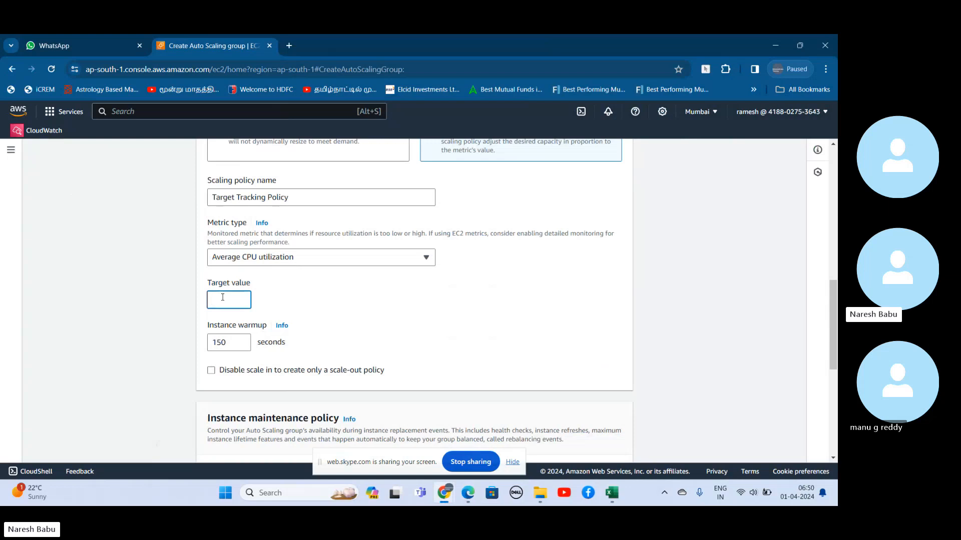
pyautogui.write('60')
pyautogui.press('BackSpace')
pyautogui.write('0')
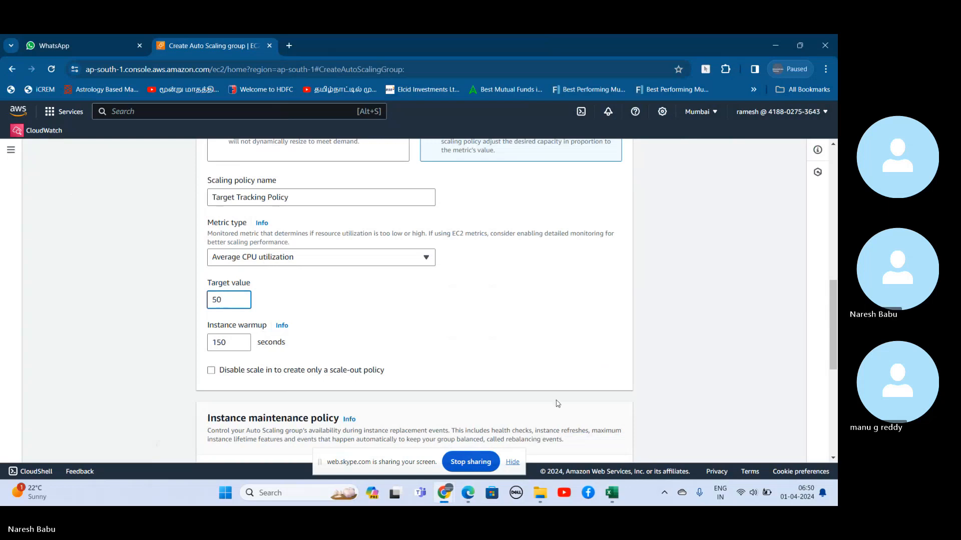
# - Reopen Task Manager to compare the current CPU load with the policy's target value, and close it
pyautogui.rightClick(634, 498)
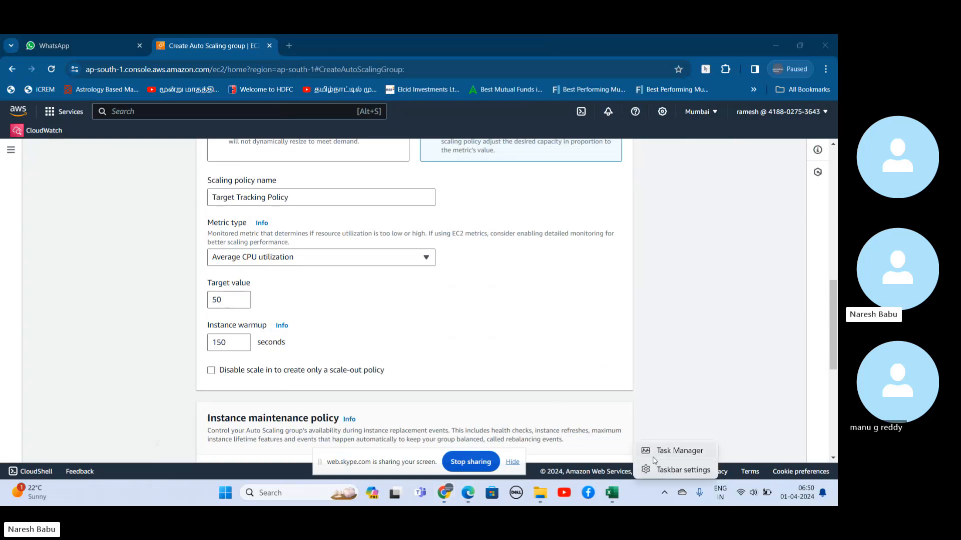
pyautogui.click(656, 453)
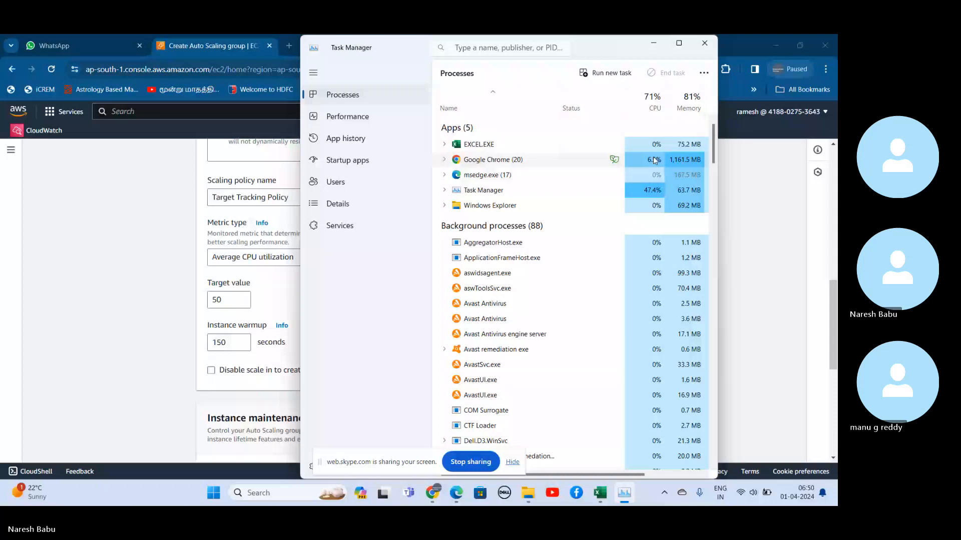
pyautogui.click(705, 43)
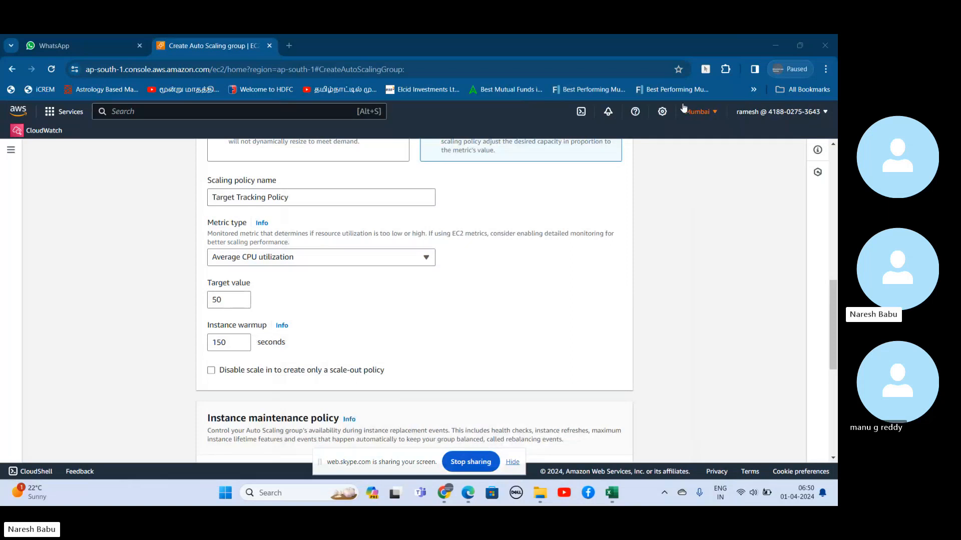
# - Try the option that disables scale in to create only a scale-out policy, and leave it off
pyautogui.click(833, 167)
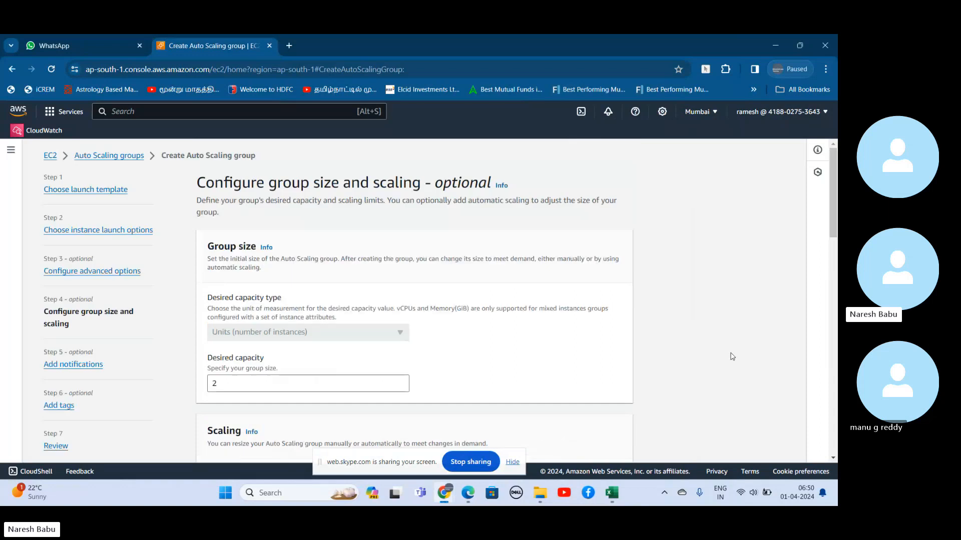
pyautogui.click(833, 458)
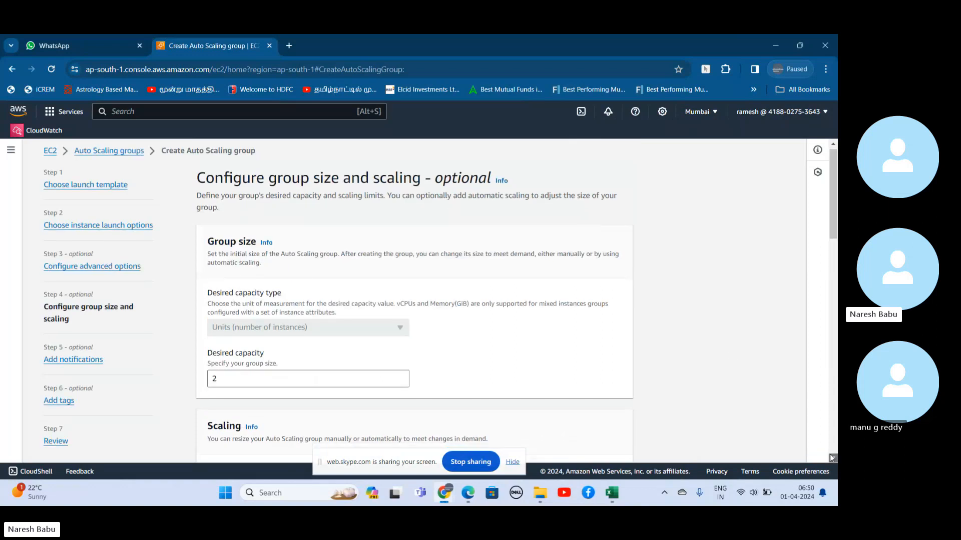
pyautogui.scroll(-2, 832, 458)
pyautogui.scroll(-4, 833, 458)
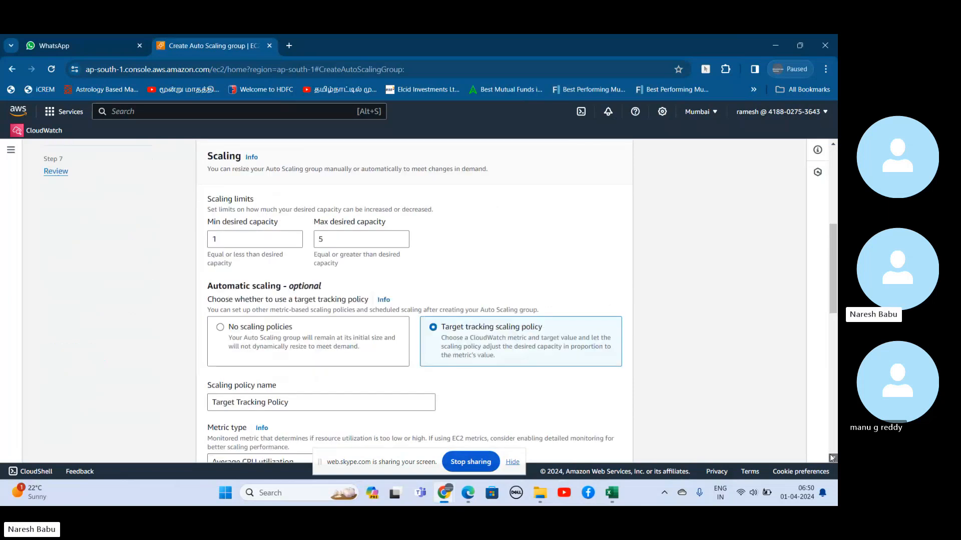
pyautogui.scroll(-5, 632, 414)
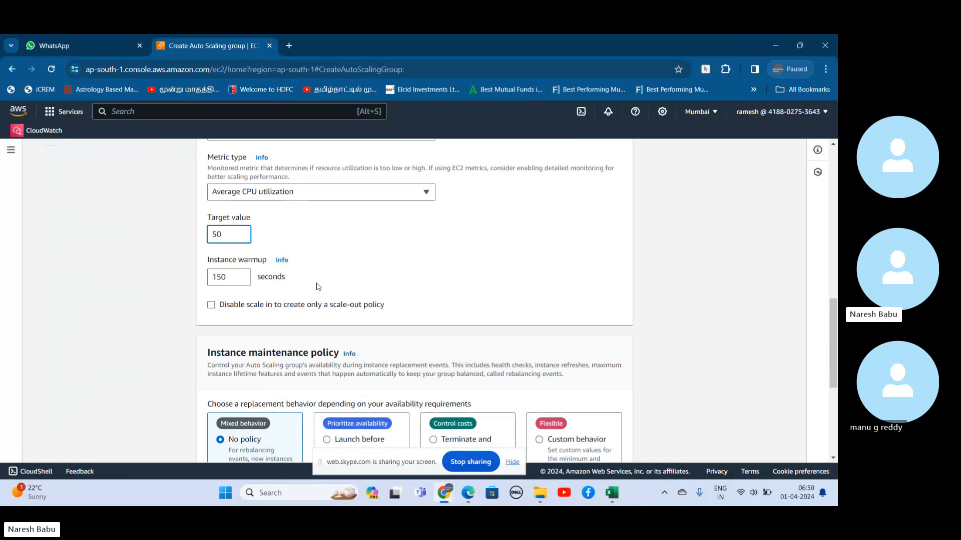
pyautogui.click(211, 306)
pyautogui.click(211, 305)
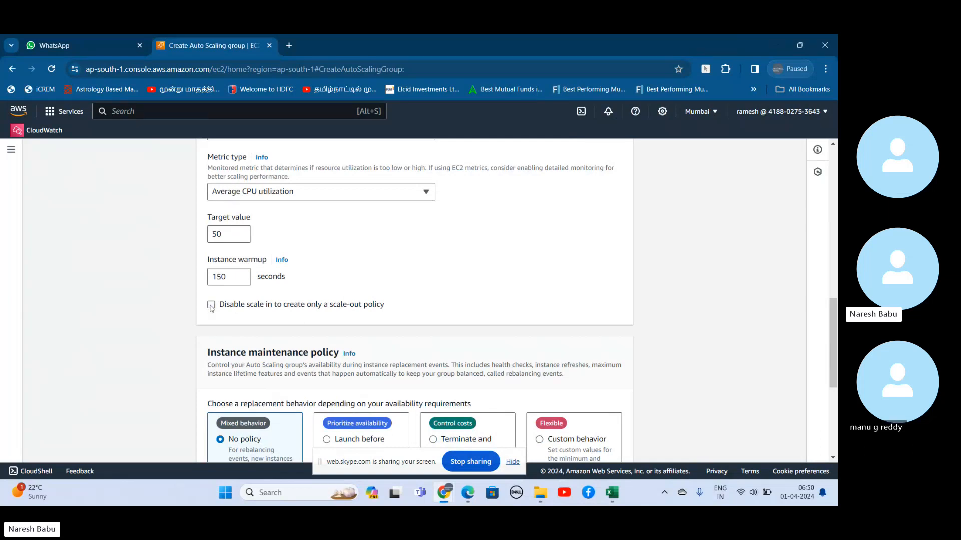
pyautogui.click(211, 305)
pyautogui.click(211, 306)
# - Examine the instance maintenance policy, scale-in protection, group size, scaling limits and target tracking settings
pyautogui.scroll(-5, 831, 460)
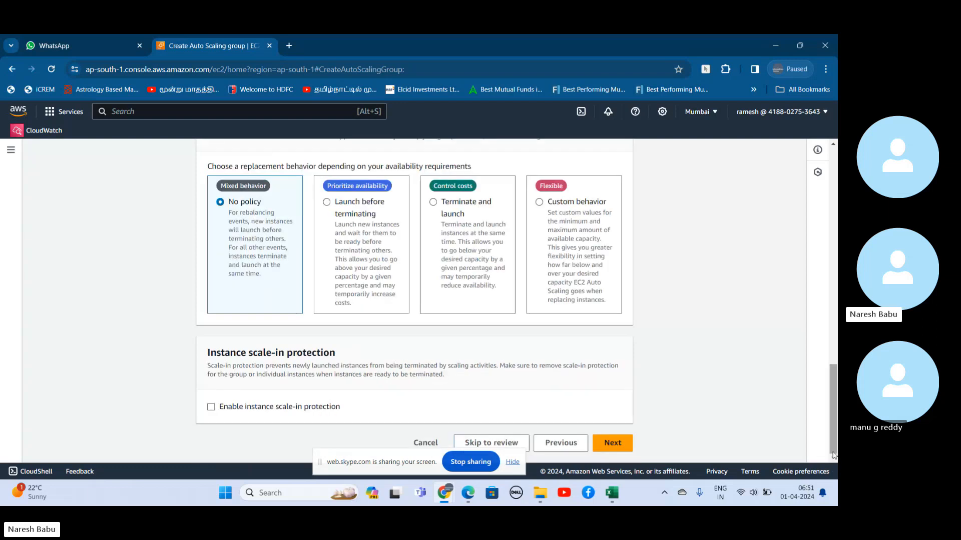
pyautogui.scroll(10, 835, 175)
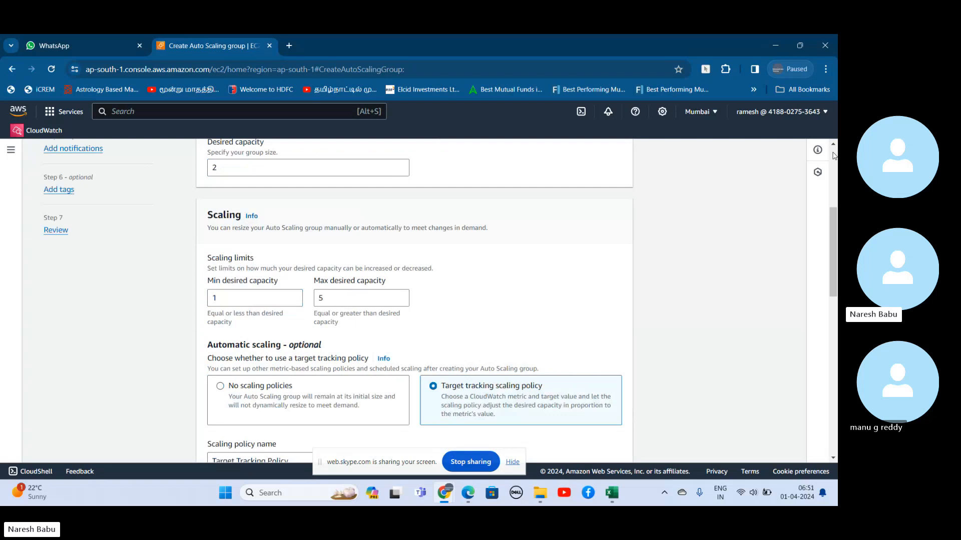
pyautogui.scroll(5, 835, 155)
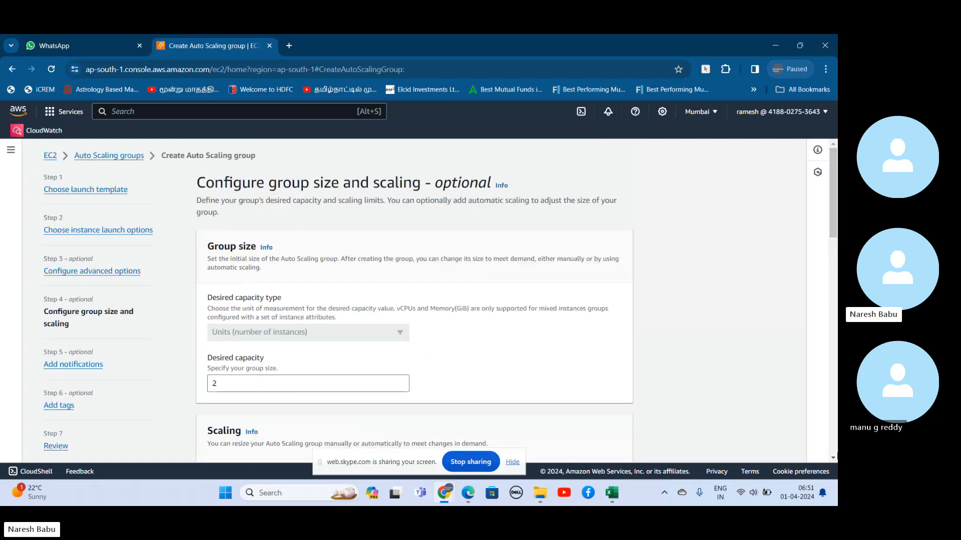
pyautogui.click(834, 451)
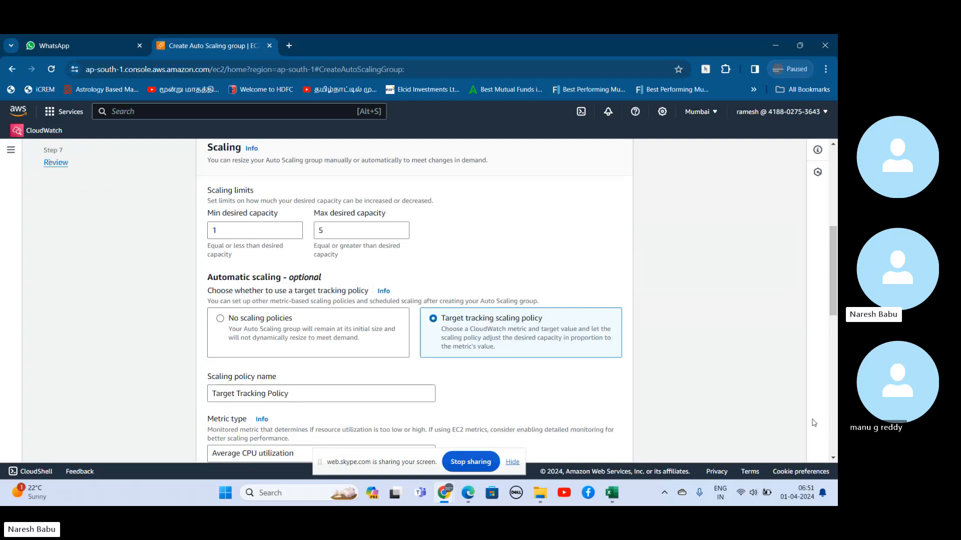
pyautogui.click(834, 441)
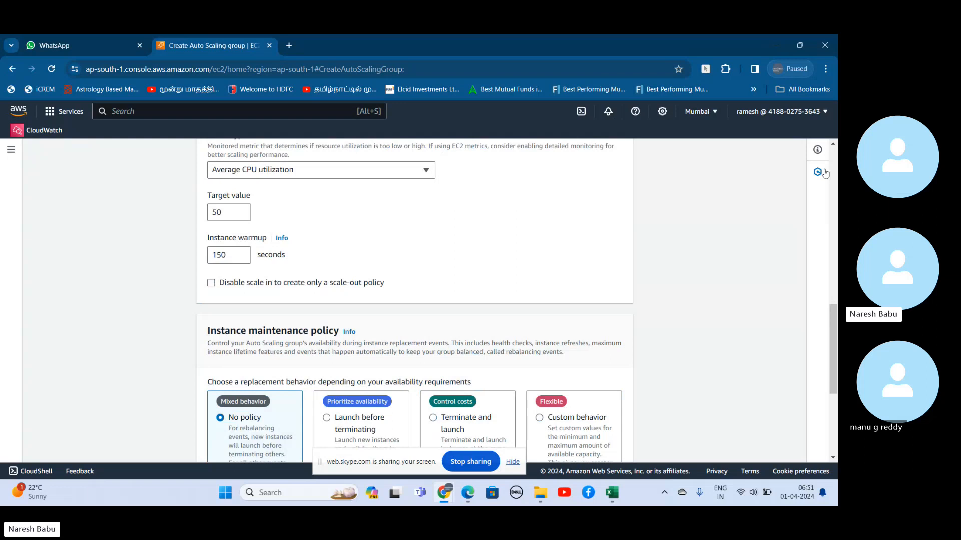
pyautogui.click(833, 145)
pyautogui.click(833, 145)
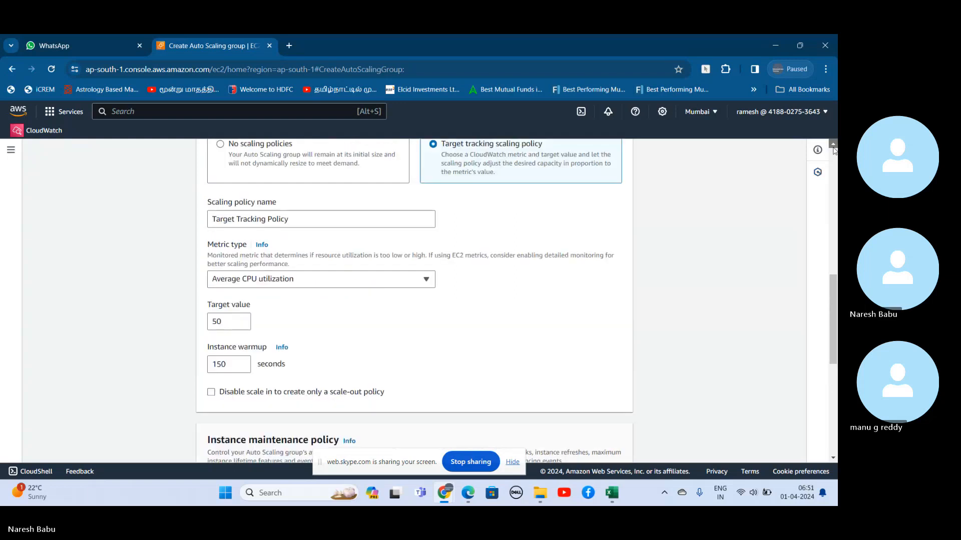
pyautogui.click(833, 145)
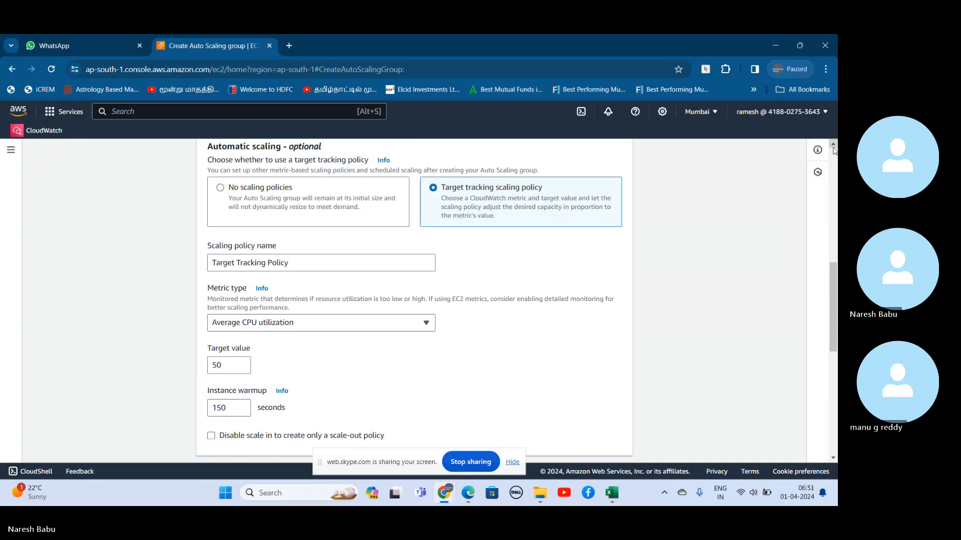
pyautogui.click(833, 146)
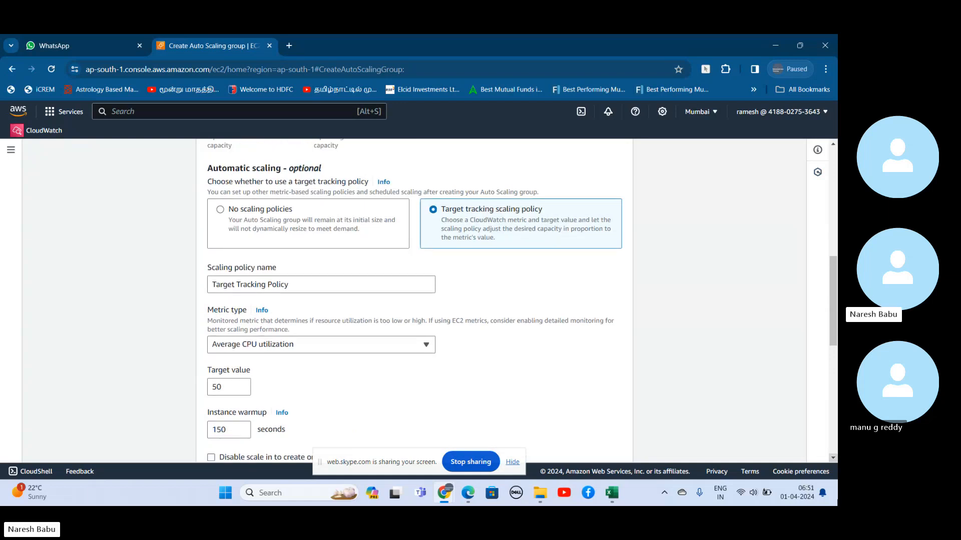
pyautogui.click(833, 458)
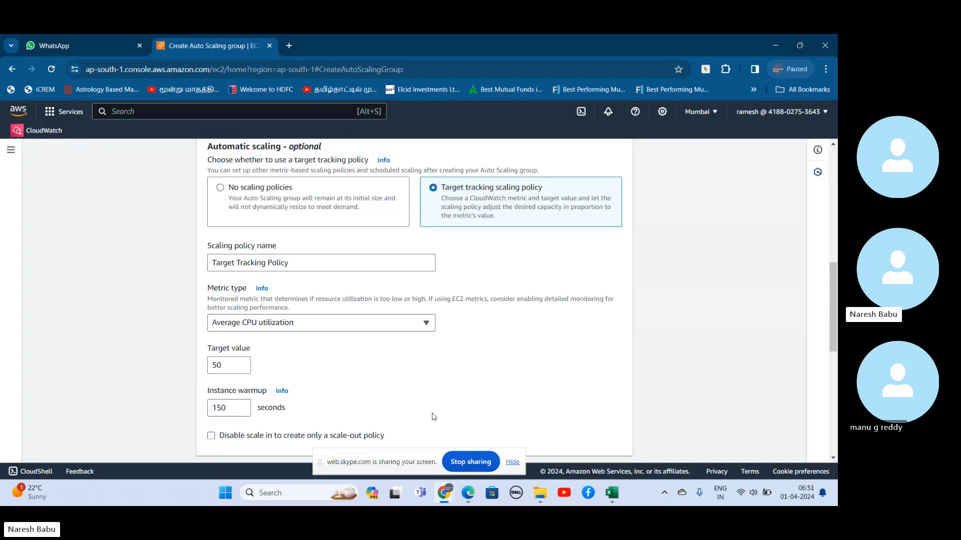
pyautogui.moveTo(444, 493)
pyautogui.click(394, 445)
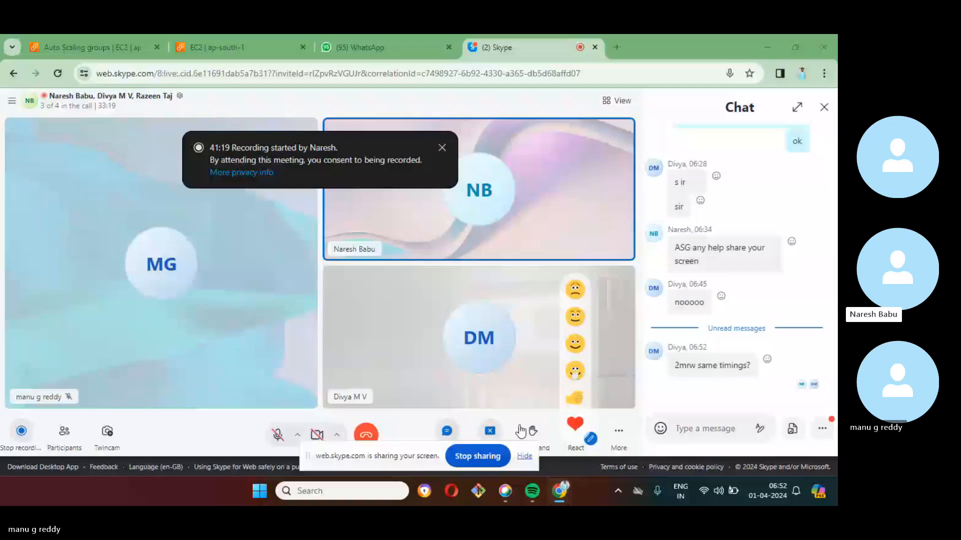
# - Go to the EC2 load balancers and start creating an Application Load Balancer
pyautogui.click(217, 46)
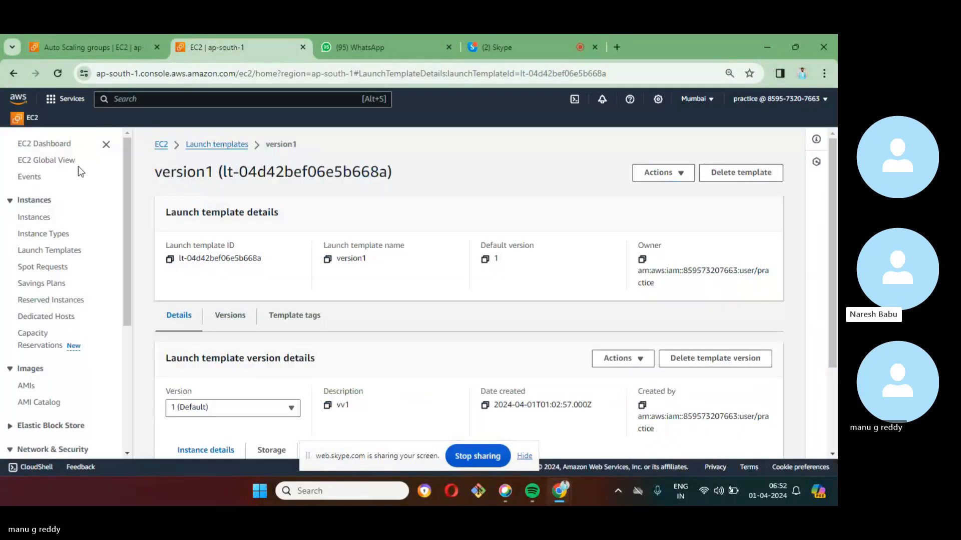
pyautogui.scroll(-5, 129, 452)
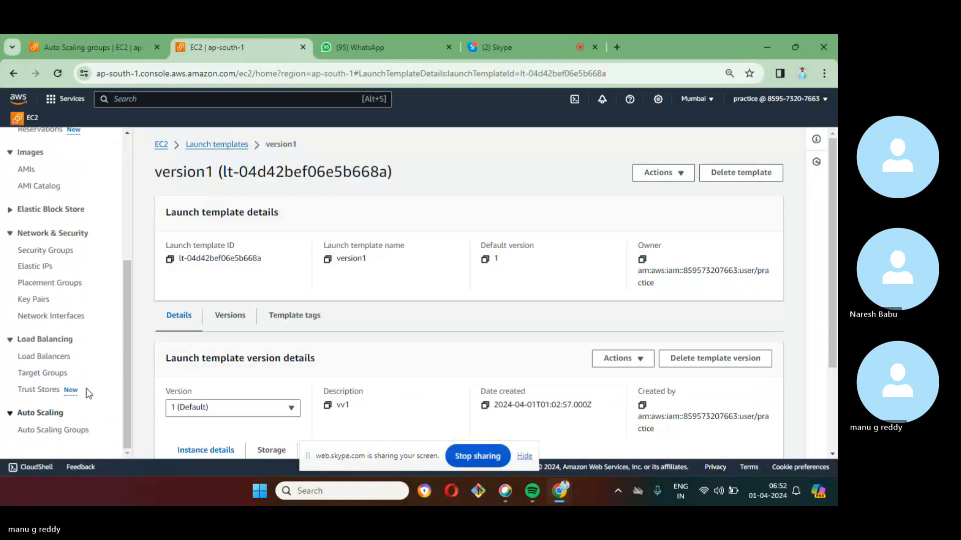
pyautogui.click(50, 358)
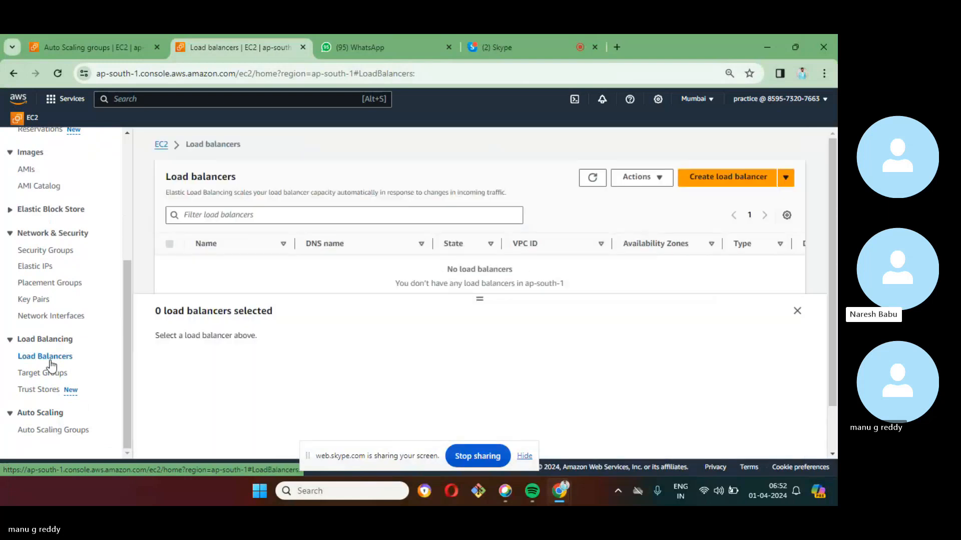
pyautogui.click(749, 179)
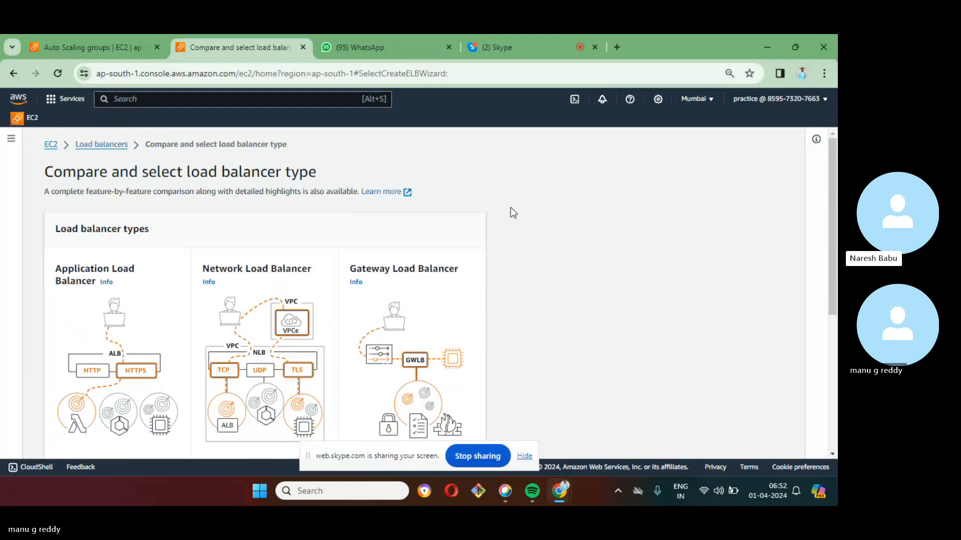
pyautogui.scroll(-3, 515, 212)
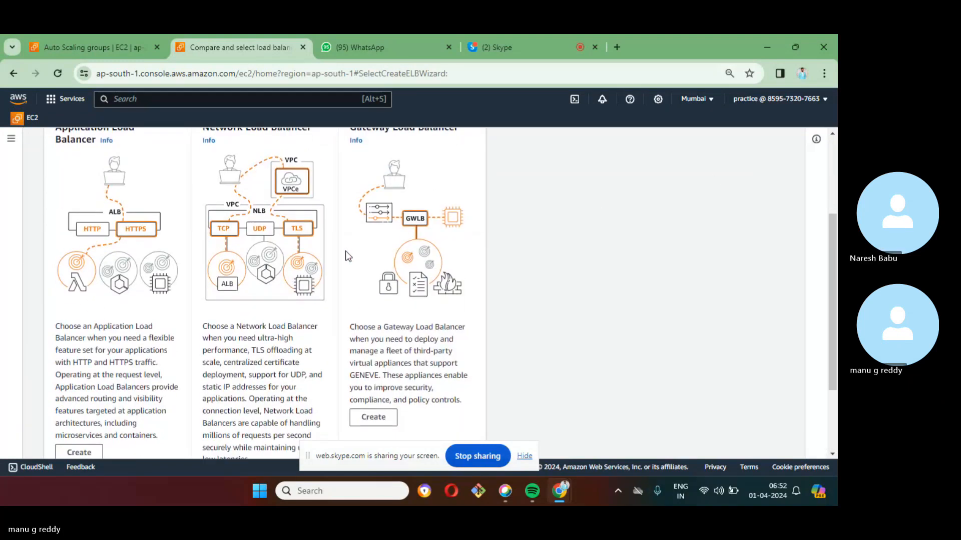
pyautogui.scroll(-2, 346, 250)
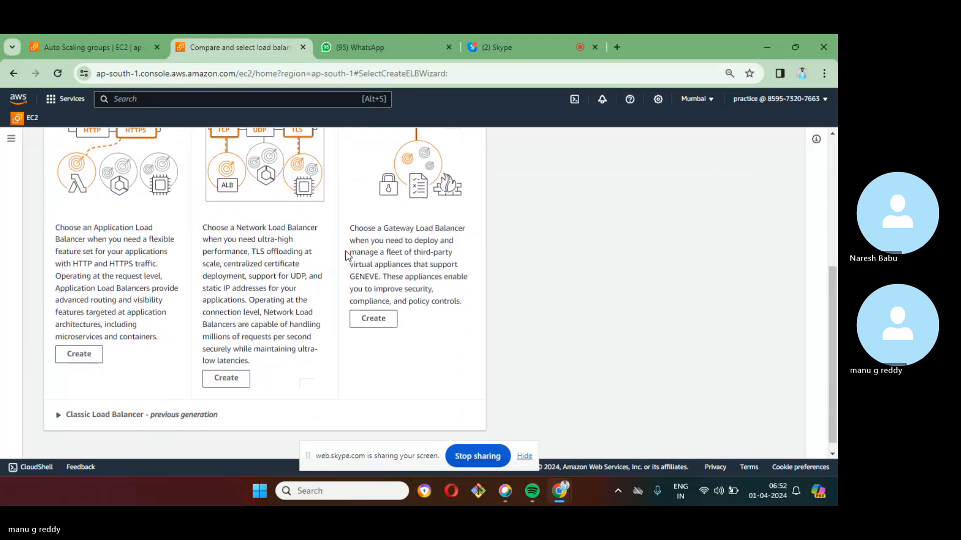
pyautogui.click(88, 347)
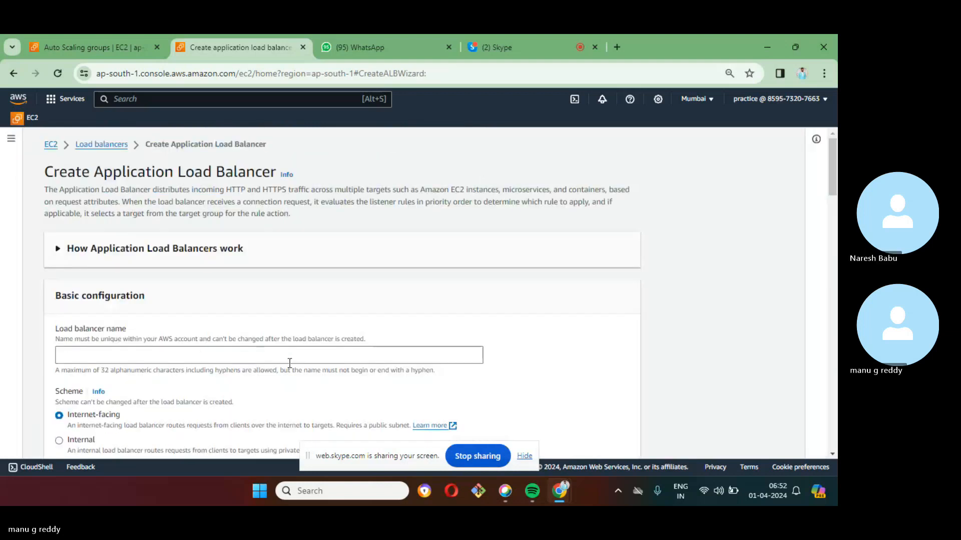
# - Name the new Application Load Balancer myloadbalncer
pyautogui.click(236, 354)
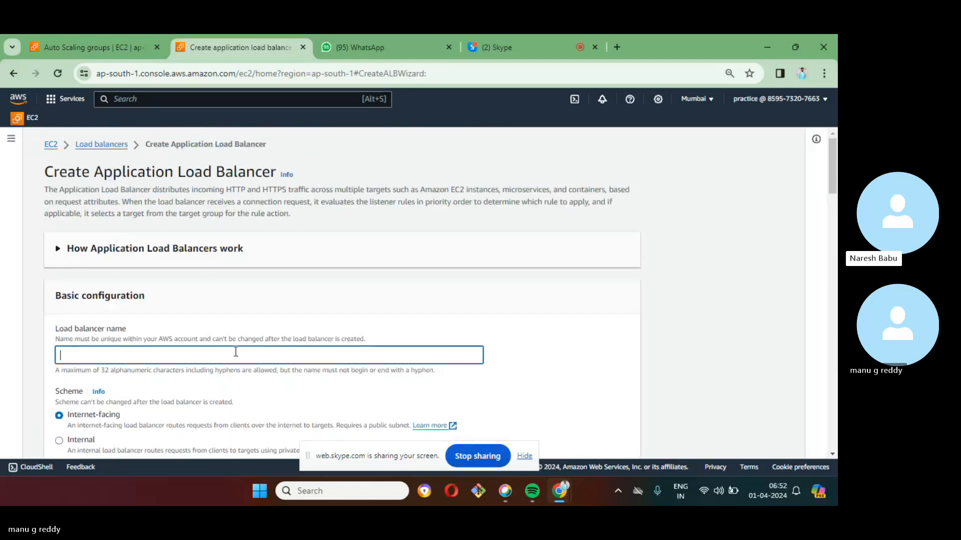
pyautogui.write('myloadb')
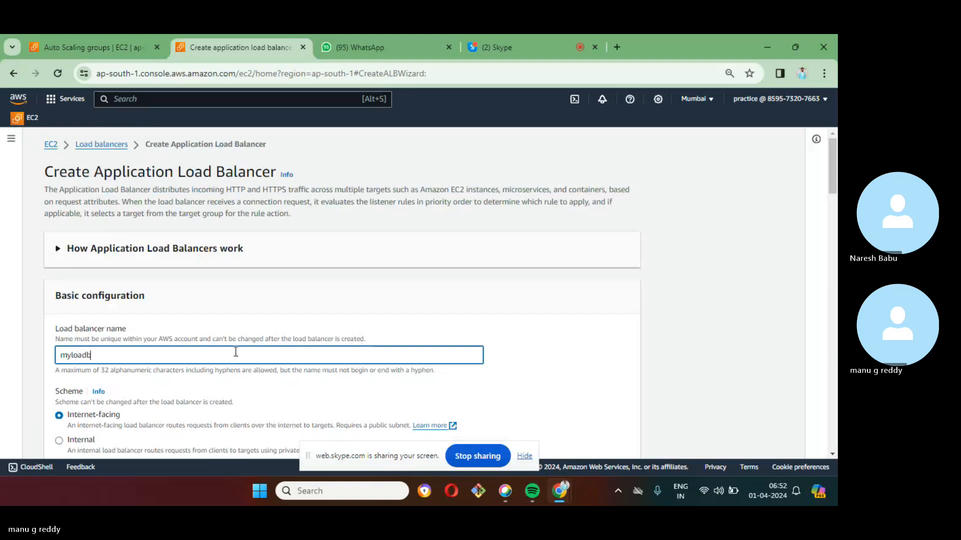
pyautogui.write('alncer')
# - Map the load balancer to the availability zones ap-south-1a, ap-south-1b and ap-south-1c with their preselected subnets
pyautogui.scroll(-9, 235, 352)
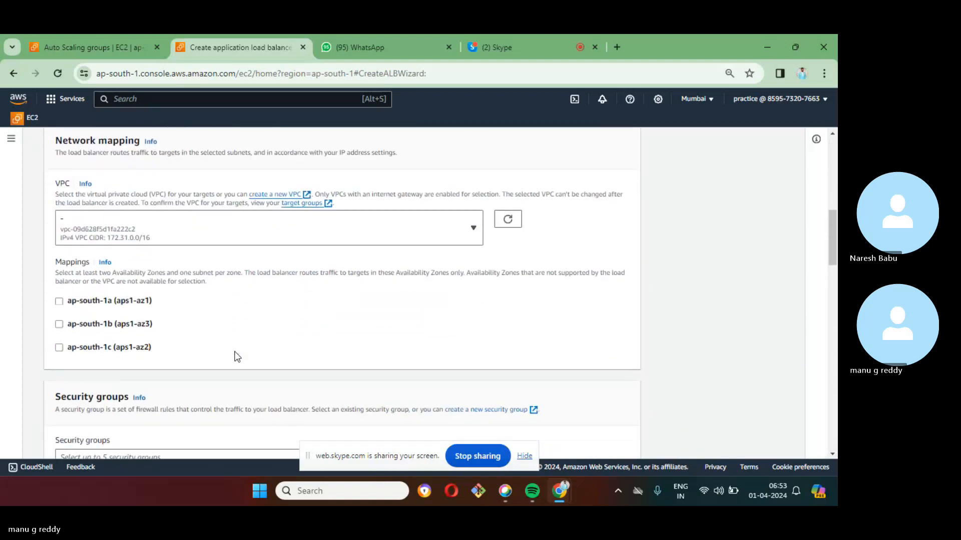
pyautogui.click(59, 302)
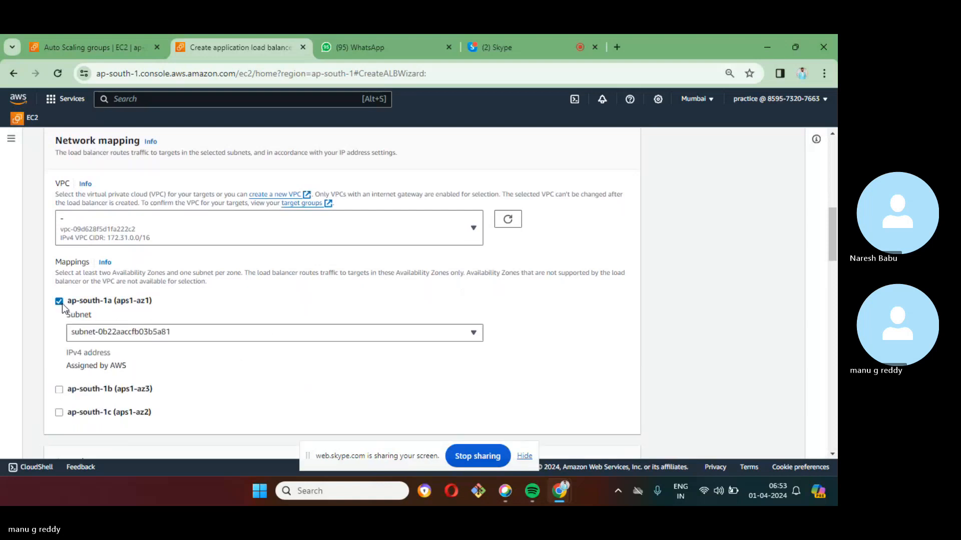
pyautogui.click(60, 389)
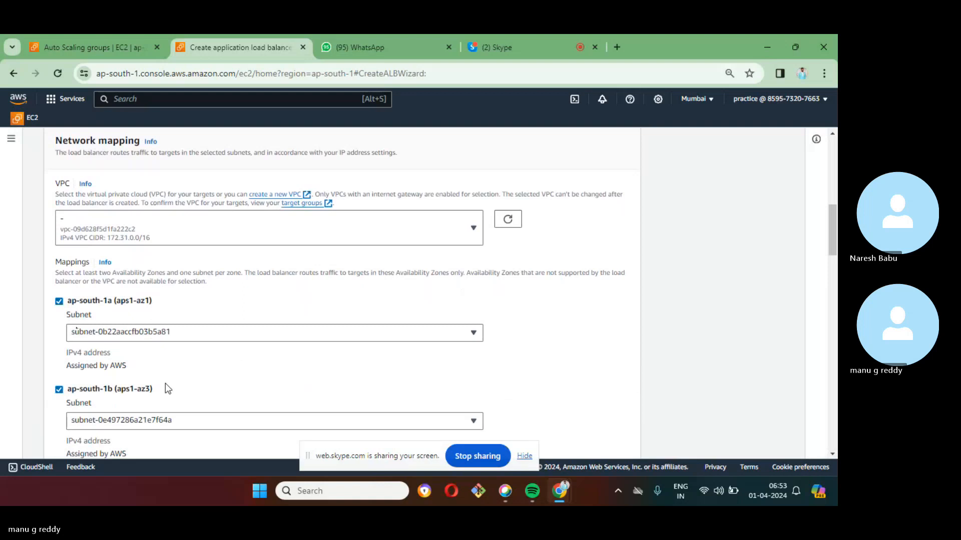
pyautogui.scroll(-2, 166, 384)
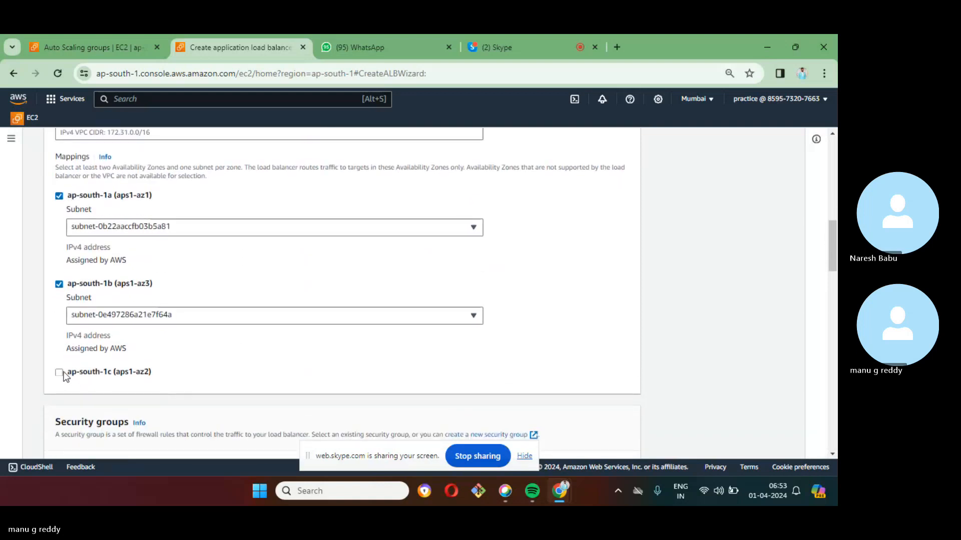
pyautogui.click(58, 373)
# - Replace the load balancer's default security group with launch-wizard-11
pyautogui.scroll(-4, 56, 376)
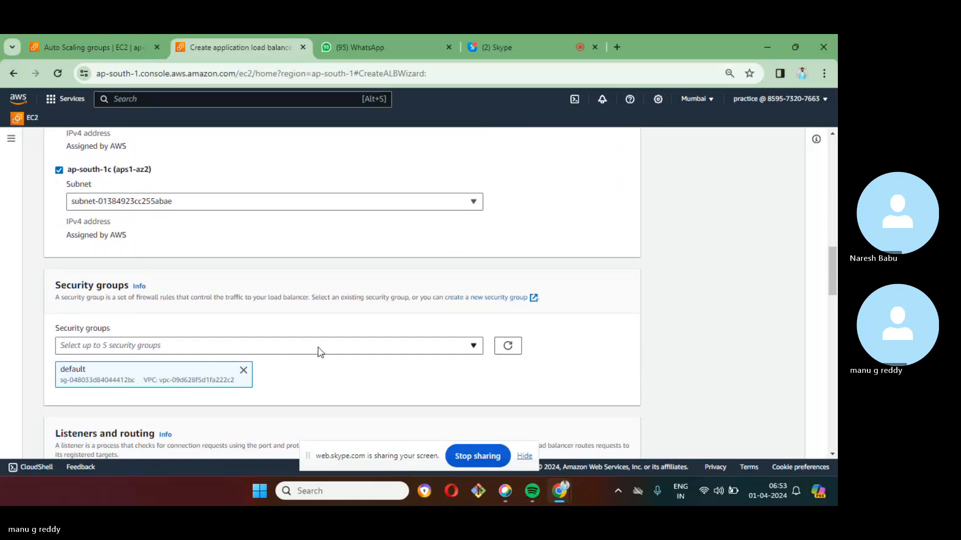
pyautogui.click(243, 370)
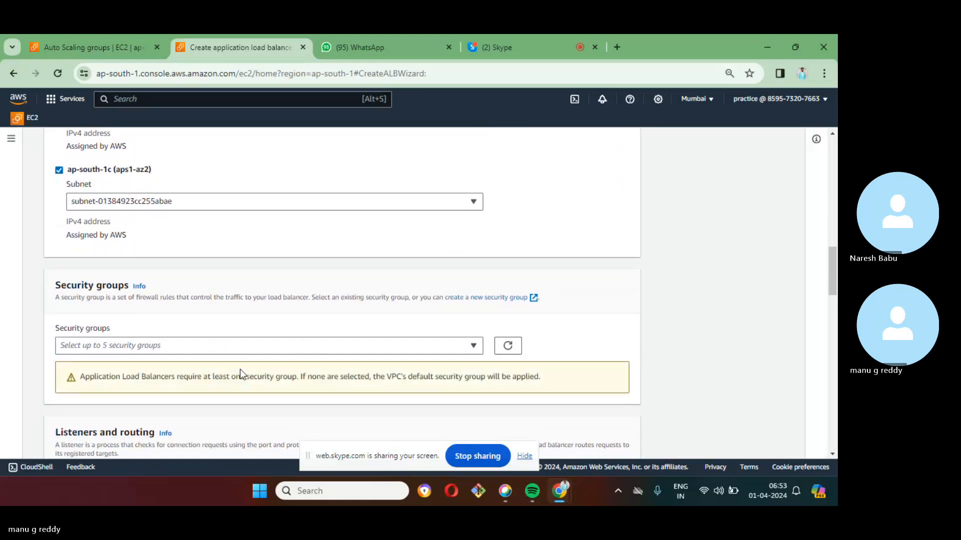
pyautogui.click(283, 346)
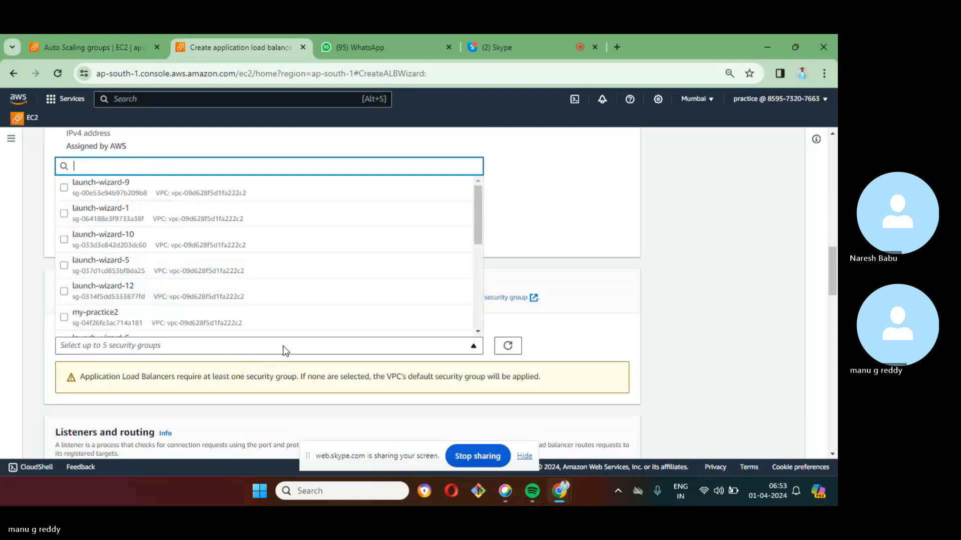
pyautogui.scroll(-3, 235, 268)
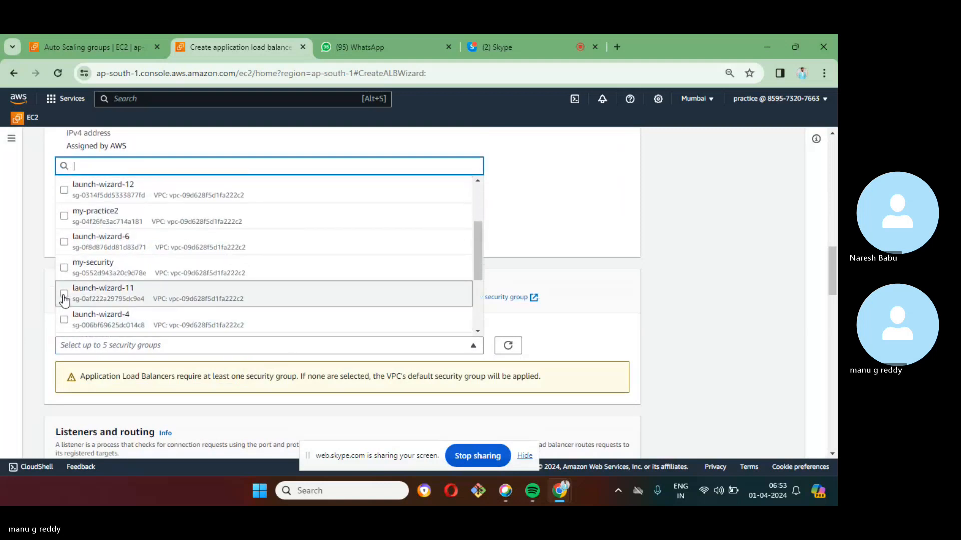
pyautogui.click(64, 294)
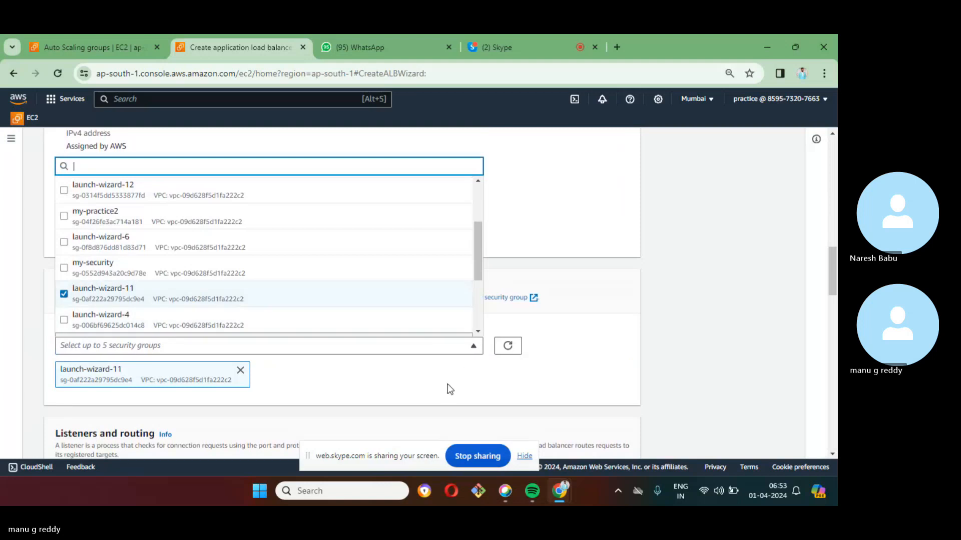
pyautogui.scroll(-2, 447, 386)
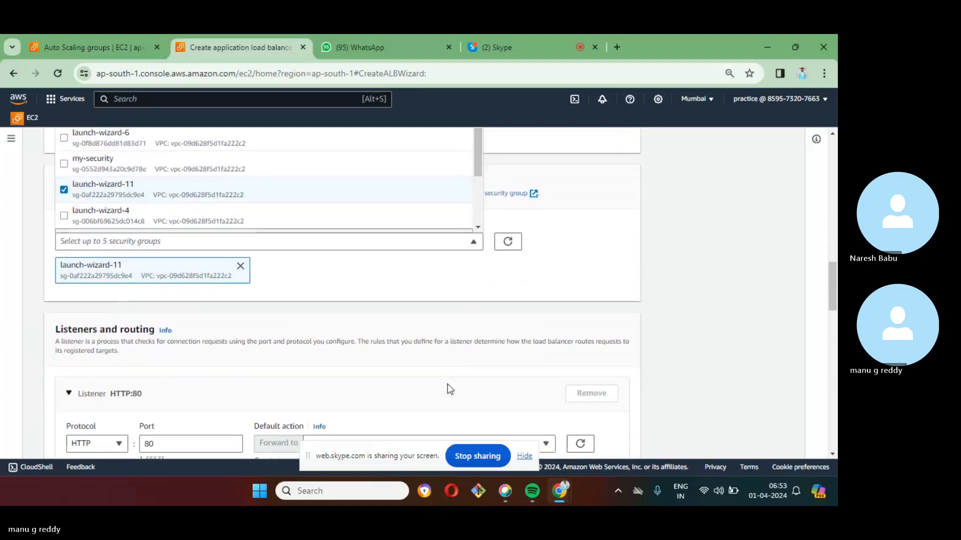
pyautogui.click(355, 304)
# - Start creating a new target group for the HTTP:80 listener's default action, keeping Instances as the target type
pyautogui.scroll(-3, 313, 298)
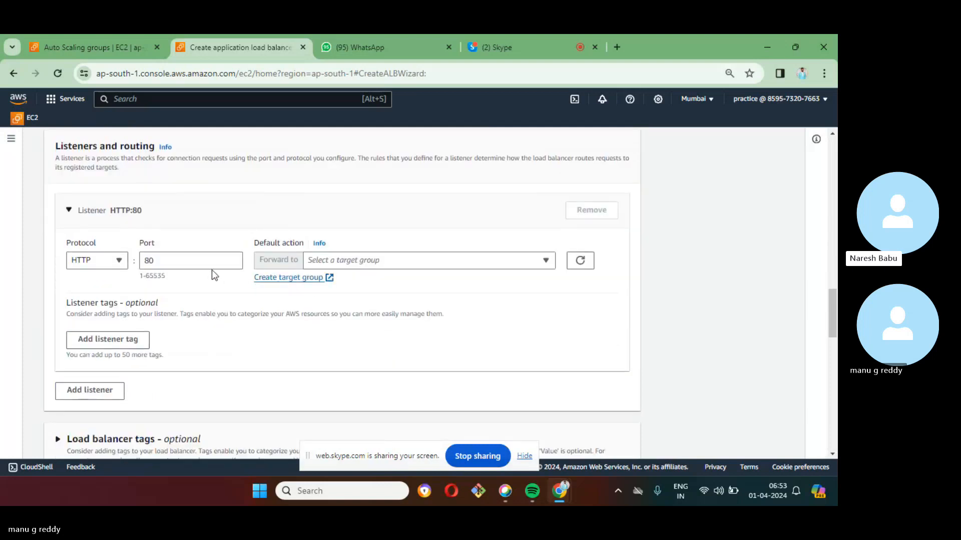
pyautogui.click(541, 267)
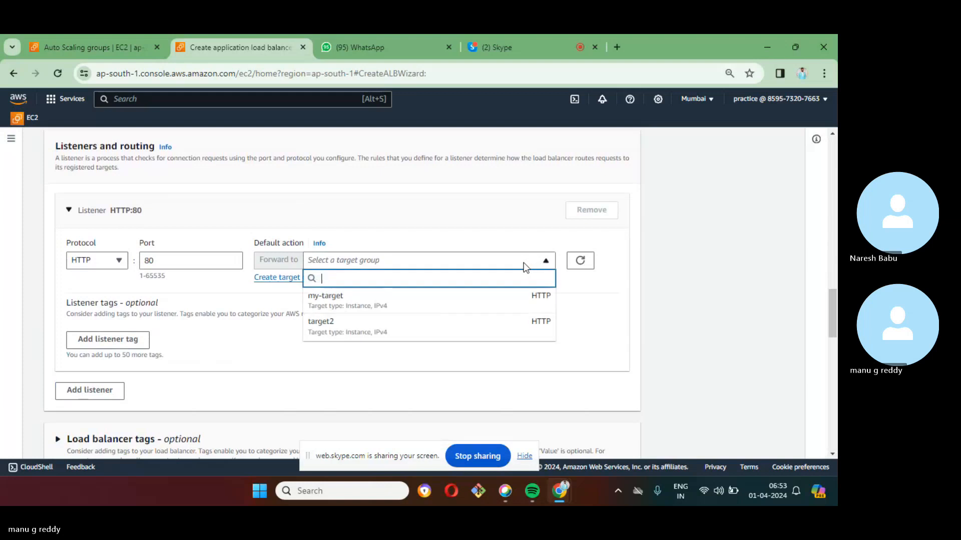
pyautogui.click(276, 277)
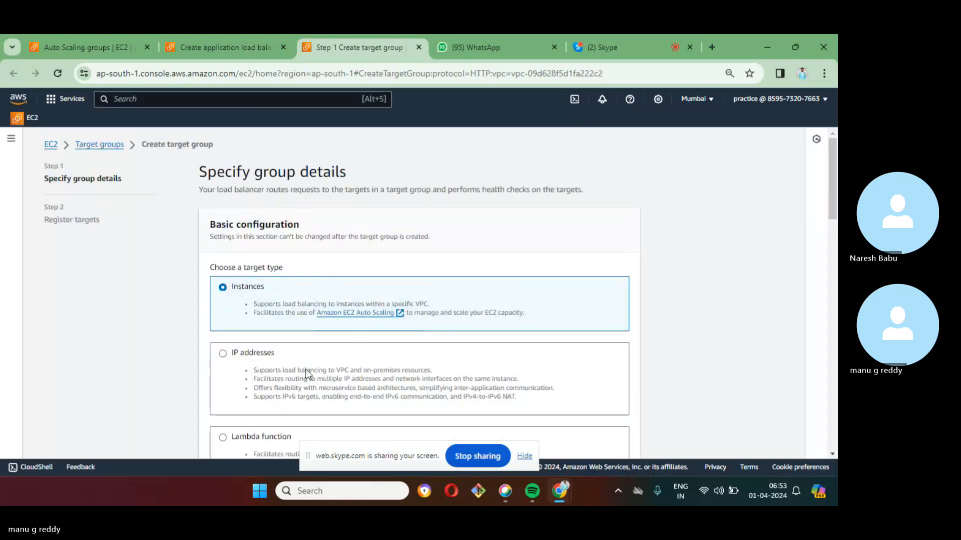
pyautogui.scroll(-5, 306, 372)
pyautogui.scroll(-2, 305, 372)
pyautogui.scroll(4, 305, 373)
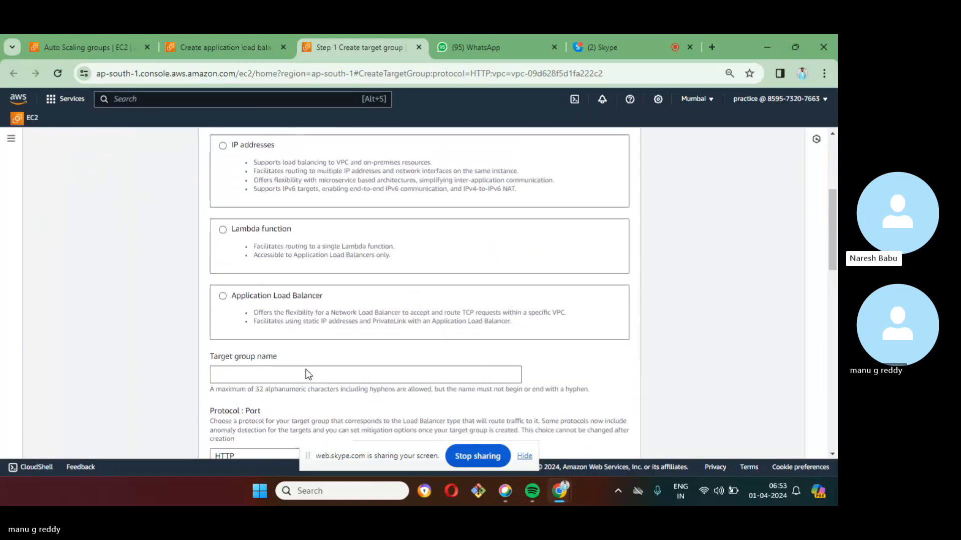
pyautogui.scroll(-1, 305, 374)
# - Name the new target group target1
pyautogui.click(306, 369)
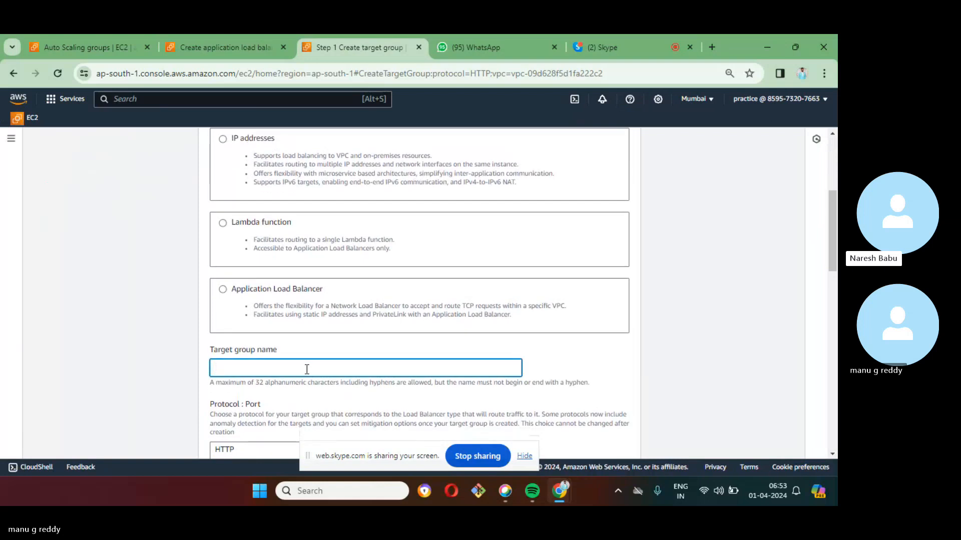
pyautogui.write('tar')
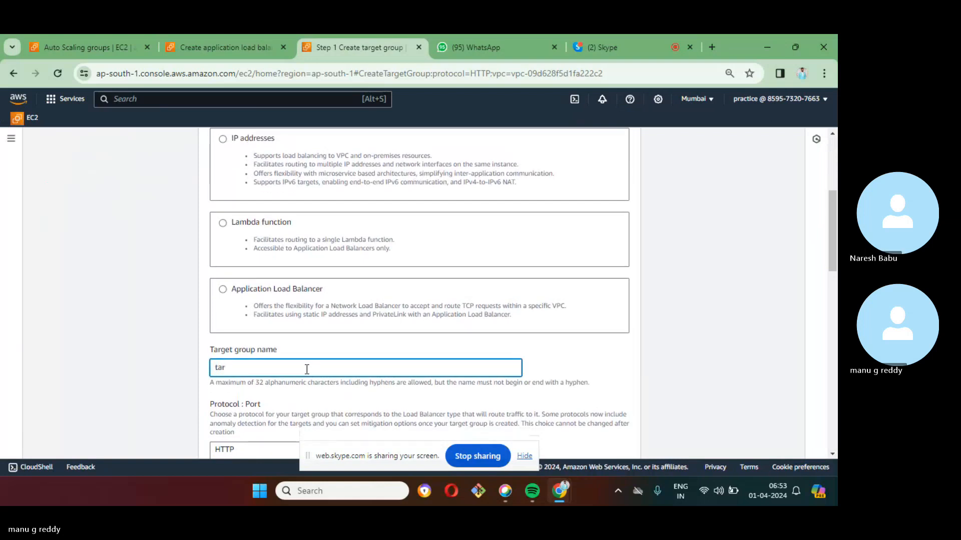
pyautogui.write('get')
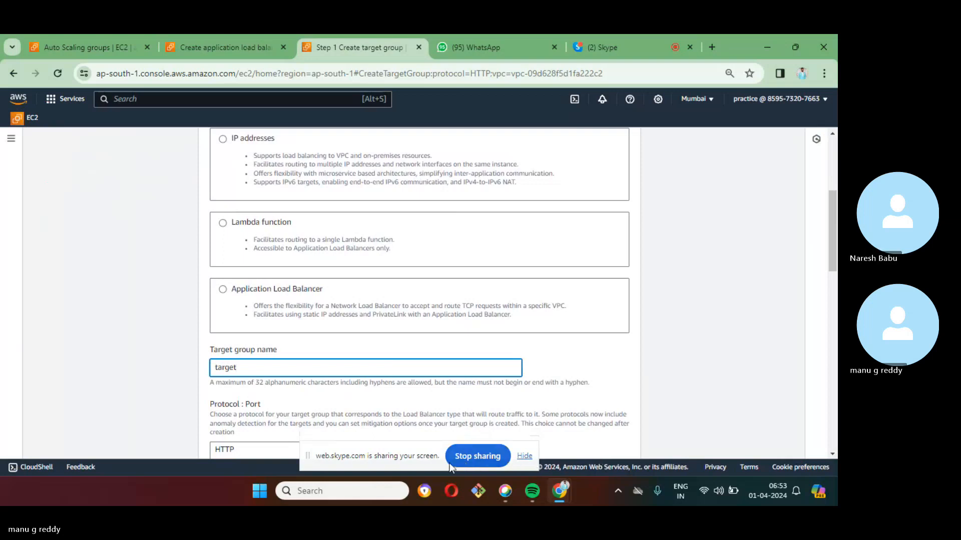
pyautogui.click(409, 464)
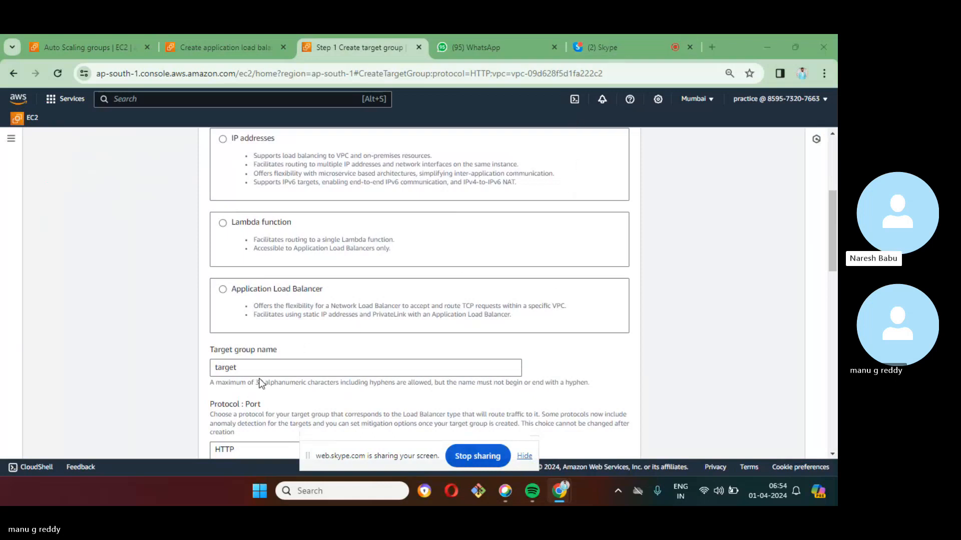
pyautogui.click(494, 457)
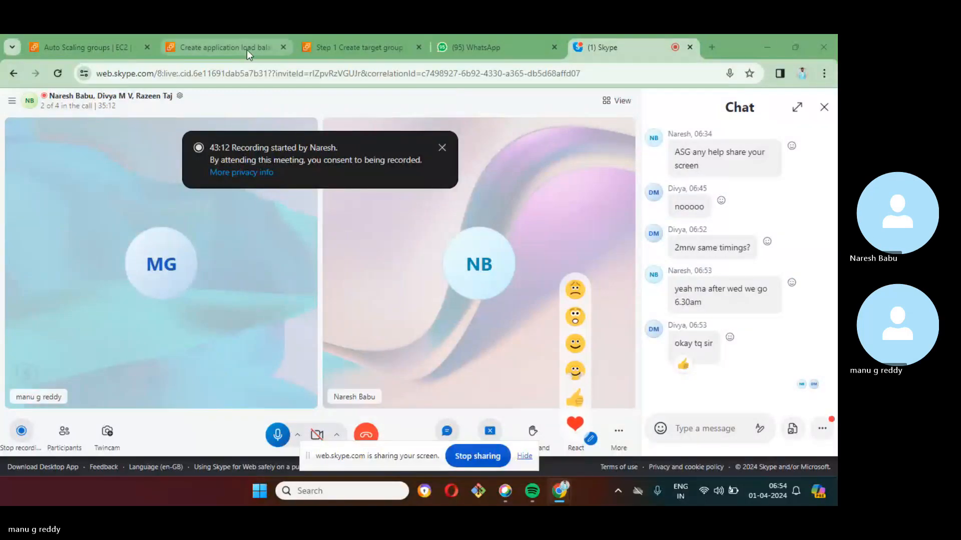
pyautogui.click(360, 45)
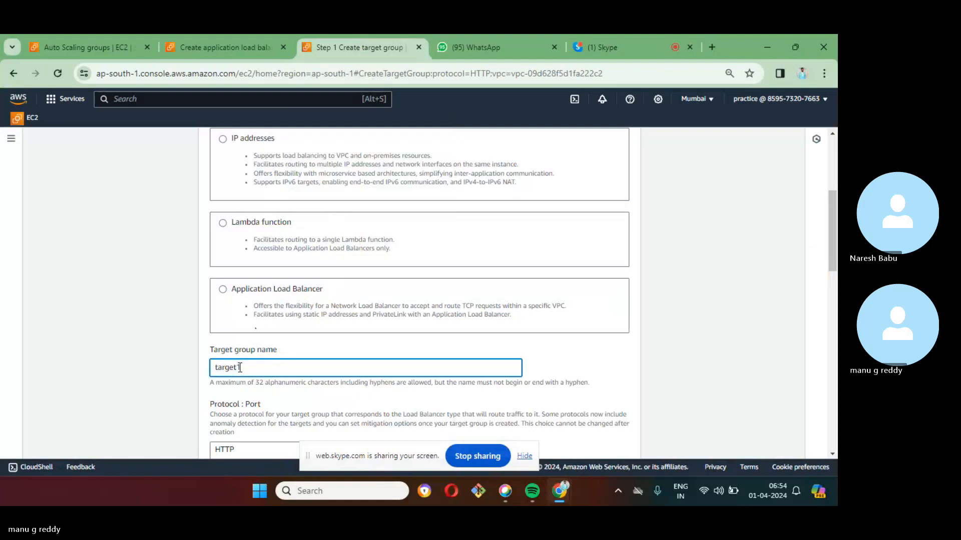
# - Keep the target group's default protocol, IP address type, VPC and health check settings, and continue to registering targets
pyautogui.scroll(-8, 443, 337)
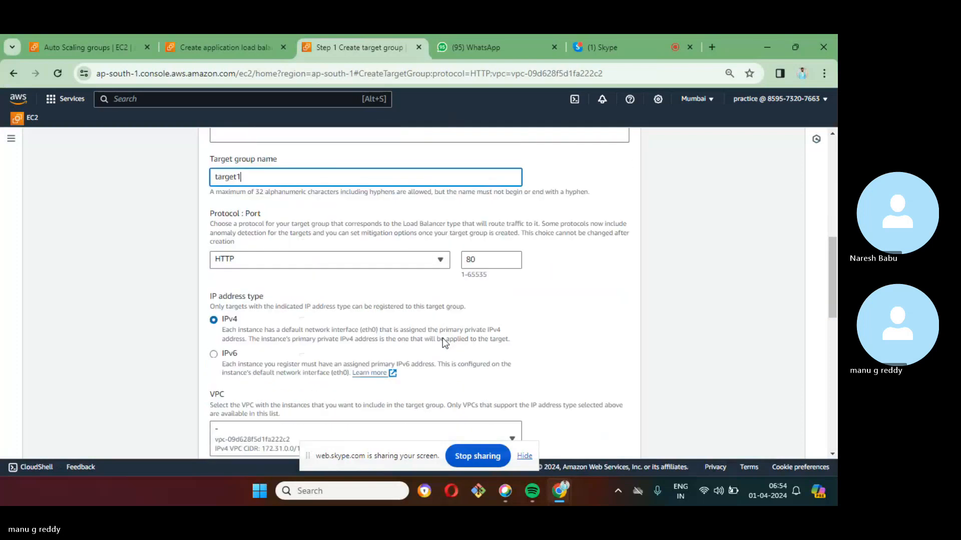
pyautogui.scroll(-3, 442, 338)
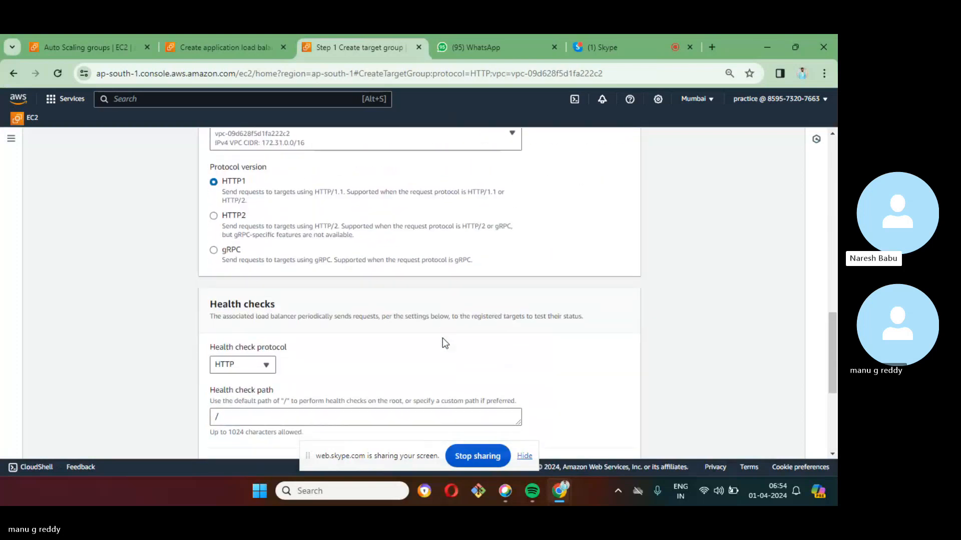
pyautogui.scroll(2, 442, 338)
pyautogui.scroll(-2, 442, 338)
pyautogui.scroll(-4, 443, 339)
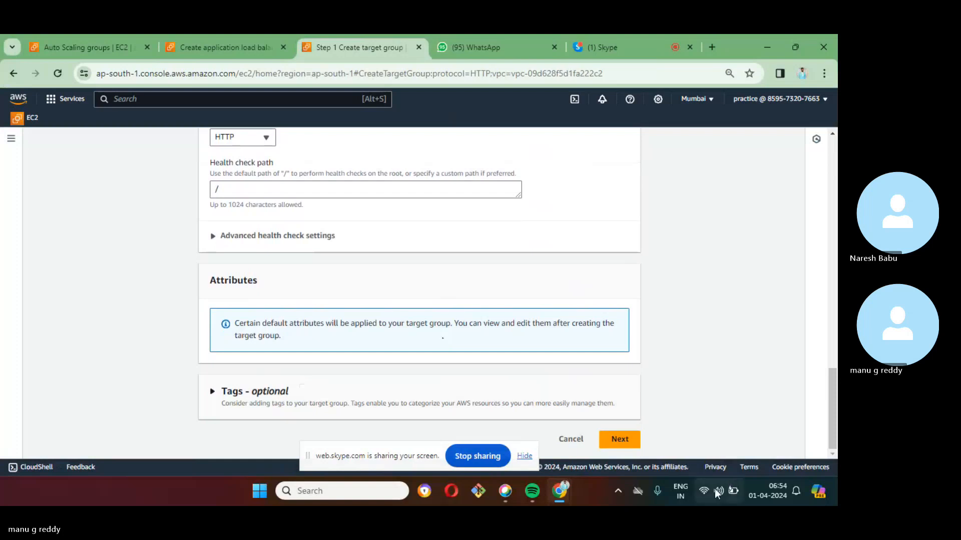
pyautogui.click(616, 440)
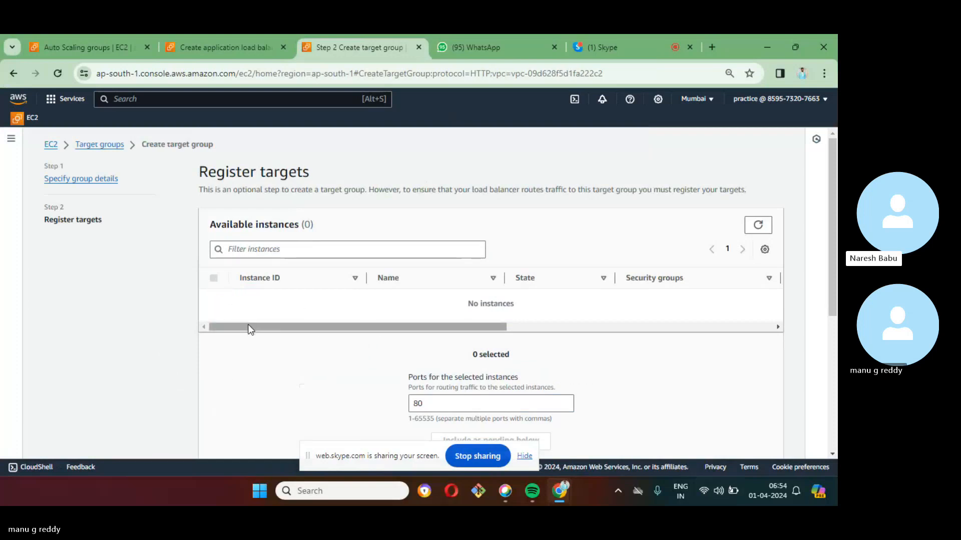
# - Check which instances are available to register as targets, and go to the EC2 dashboard
pyautogui.scroll(-2, 249, 329)
pyautogui.scroll(3, 250, 329)
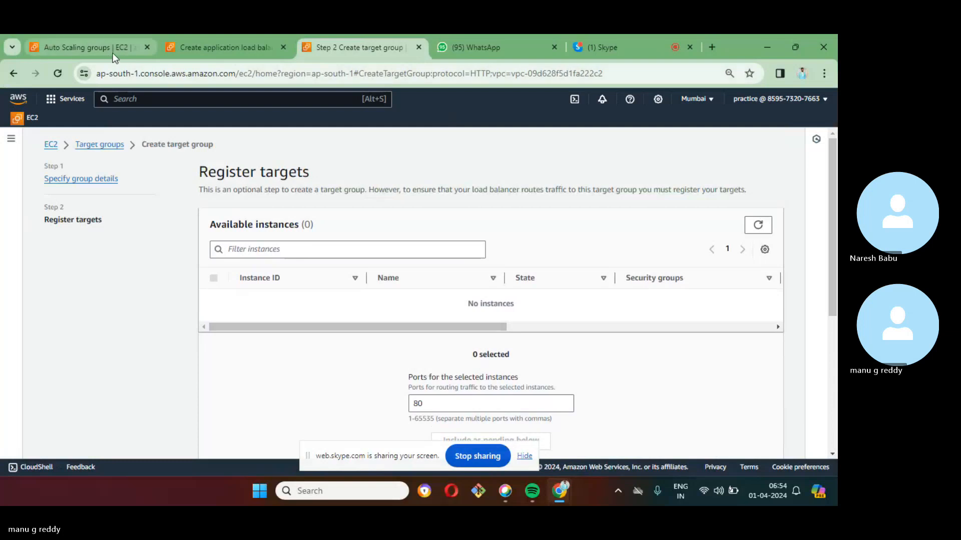
pyautogui.click(55, 148)
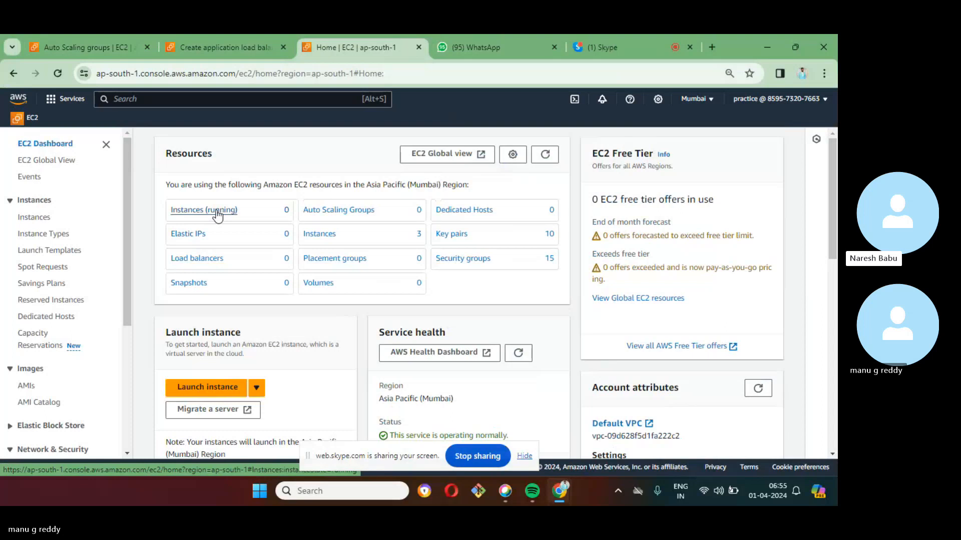
# - From the list of running instances, start launching a new EC2 instance and name it my1
pyautogui.click(216, 210)
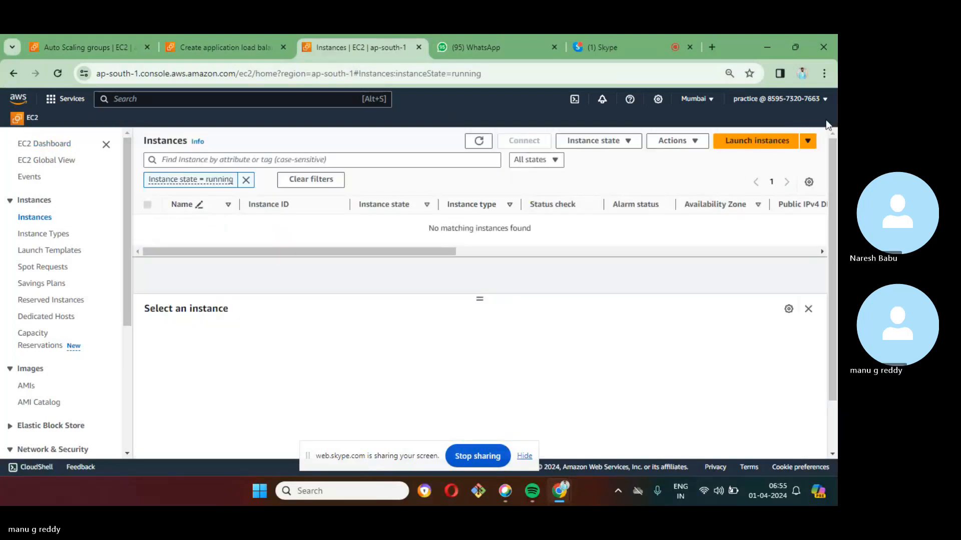
pyautogui.click(761, 143)
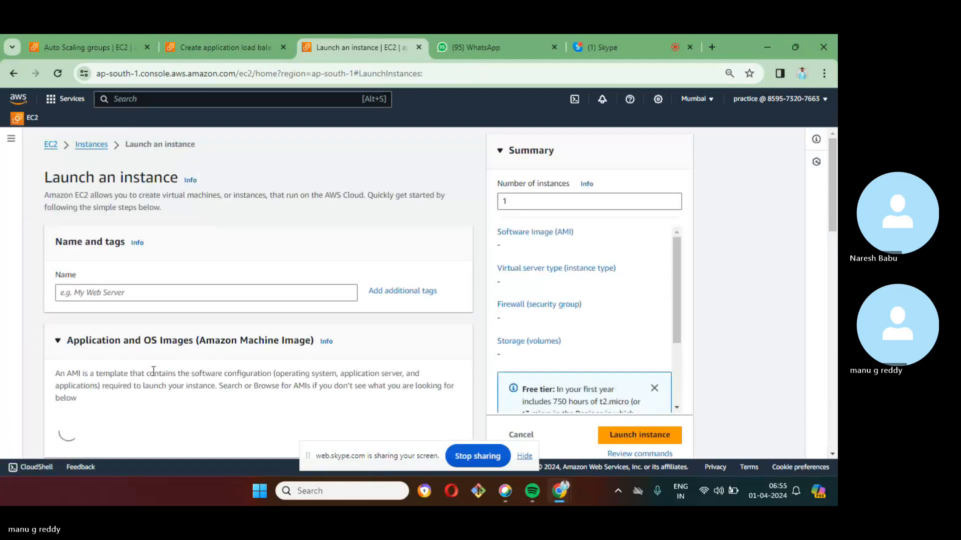
pyautogui.click(204, 294)
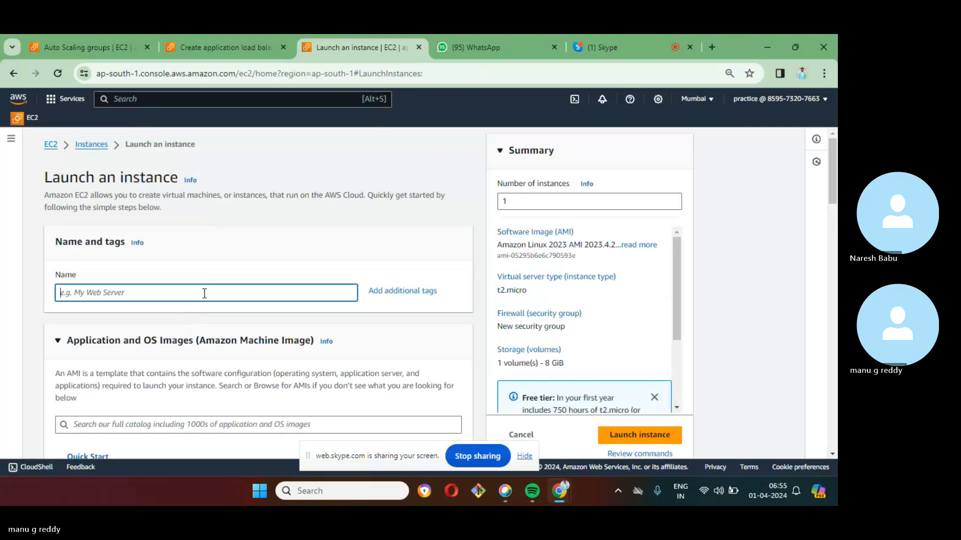
pyautogui.write('my')
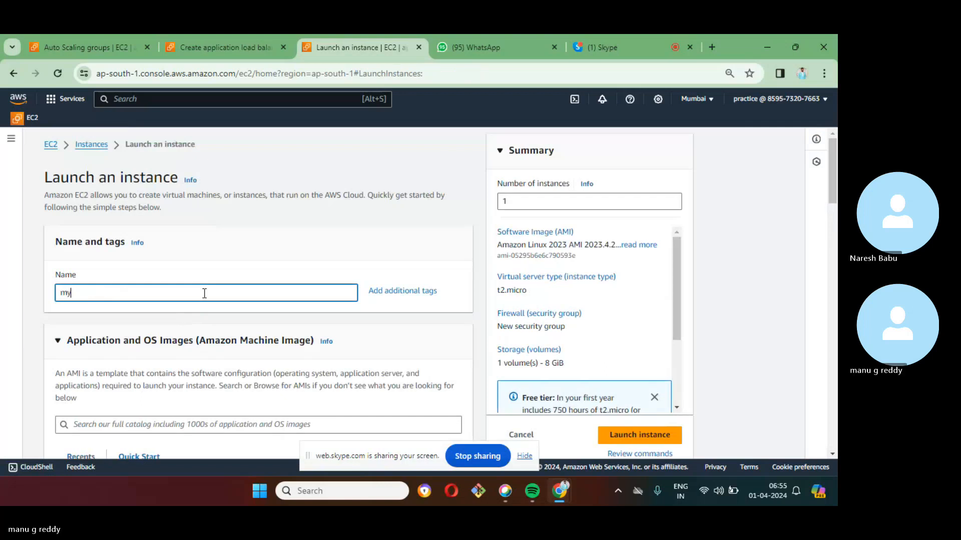
pyautogui.write('1')
# - Keep the Amazon Linux 2023 AMI and t2.micro instance type, and choose the my-practice key pair for login
pyautogui.scroll(-4, 215, 331)
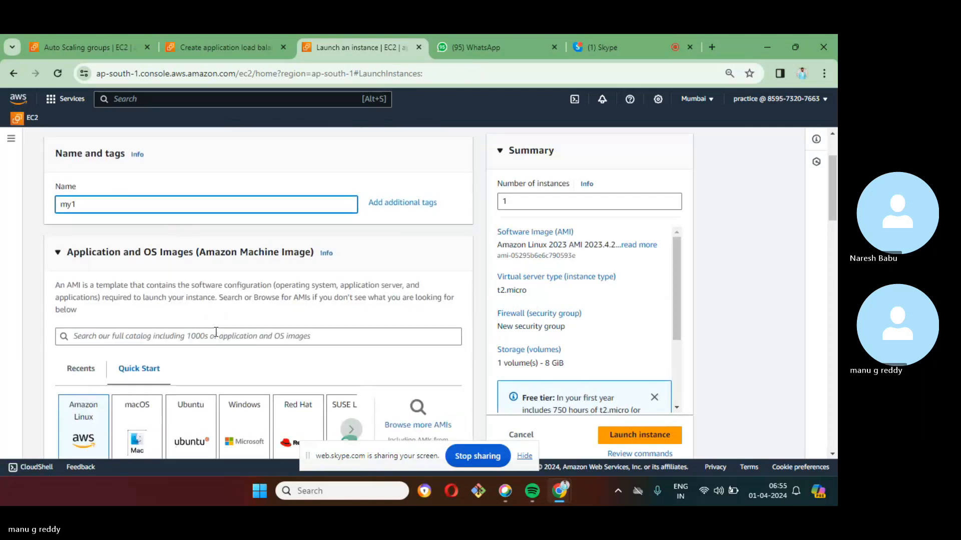
pyautogui.scroll(-3, 216, 339)
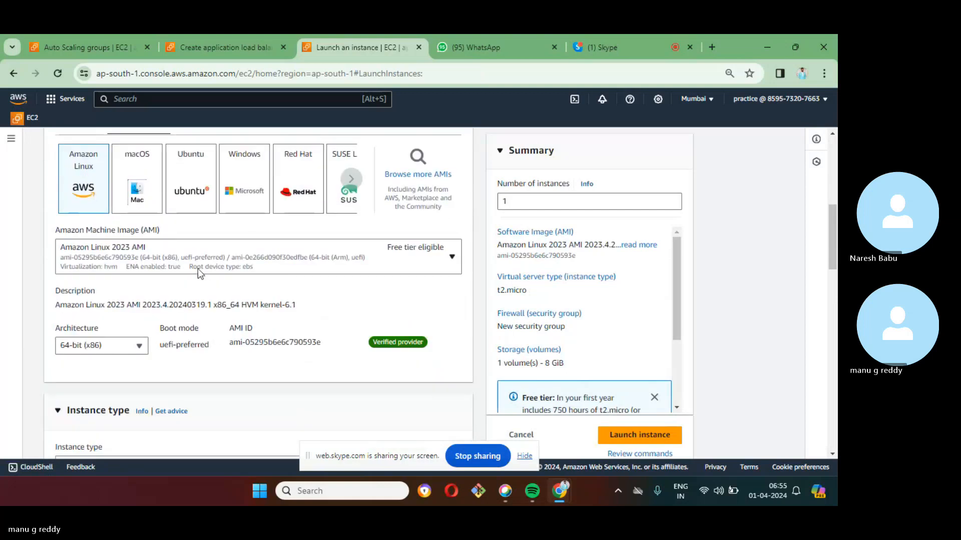
pyautogui.scroll(-2, 301, 350)
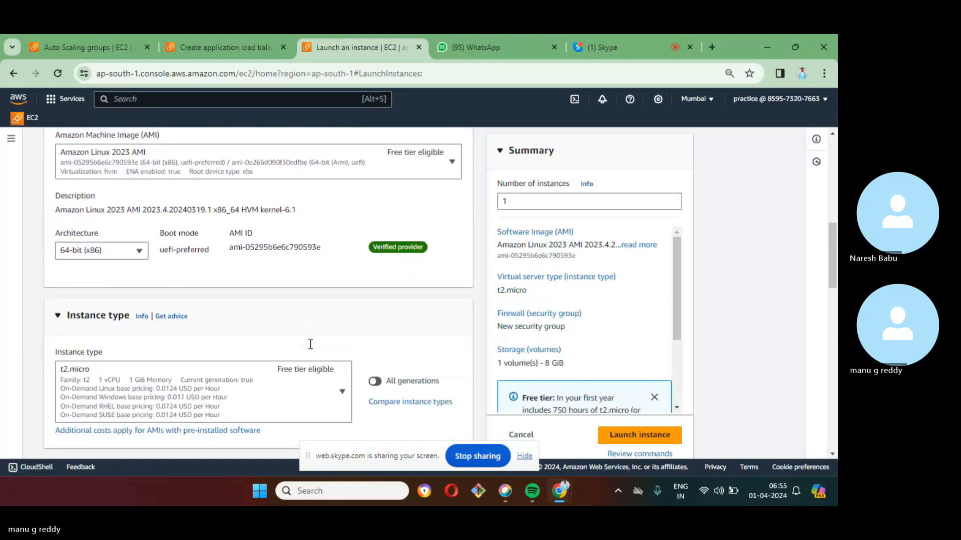
pyautogui.press('super+Tab')
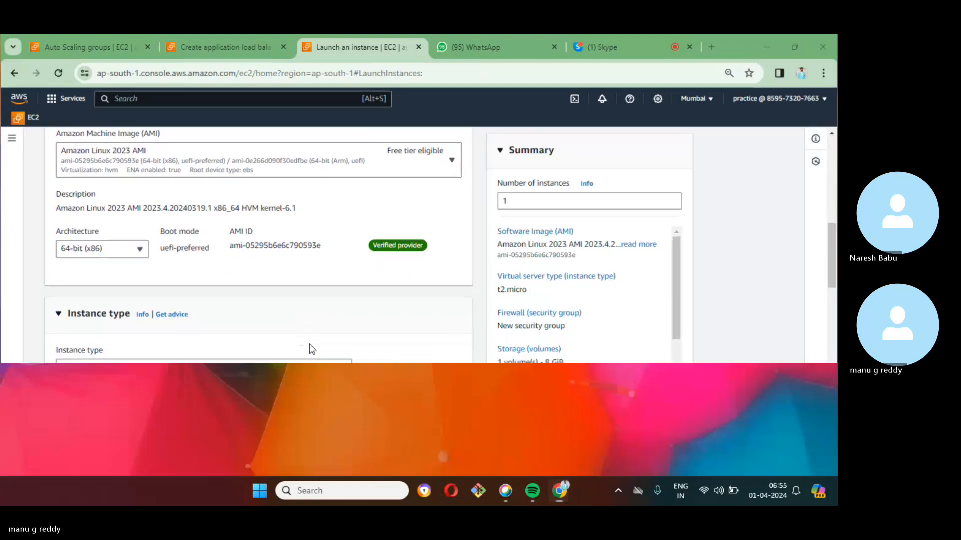
pyautogui.press('super+Tab')
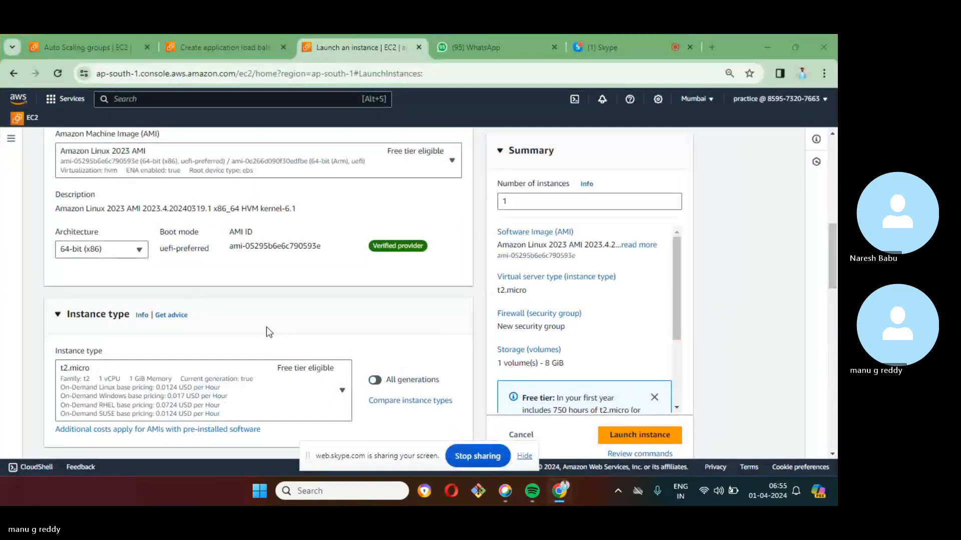
pyautogui.scroll(-5, 266, 331)
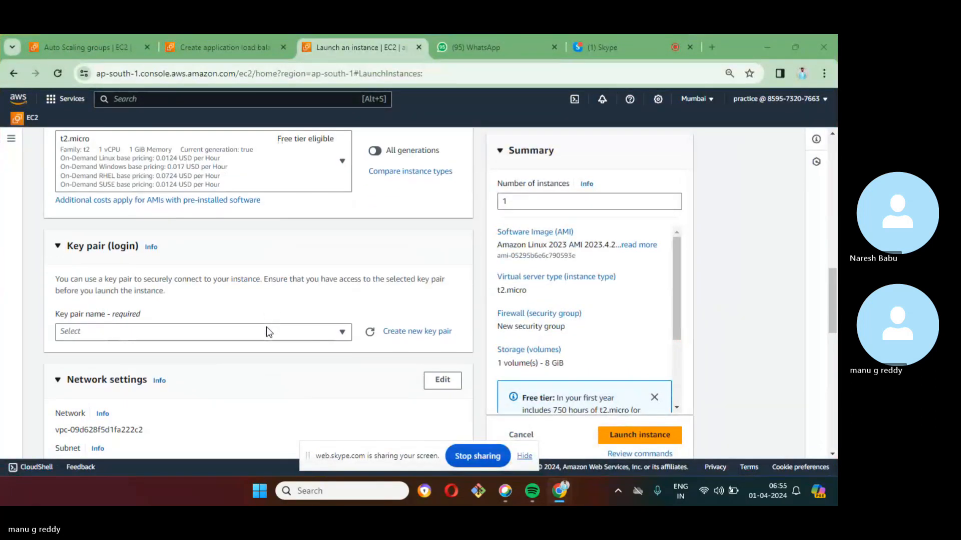
pyautogui.click(326, 334)
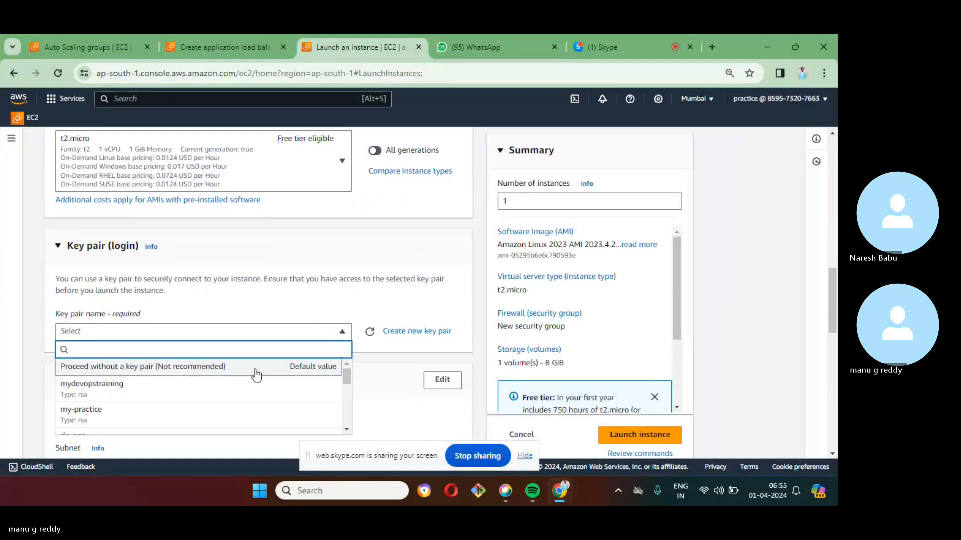
pyautogui.click(198, 423)
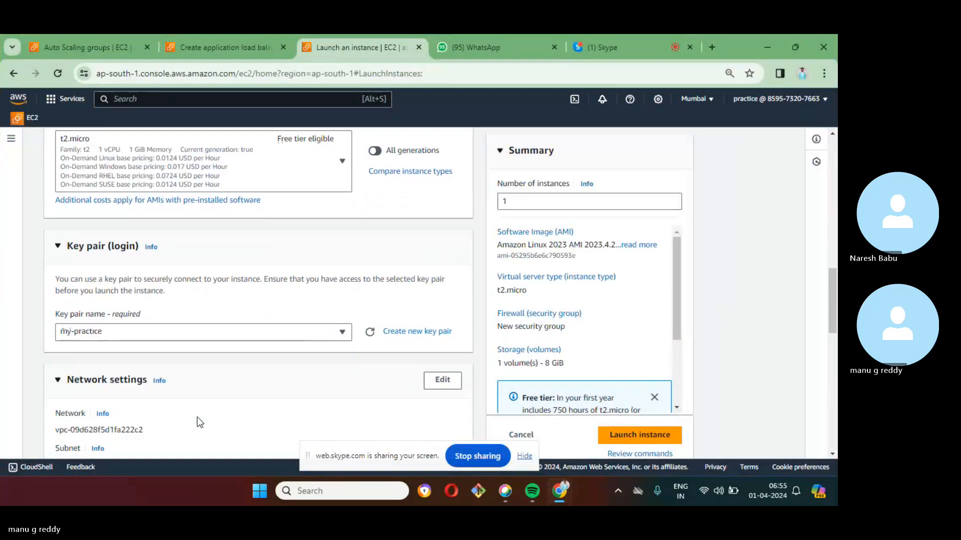
# - Use the existing security group launch-wizard-11 as the instance's firewall, and review its inbound rules before confirming the selection
pyautogui.scroll(-4, 198, 422)
pyautogui.scroll(-1, 198, 423)
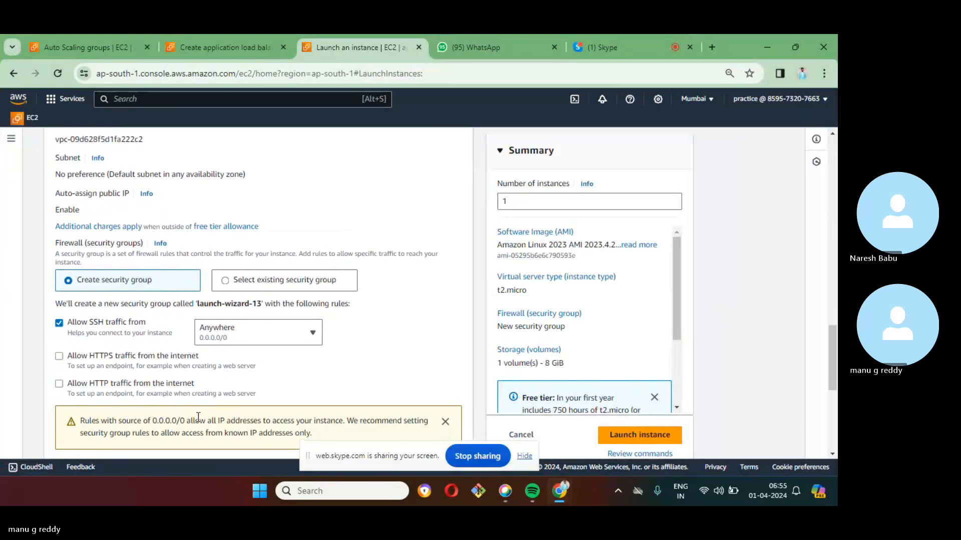
pyautogui.click(235, 283)
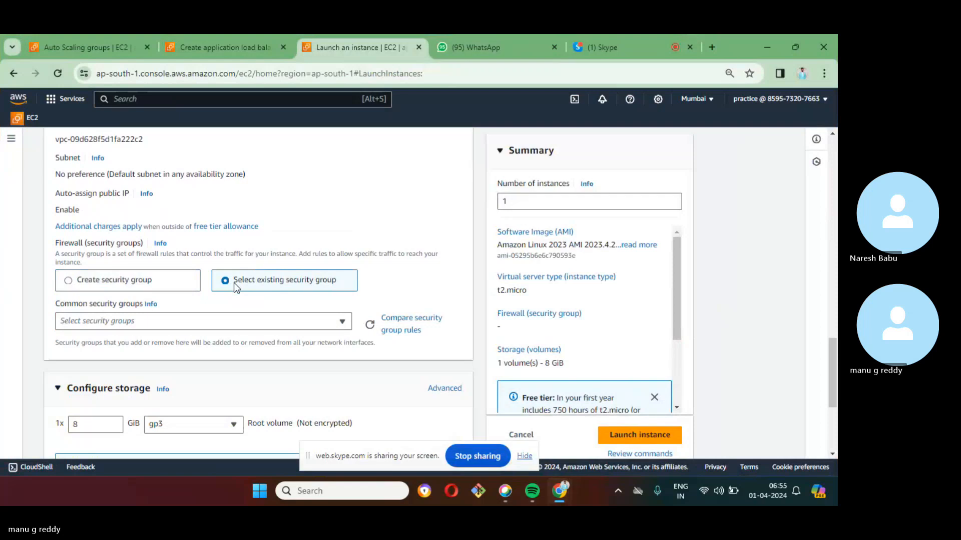
pyautogui.click(318, 323)
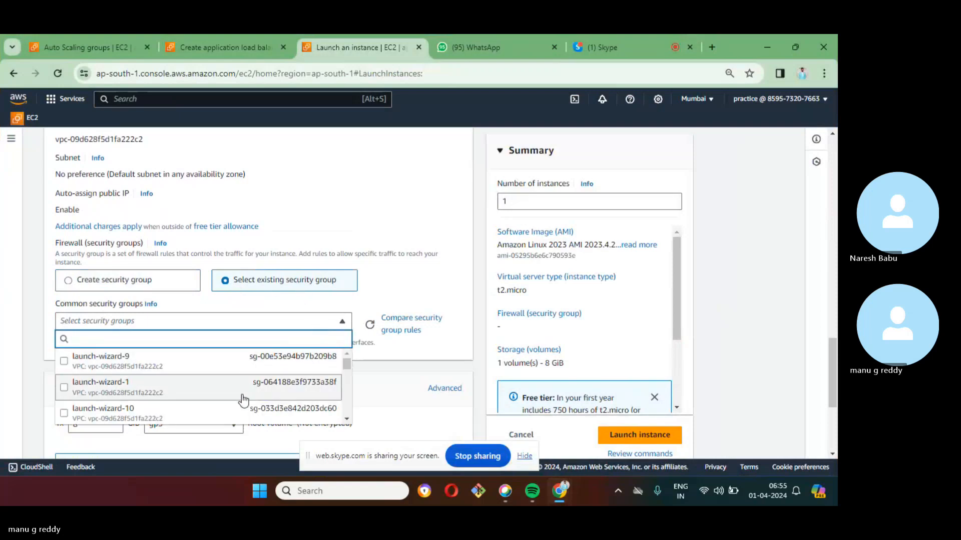
pyautogui.scroll(-4, 243, 398)
pyautogui.scroll(-2, 244, 400)
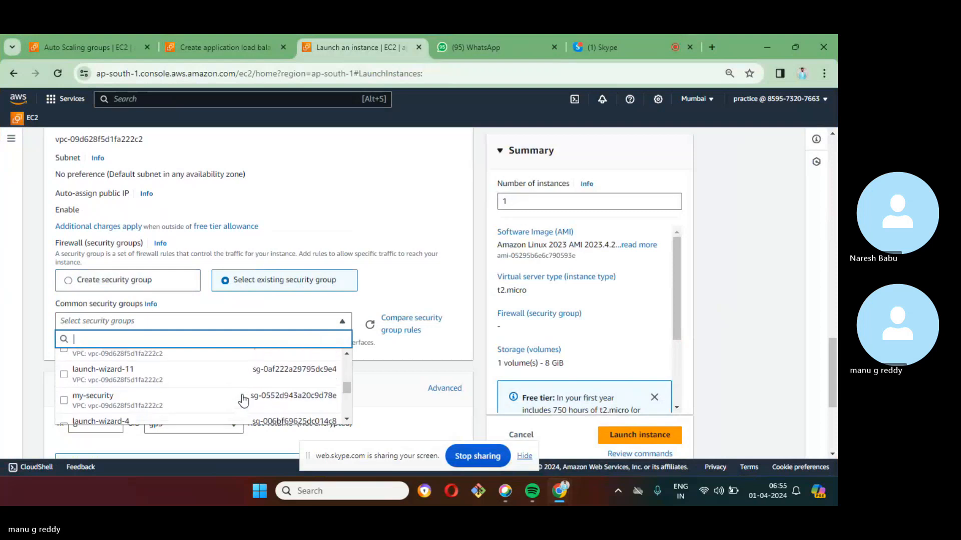
pyautogui.click(64, 372)
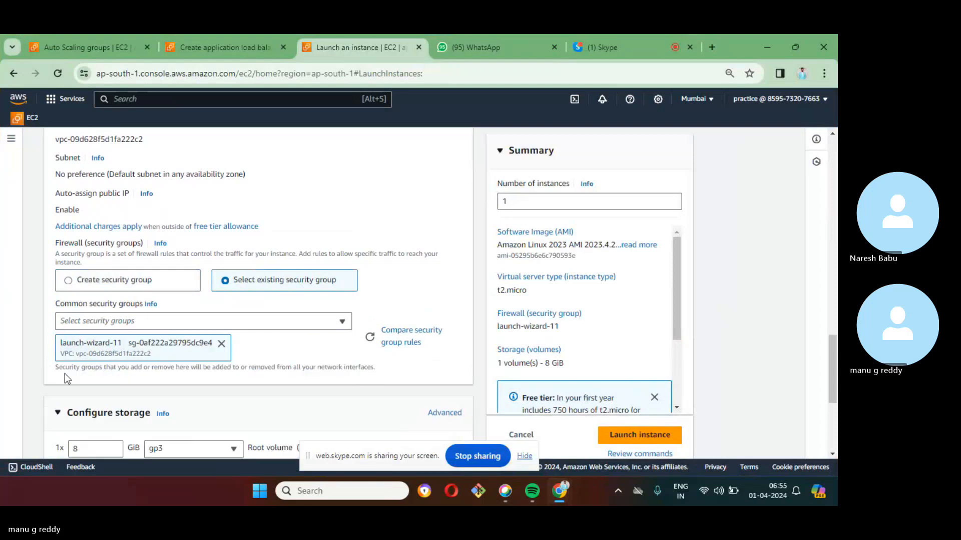
pyautogui.click(397, 339)
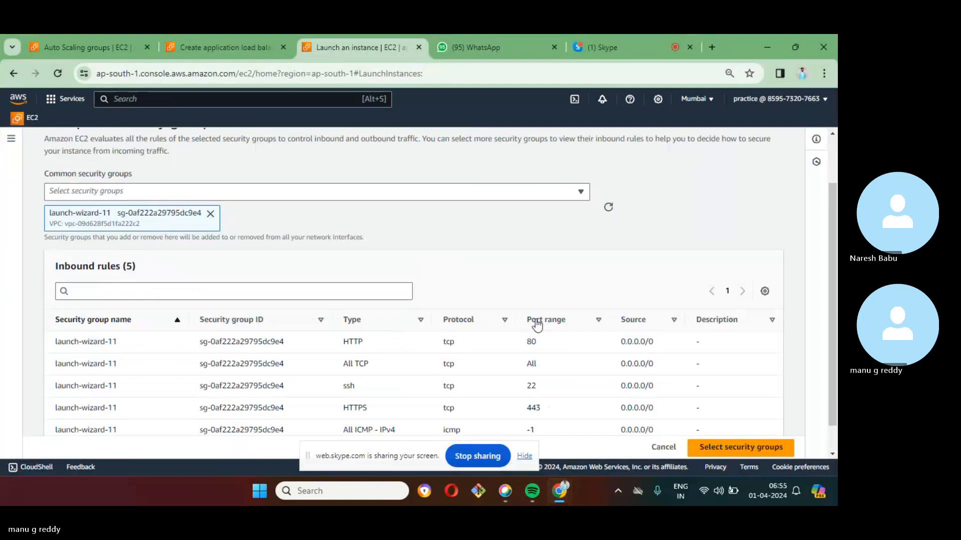
pyautogui.click(748, 453)
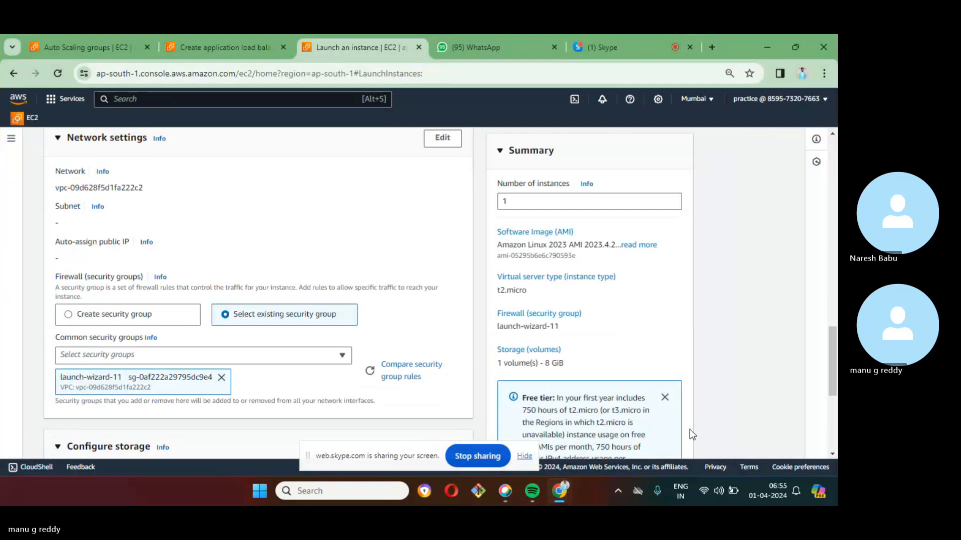
# - In the instance's advanced details, set the metadata version to V1 and V2 (token optional)
pyautogui.scroll(-5, 249, 379)
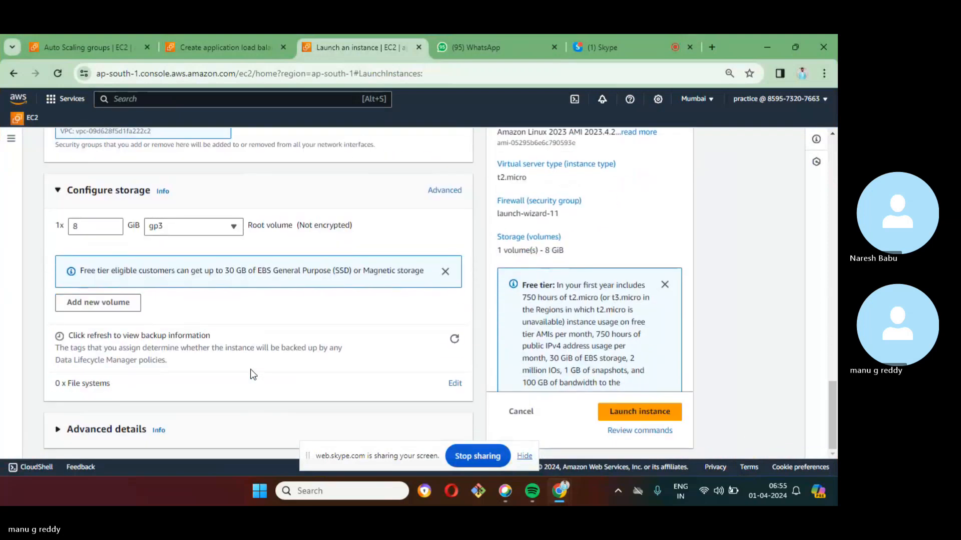
pyautogui.click(58, 433)
pyautogui.scroll(-7, 204, 422)
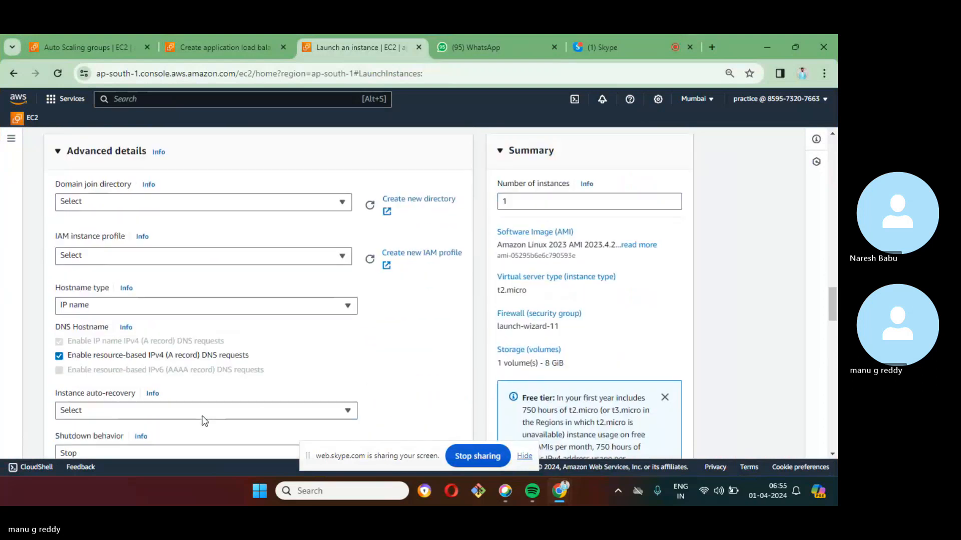
pyautogui.scroll(-13, 205, 422)
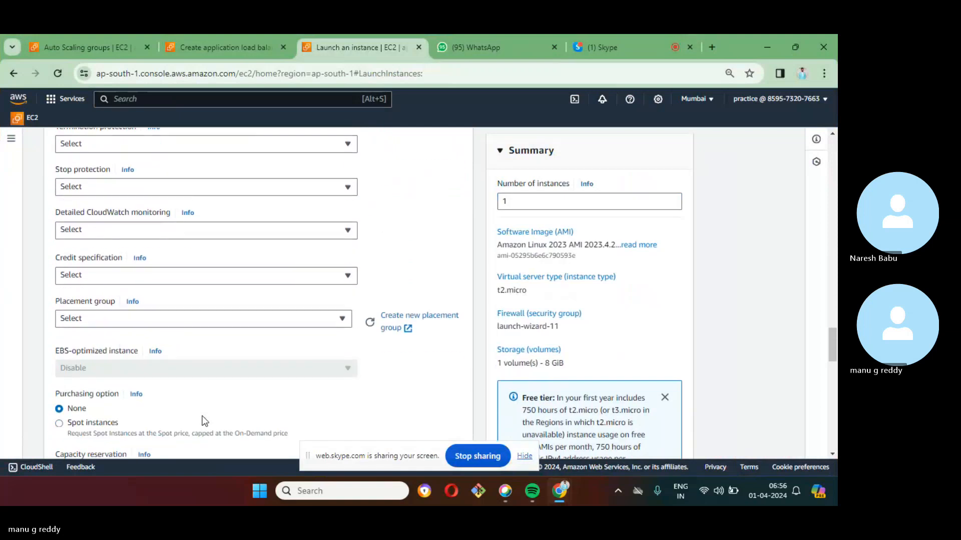
pyautogui.scroll(-3, 204, 422)
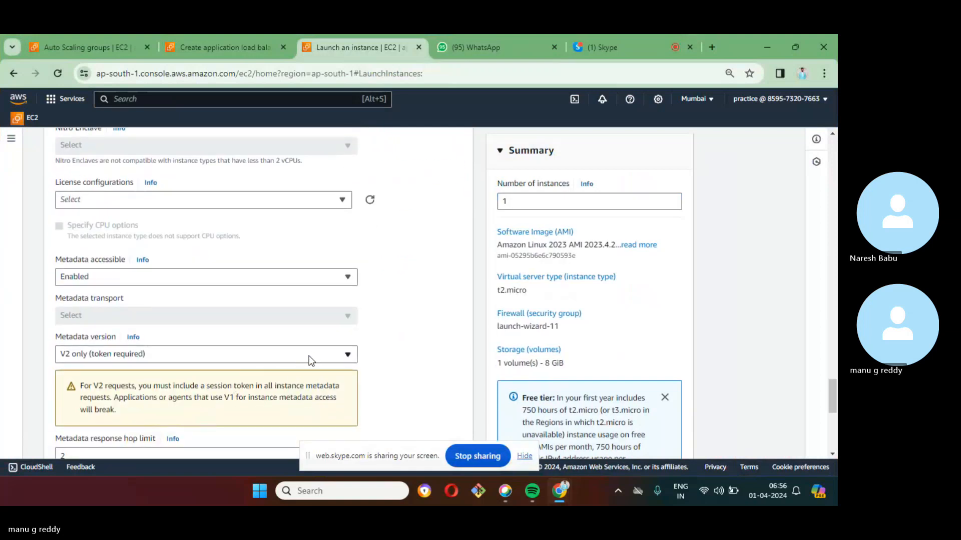
pyautogui.click(313, 353)
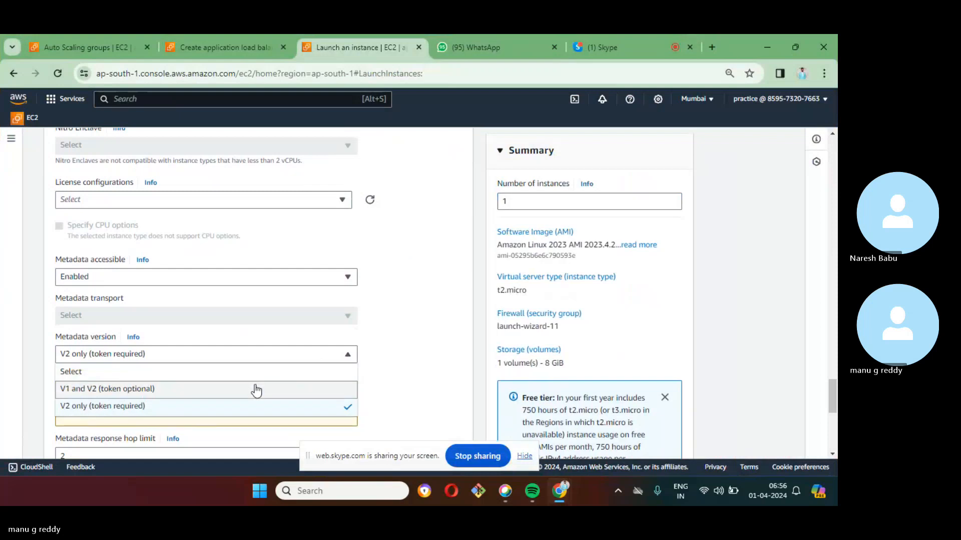
pyautogui.click(256, 390)
# - Switch to Notepad and copy the bash script that installs and starts httpd and writes a Hello World index page
pyautogui.scroll(-3, 285, 393)
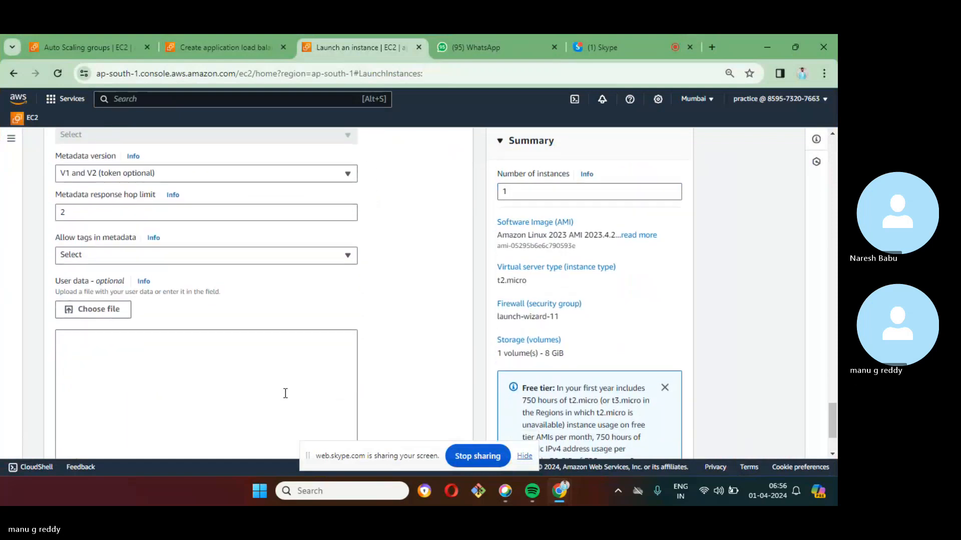
pyautogui.click(285, 393)
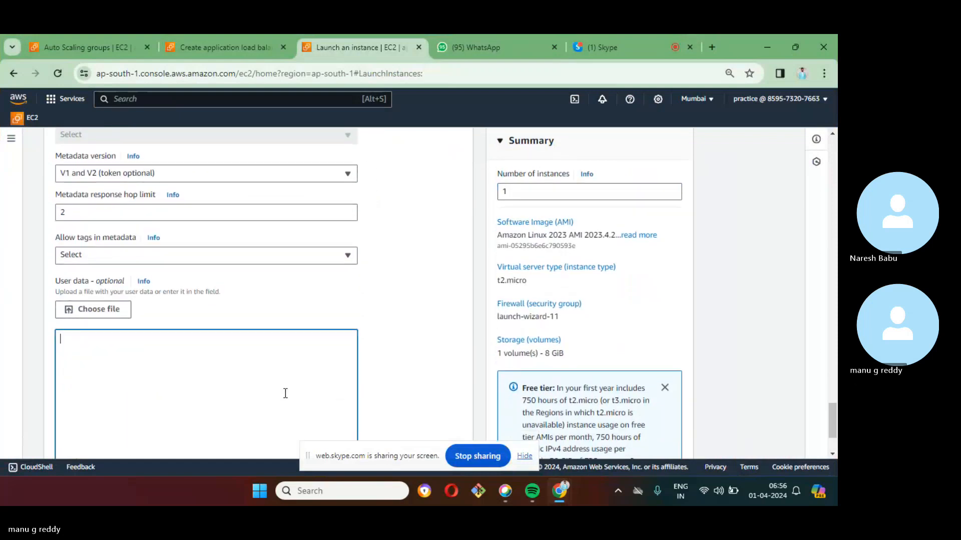
pyautogui.click(341, 490)
pyautogui.write('no')
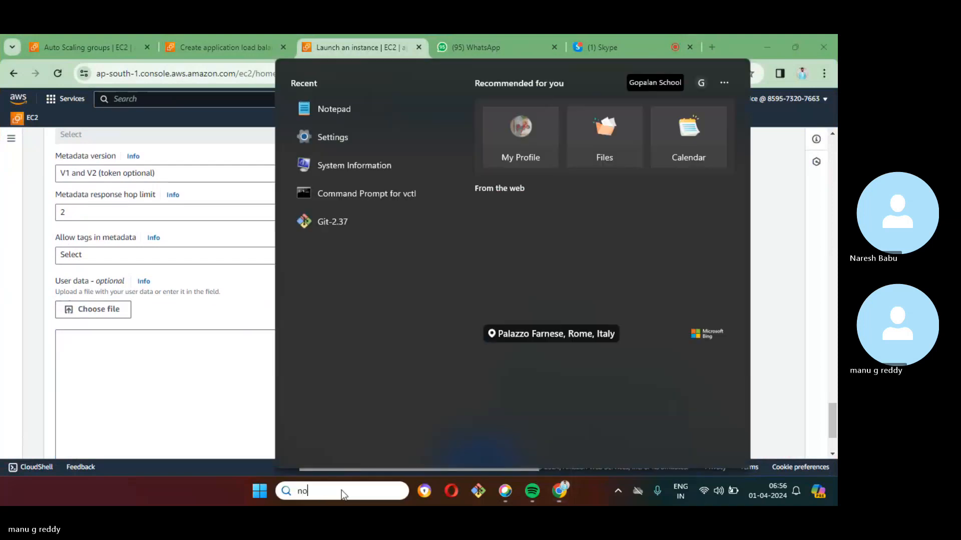
pyautogui.write('te')
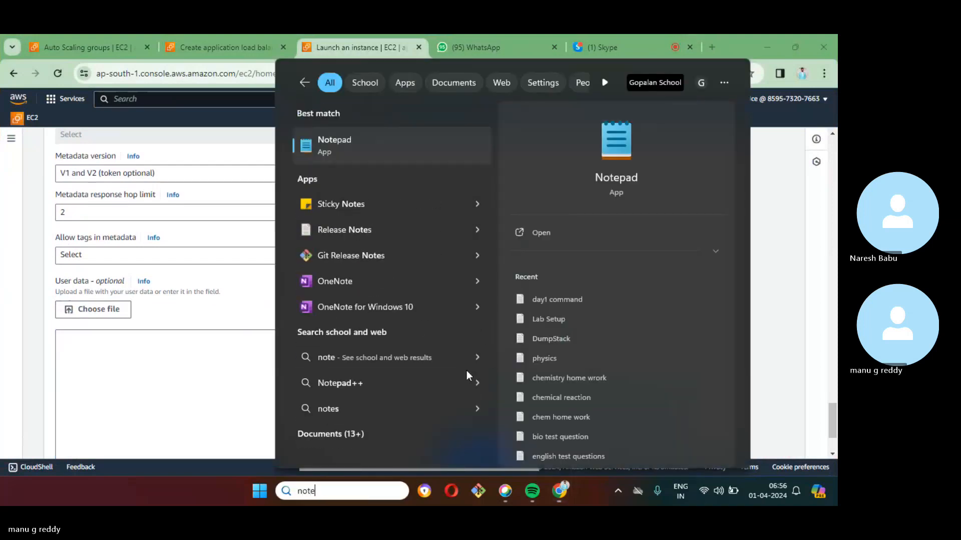
pyautogui.click(418, 146)
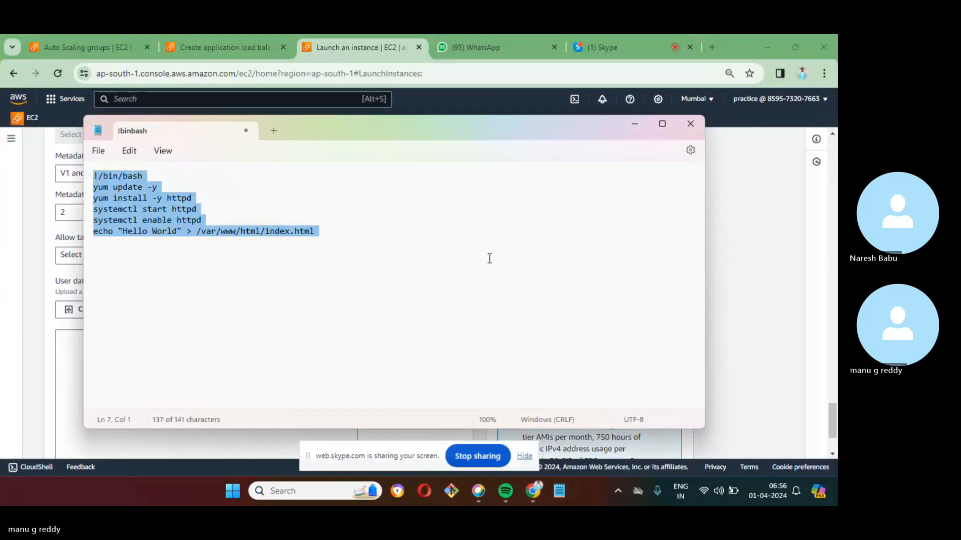
pyautogui.rightClick(161, 209)
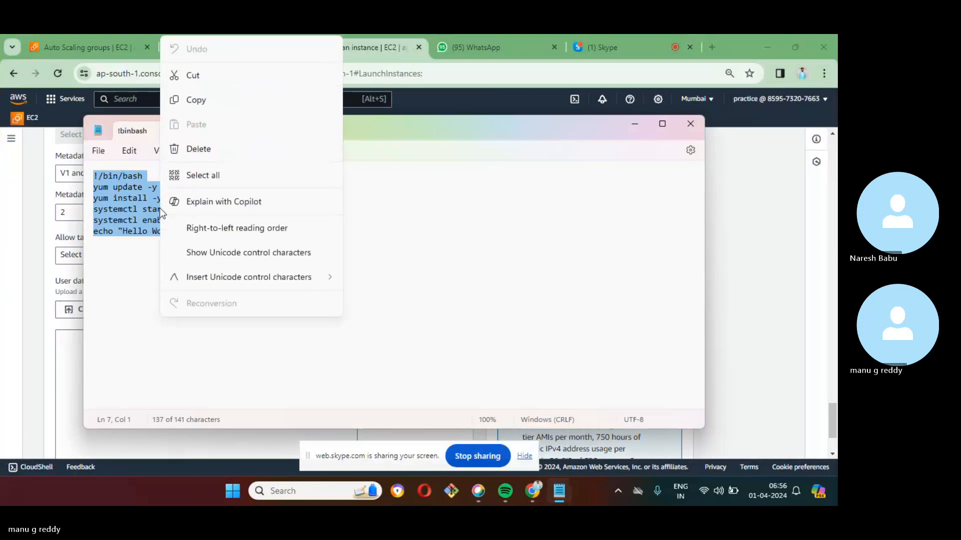
pyautogui.click(202, 100)
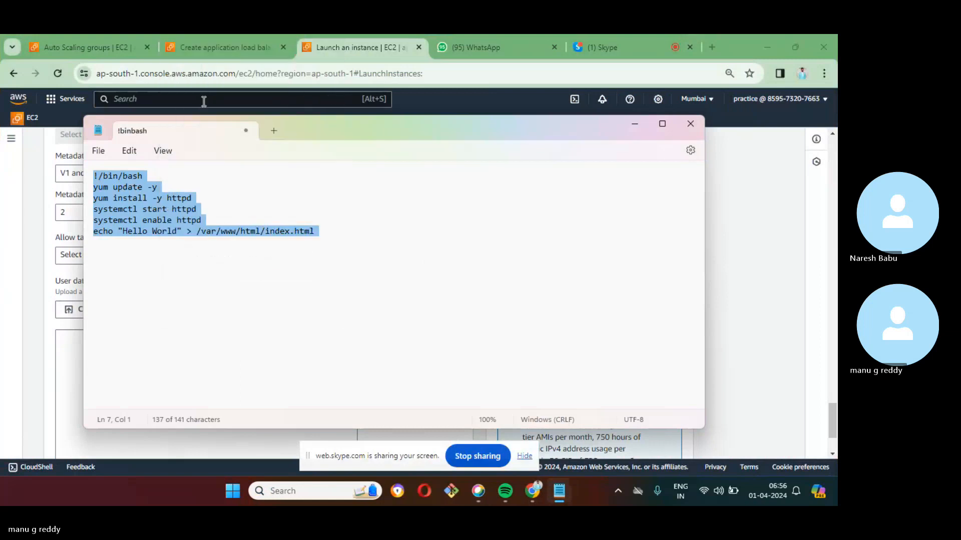
pyautogui.click(634, 127)
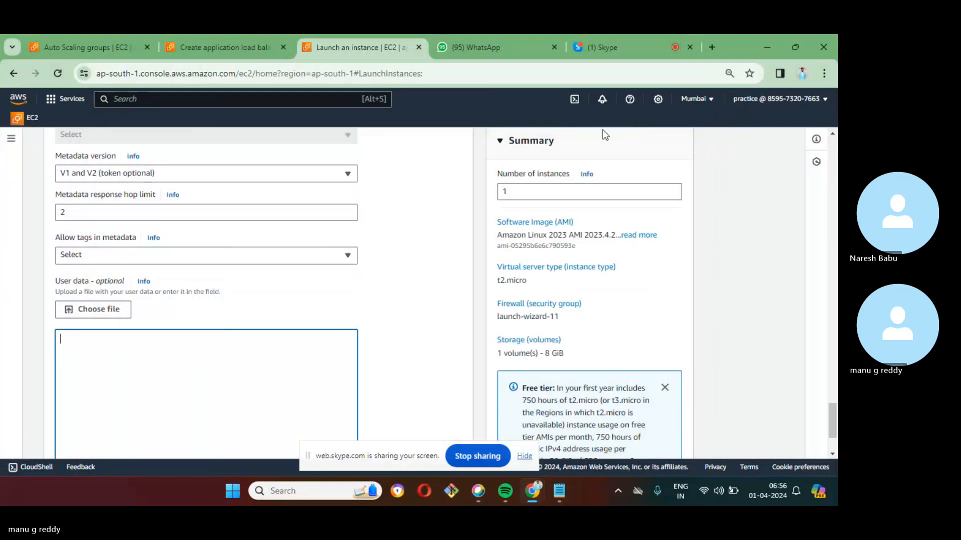
# - Paste the copied httpd script into the instance's user data and launch the instance
pyautogui.rightClick(192, 375)
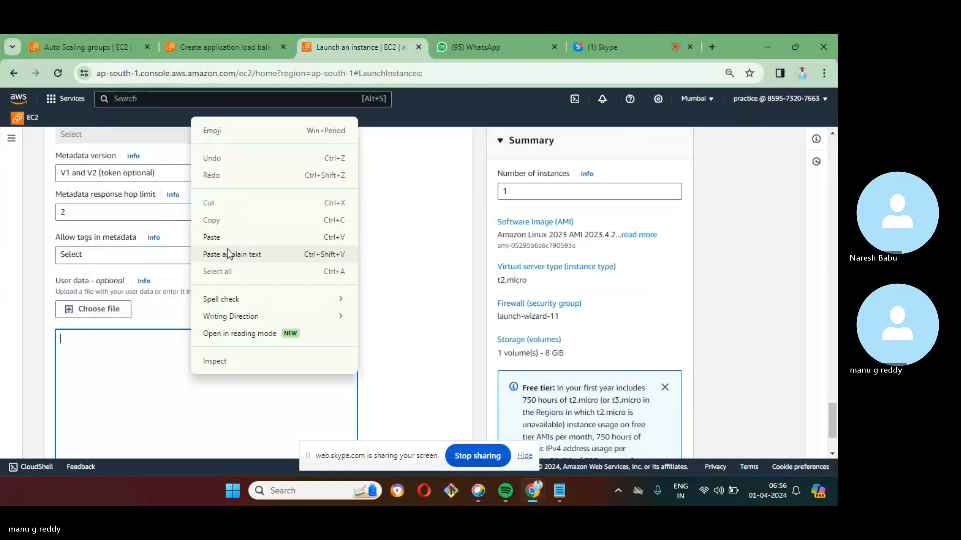
pyautogui.click(236, 237)
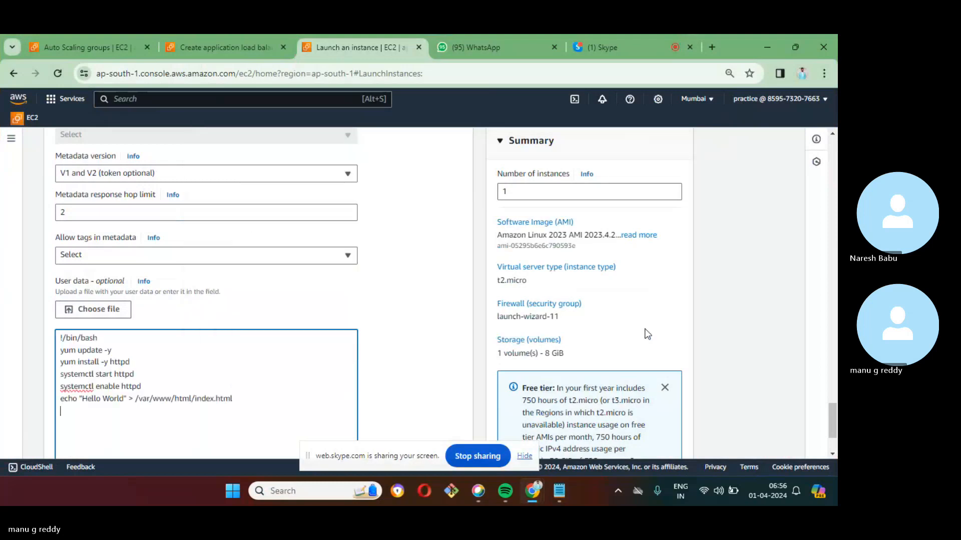
pyautogui.scroll(-2, 646, 333)
pyautogui.click(649, 419)
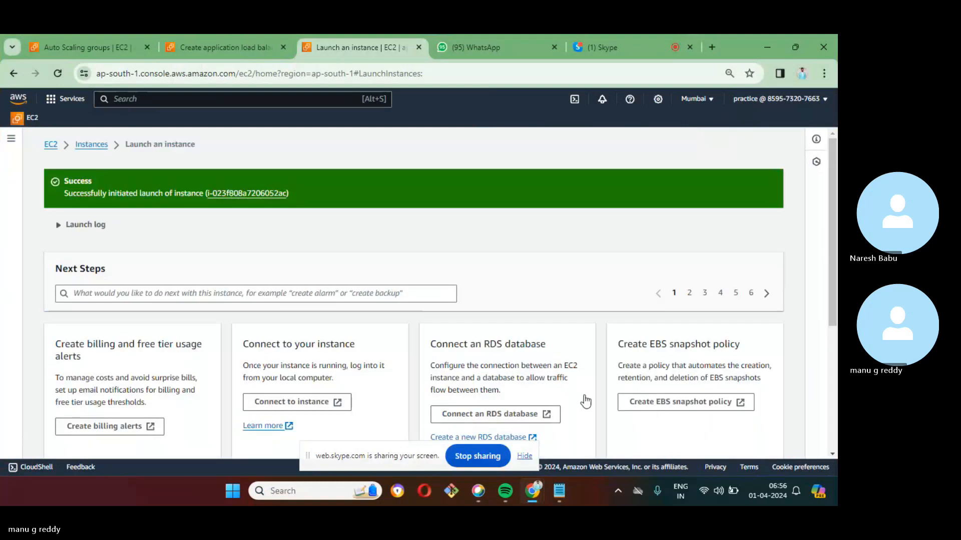
# - Start launching another EC2 instance from the instances list, name it my2, and choose the Amazon Linux image
pyautogui.click(233, 194)
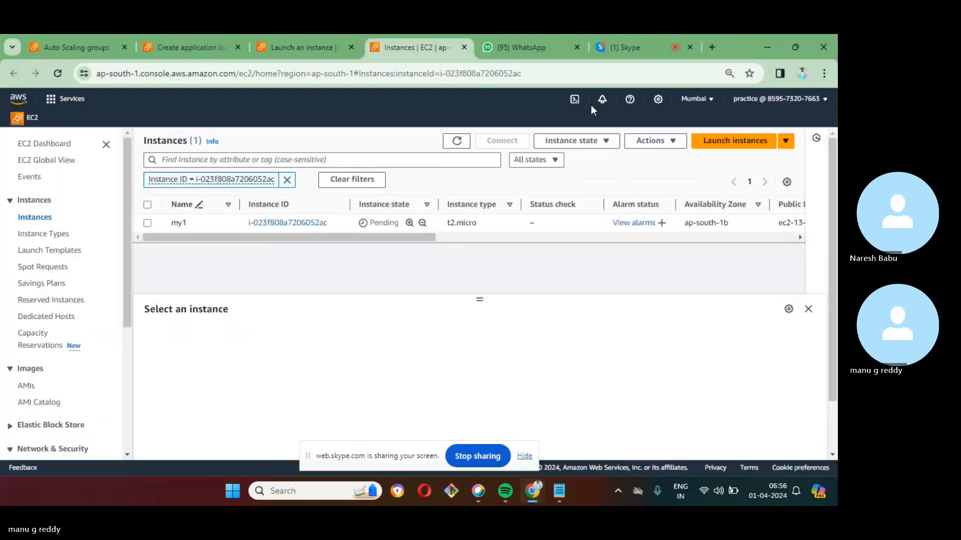
pyautogui.click(705, 143)
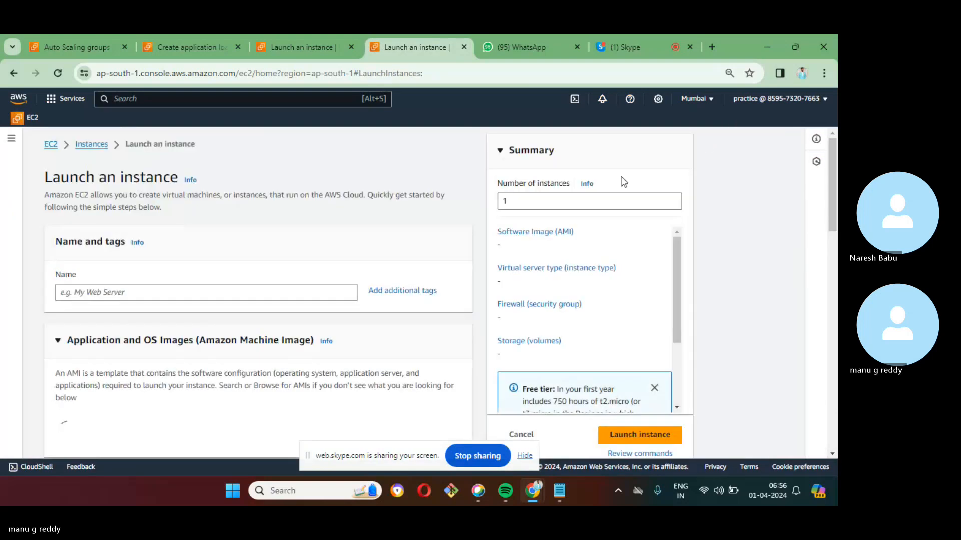
pyautogui.click(162, 297)
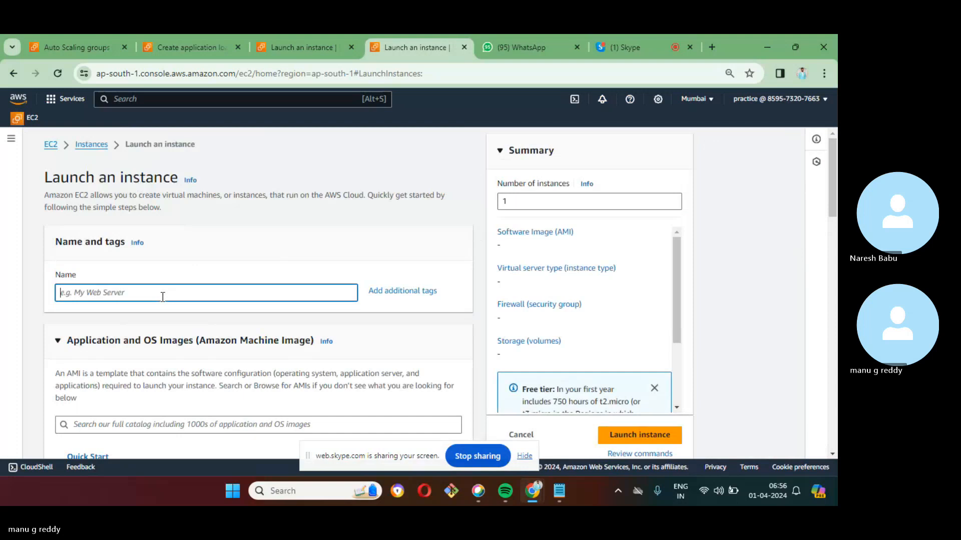
pyautogui.write('my2')
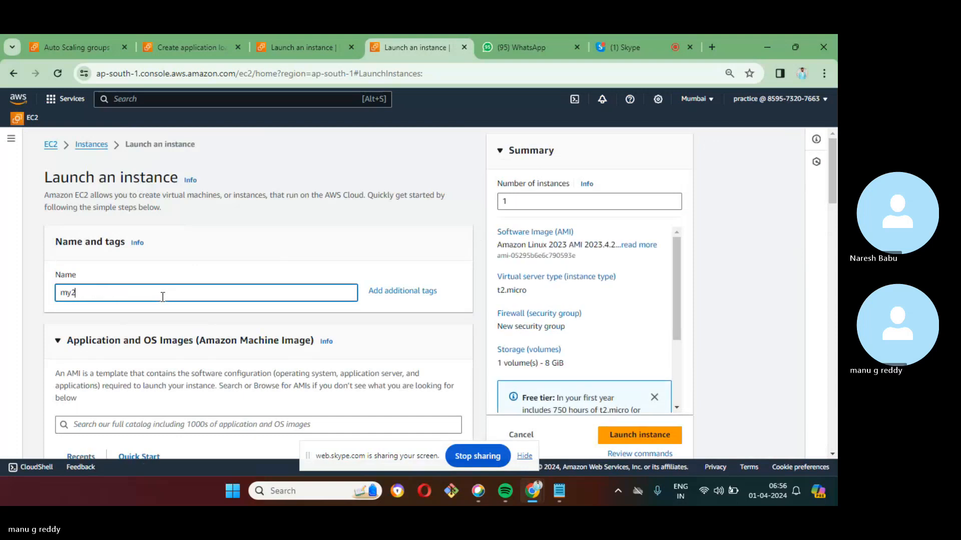
pyautogui.scroll(-3, 190, 369)
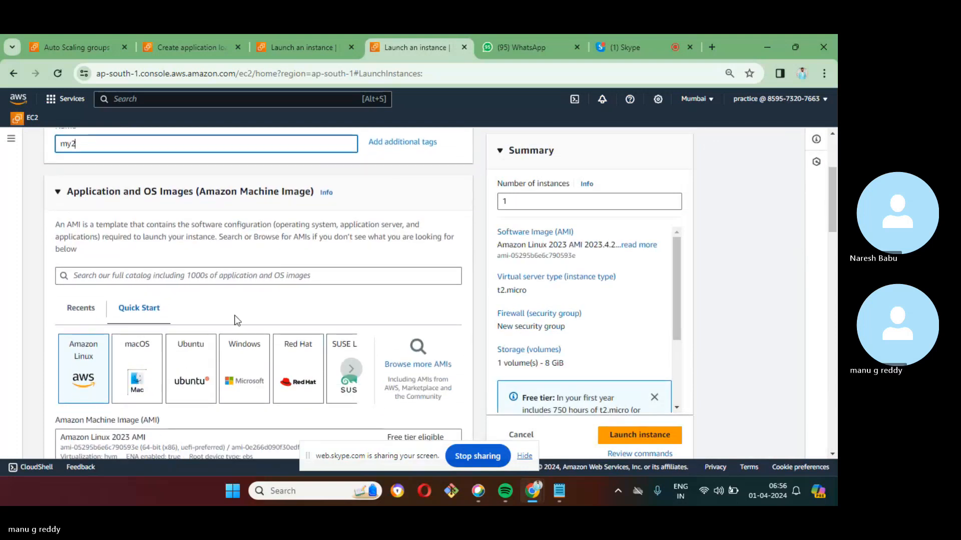
pyautogui.click(99, 390)
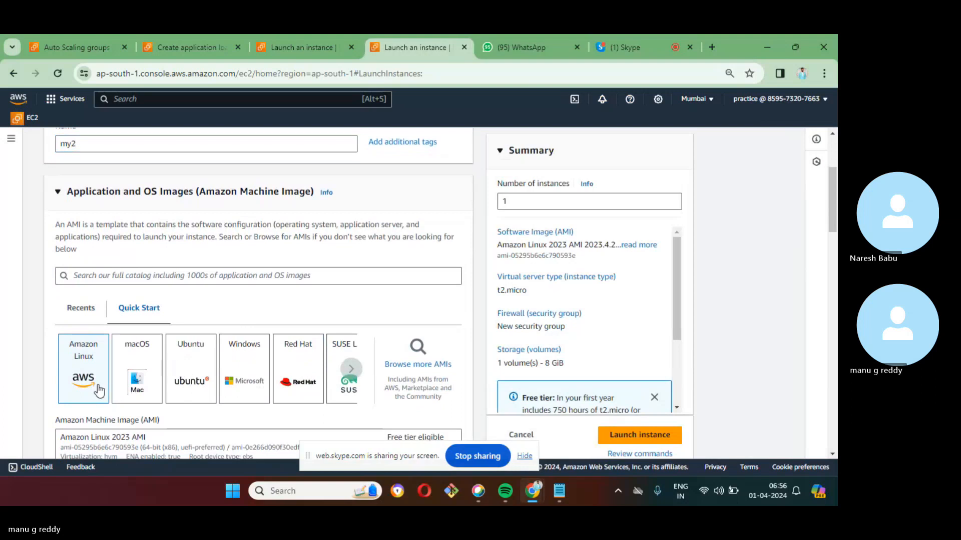
# - Keep the t2.micro instance type and select the my-practice key pair for instance login
pyautogui.scroll(-5, 99, 390)
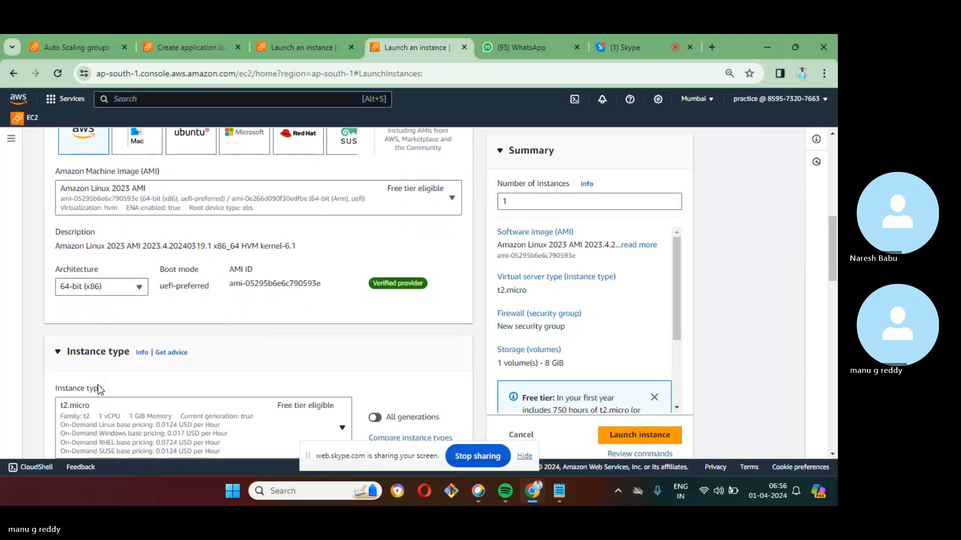
pyautogui.scroll(-3, 98, 386)
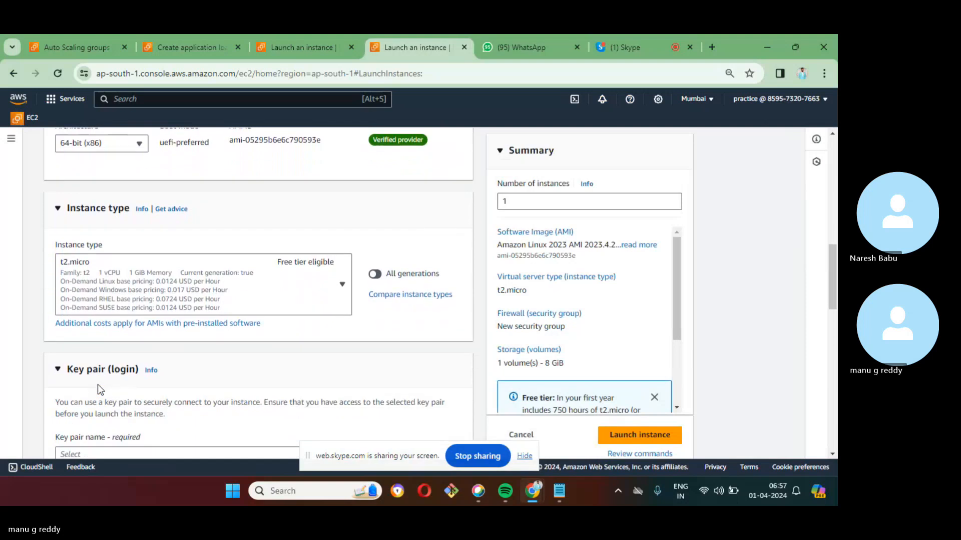
pyautogui.scroll(-4, 97, 384)
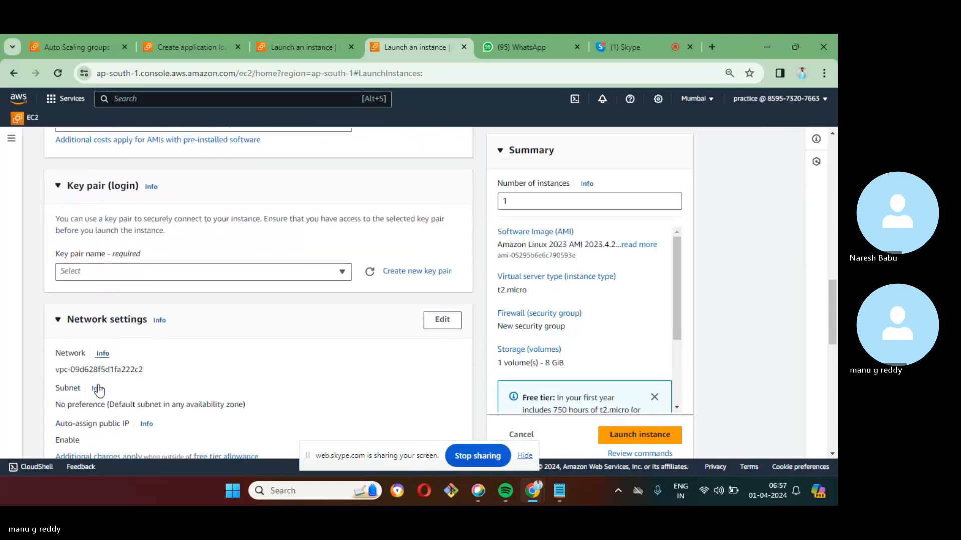
pyautogui.click(331, 273)
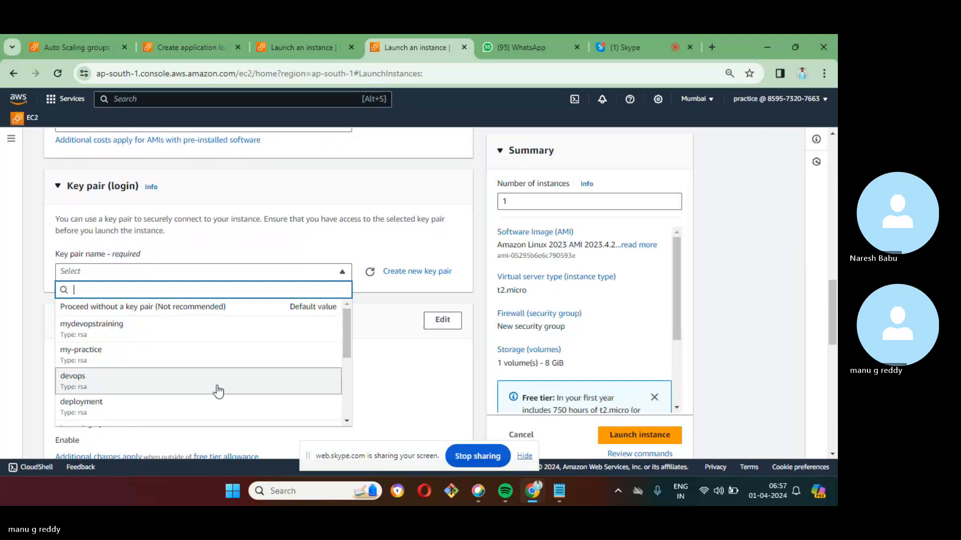
pyautogui.click(239, 362)
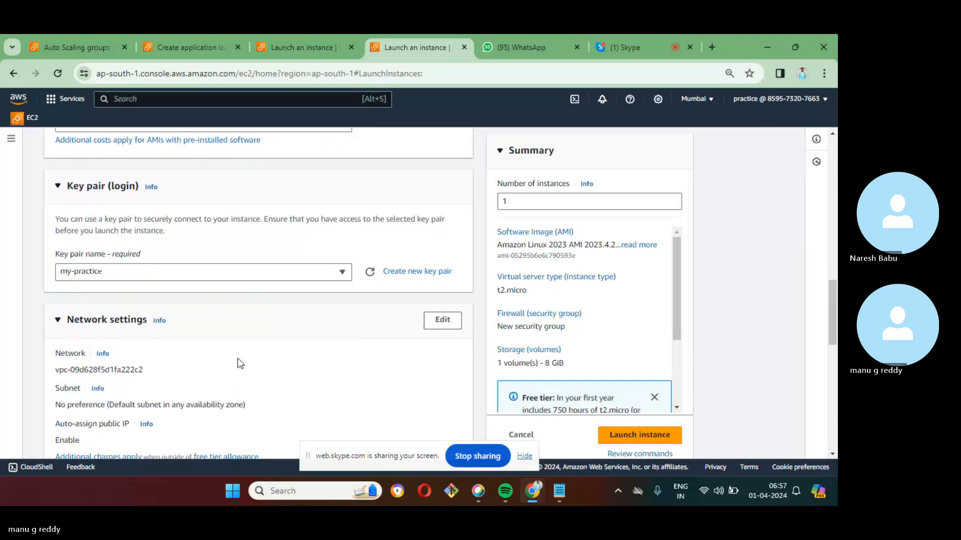
# - Use the existing security group launch-wizard-11 as the firewall for my2
pyautogui.scroll(-5, 239, 363)
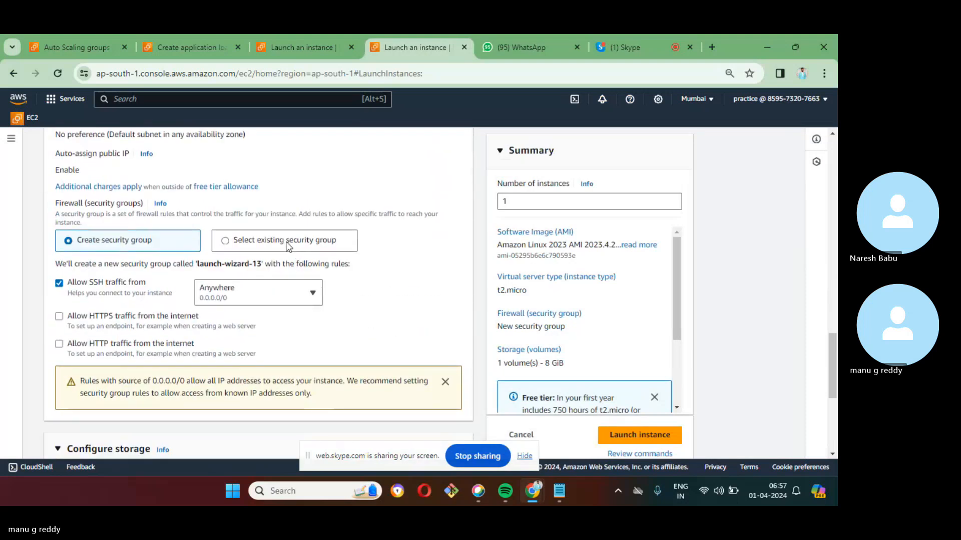
pyautogui.click(289, 244)
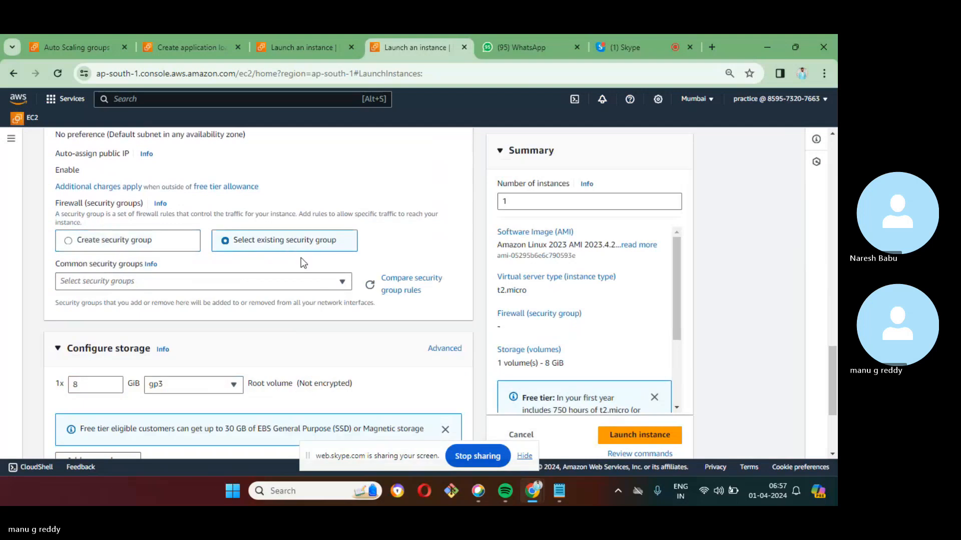
pyautogui.click(341, 283)
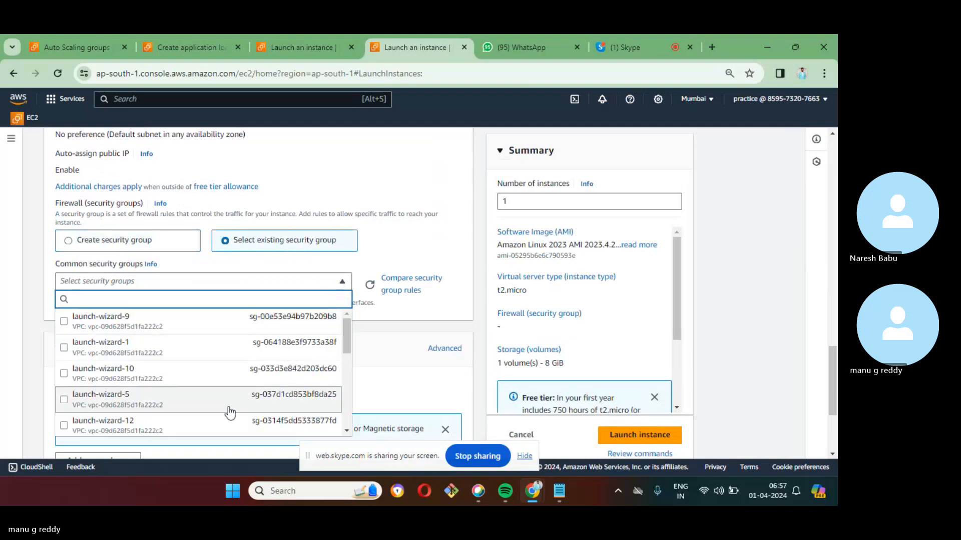
pyautogui.scroll(-2, 229, 414)
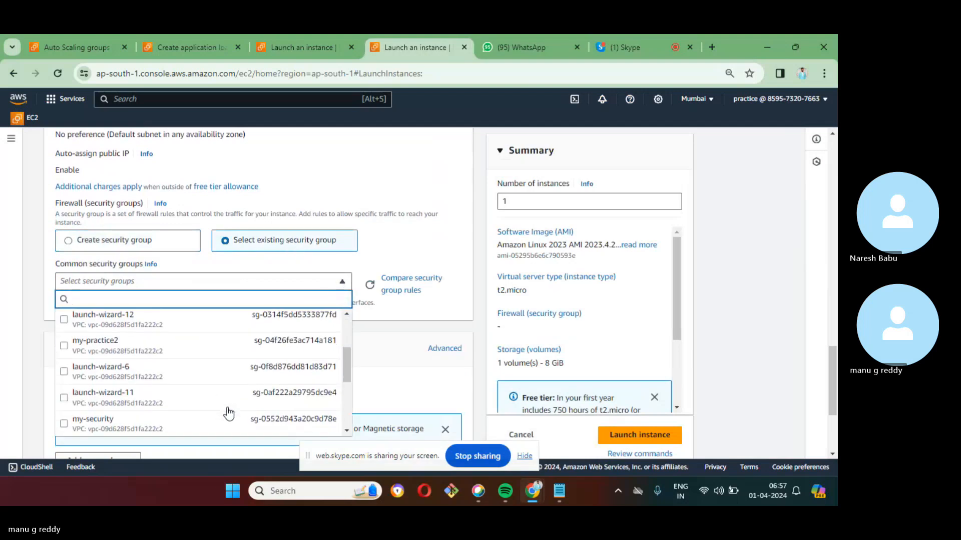
pyautogui.click(64, 400)
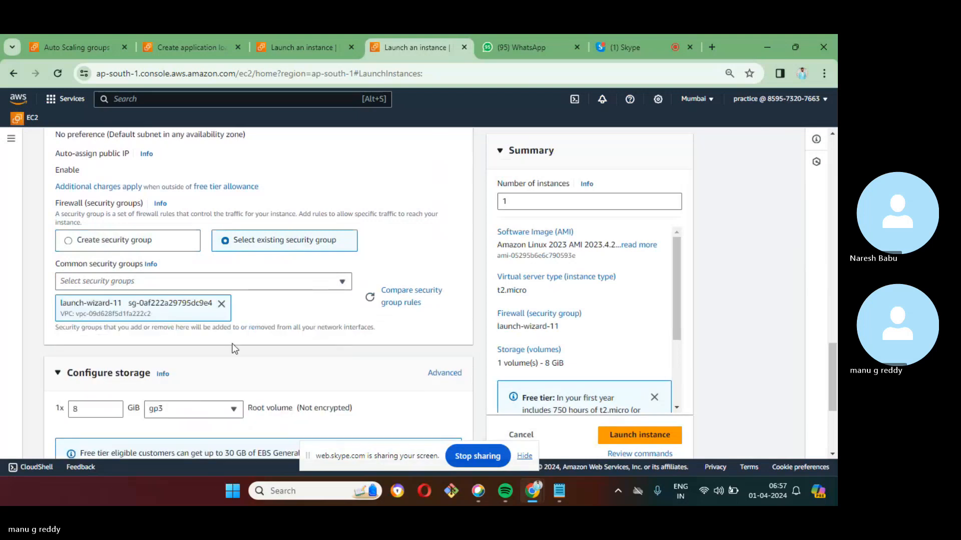
# - Expand the advanced details of my2 and set the metadata version to V1 and V2 (token optional)
pyautogui.scroll(-3, 232, 348)
pyautogui.scroll(-1, 233, 348)
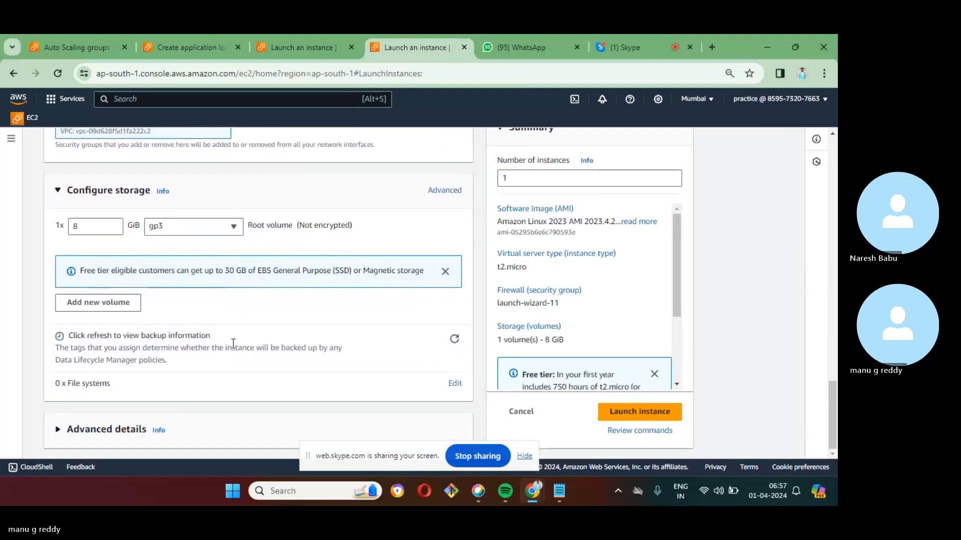
pyautogui.click(57, 430)
pyautogui.scroll(-6, 56, 430)
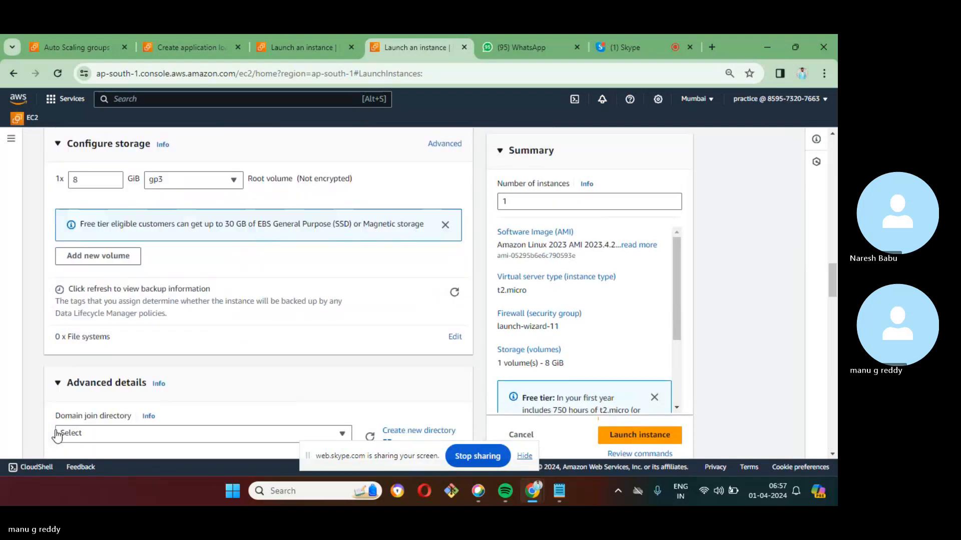
pyautogui.scroll(-8, 56, 430)
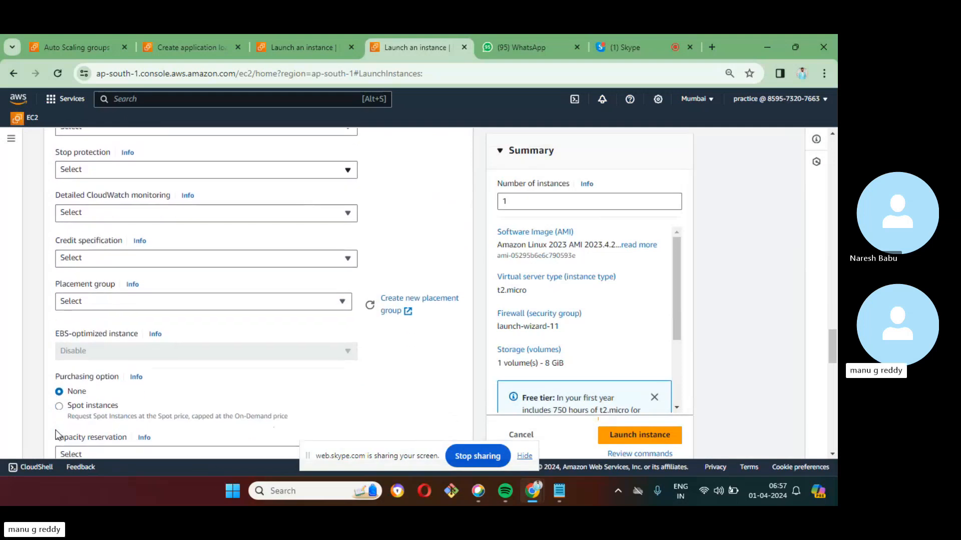
pyautogui.scroll(-8, 55, 430)
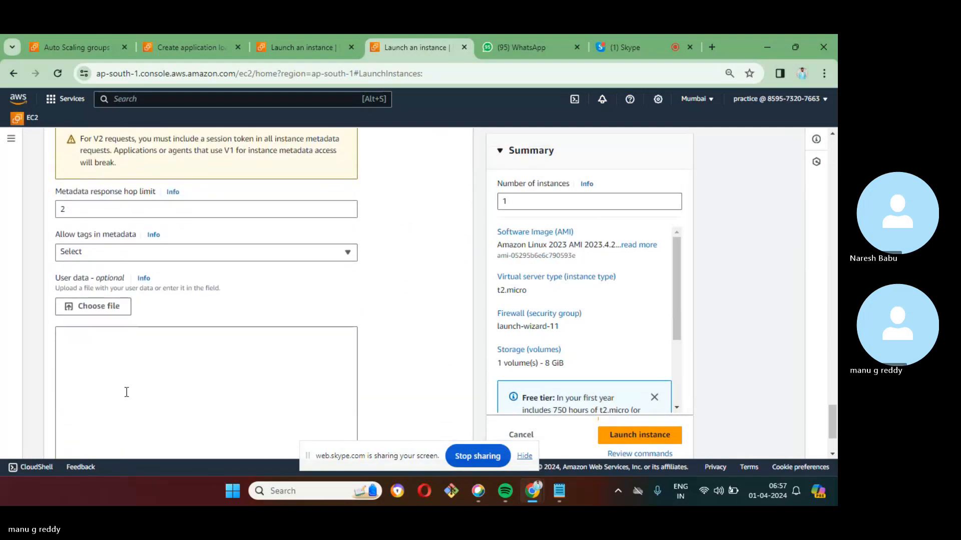
pyautogui.scroll(3, 127, 392)
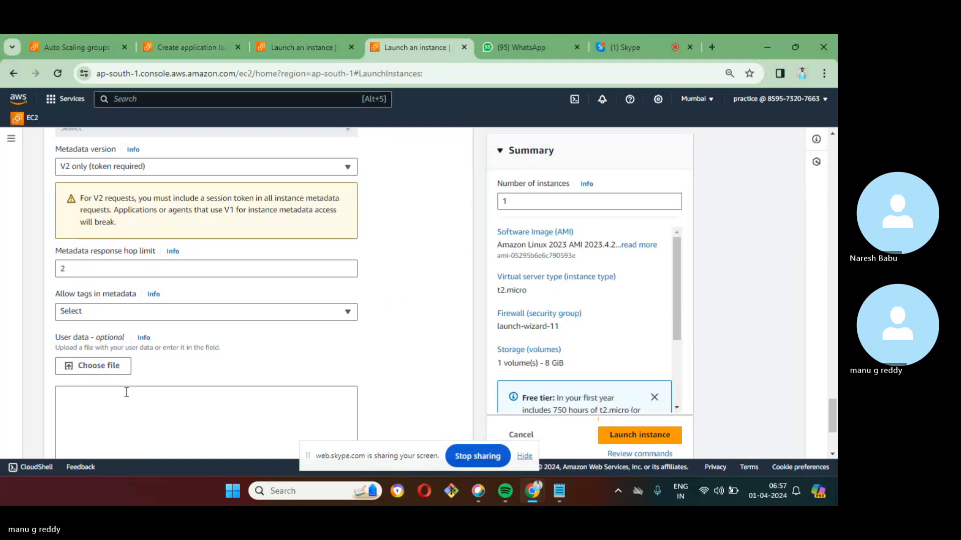
pyautogui.click(345, 318)
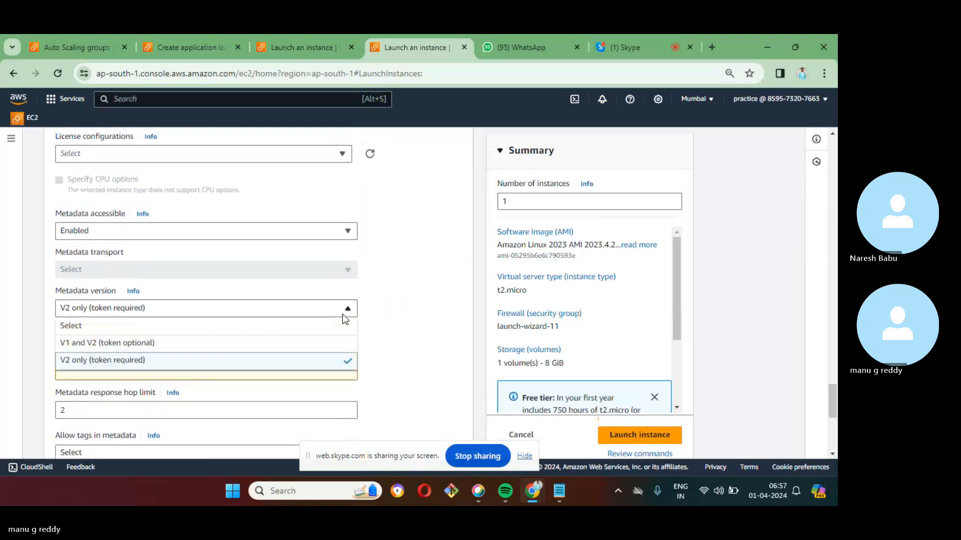
pyautogui.click(270, 345)
# - Paste the copied httpd bash script into the user data of my2
pyautogui.scroll(-3, 331, 395)
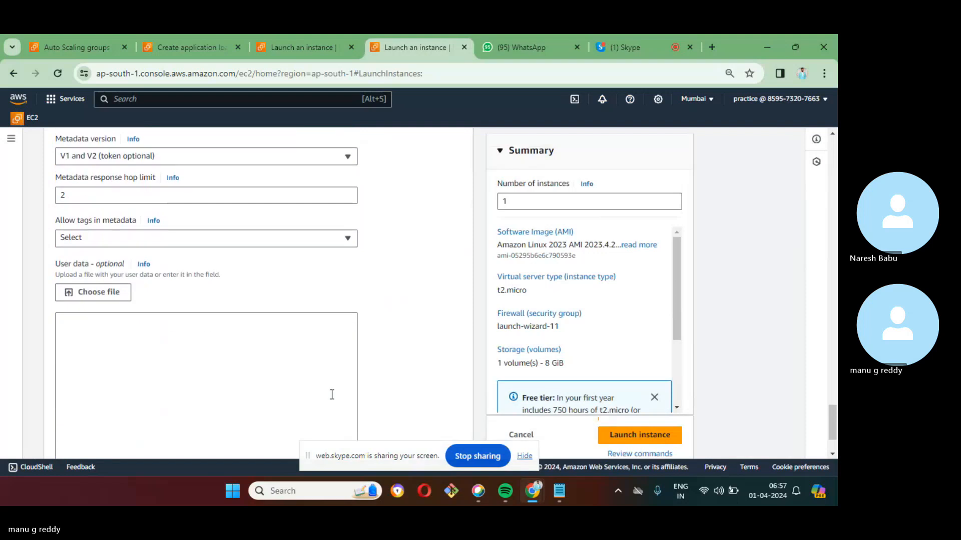
pyautogui.rightClick(209, 429)
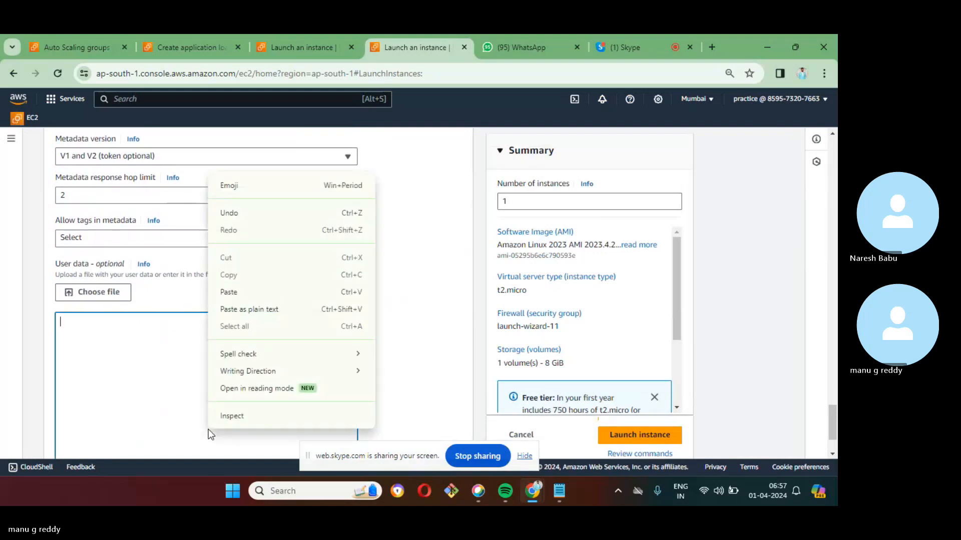
pyautogui.click(260, 291)
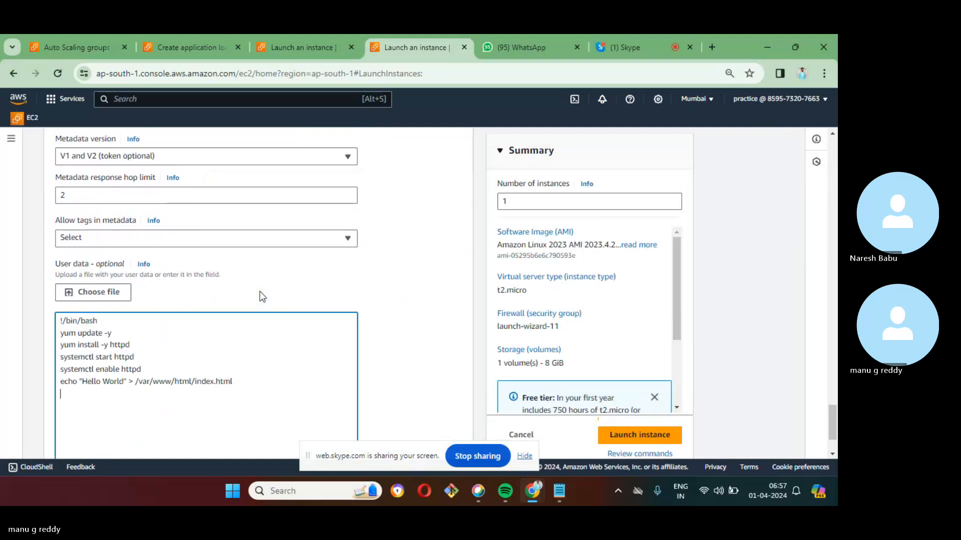
# - Add "this is ec2" after "Hello World" in the user data's echo line, and launch the instance
pyautogui.click(127, 382)
pyautogui.write('th')
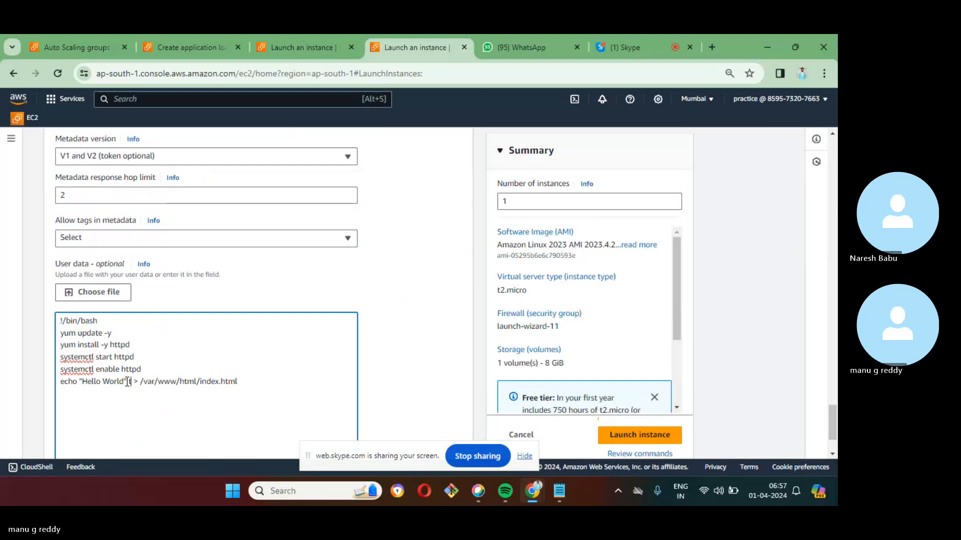
pyautogui.write('is is')
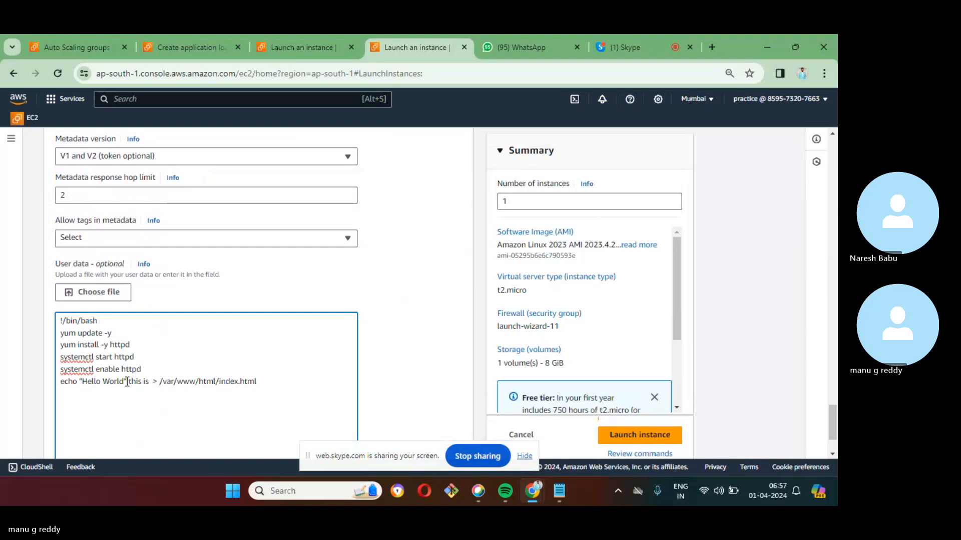
pyautogui.write(' ec2')
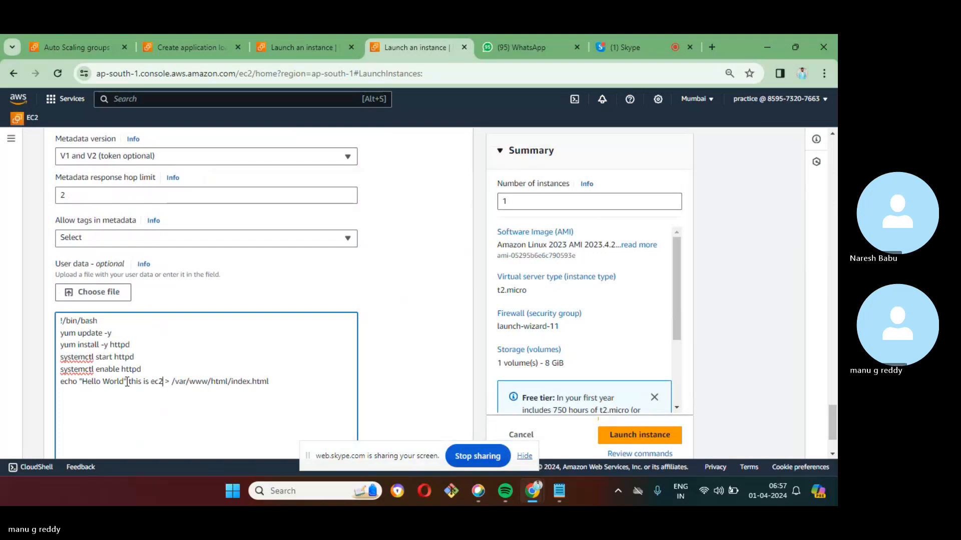
pyautogui.scroll(-2, 288, 371)
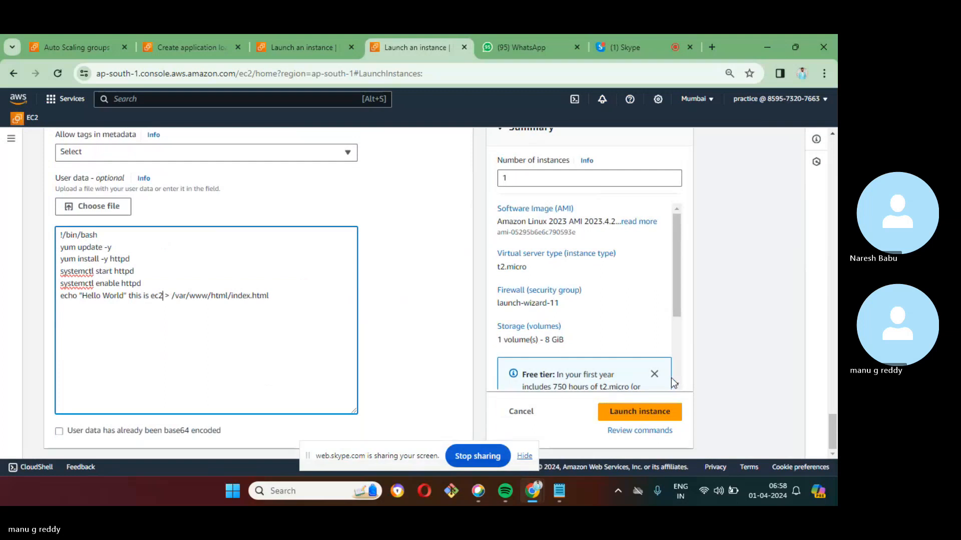
pyautogui.click(650, 416)
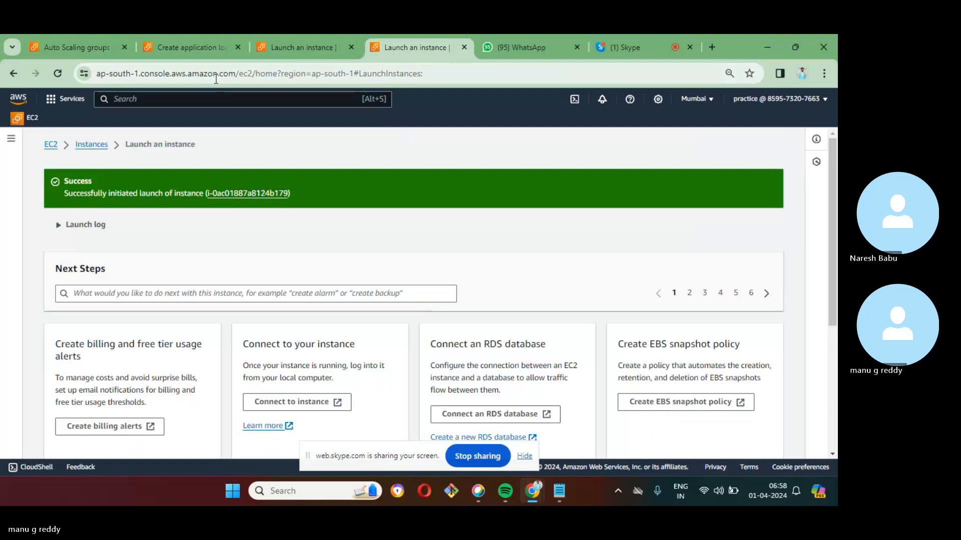
# - Check the target groups offered for the load balancer's HTTP:80 listener, and open the list of running EC2 instances
pyautogui.click(199, 51)
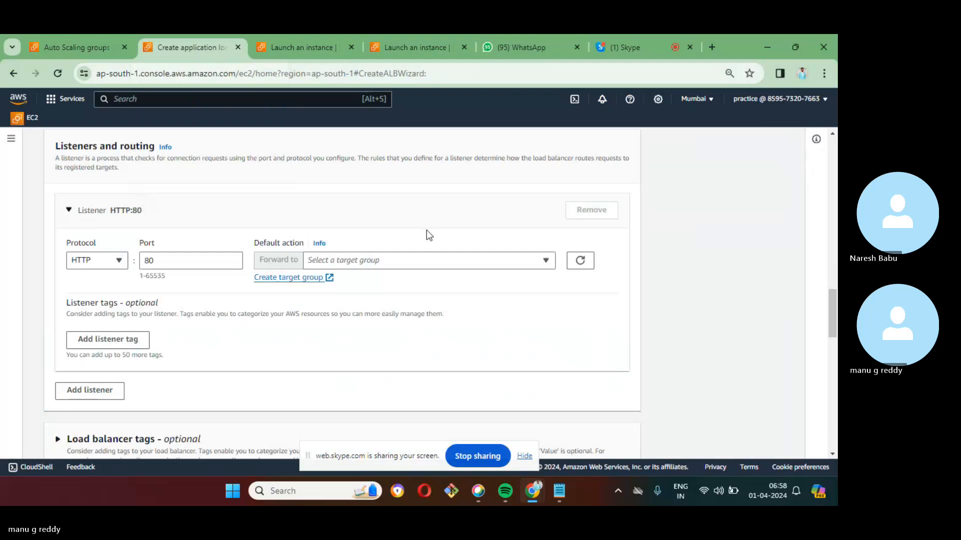
pyautogui.click(546, 262)
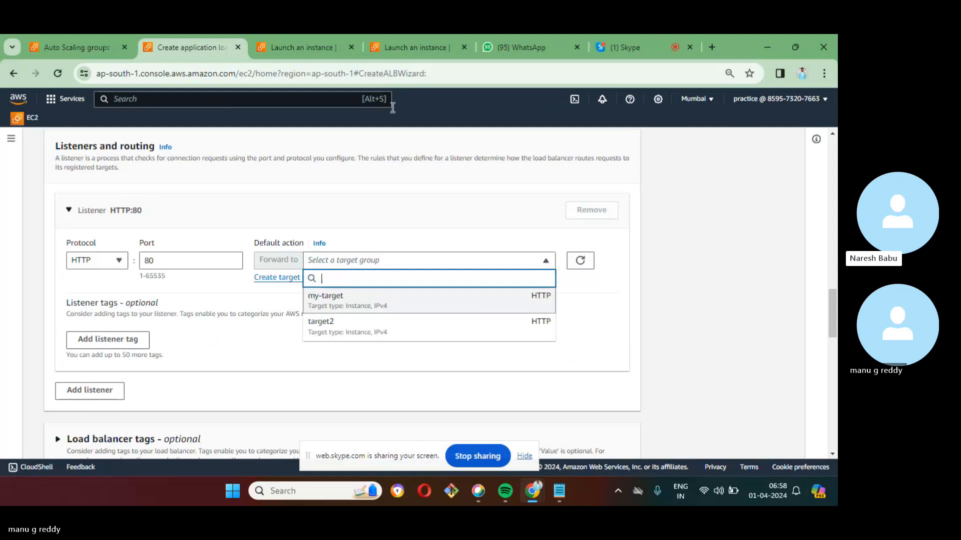
pyautogui.click(398, 52)
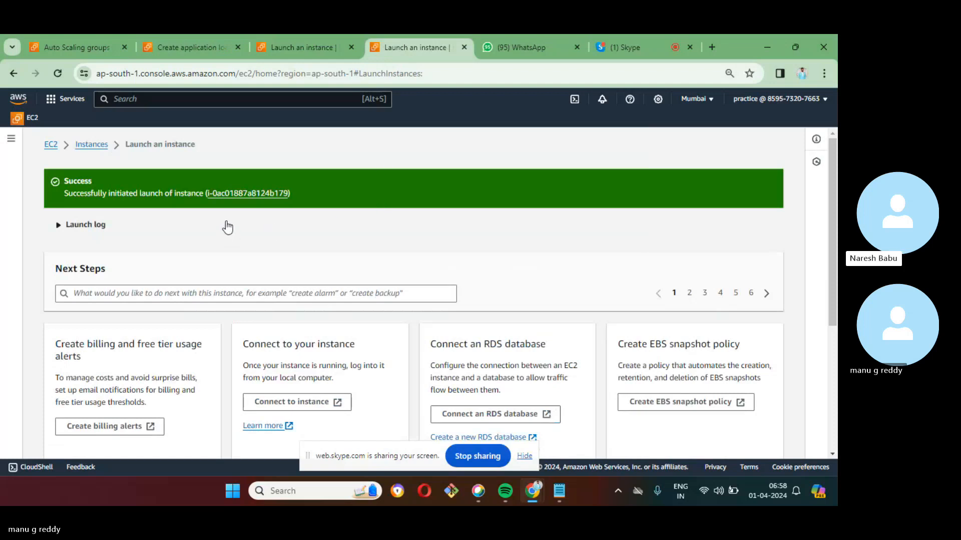
pyautogui.click(56, 146)
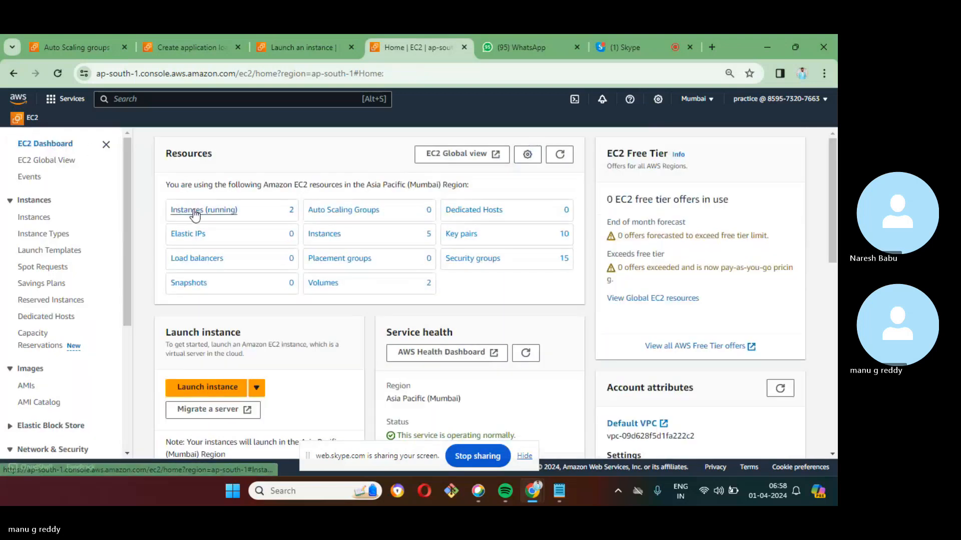
pyautogui.click(194, 210)
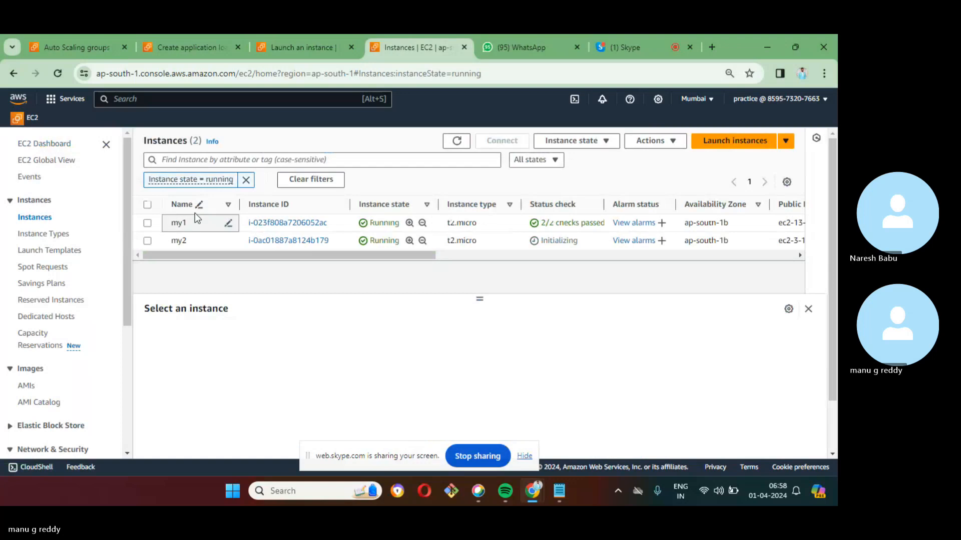
# - Select instance my1, expand its instance summary, and copy its public IPv4 address
pyautogui.click(147, 224)
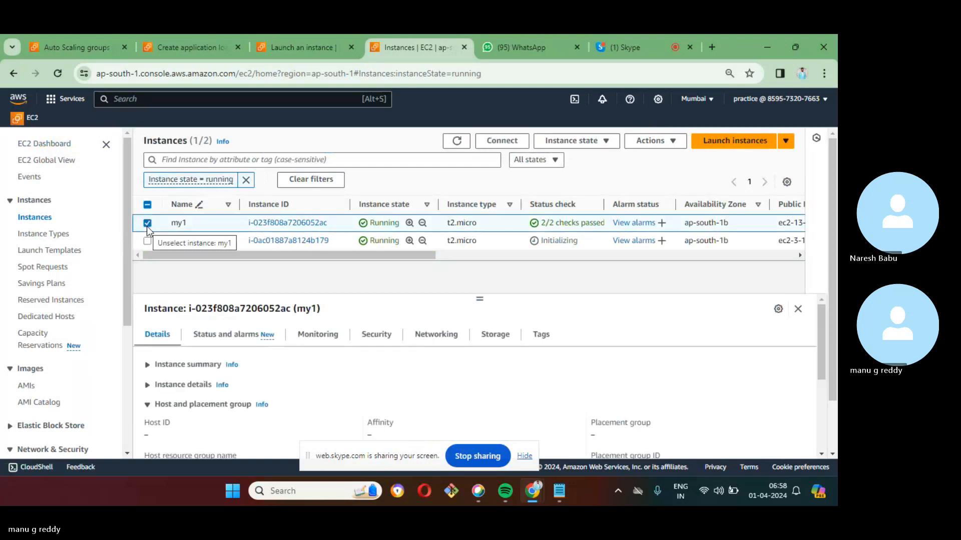
pyautogui.click(205, 366)
pyautogui.scroll(-1, 205, 370)
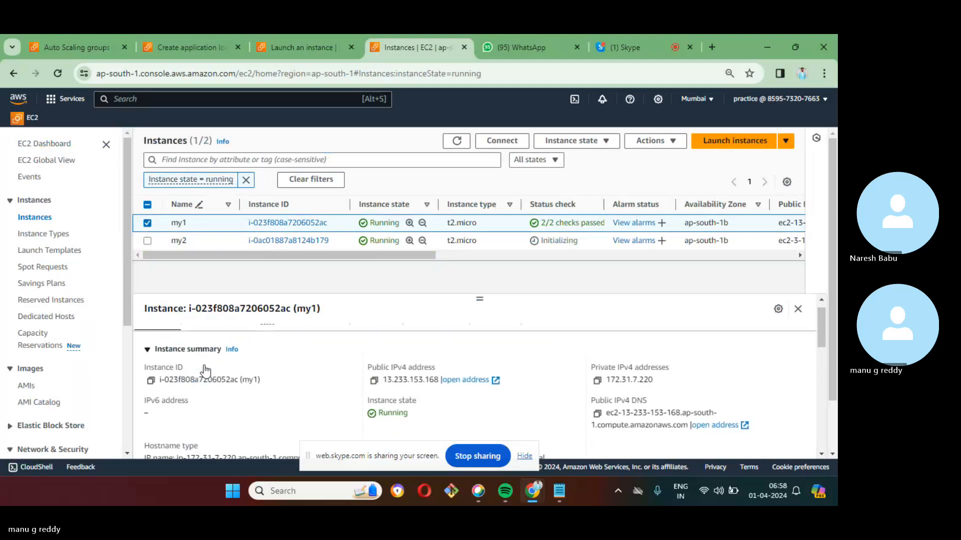
pyautogui.click(374, 382)
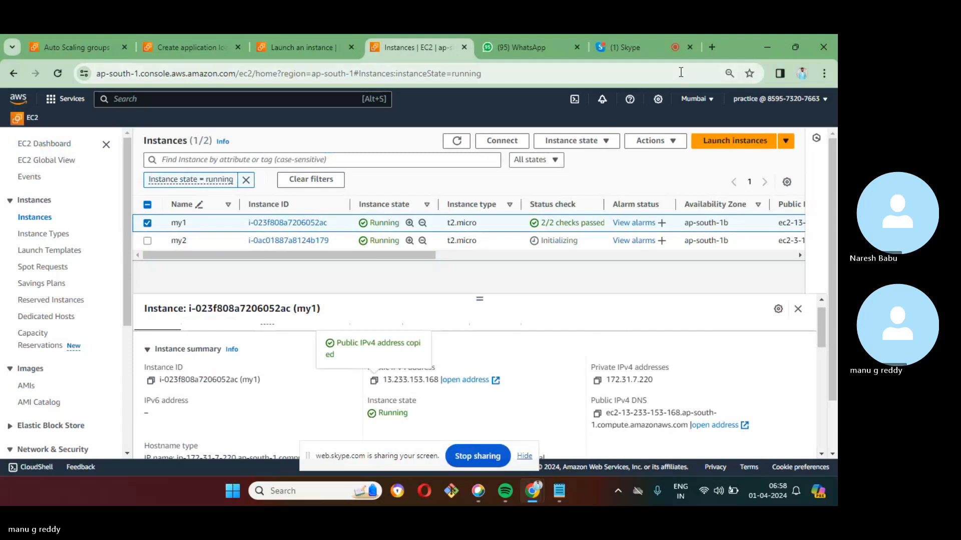
# - Load my1's copied public IPv4 address in a new browser tab and reload the page
pyautogui.click(712, 49)
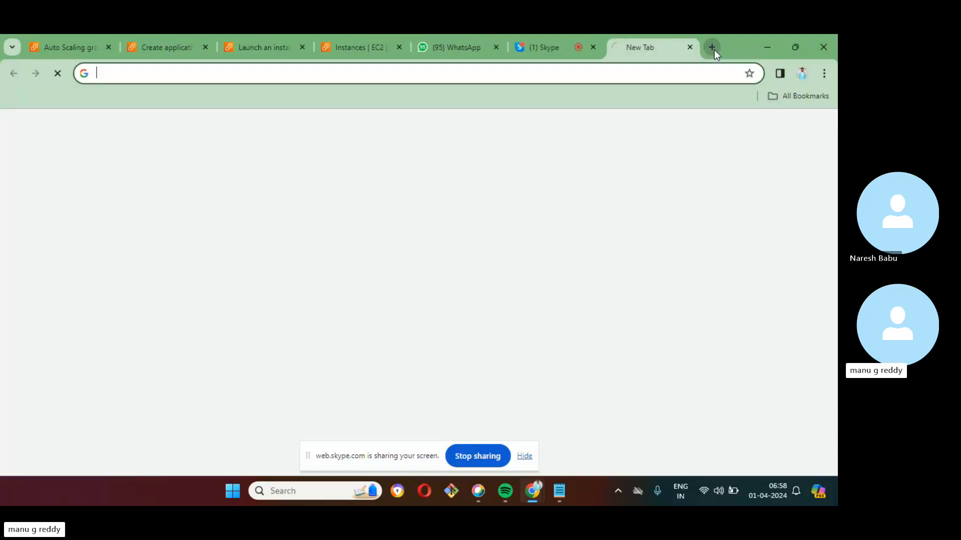
pyautogui.click(673, 80)
pyautogui.rightClick(674, 80)
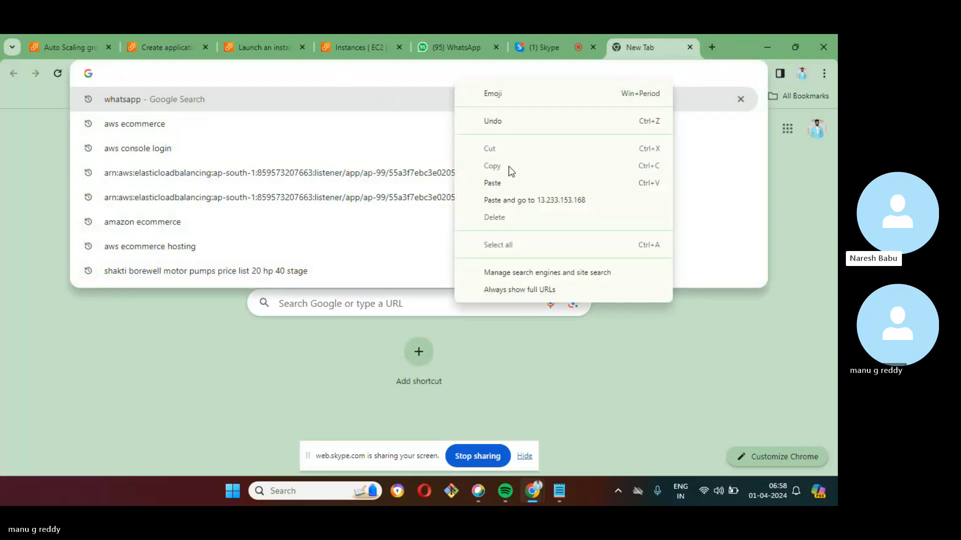
pyautogui.click(502, 184)
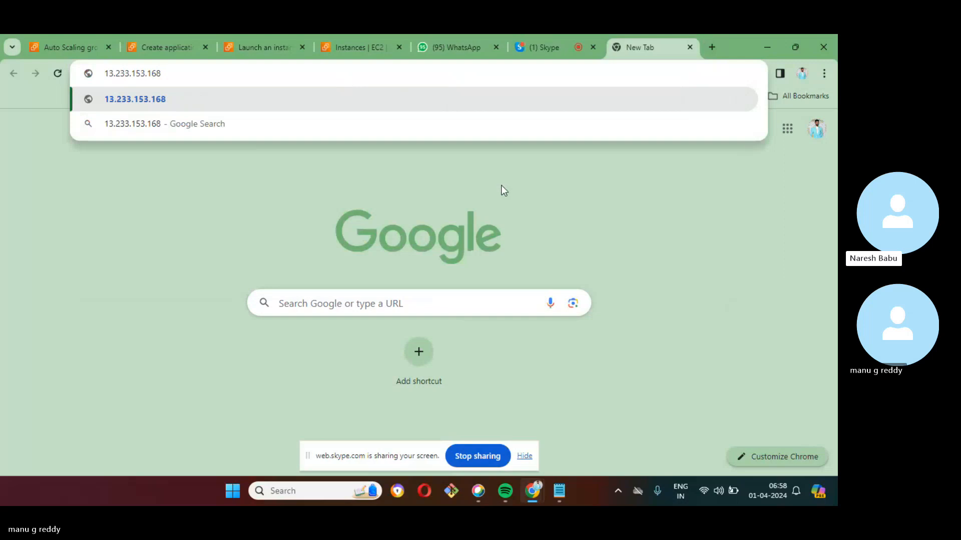
pyautogui.press('Return')
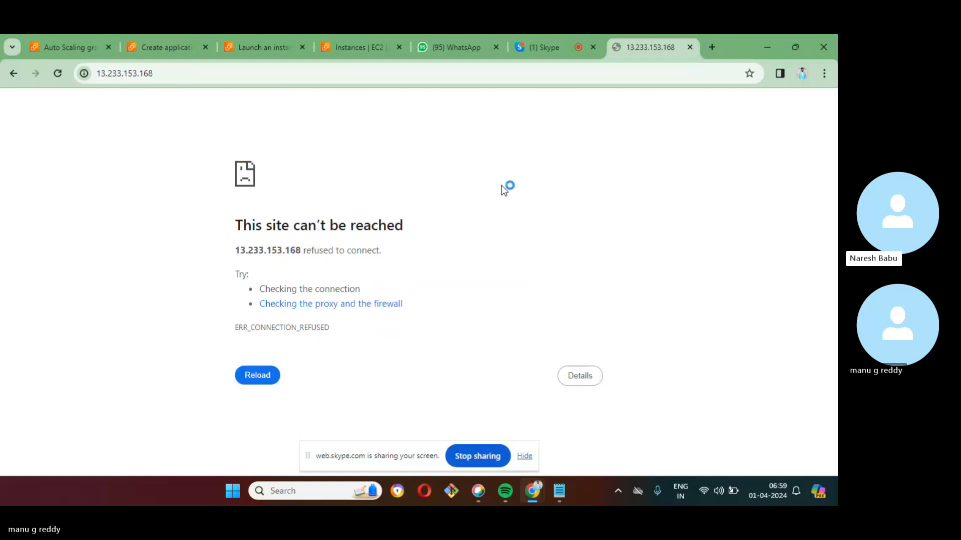
pyautogui.press('F5')
# - Return to the running instances and examine my1's instance summary, including its addresses, VPC, subnet and IMDSv2 setting
pyautogui.click(366, 48)
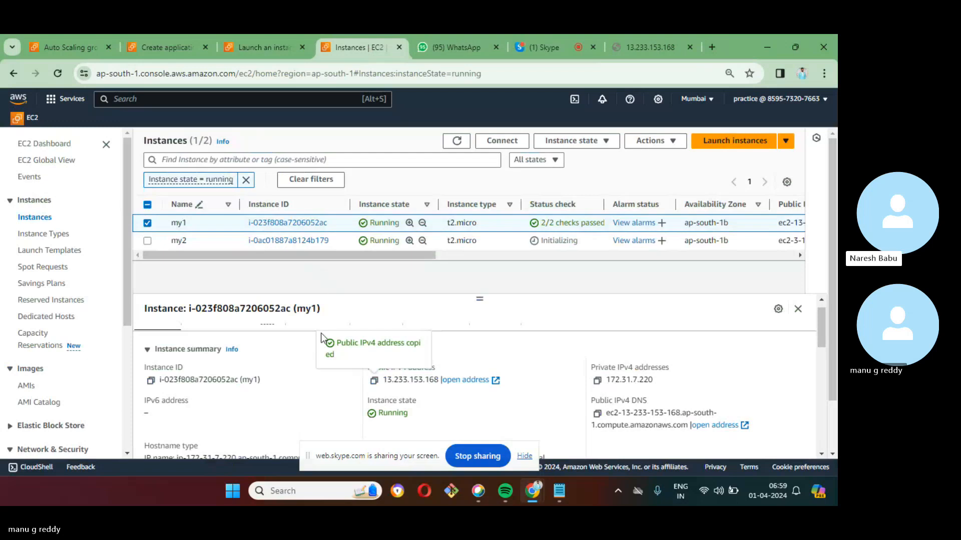
pyautogui.scroll(-1, 321, 345)
pyautogui.scroll(-2, 320, 345)
pyautogui.scroll(3, 321, 344)
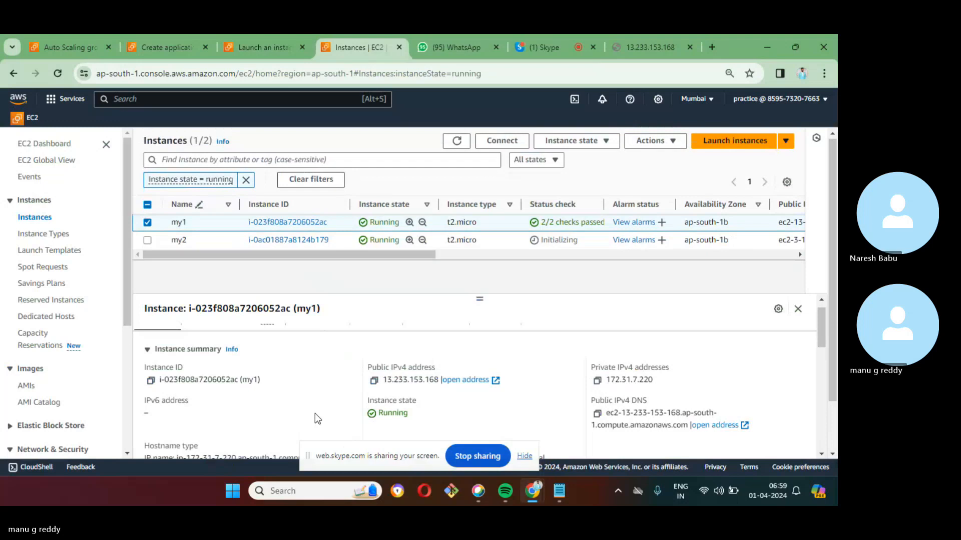
pyautogui.click(525, 456)
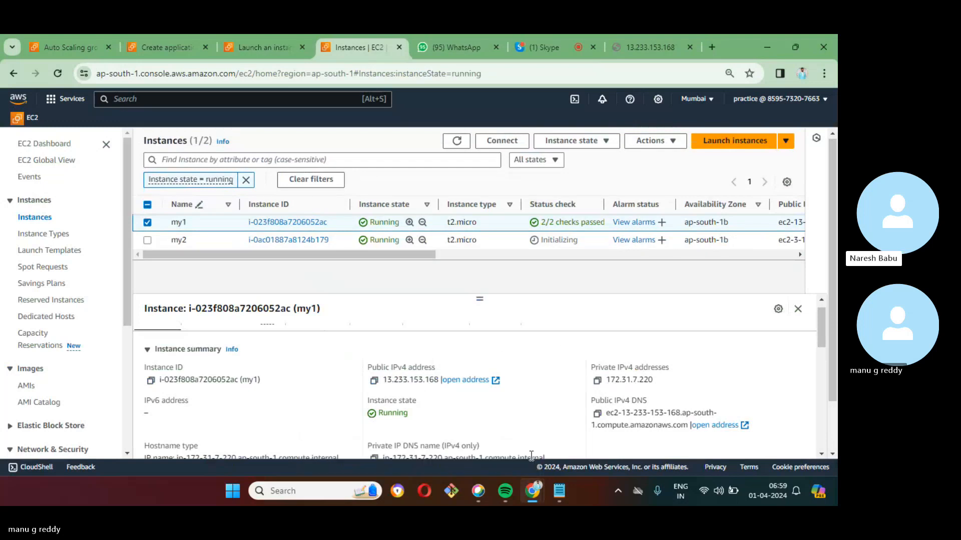
pyautogui.scroll(-5, 473, 420)
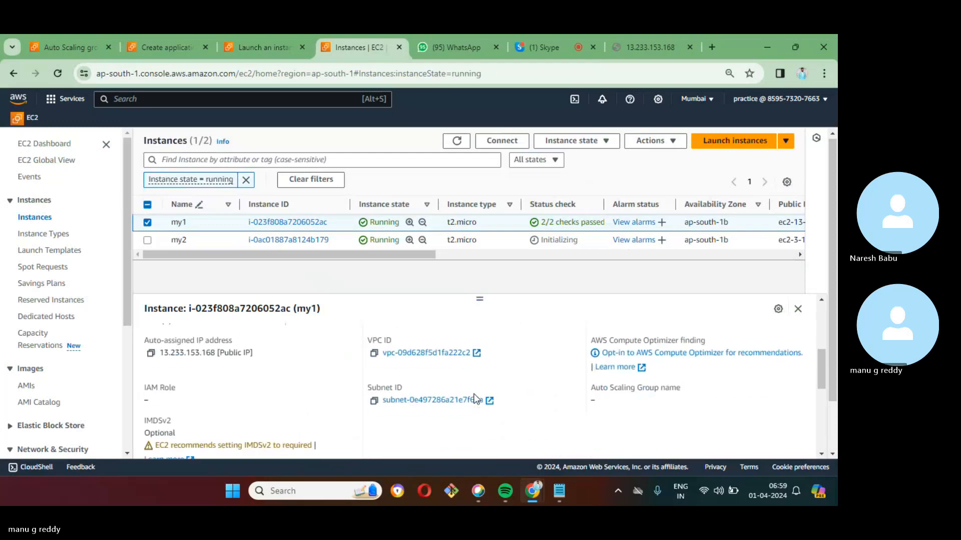
pyautogui.scroll(-2, 475, 398)
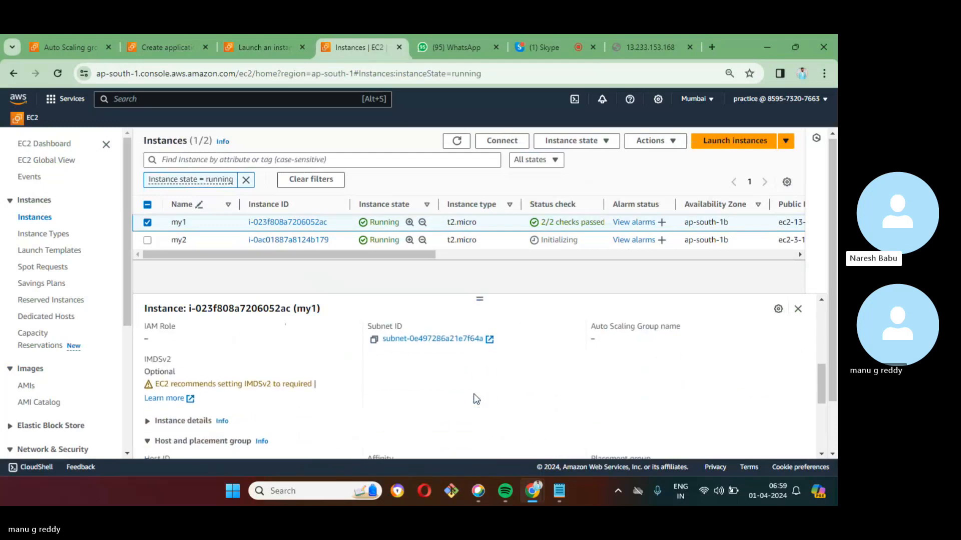
pyautogui.scroll(3, 476, 398)
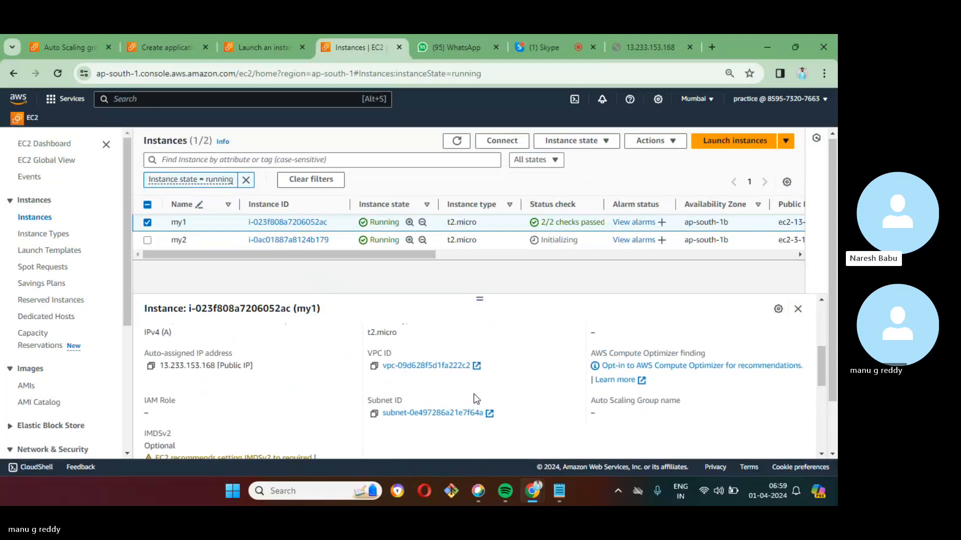
pyautogui.scroll(2, 475, 398)
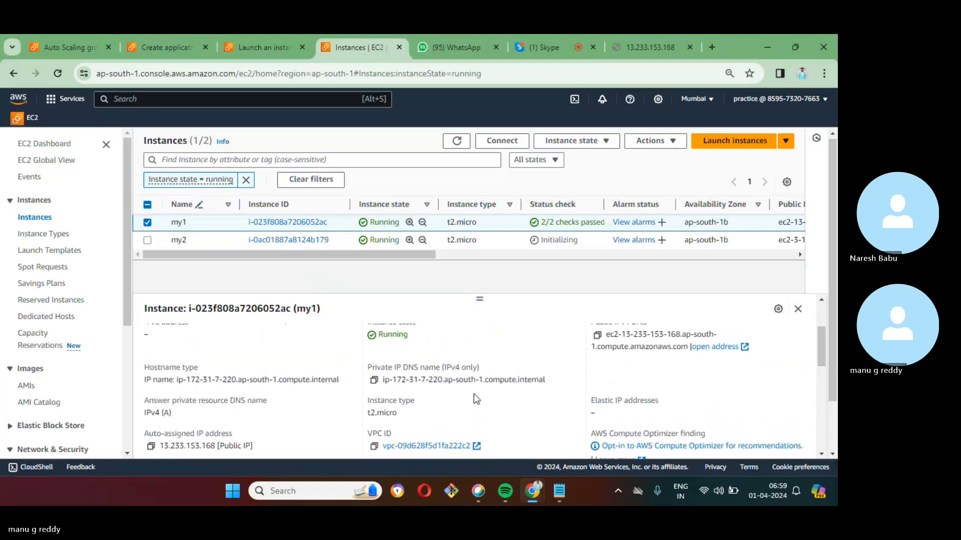
pyautogui.scroll(4, 476, 399)
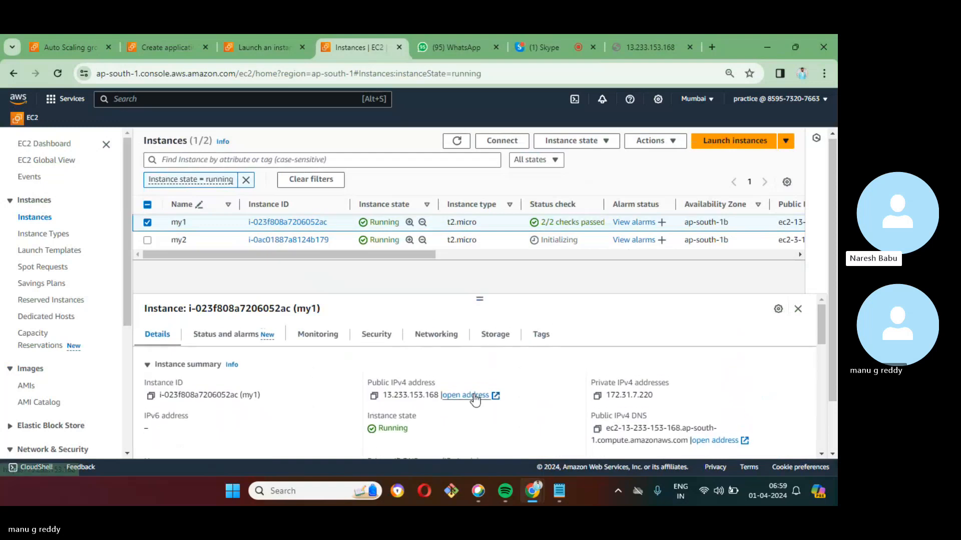
# - Open the security group launch-wizard-11 from my1's security details and examine its inbound rules
pyautogui.click(379, 340)
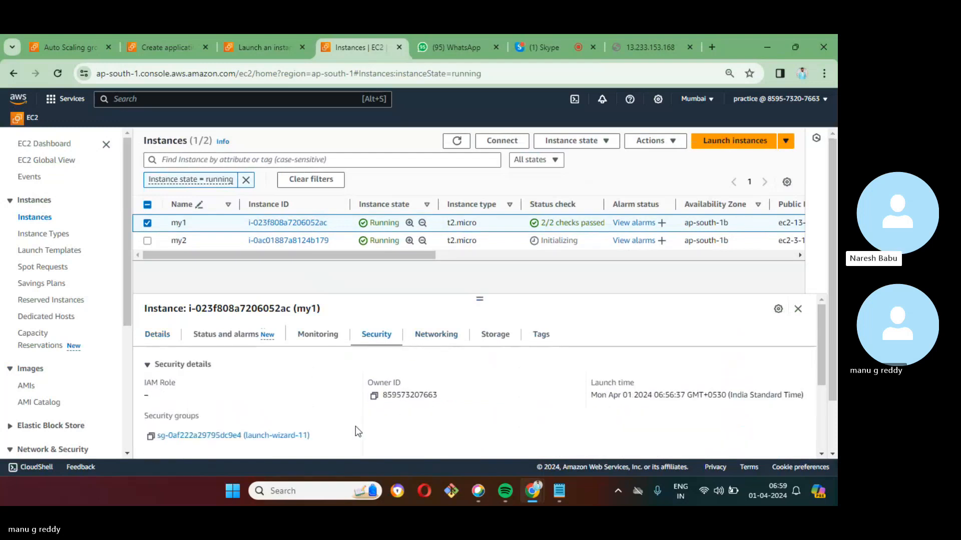
pyautogui.scroll(-1, 339, 421)
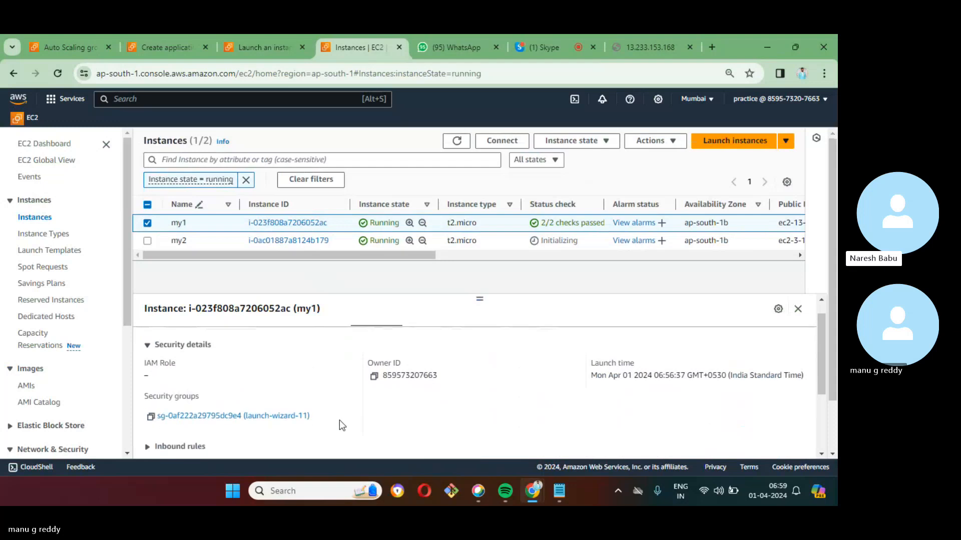
pyautogui.click(265, 417)
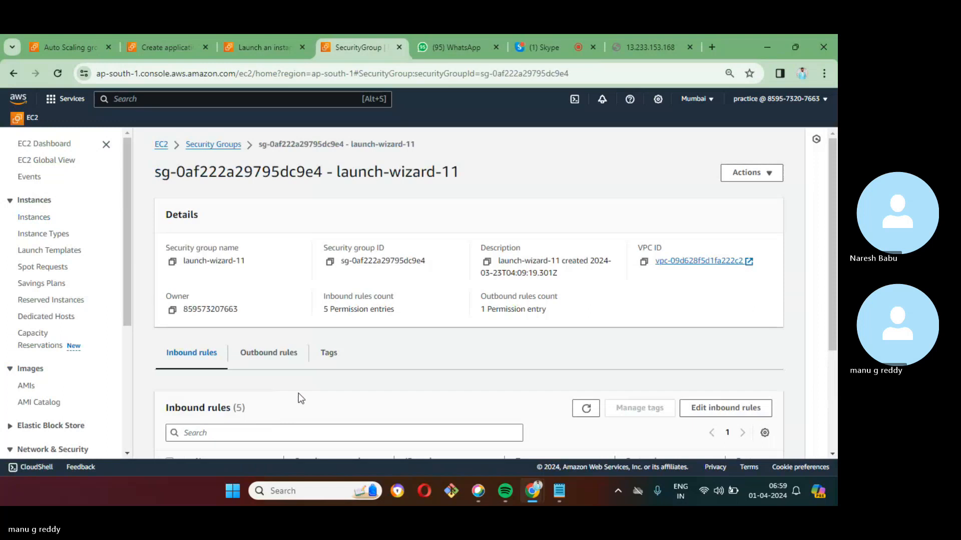
pyautogui.scroll(-2, 358, 396)
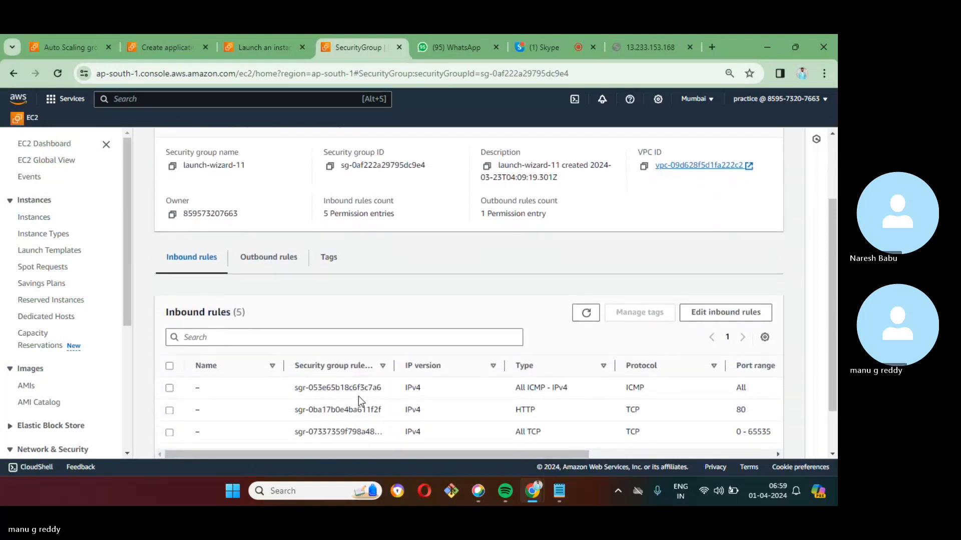
pyautogui.scroll(-1, 358, 396)
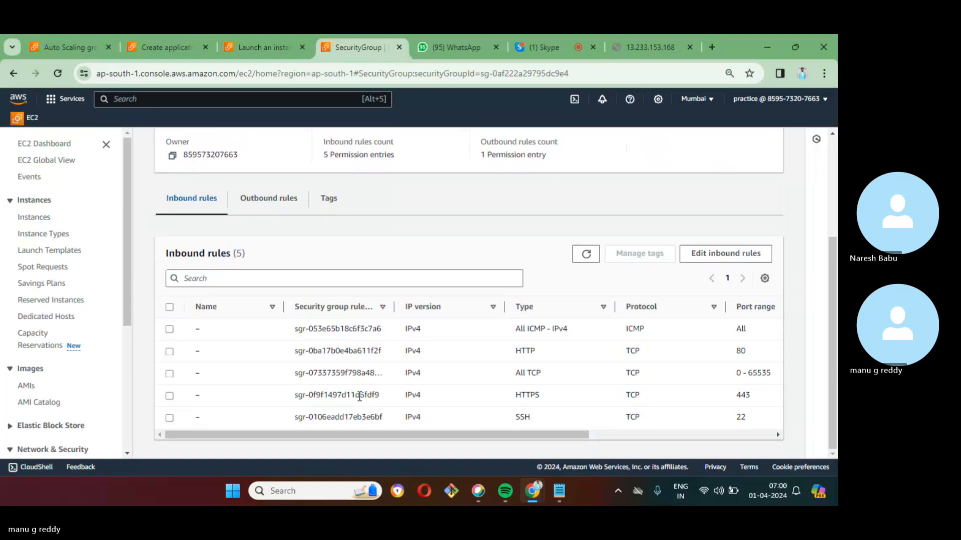
# - Open launch-wizard-11's inbound rules for editing, check each rule's type, port range and source, and leave without saving
pyautogui.click(746, 256)
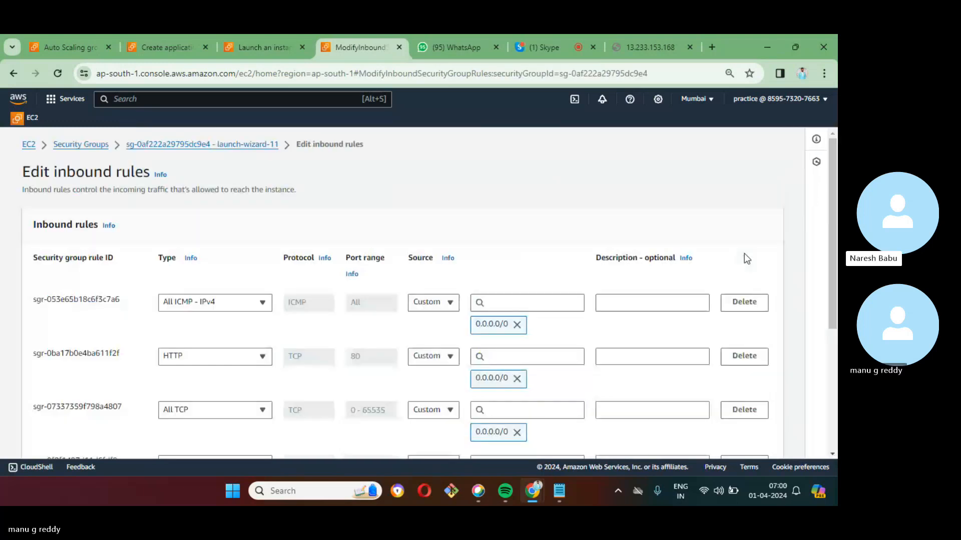
pyautogui.scroll(-3, 520, 242)
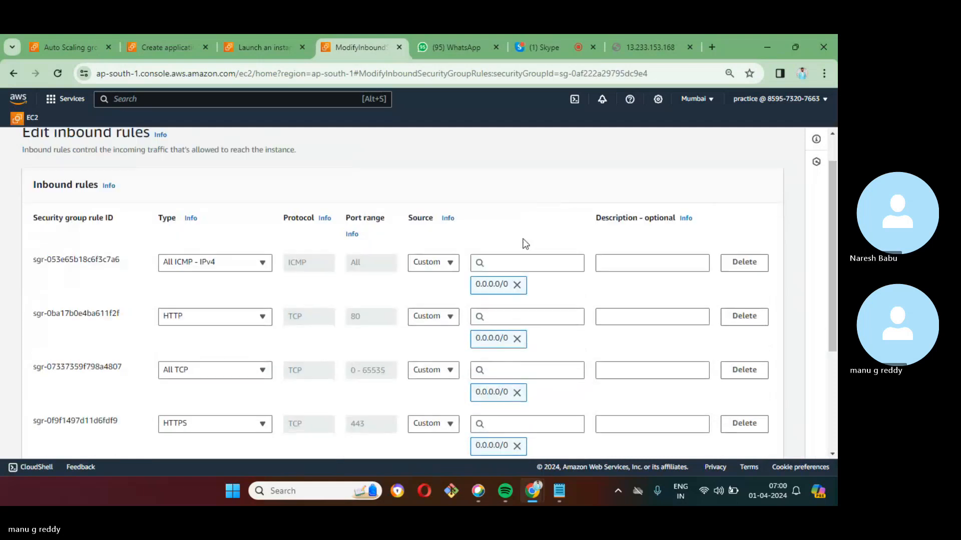
pyautogui.scroll(-1, 519, 241)
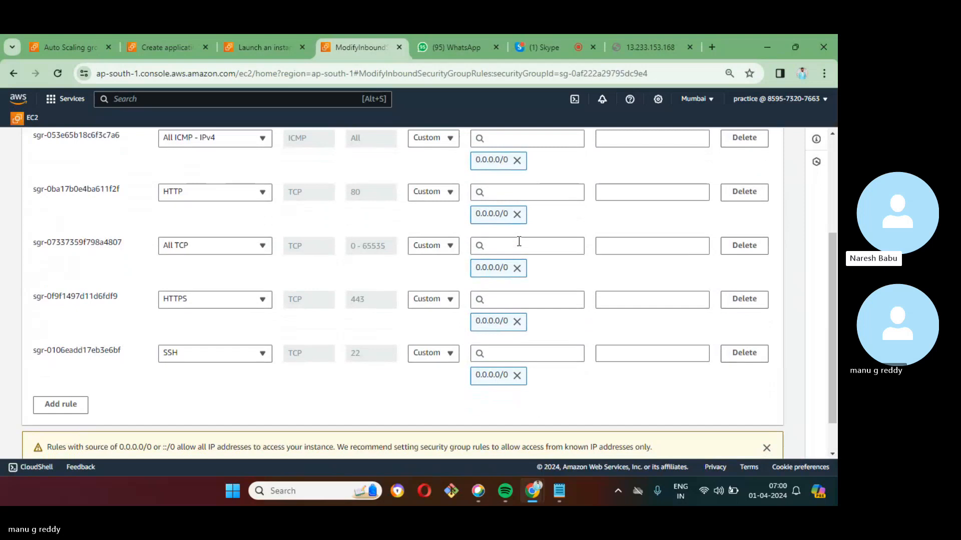
pyautogui.scroll(1, 519, 242)
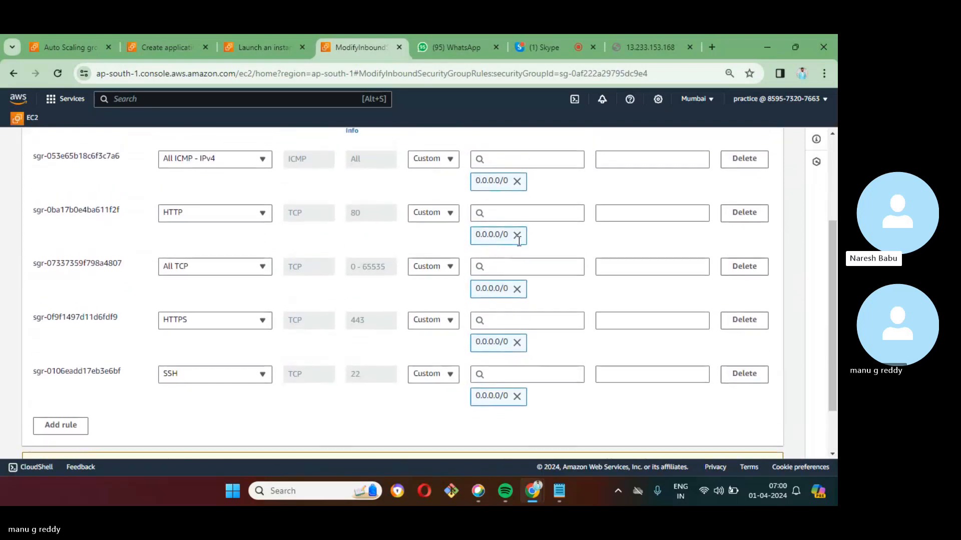
pyautogui.scroll(1, 519, 241)
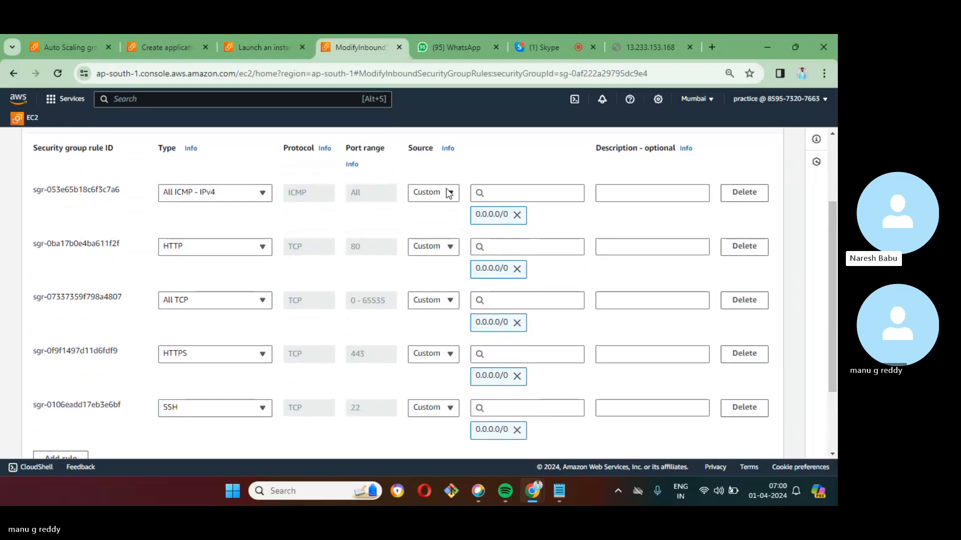
pyautogui.scroll(-3, 451, 321)
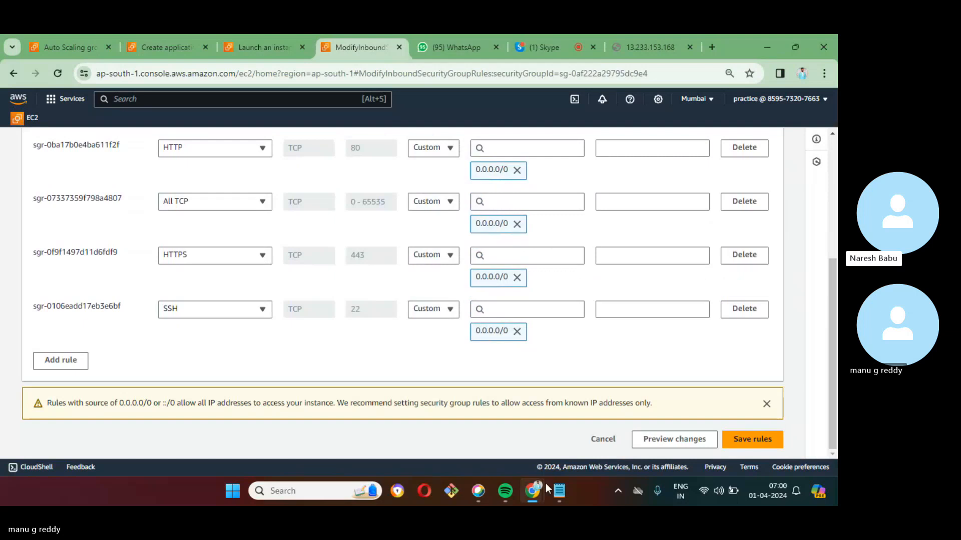
pyautogui.click(604, 440)
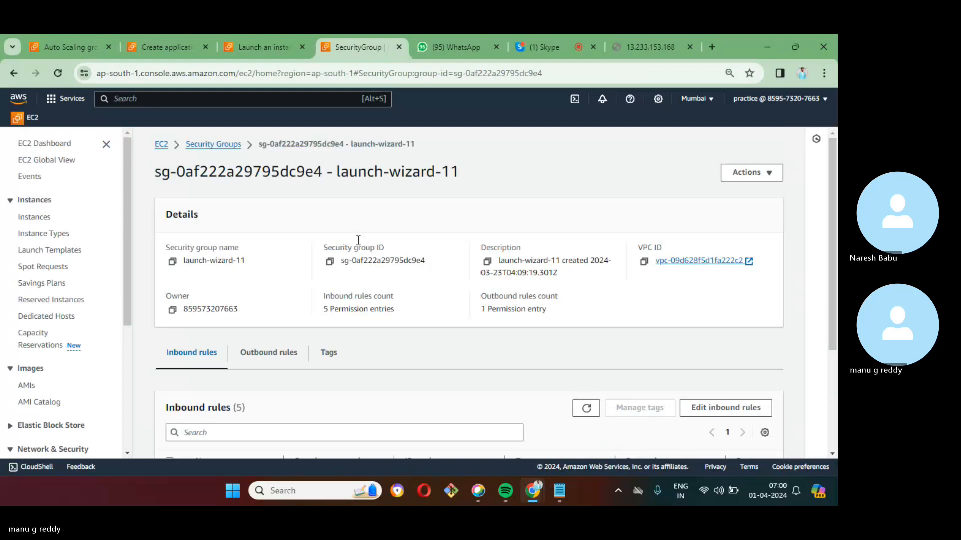
# - Go back through the EC2 dashboard to the list of running instances, keeping only my1 selected
pyautogui.click(162, 145)
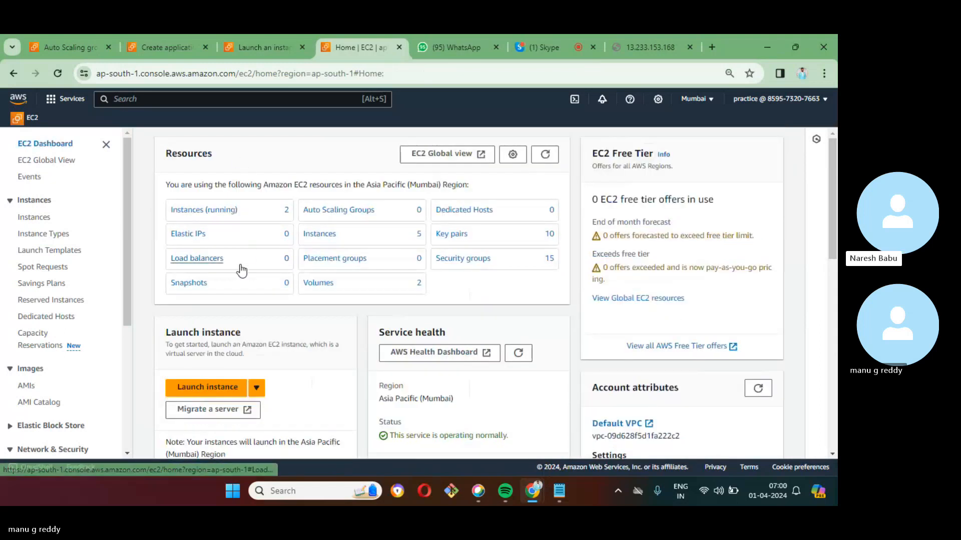
pyautogui.scroll(-1, 242, 270)
pyautogui.scroll(1, 242, 270)
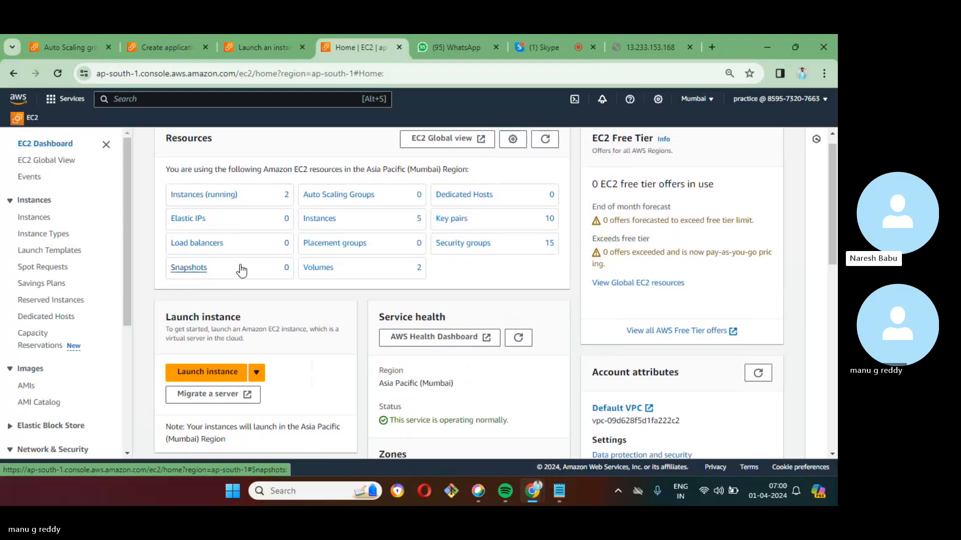
pyautogui.click(189, 196)
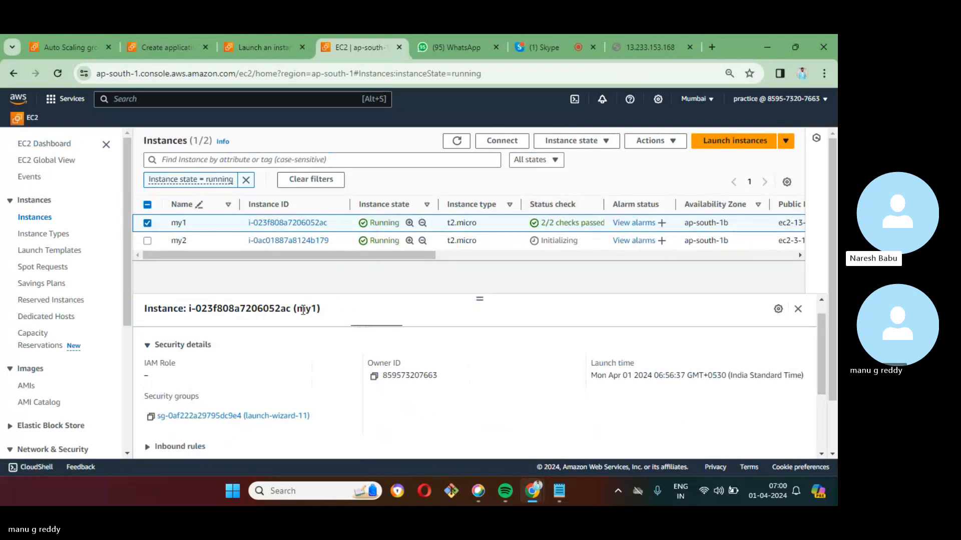
pyautogui.click(147, 241)
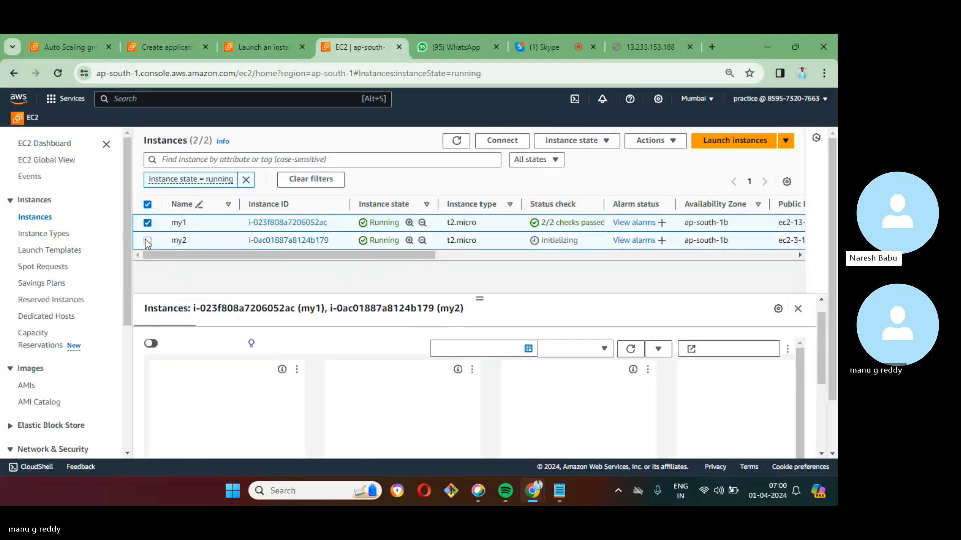
pyautogui.click(147, 241)
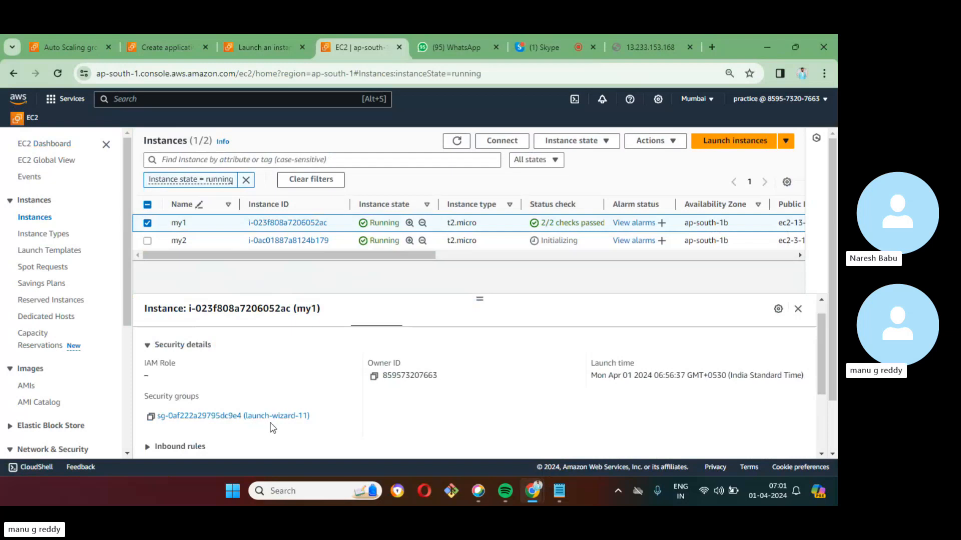
# - Examine the networking details of my1, including its addresses, subnet and availability zone
pyautogui.scroll(1, 296, 401)
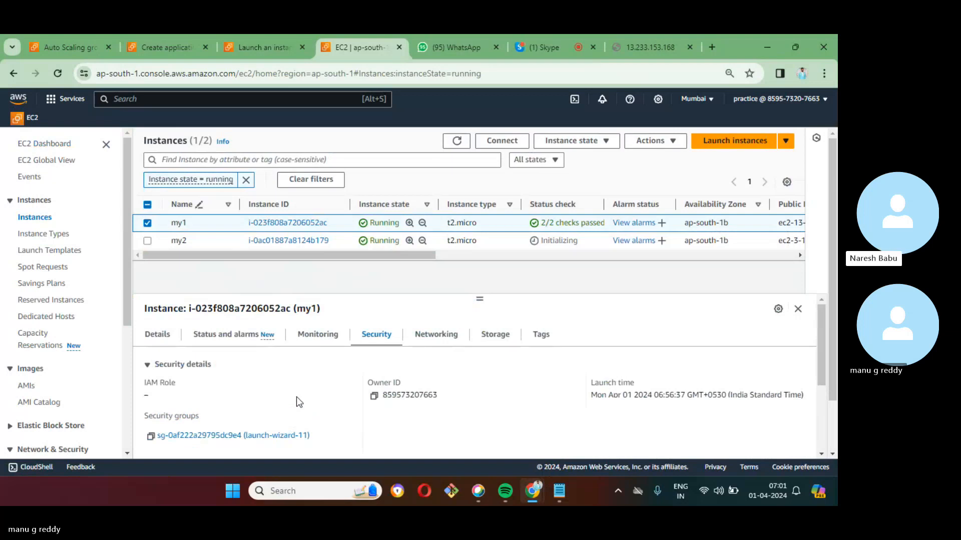
pyautogui.click(442, 341)
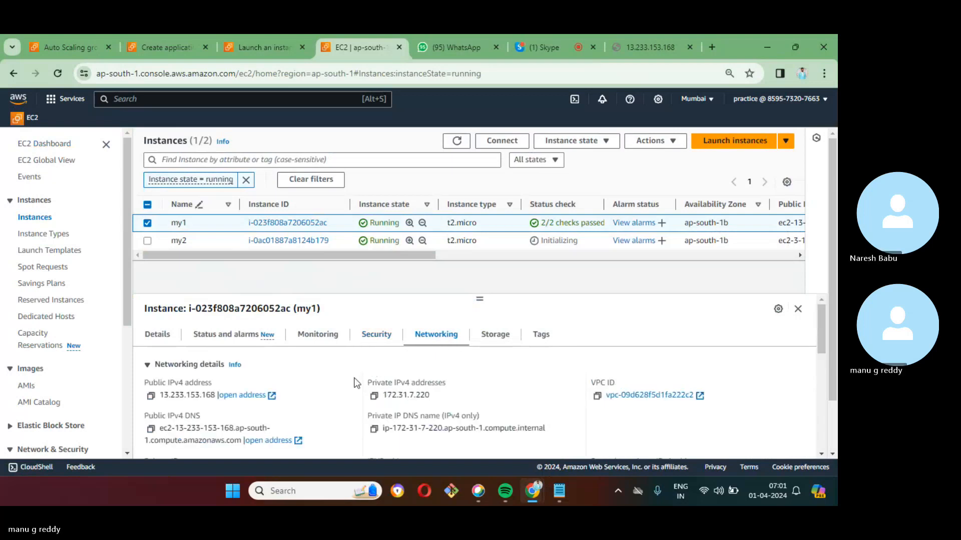
pyautogui.scroll(-2, 357, 383)
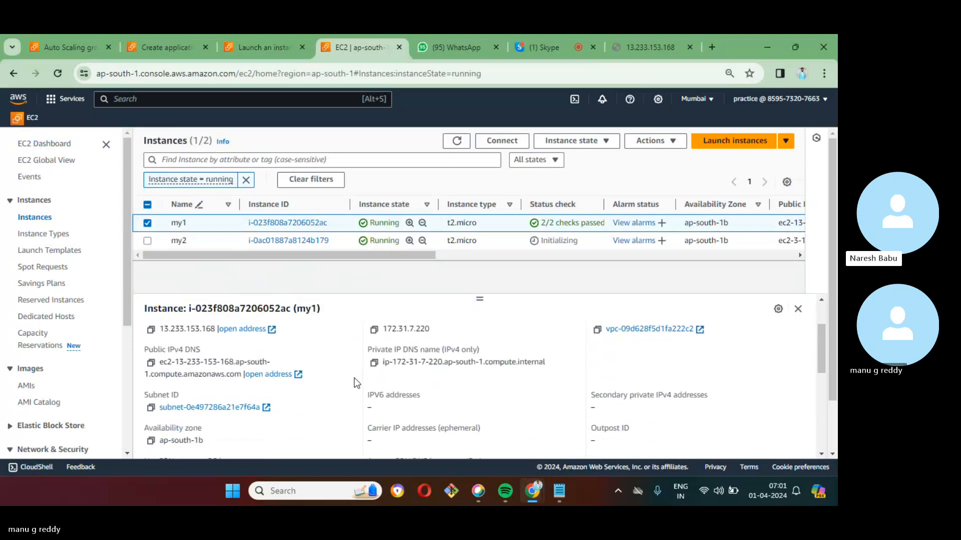
# - Examine the network interface and Elastic IP address sections in my1's networking details
pyautogui.scroll(-3, 356, 382)
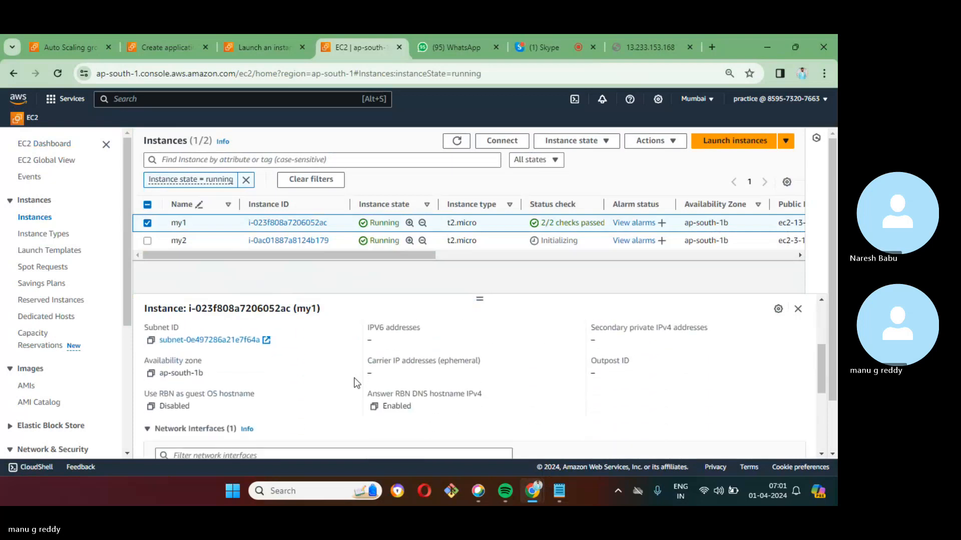
pyautogui.scroll(-4, 356, 383)
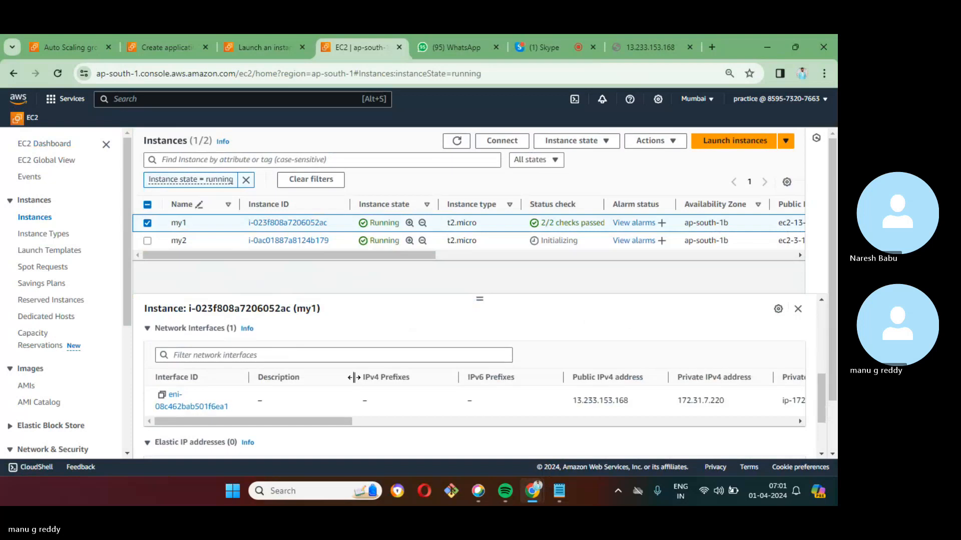
pyautogui.scroll(-3, 354, 377)
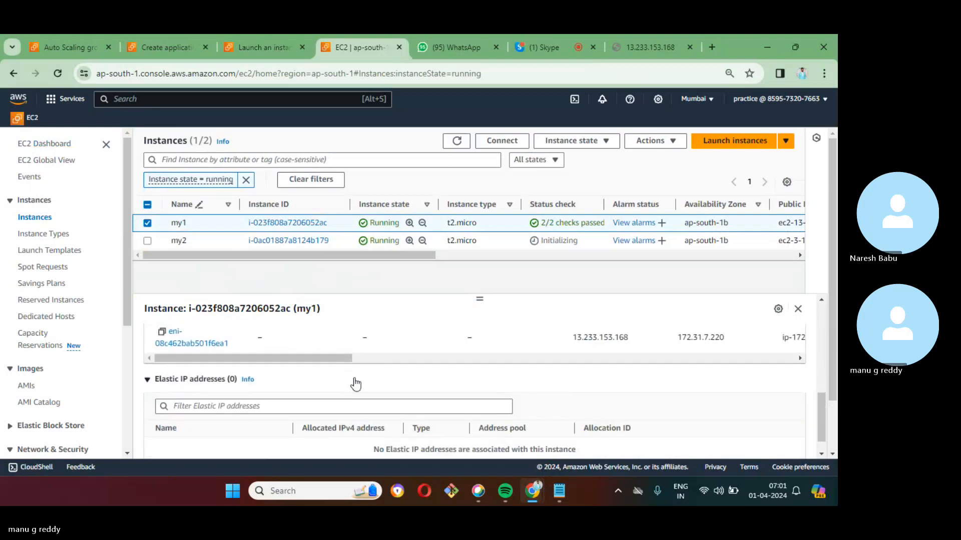
pyautogui.scroll(-1, 355, 381)
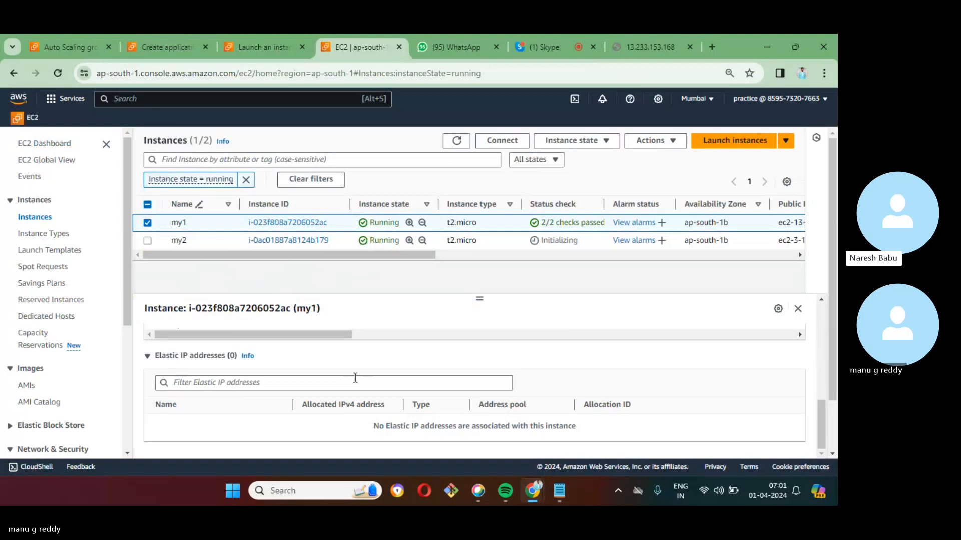
pyautogui.scroll(5, 355, 378)
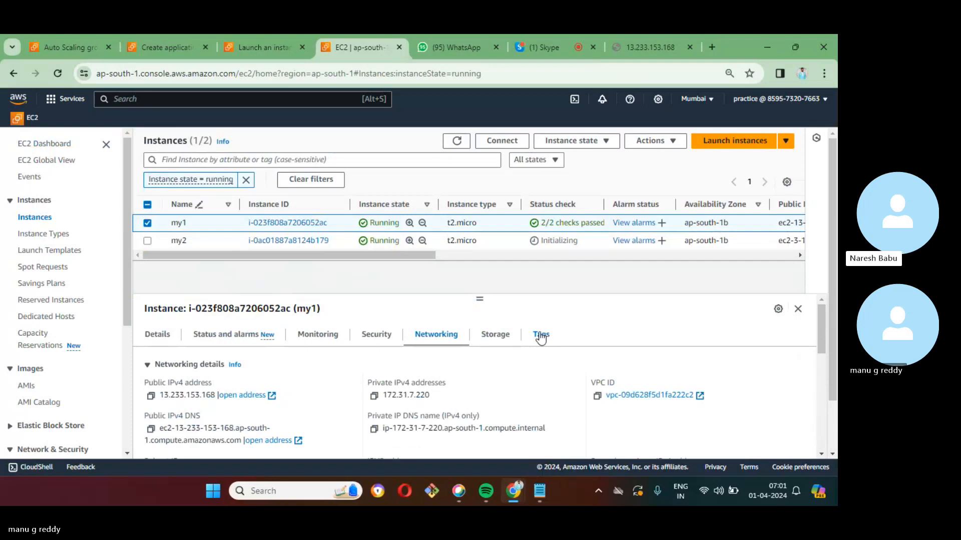
# - Open a blank browser tab, return to the page at 13.233.153.168 and reload it to retest web access to my1
pyautogui.click(713, 44)
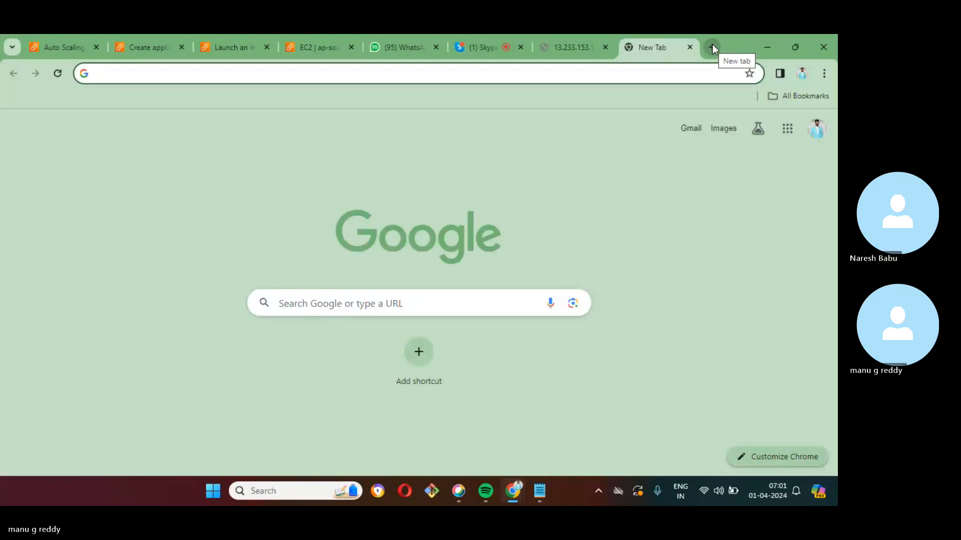
pyautogui.click(569, 44)
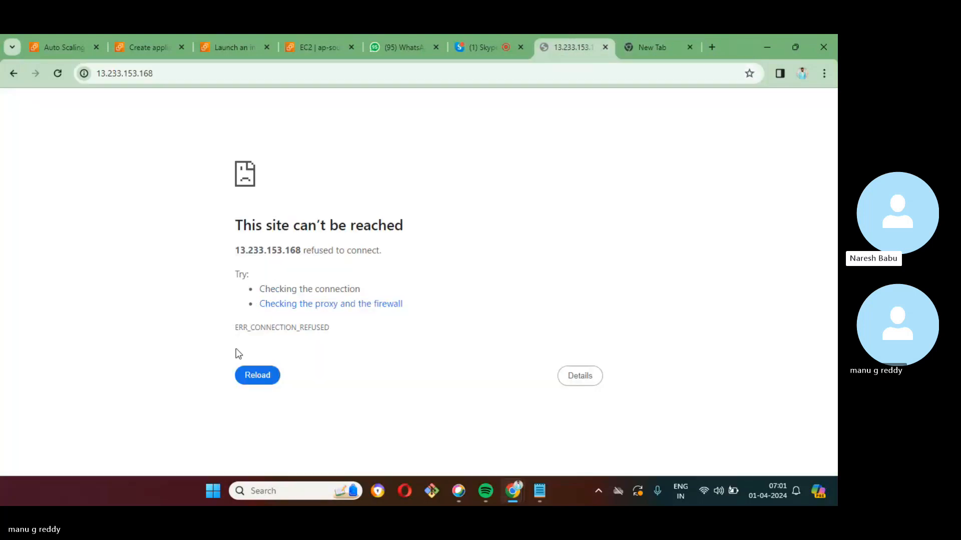
pyautogui.click(58, 73)
pyautogui.click(258, 376)
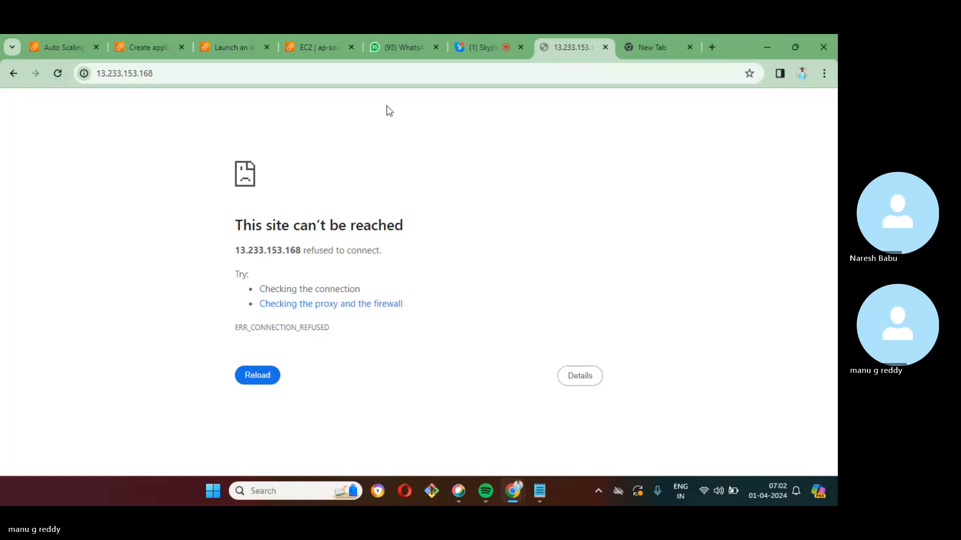
# - Switch to the Skype call, place the cursor in the chat message box, and go to WhatsApp
pyautogui.click(484, 49)
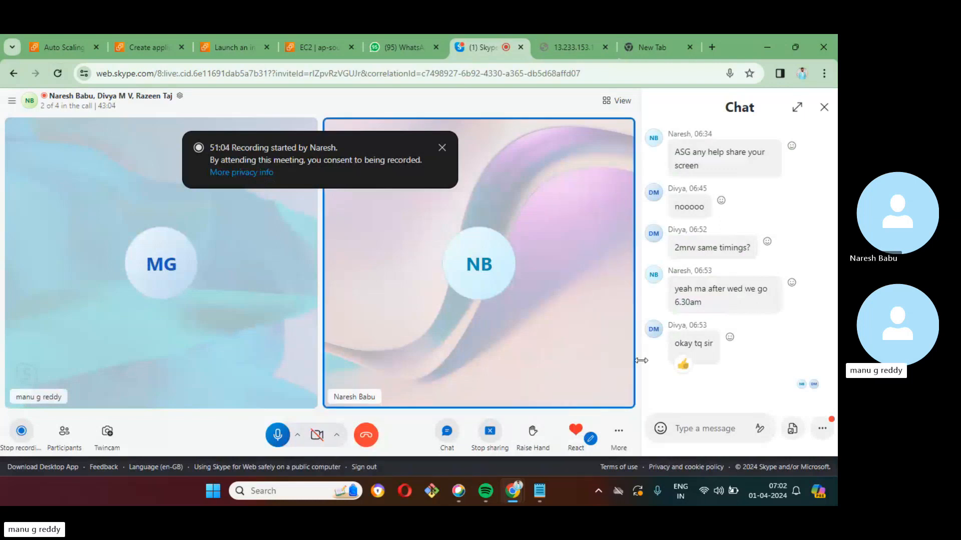
pyautogui.click(689, 430)
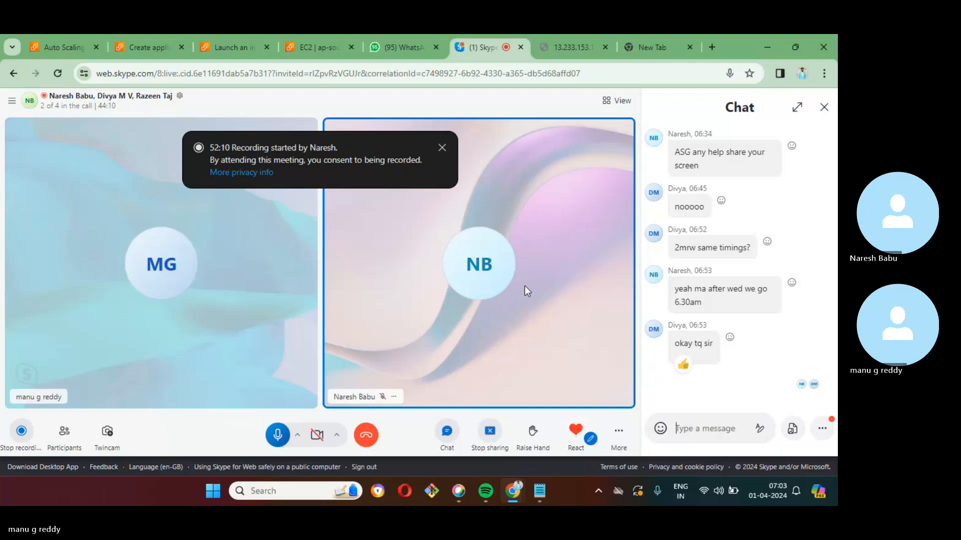
pyautogui.click(411, 48)
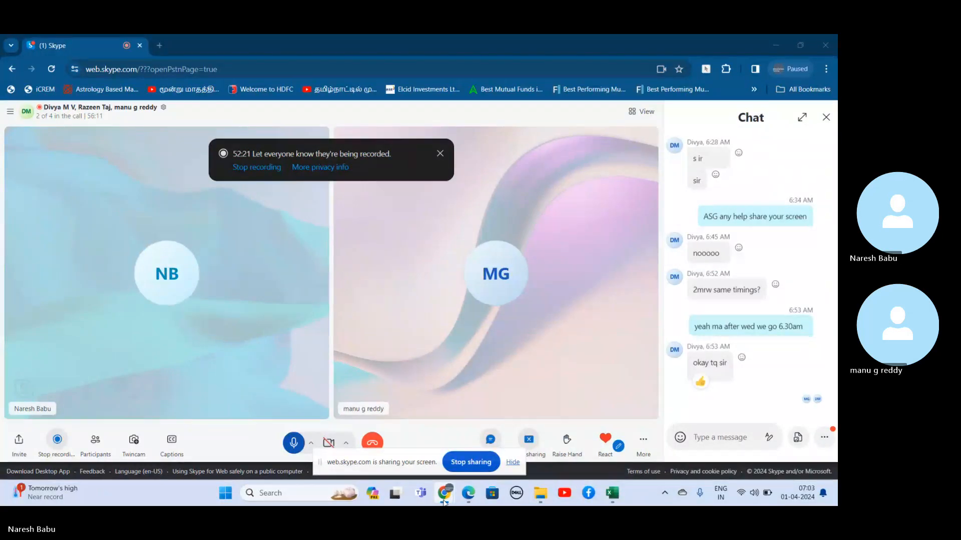
# - Switch to WhatsApp, copy the forwarded e-mail address from the group chat, and open the AWS console sign-in in a new browser tab
pyautogui.moveTo(444, 498)
pyautogui.click(322, 440)
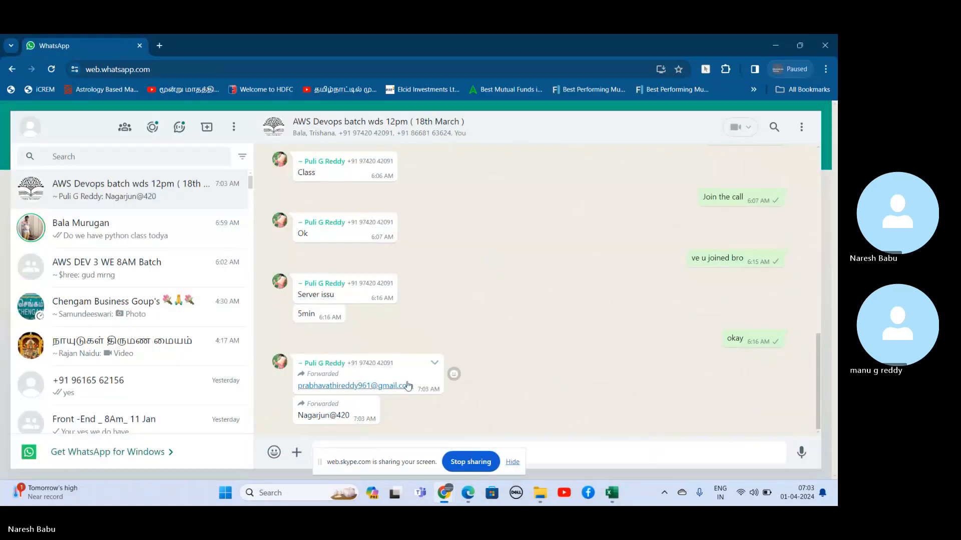
pyautogui.rightClick(395, 389)
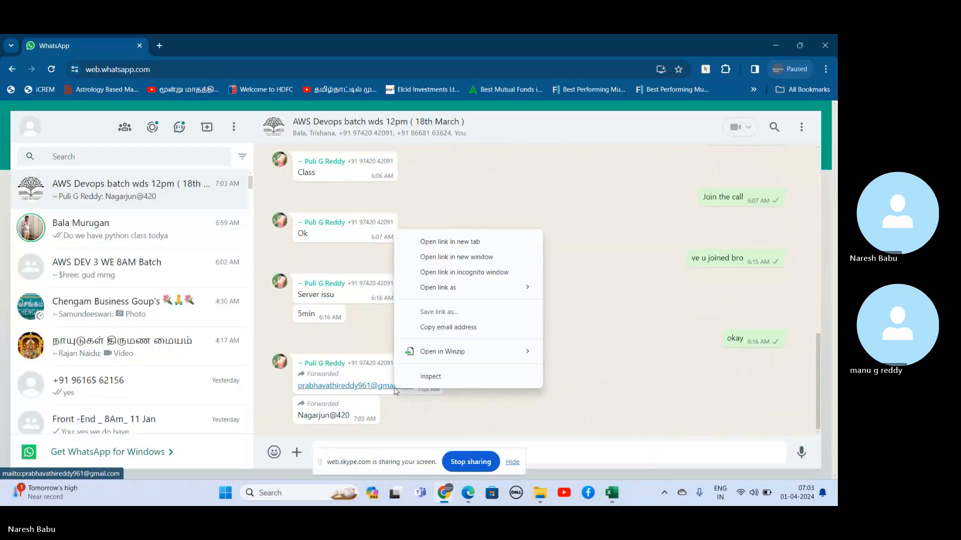
pyautogui.click(442, 332)
pyautogui.click(159, 45)
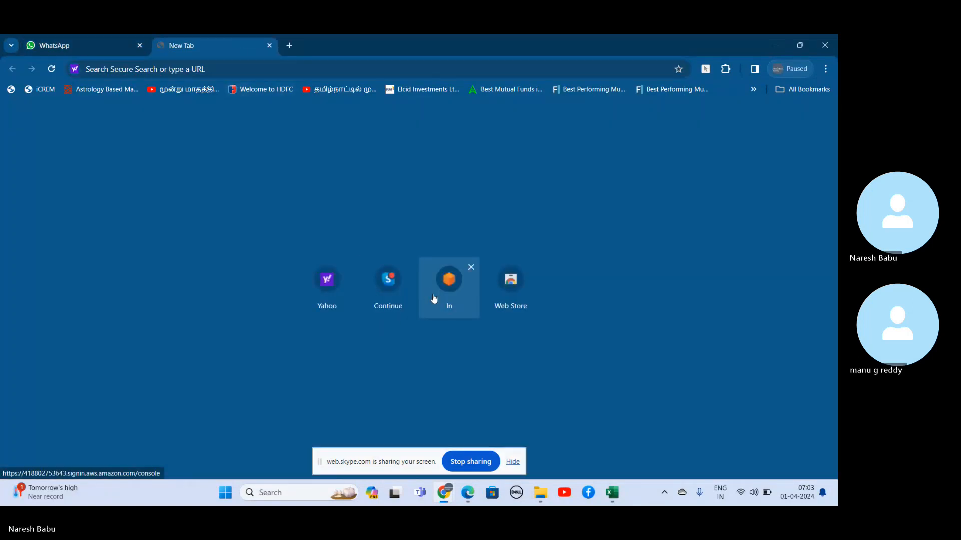
pyautogui.click(437, 297)
# - Switch to the Skype call window and send the chat message "url?"
pyautogui.moveTo(444, 495)
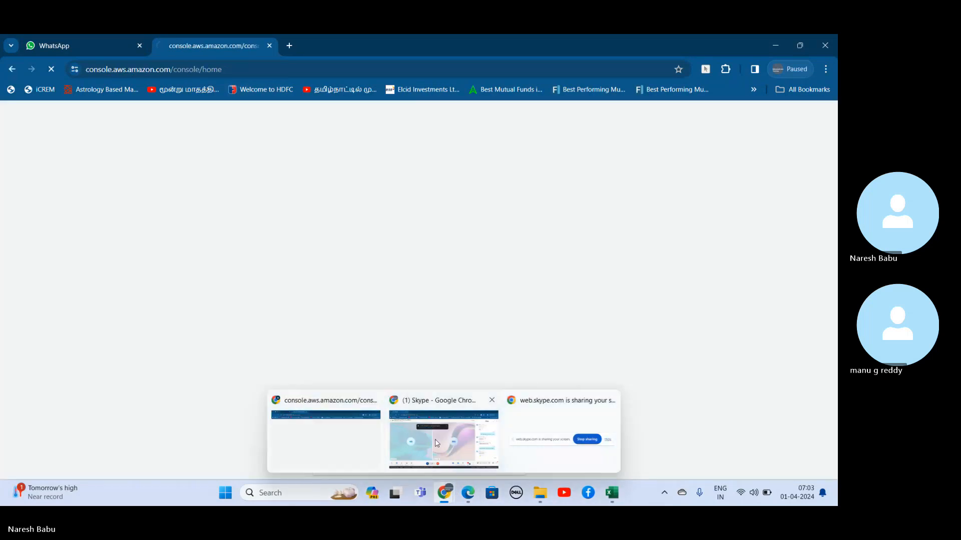
pyautogui.click(443, 435)
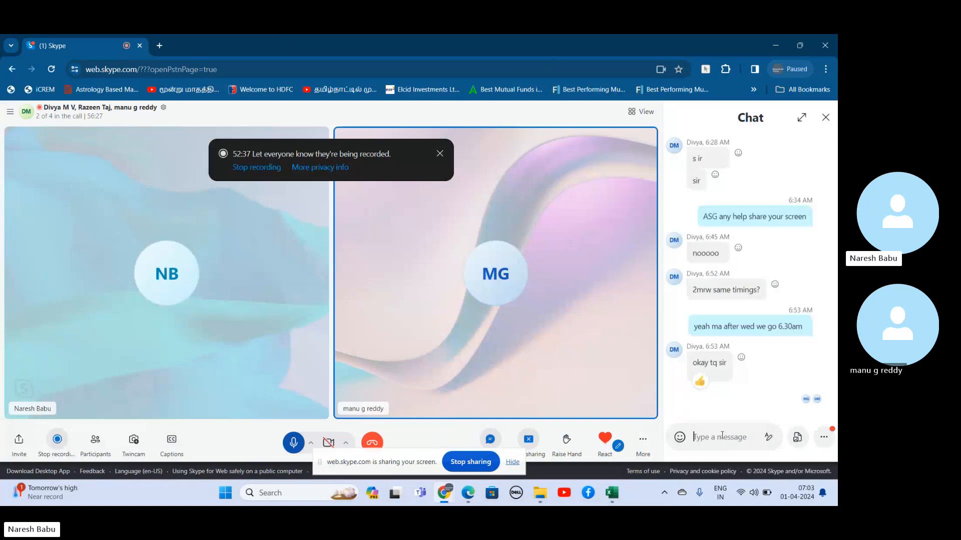
pyautogui.write('url')
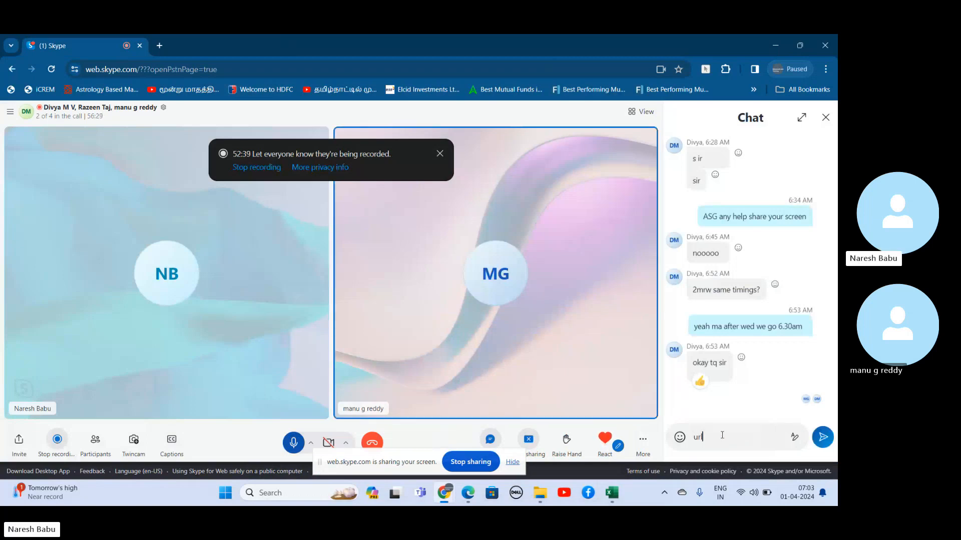
pyautogui.write('?')
pyautogui.press('Return')
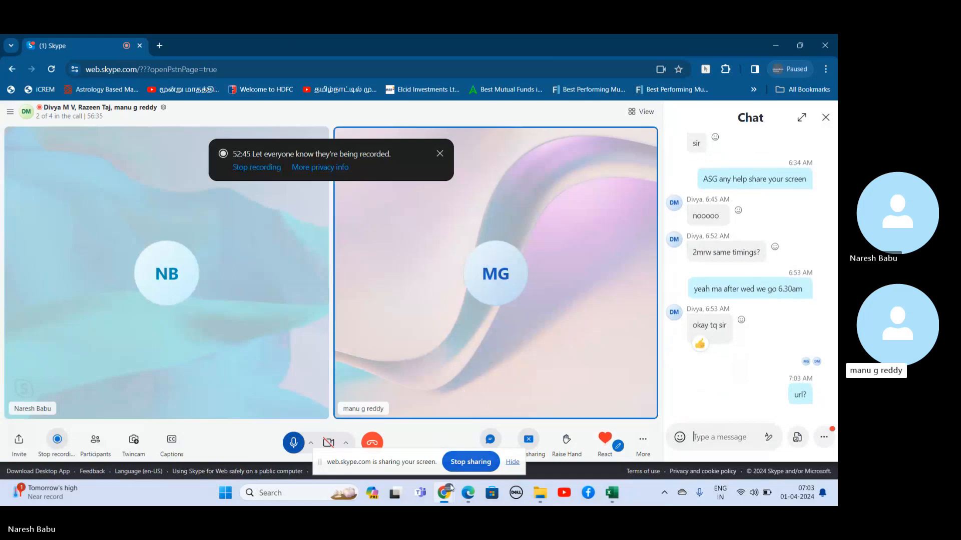
# - Return to WhatsApp and check the forwarded sign-in details against the fields of the AWS IAM user sign-in page
pyautogui.moveTo(444, 493)
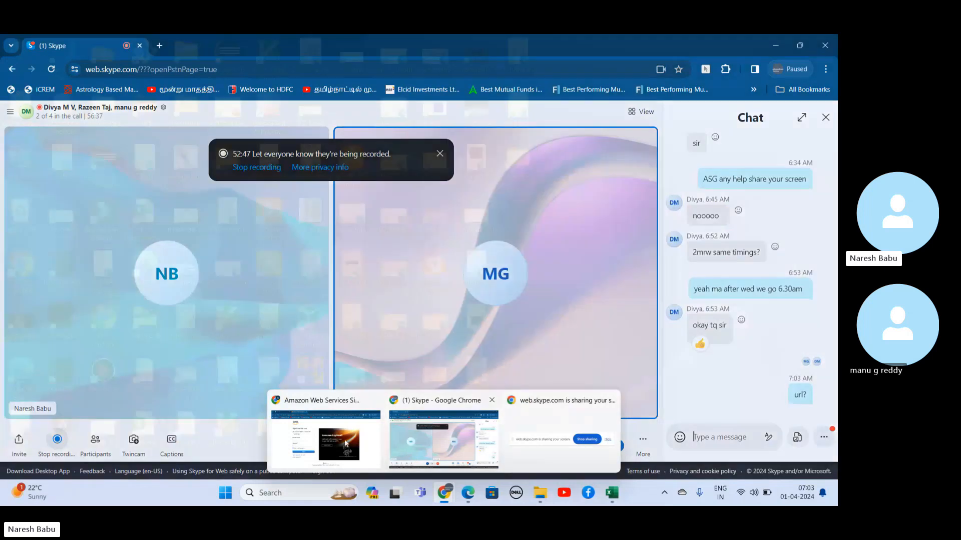
pyautogui.click(344, 439)
pyautogui.click(33, 40)
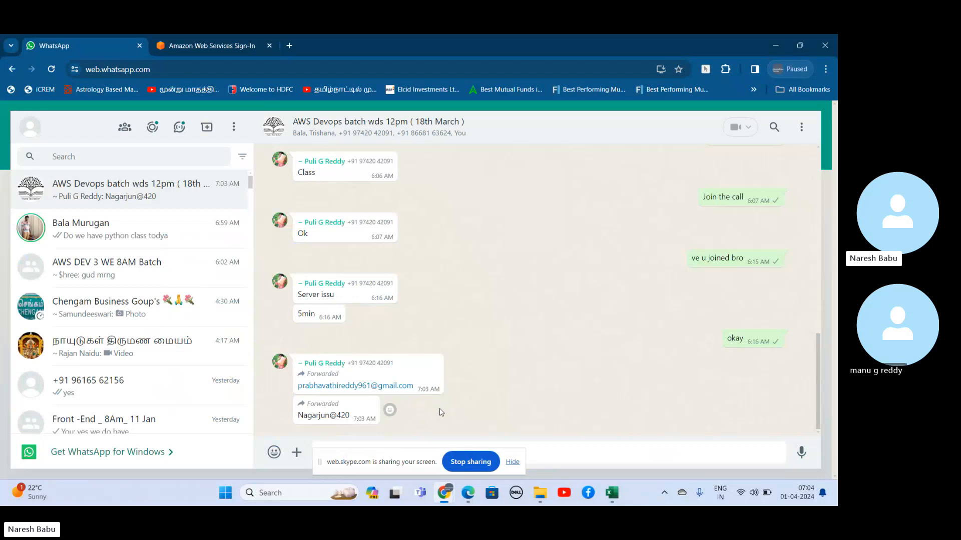
pyautogui.click(219, 44)
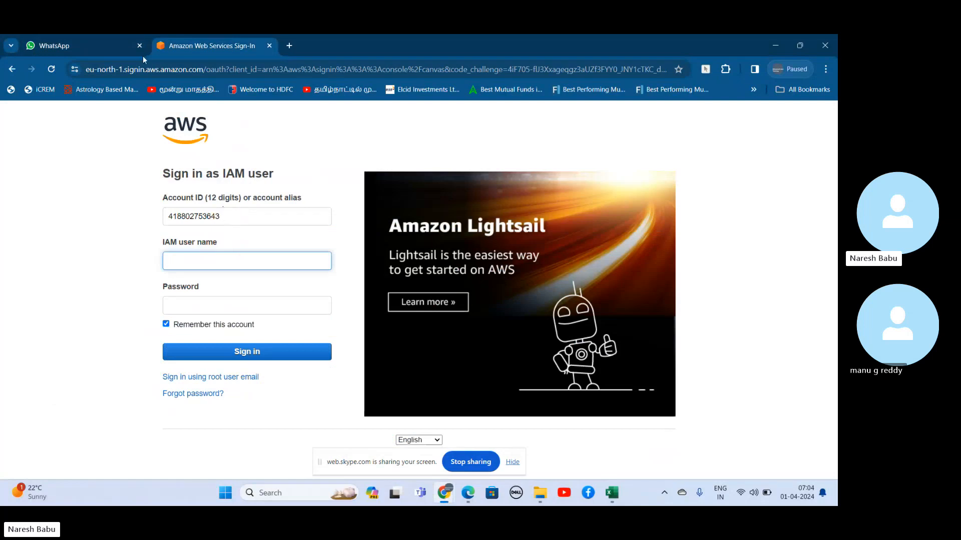
pyautogui.click(66, 37)
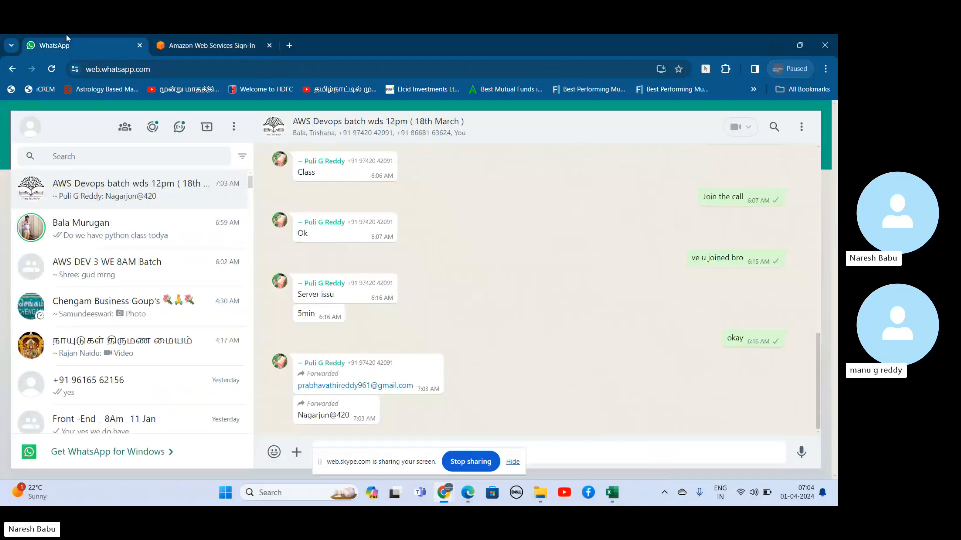
# - Copy the forwarded e-mail address from the WhatsApp group chat and change the AWS sign-in page to root user e-mail sign-in
pyautogui.click(370, 385)
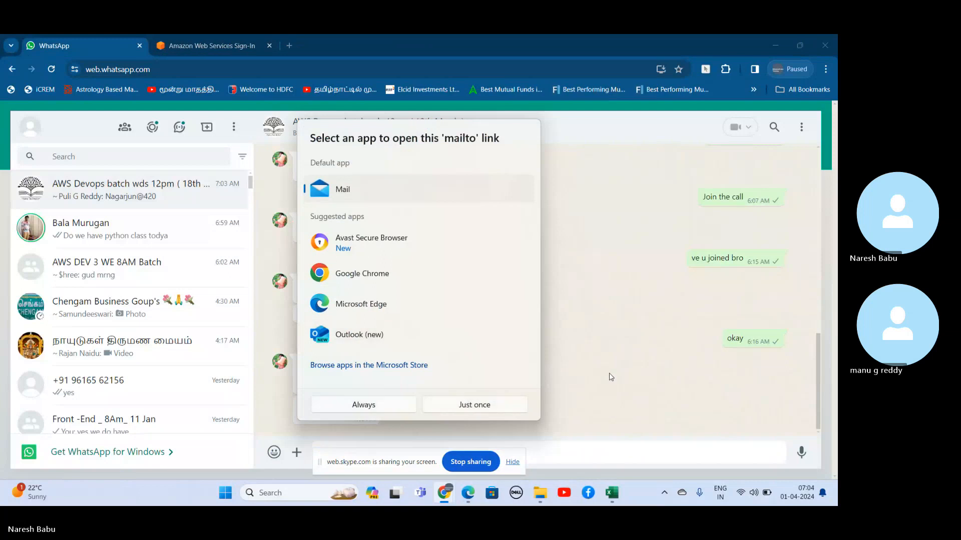
pyautogui.click(611, 377)
pyautogui.rightClick(357, 390)
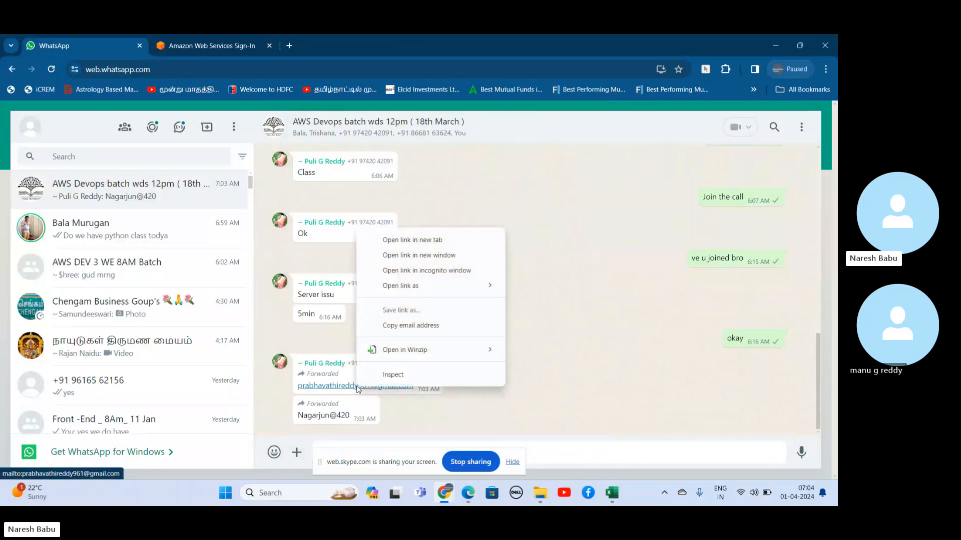
pyautogui.click(415, 328)
pyautogui.click(208, 35)
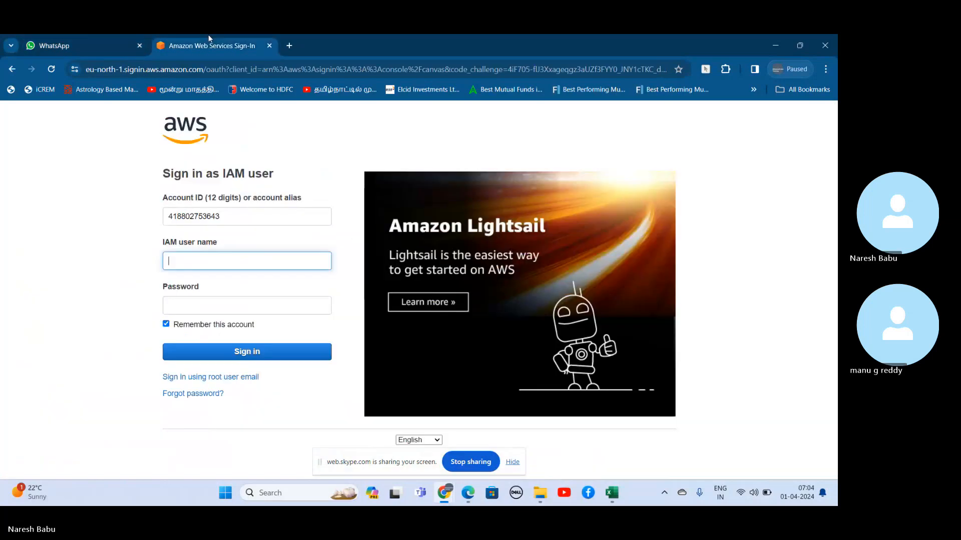
pyautogui.click(218, 380)
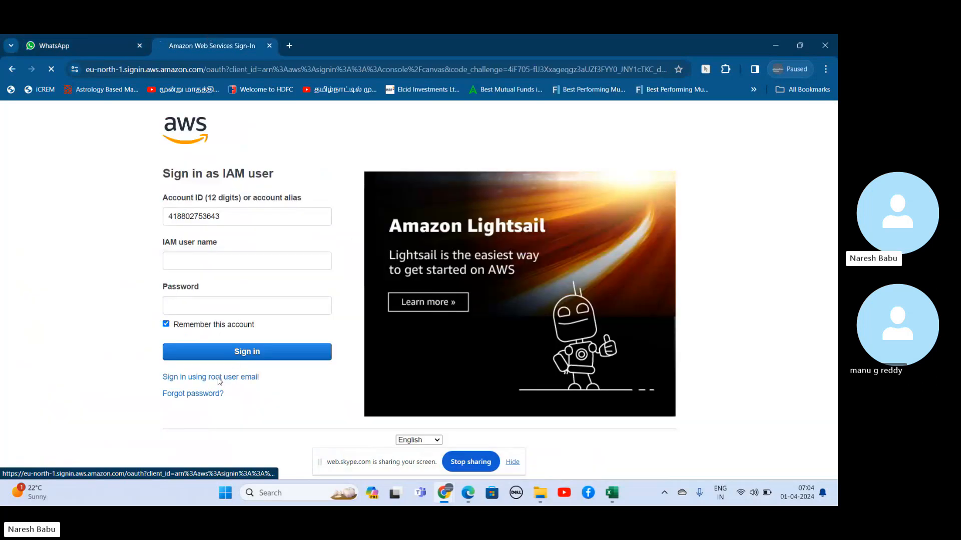